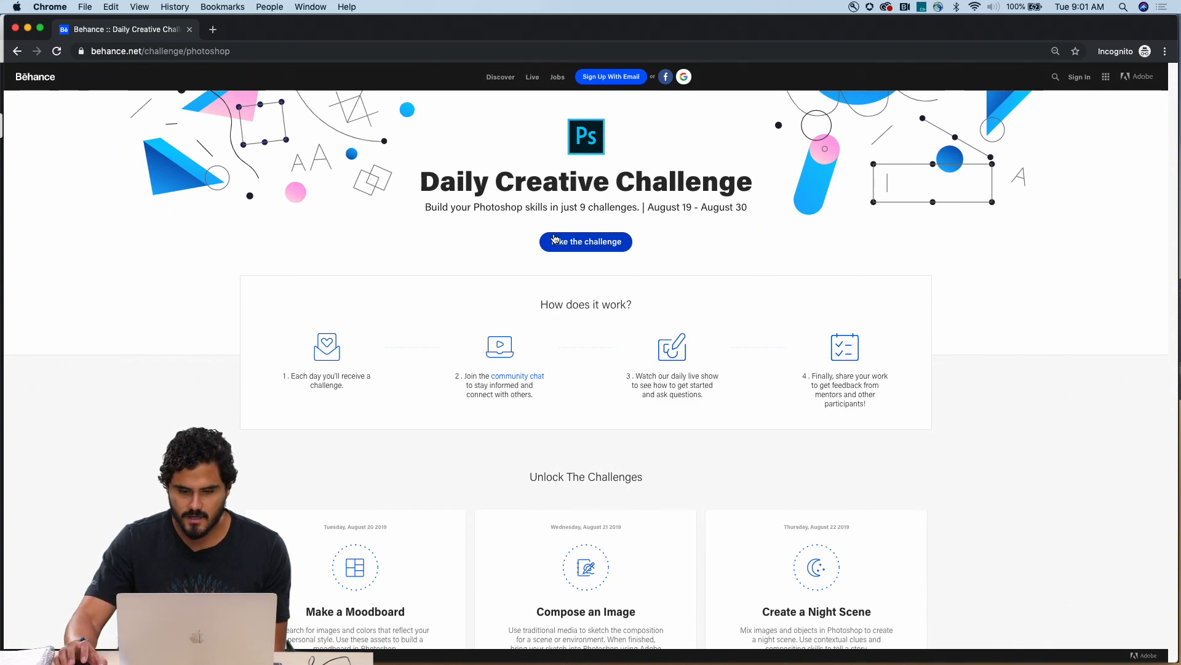
Step: Look through the Photoshop Daily Creative Challenge page on Behance, from the challenge list to the community chat section
{"action": "scroll", "coordinate": [559, 246], "scroll_direction": "down", "scroll_amount": 14}
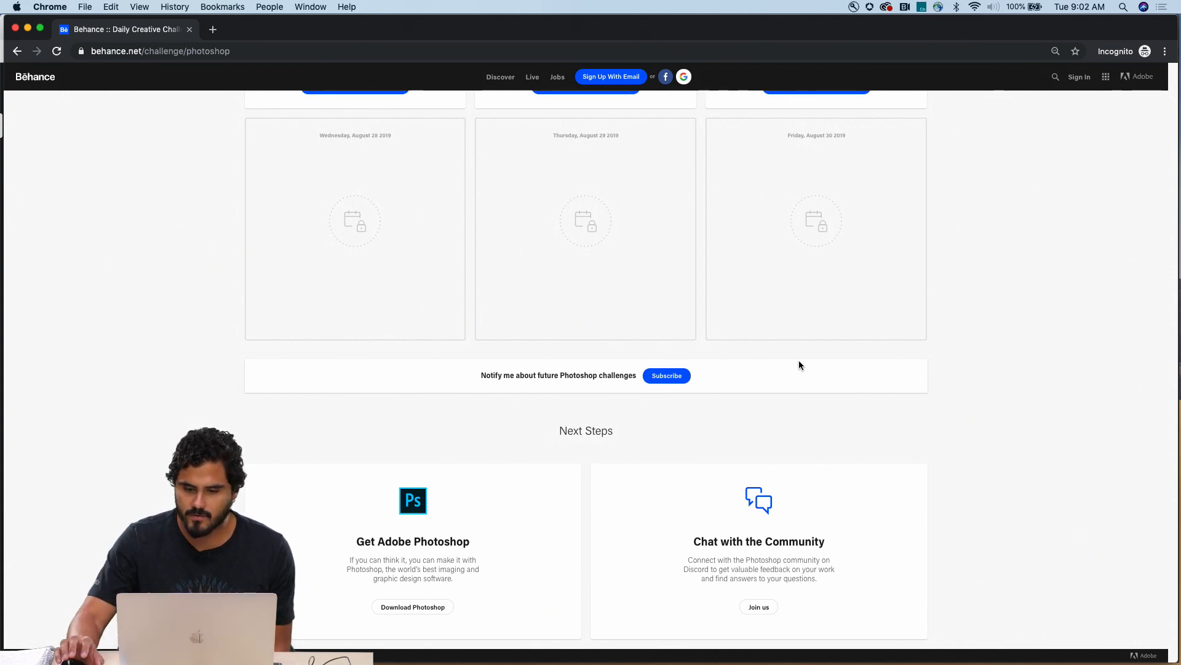
{"action": "scroll", "coordinate": [948, 298], "scroll_direction": "up", "scroll_amount": 15}
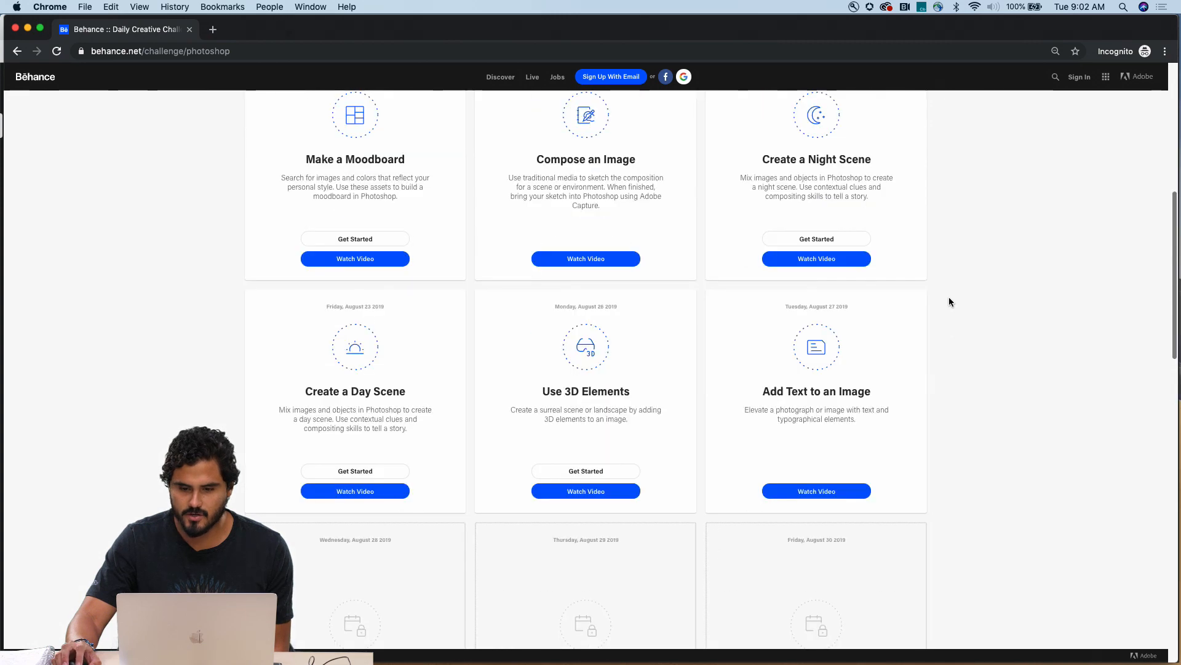
{"action": "scroll", "coordinate": [947, 298], "scroll_direction": "down", "scroll_amount": 20}
{"action": "scroll", "coordinate": [946, 298], "scroll_direction": "up", "scroll_amount": 15}
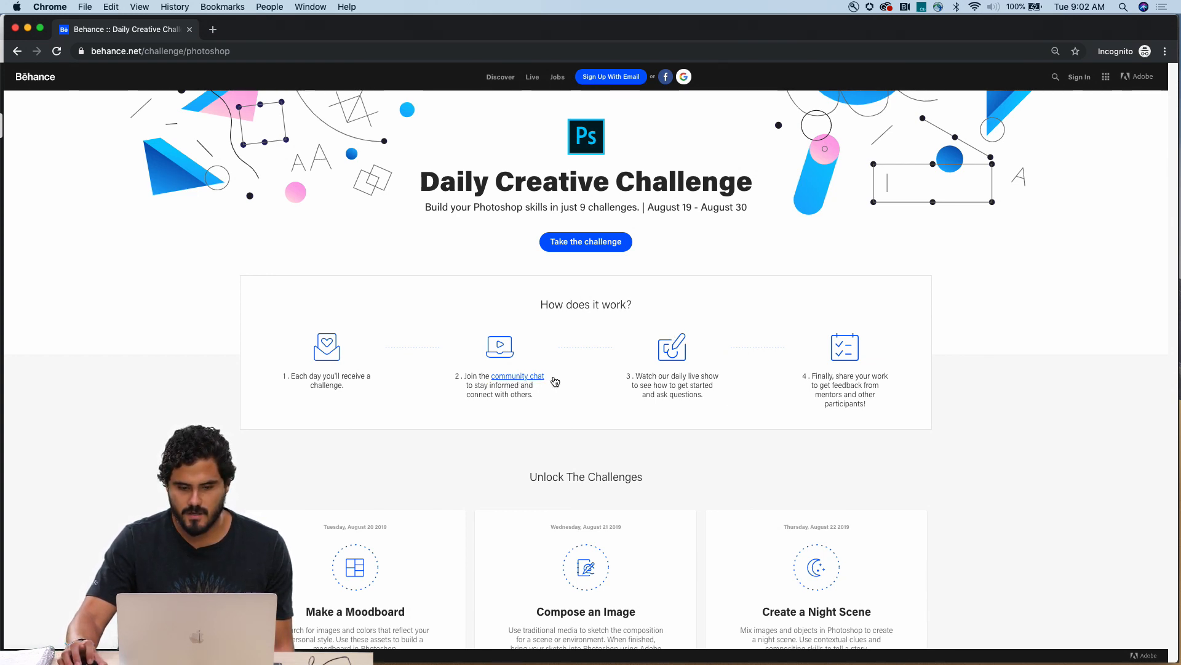
{"action": "scroll", "coordinate": [762, 406], "scroll_direction": "down", "scroll_amount": 15}
{"action": "scroll", "coordinate": [762, 405], "scroll_direction": "down", "scroll_amount": 4}
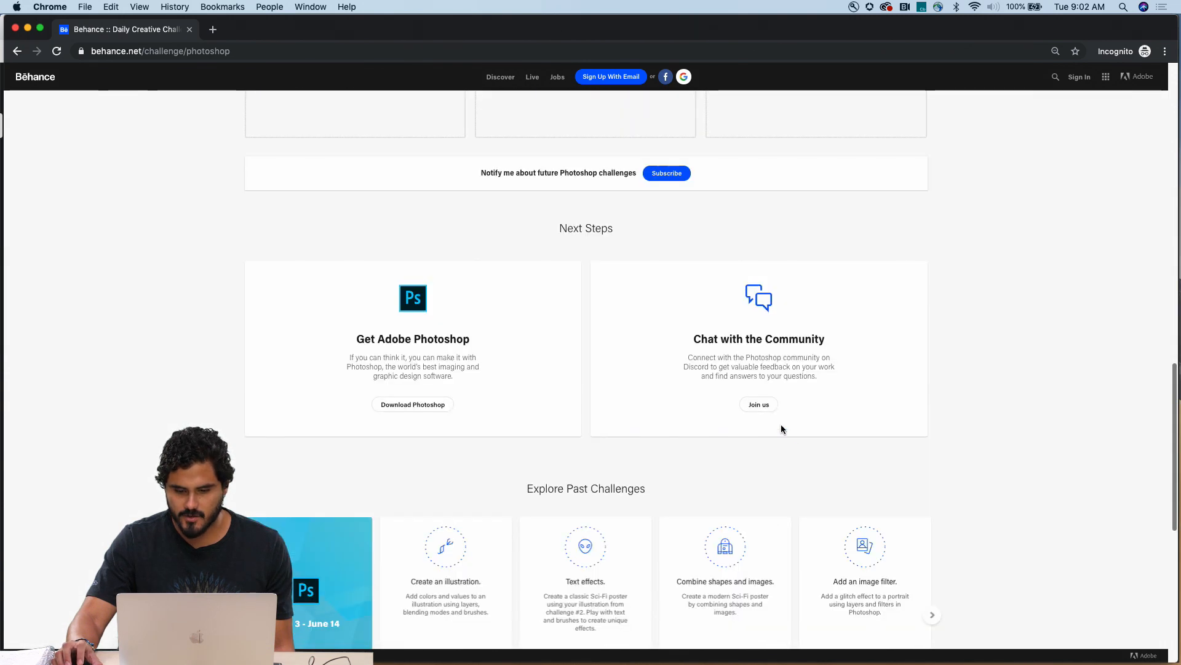
Step: Switch to the browser window with Discord and look through recent submissions in the Adobe Photoshop server's current-challenge channel
{"action": "left_click_drag", "start_coordinate": [634, 27], "coordinate": [631, 75]}
{"action": "left_click", "coordinate": [792, 35]}
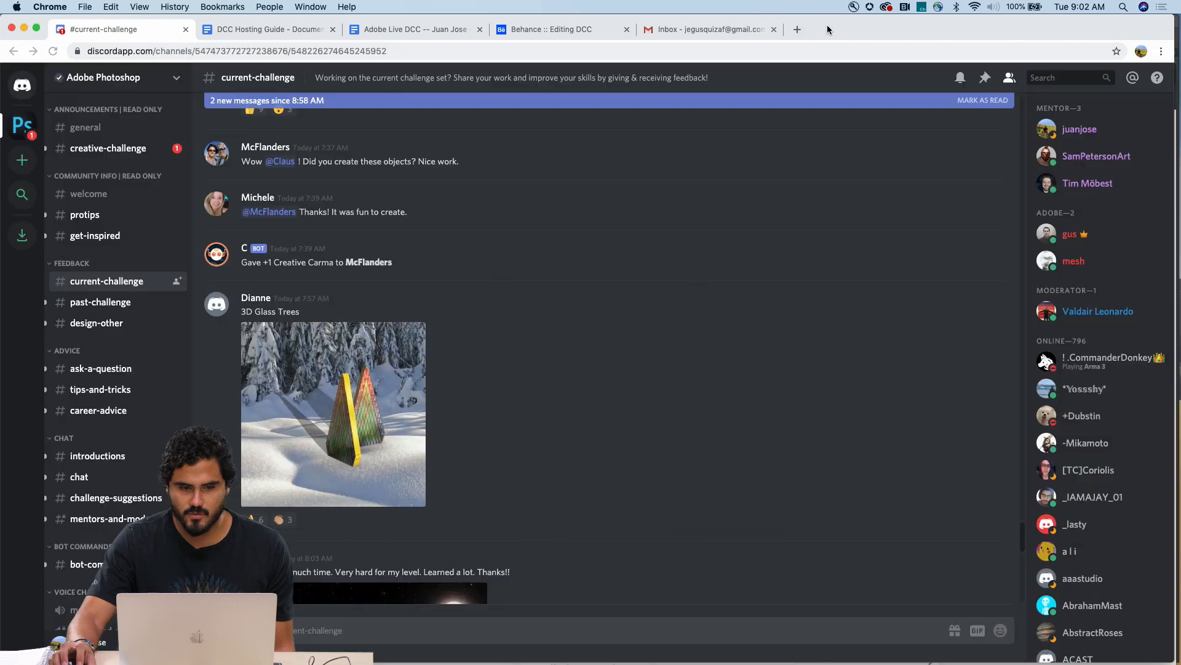
{"action": "scroll", "coordinate": [486, 172], "scroll_direction": "down", "scroll_amount": 10}
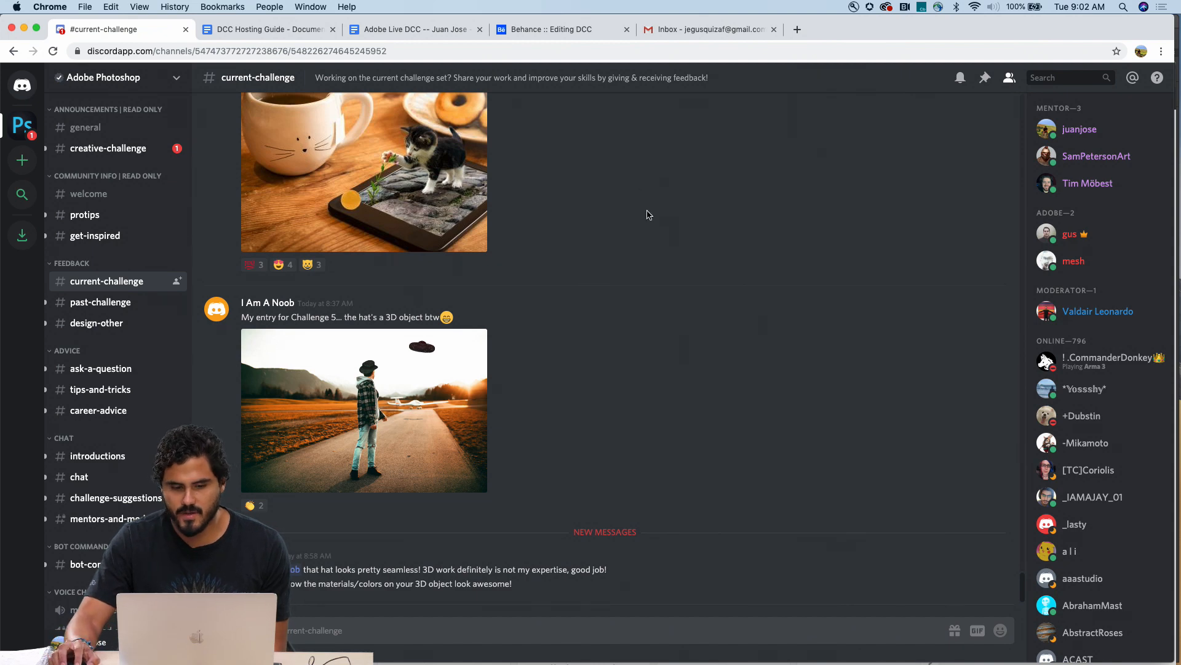
{"action": "scroll", "coordinate": [646, 212], "scroll_direction": "up", "scroll_amount": 10}
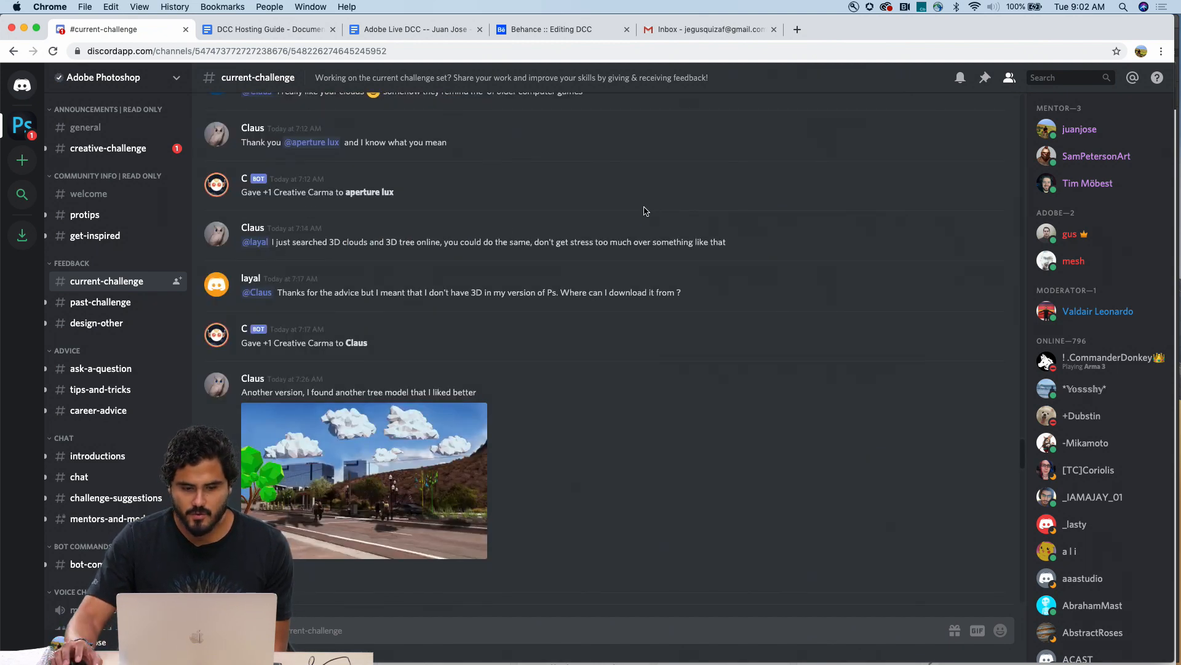
{"action": "scroll", "coordinate": [645, 211], "scroll_direction": "up", "scroll_amount": 15}
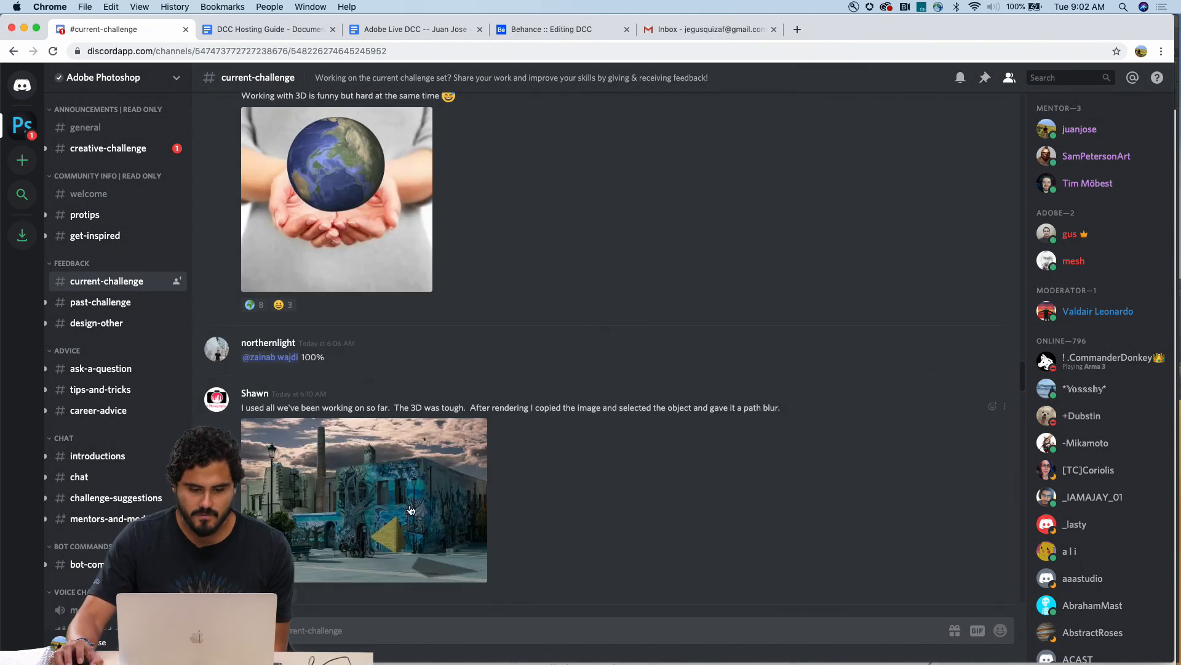
Step: Open the file chooser for uploading an image to the current-challenge channel and dismiss it without choosing a file
{"action": "left_click", "coordinate": [218, 630]}
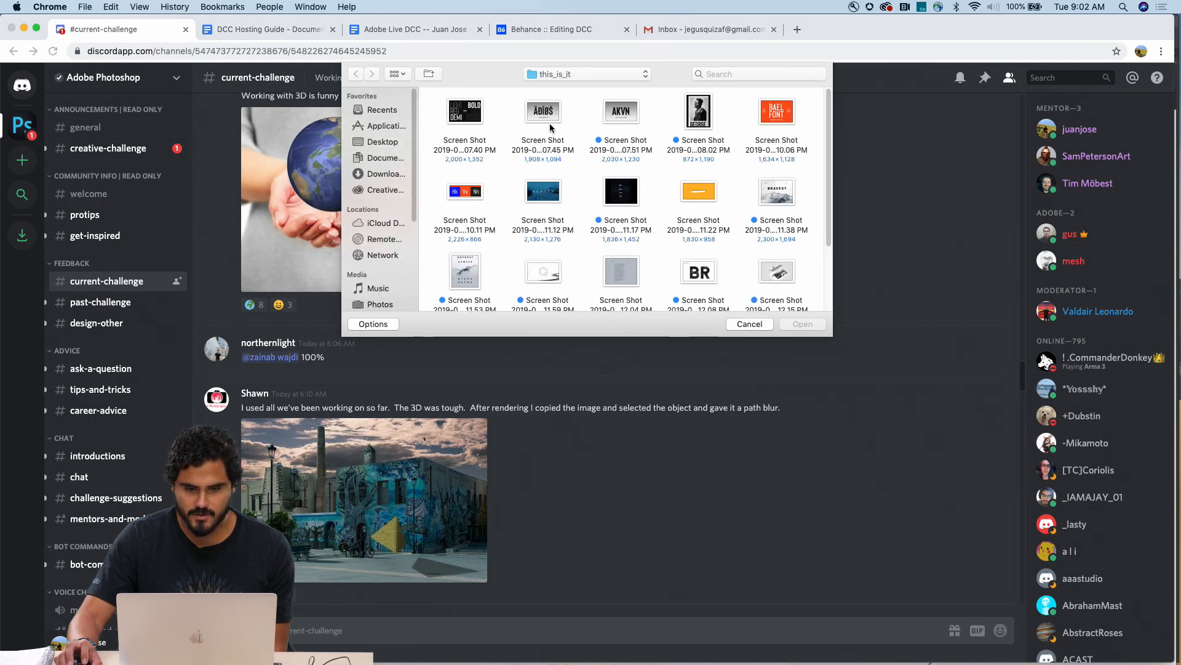
{"action": "left_click", "coordinate": [749, 324]}
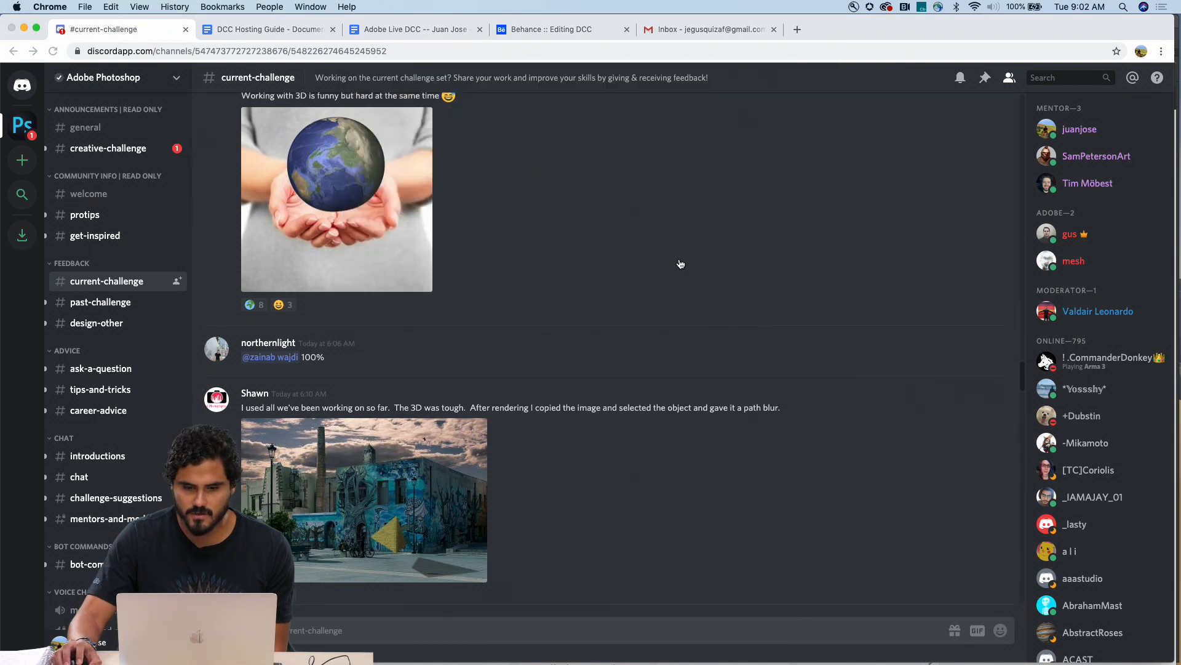
Step: Examine older submissions and the mentors' feedback in the current-challenge channel
{"action": "scroll", "coordinate": [680, 265], "scroll_direction": "up", "scroll_amount": 15}
{"action": "scroll", "coordinate": [679, 264], "scroll_direction": "up", "scroll_amount": 20}
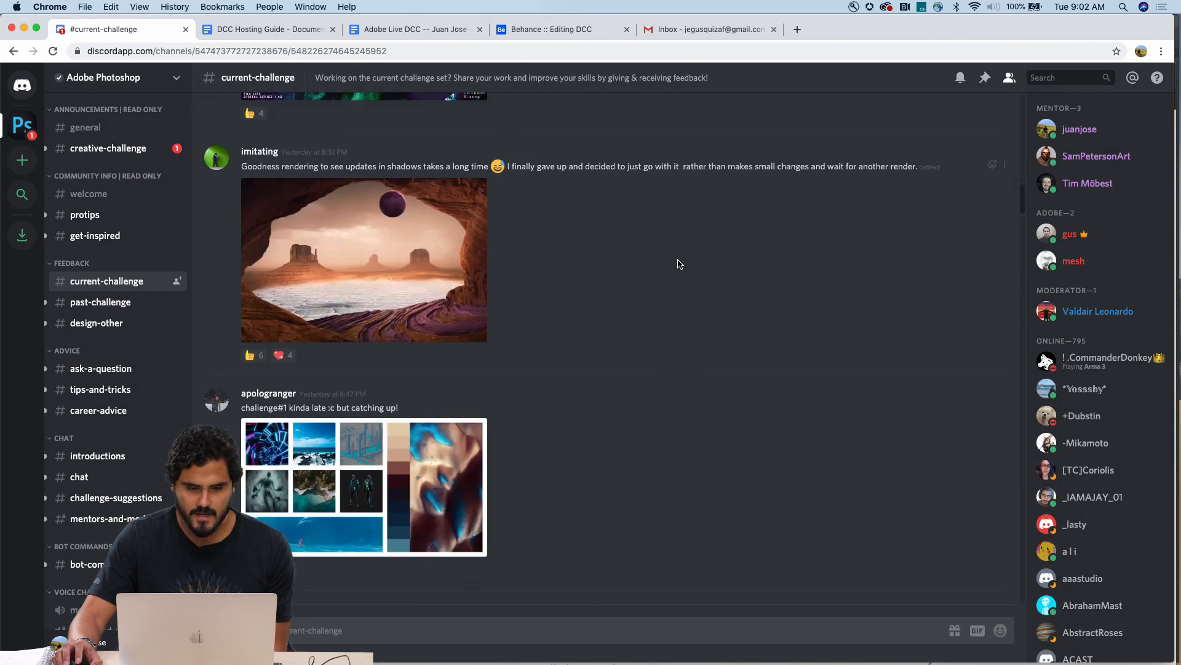
{"action": "scroll", "coordinate": [677, 260], "scroll_direction": "up", "scroll_amount": 10}
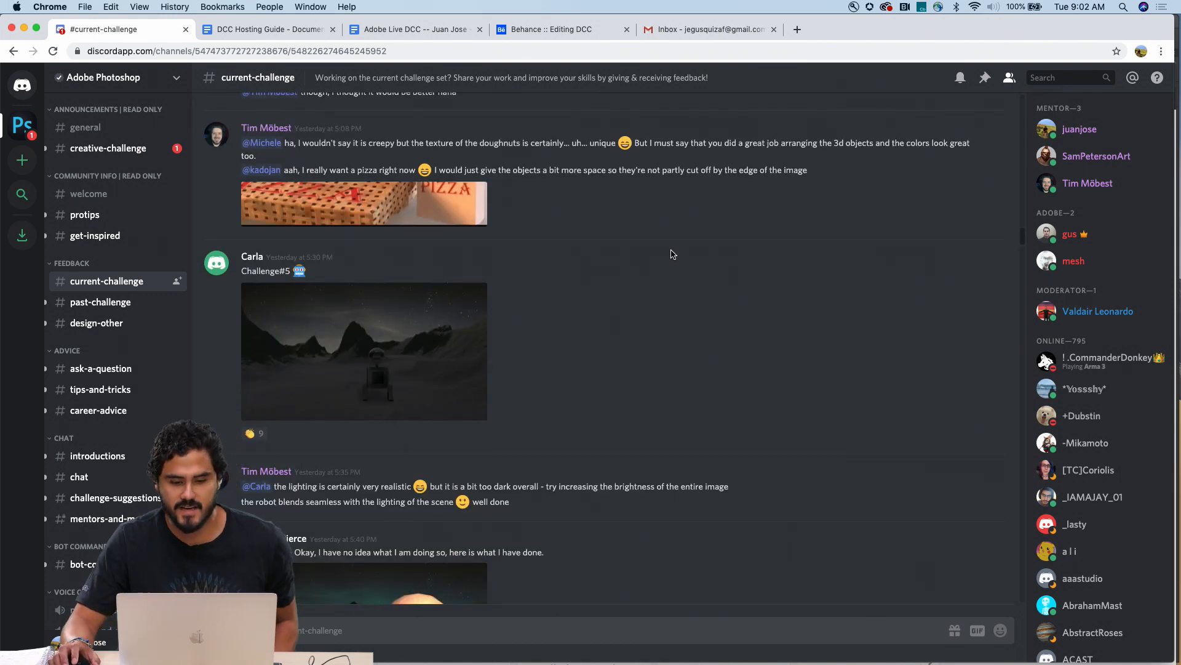
{"action": "scroll", "coordinate": [672, 255], "scroll_direction": "up", "scroll_amount": 7}
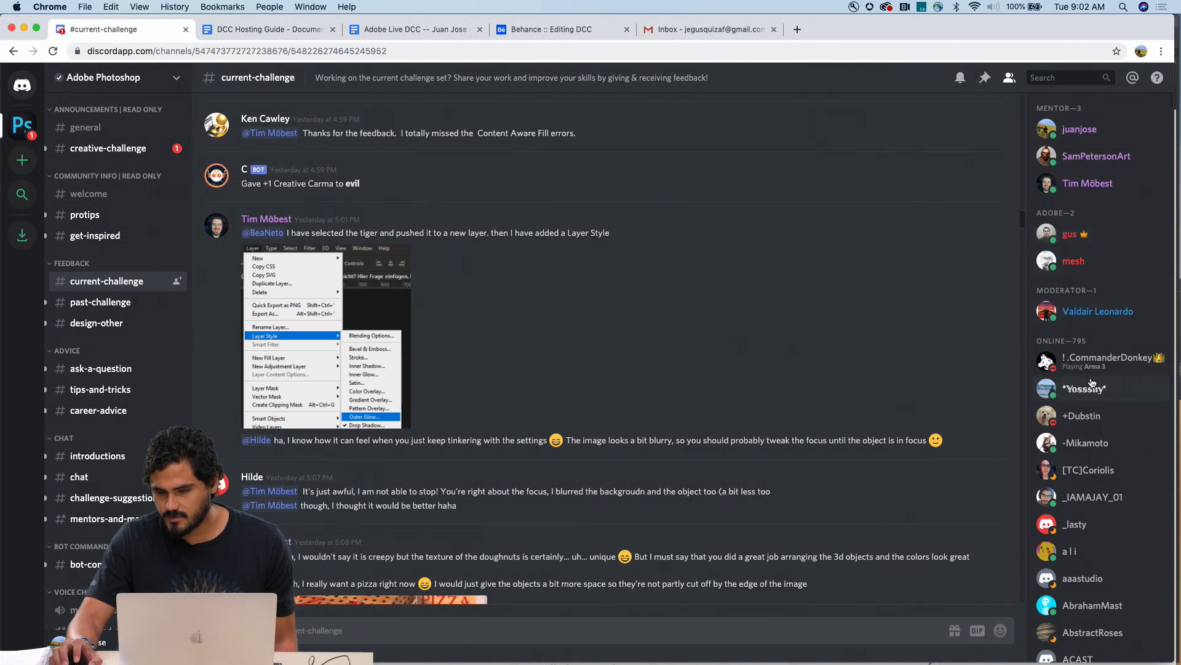
{"action": "scroll", "coordinate": [522, 280], "scroll_direction": "up", "scroll_amount": 10}
{"action": "scroll", "coordinate": [521, 274], "scroll_direction": "up", "scroll_amount": 10}
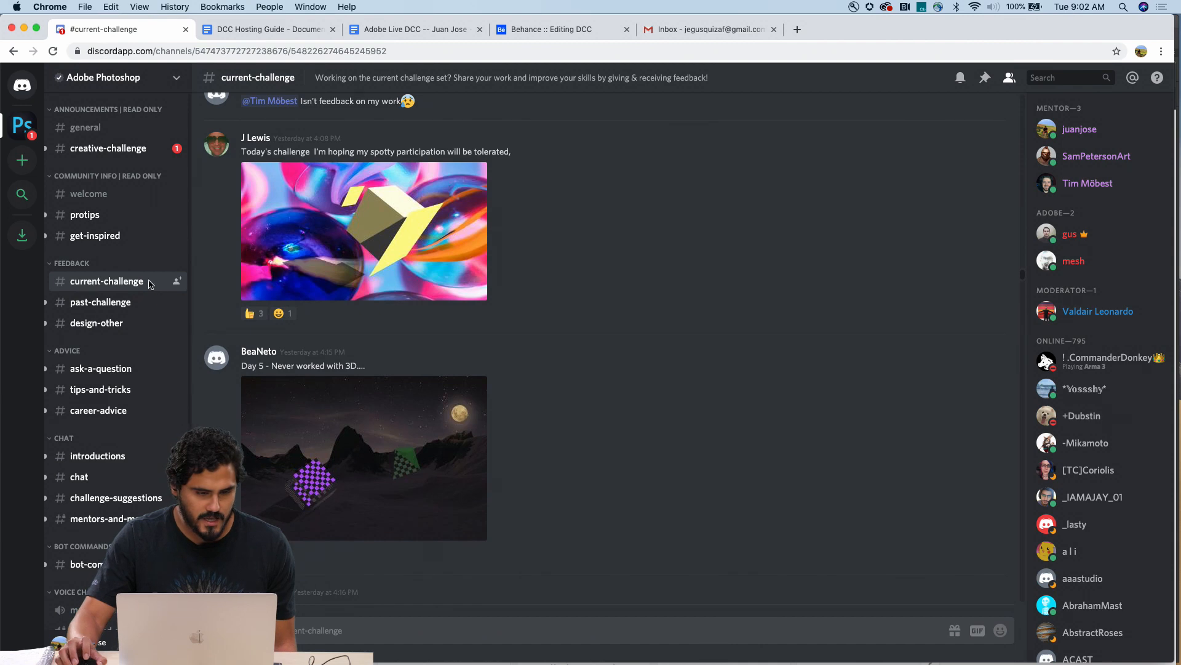
{"action": "scroll", "coordinate": [566, 267], "scroll_direction": "up", "scroll_amount": 10}
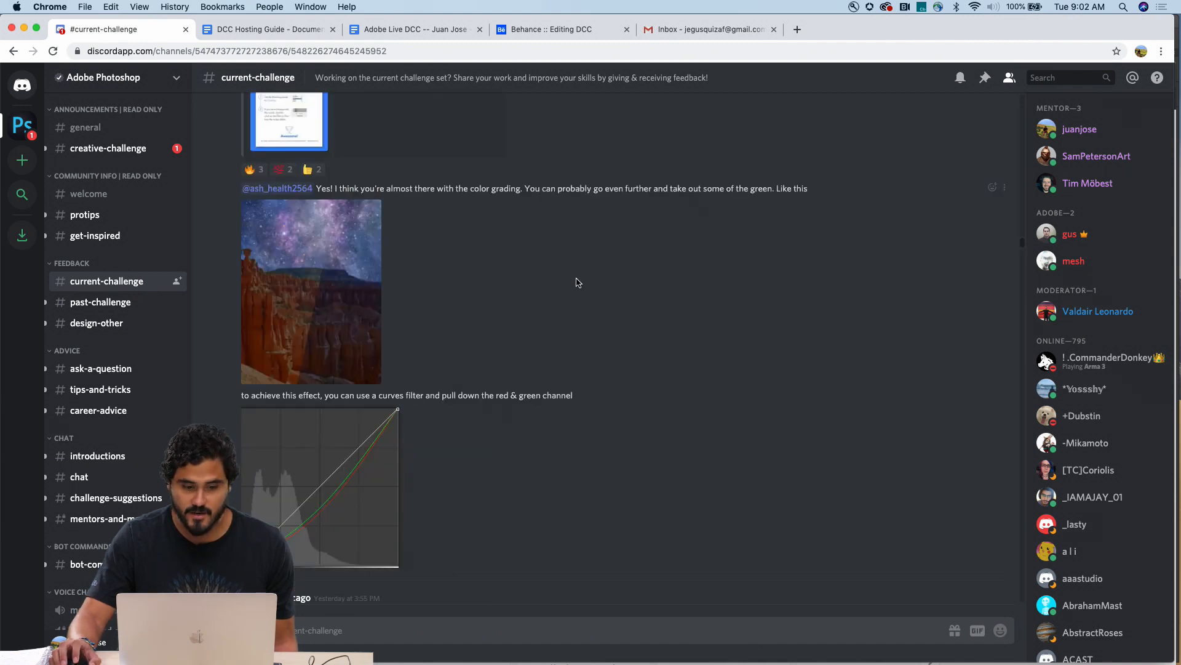
{"action": "scroll", "coordinate": [566, 267], "scroll_direction": "up", "scroll_amount": 15}
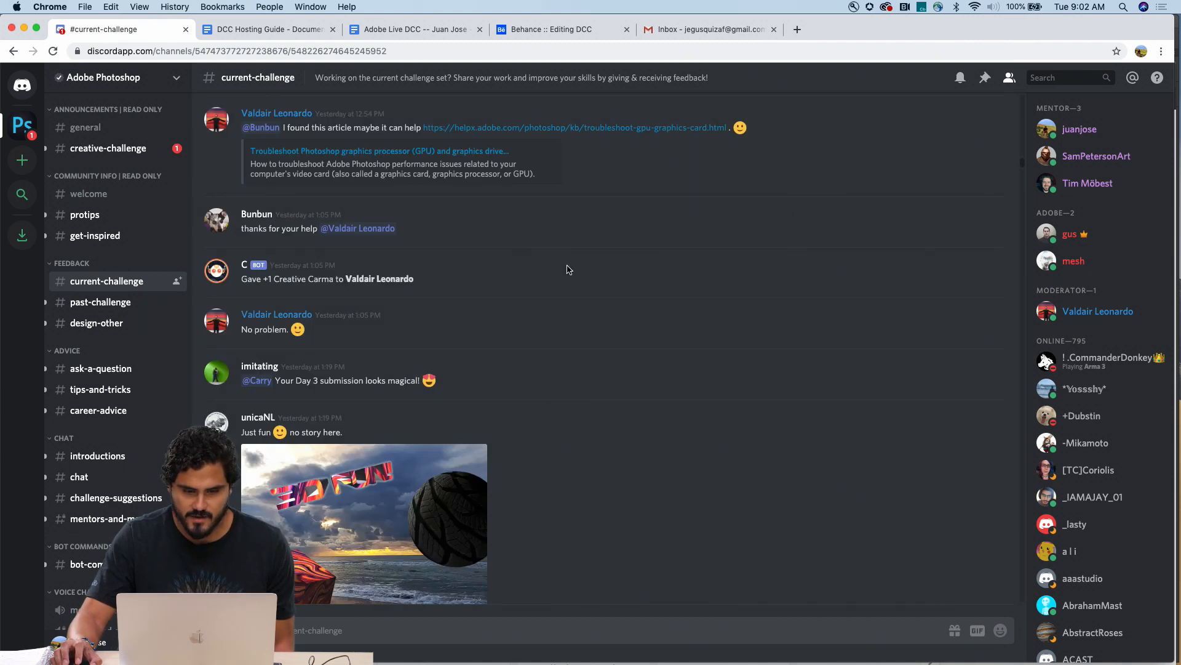
{"action": "scroll", "coordinate": [566, 266], "scroll_direction": "up", "scroll_amount": 5}
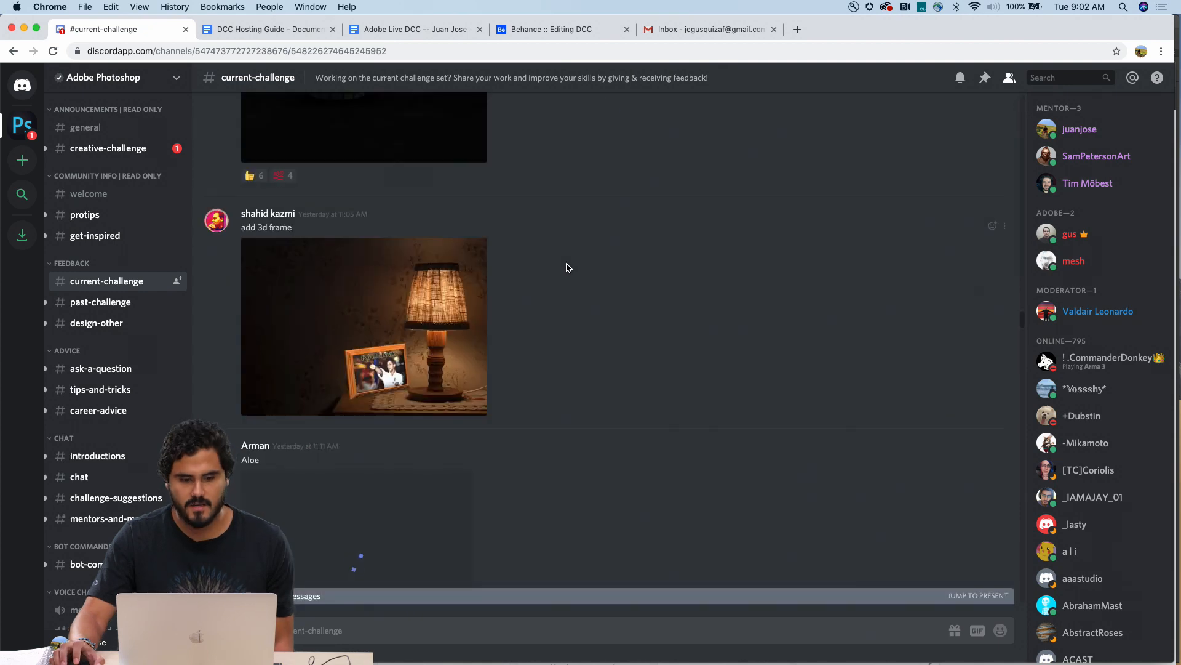
{"action": "scroll", "coordinate": [565, 251], "scroll_direction": "down", "scroll_amount": 15}
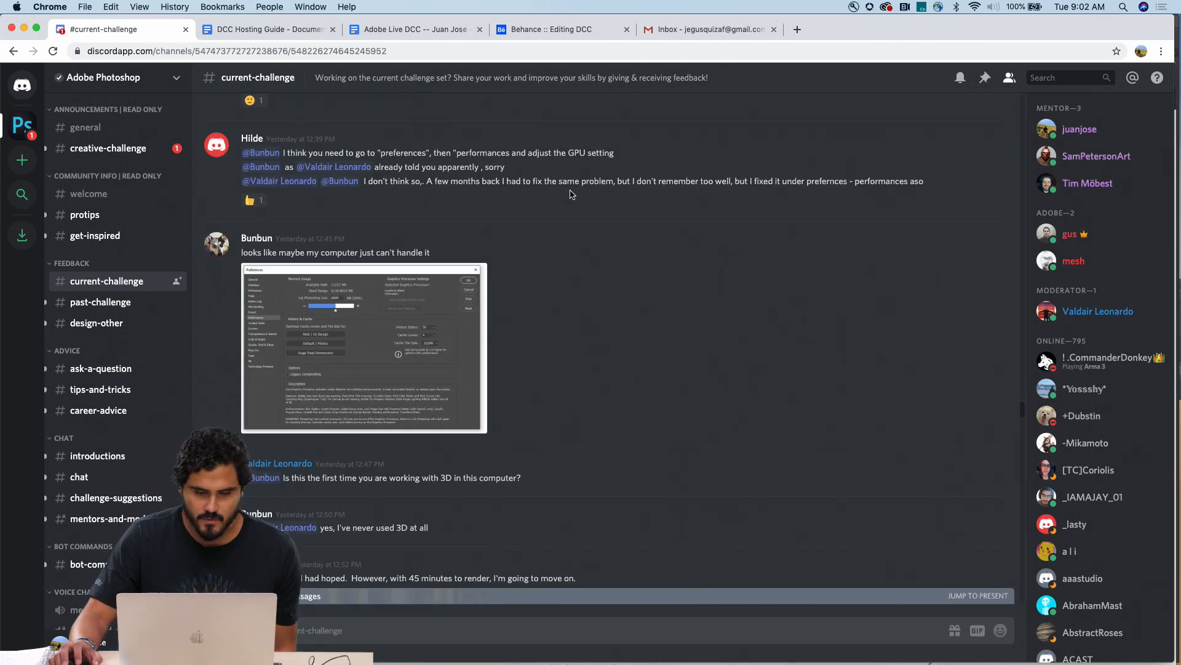
{"action": "scroll", "coordinate": [569, 191], "scroll_direction": "down", "scroll_amount": 10}
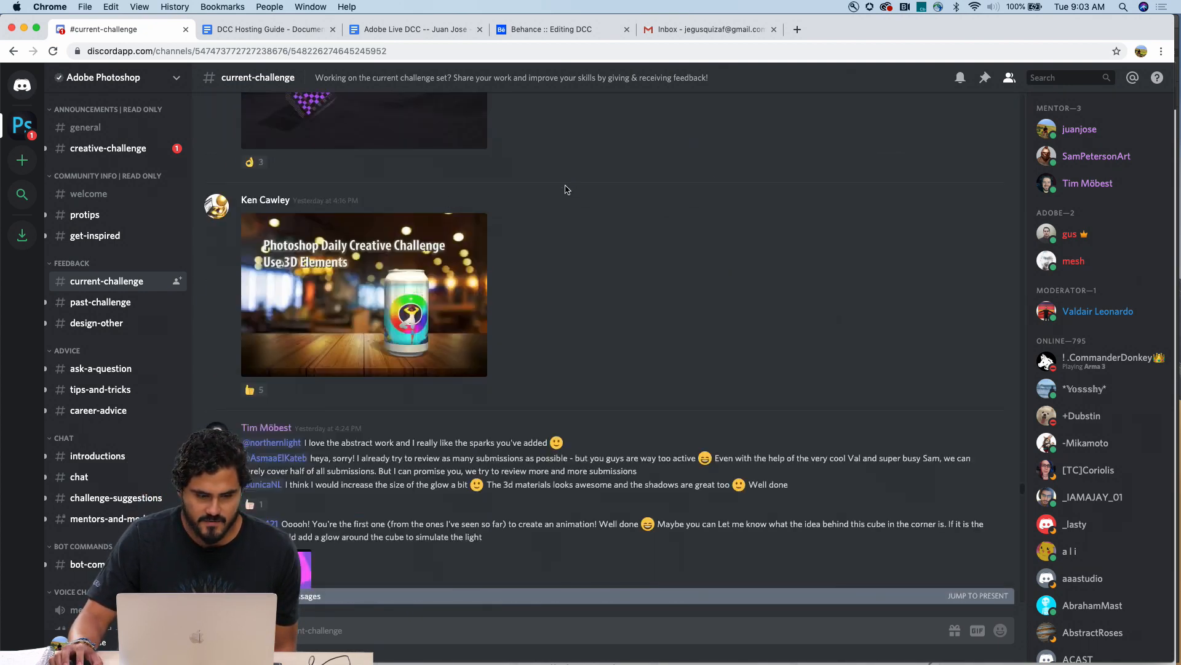
Step: View posts in the past-challenge channel and open the career-advice channel
{"action": "left_click", "coordinate": [121, 306]}
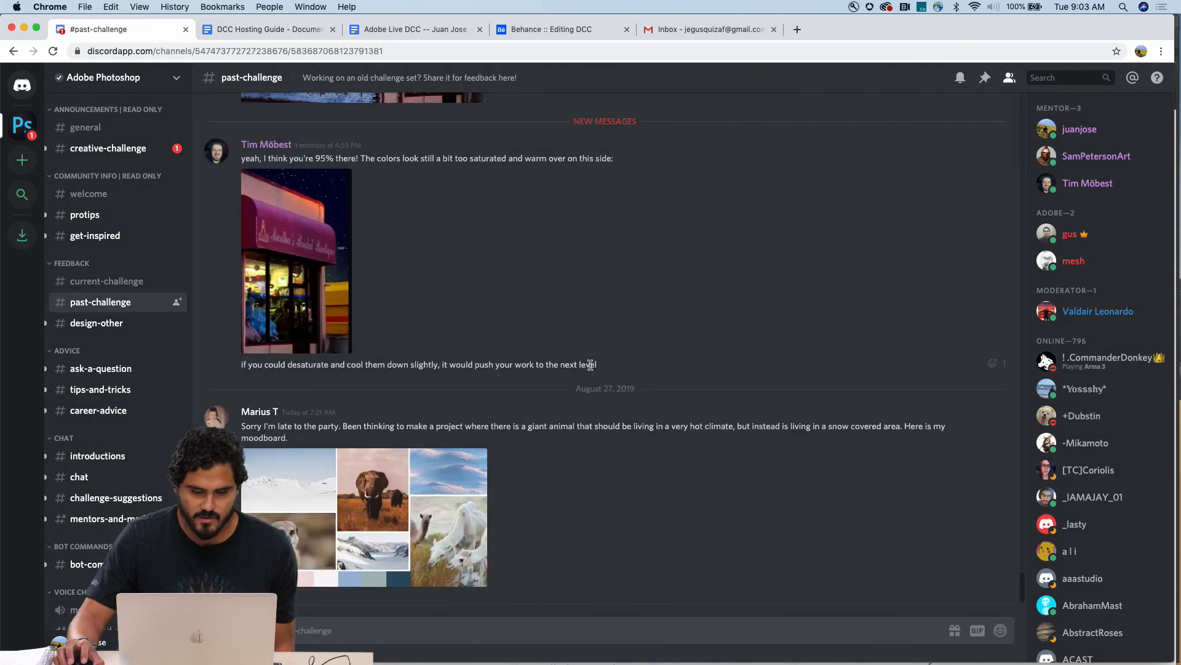
{"action": "scroll", "coordinate": [589, 362], "scroll_direction": "up", "scroll_amount": 15}
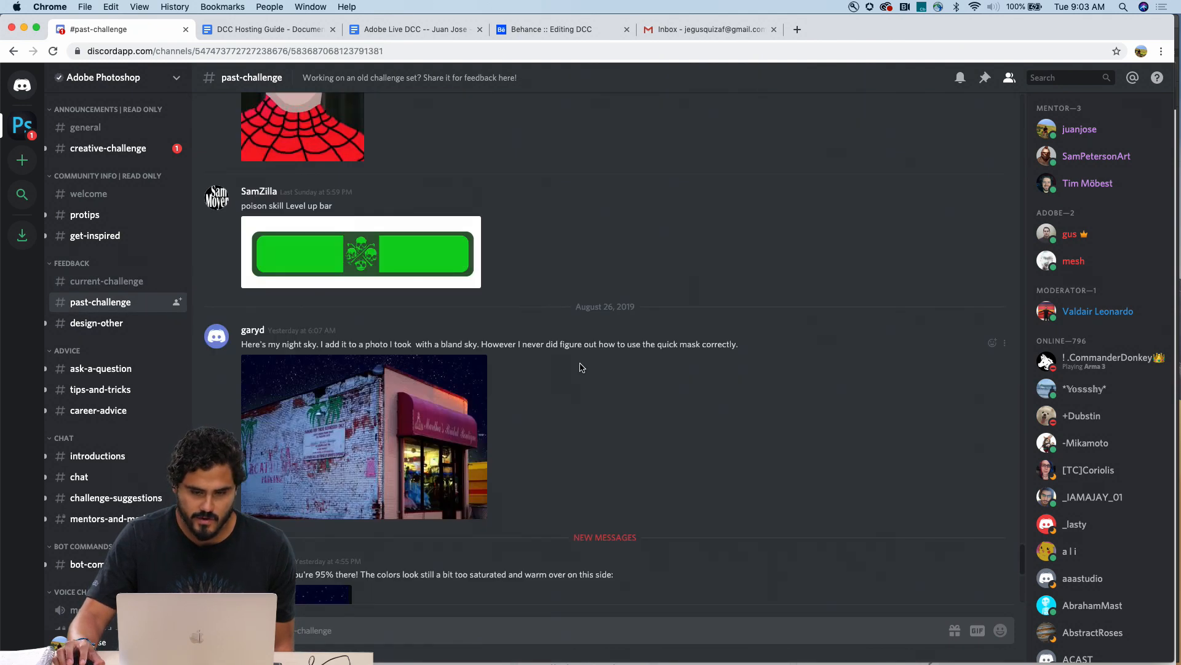
{"action": "scroll", "coordinate": [585, 363], "scroll_direction": "up", "scroll_amount": 3}
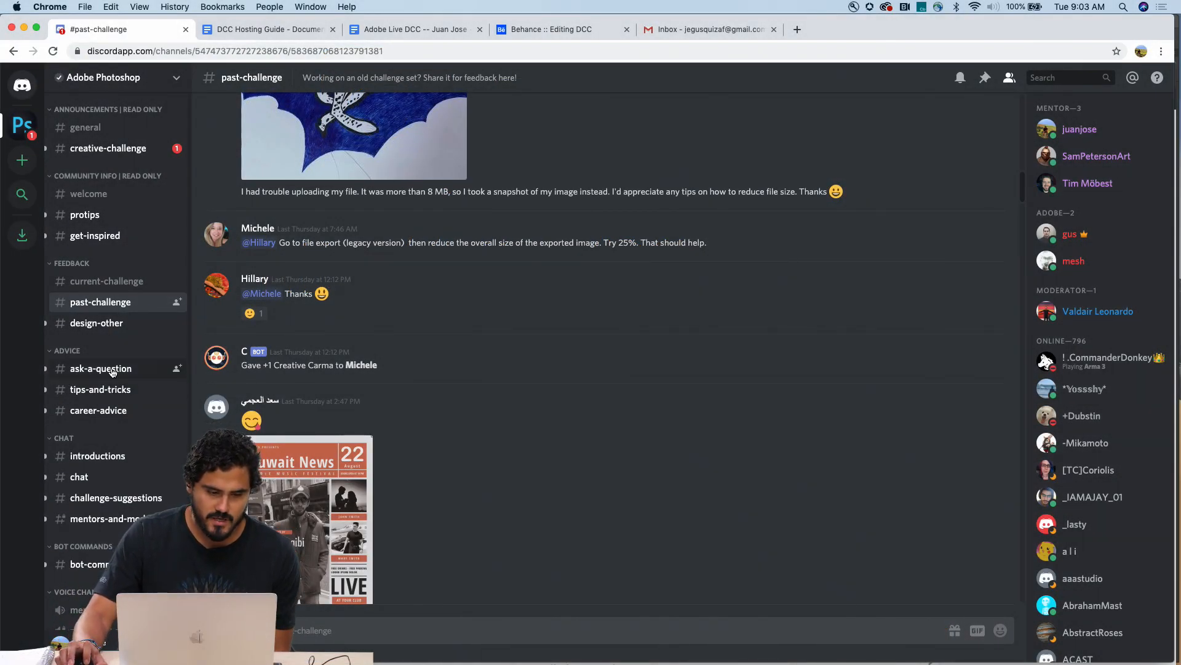
{"action": "left_click", "coordinate": [121, 417]}
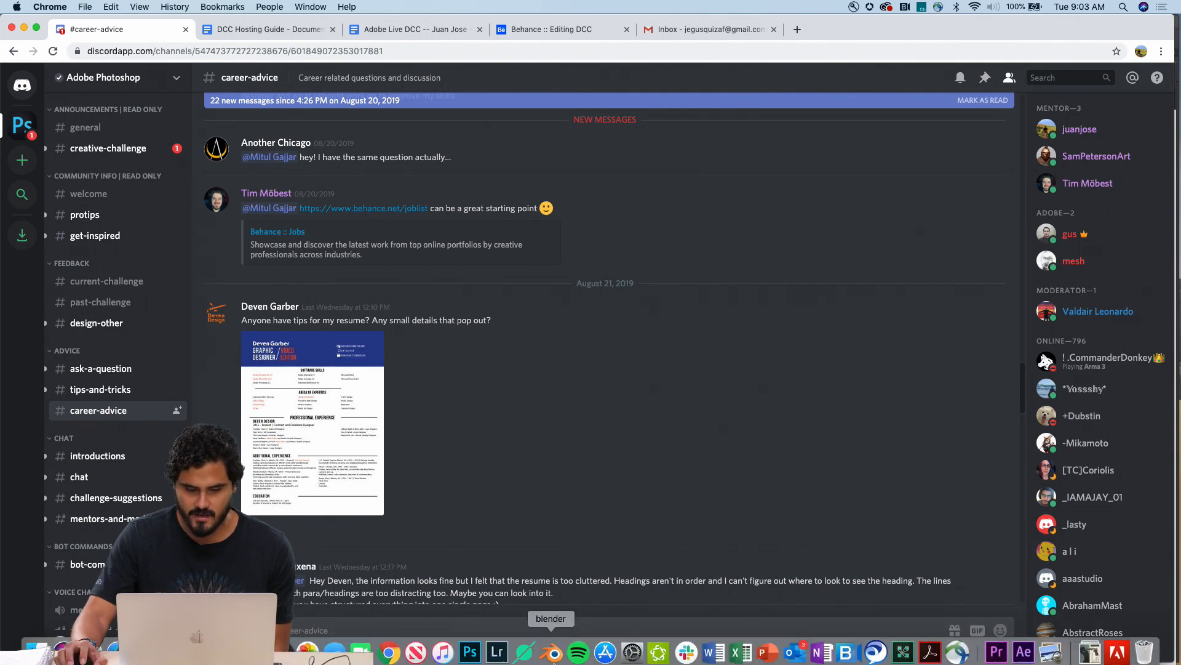
Step: Switch to Photoshop with the blank Untitled-1 document and choose the Horizontal Type Tool from the type tools
{"action": "left_click", "coordinate": [470, 647]}
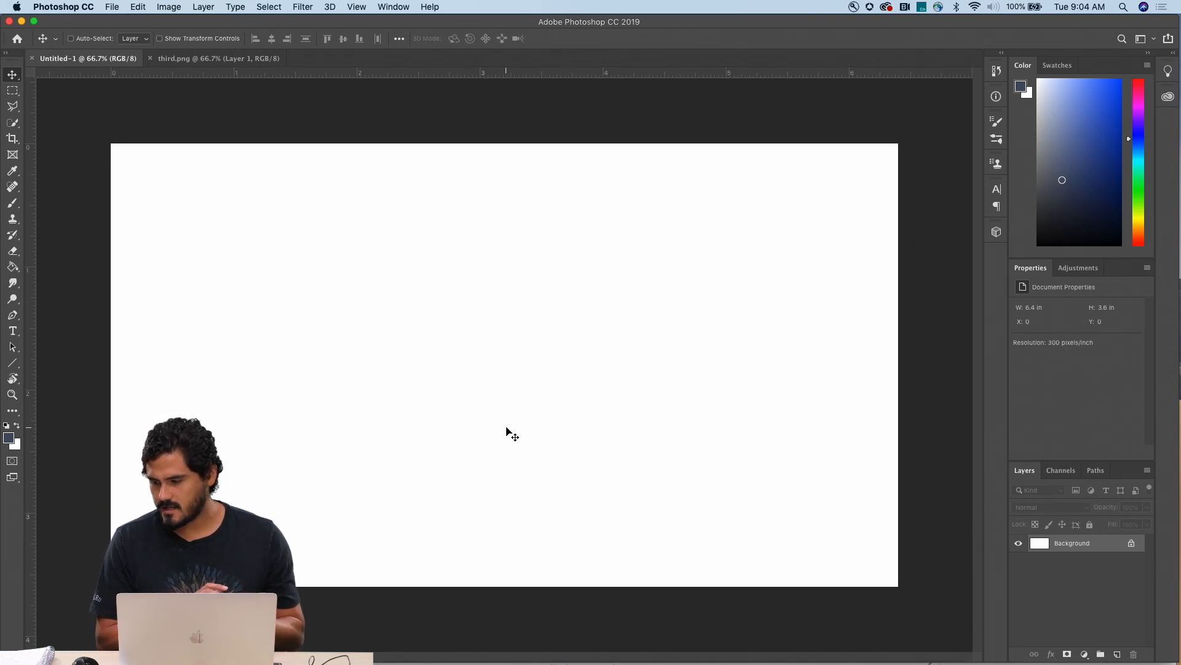
{"action": "double_click", "coordinate": [739, 28]}
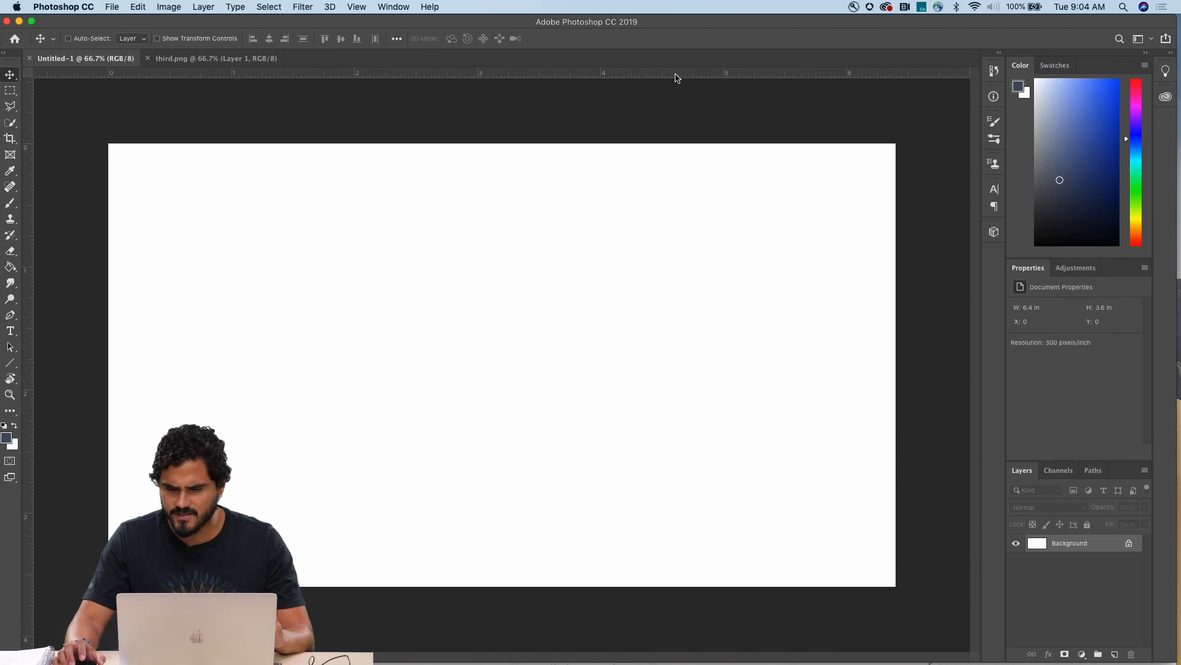
{"action": "left_click", "coordinate": [11, 332]}
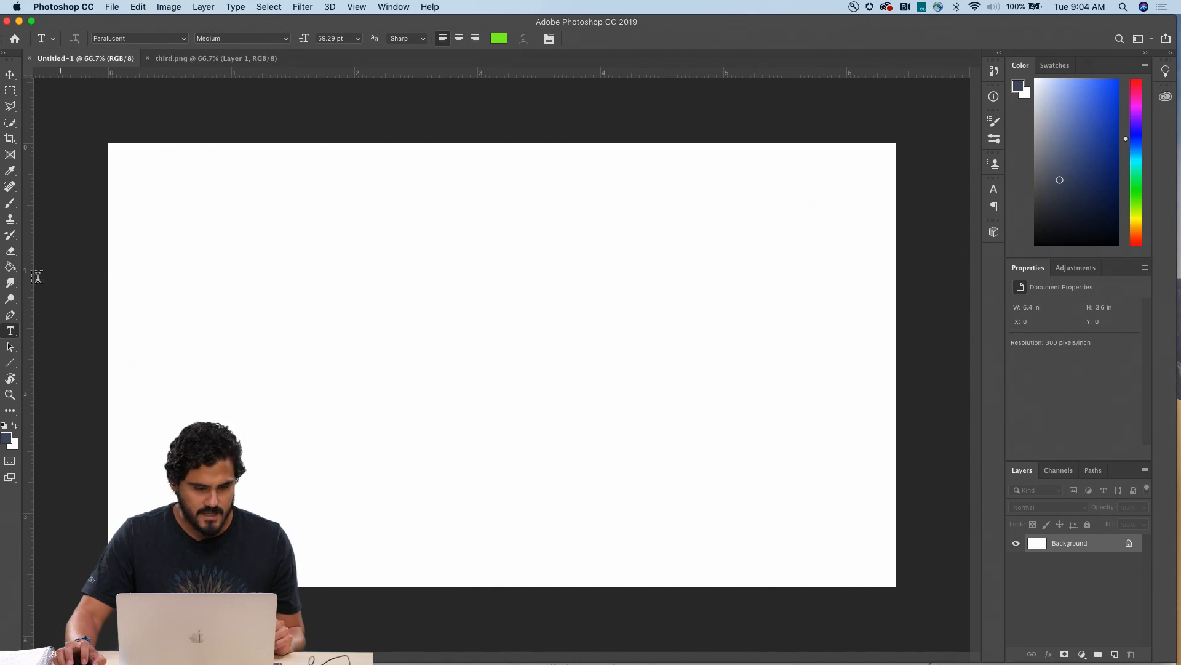
{"action": "left_click", "coordinate": [10, 332]}
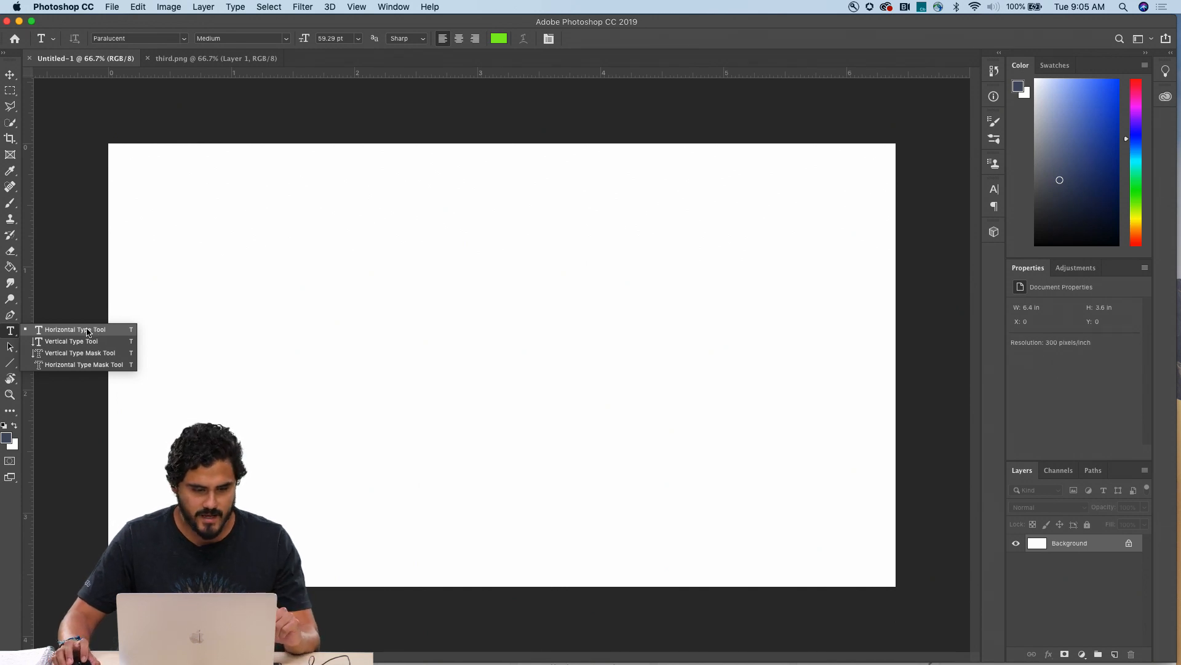
{"action": "left_click", "coordinate": [87, 329]}
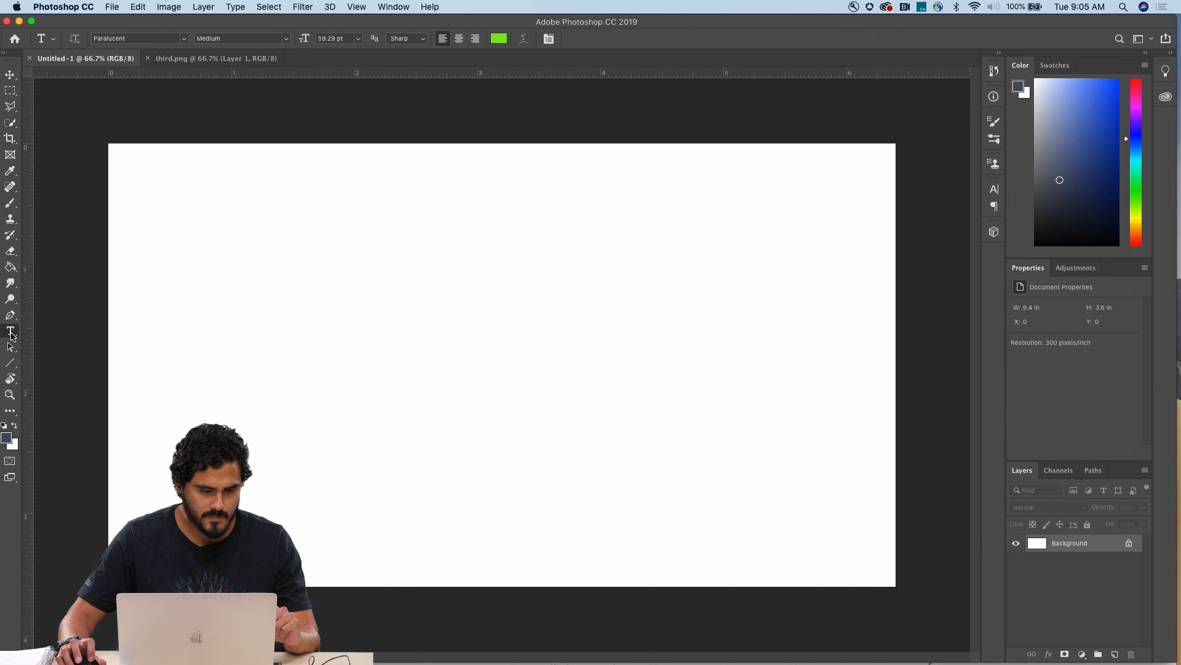
{"action": "left_click", "coordinate": [11, 333]}
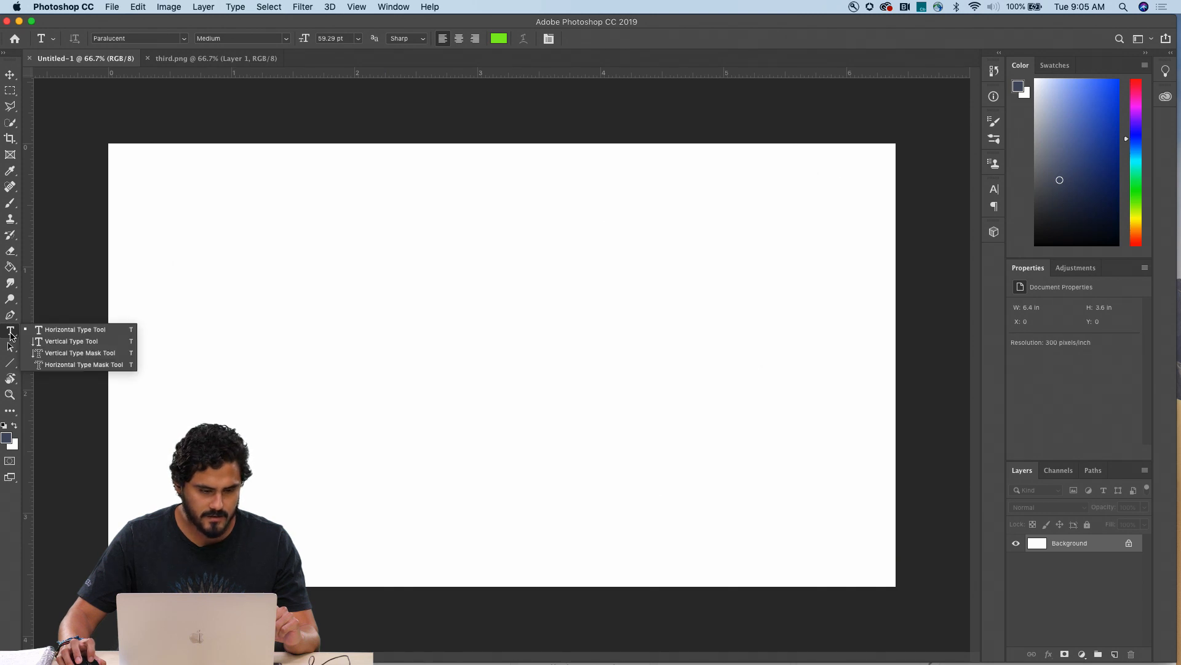
{"action": "left_click", "coordinate": [79, 334]}
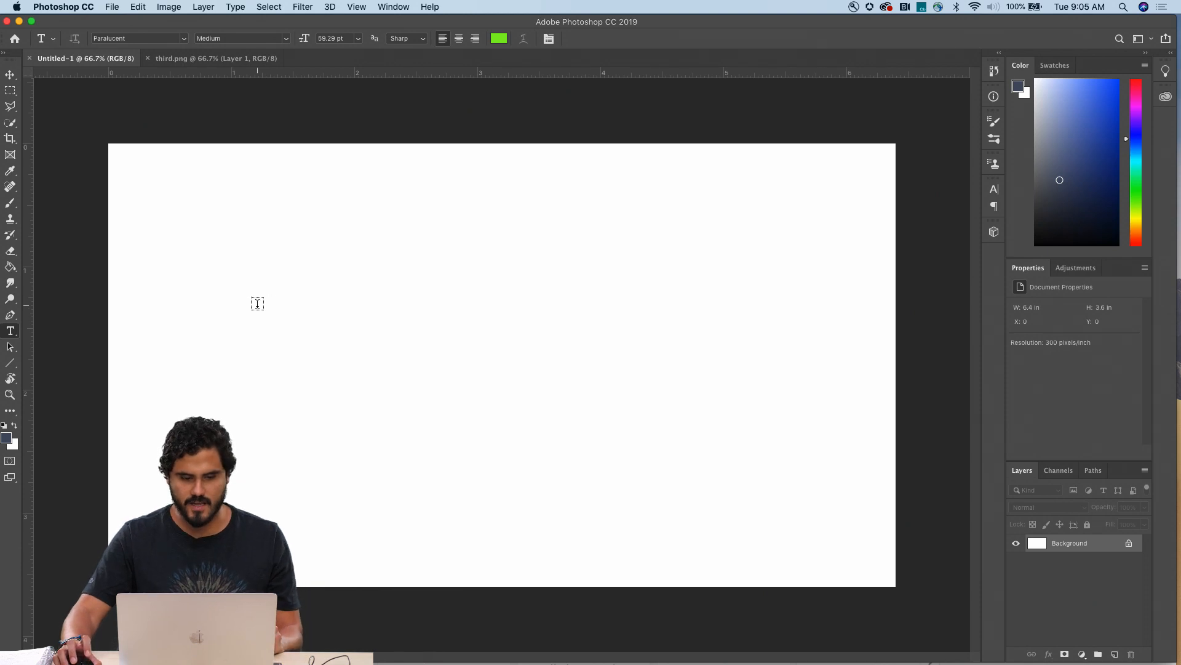
Step: Add a line of point text on the upper part of the canvas, replacing the Lorem Ipsum placeholder with "dasjhdas"
{"action": "left_click", "coordinate": [258, 303]}
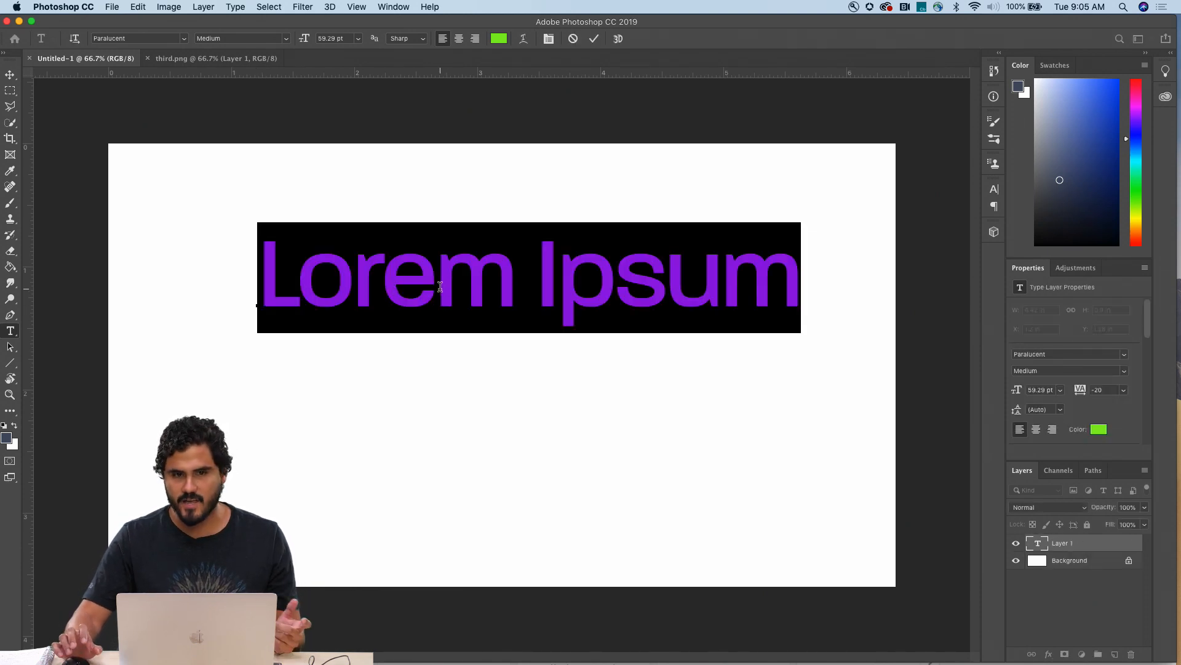
{"action": "left_click", "coordinate": [561, 276]}
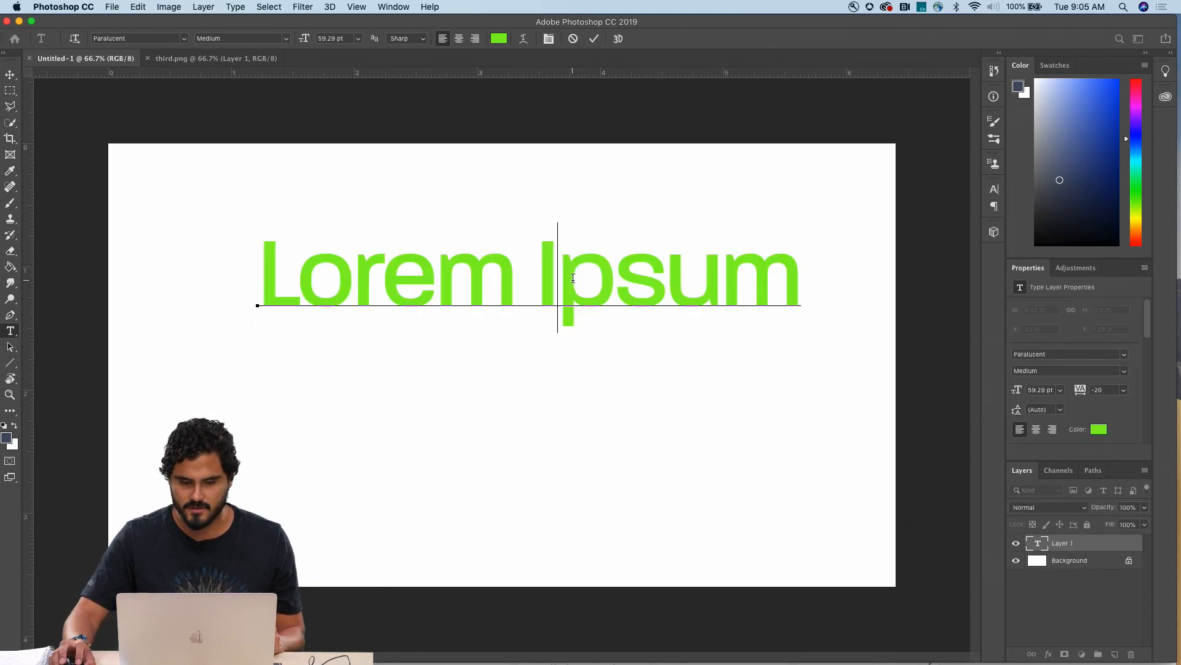
{"action": "key", "text": "BackSpace"}
{"action": "key", "text": "BackSpace"}
{"action": "key", "text": "BackSpace"}
{"action": "key", "text": "BackSpace"}
{"action": "key", "text": "BackSpace"}
{"action": "key", "text": "BackSpace"}
{"action": "key", "text": "BackSpace"}
{"action": "key", "text": "BackSpace"}
{"action": "key", "text": "BackSpace"}
{"action": "key", "text": "BackSpace"}
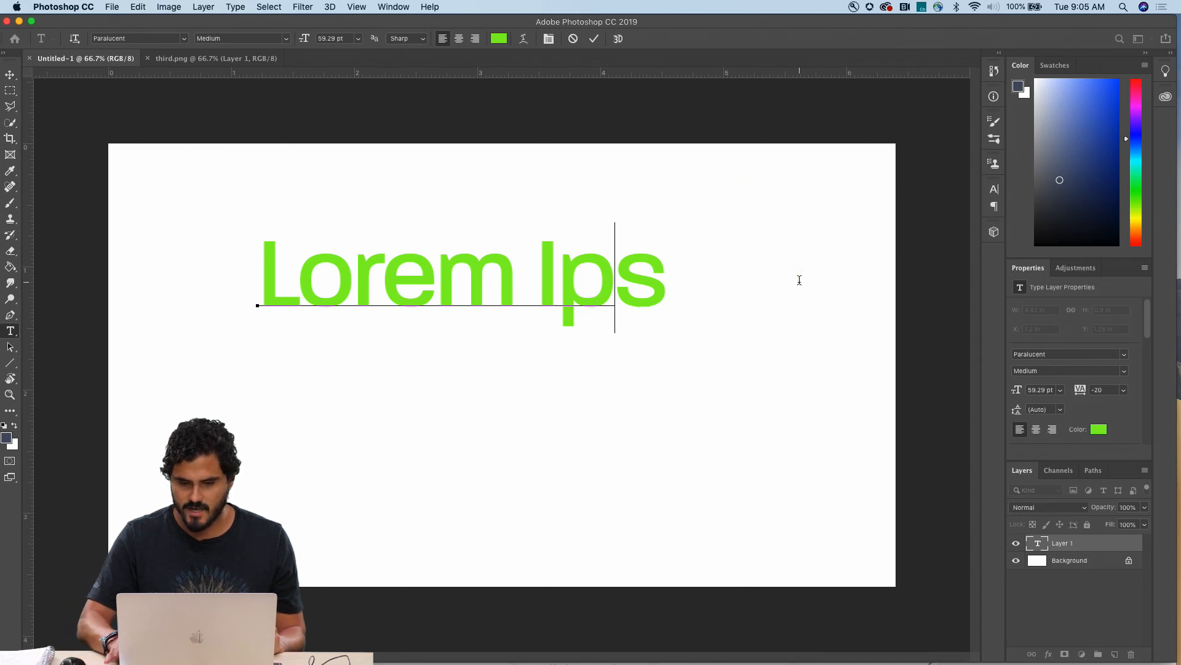
{"action": "key", "text": "BackSpace"}
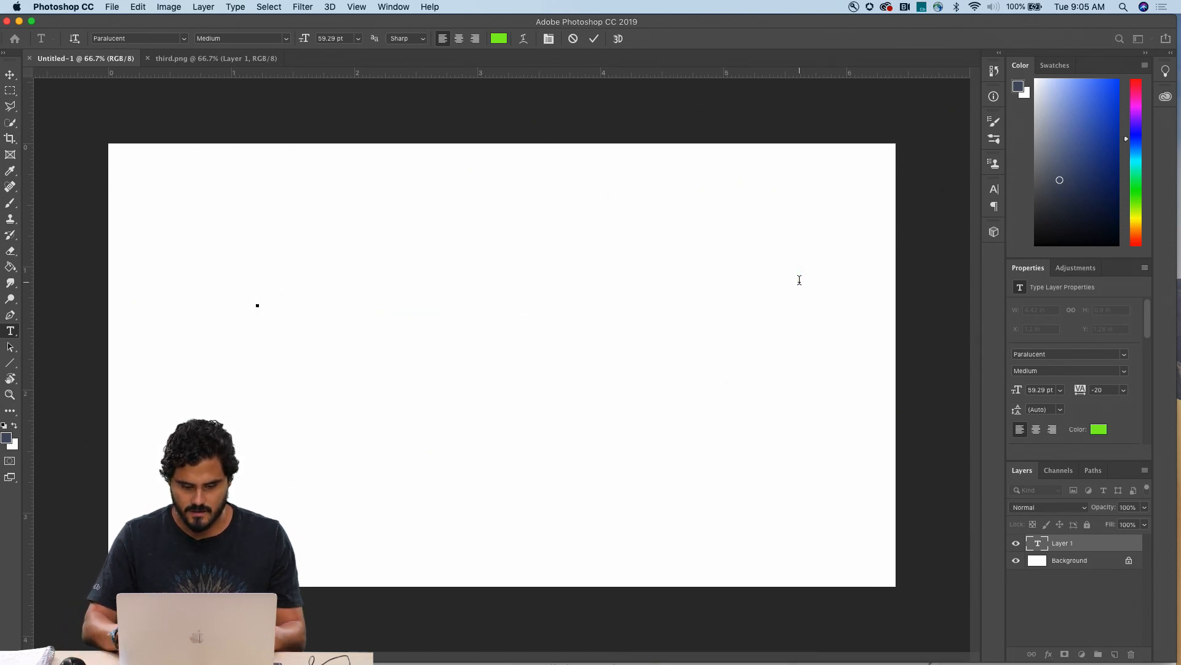
{"action": "type", "text": "dasjhdas"}
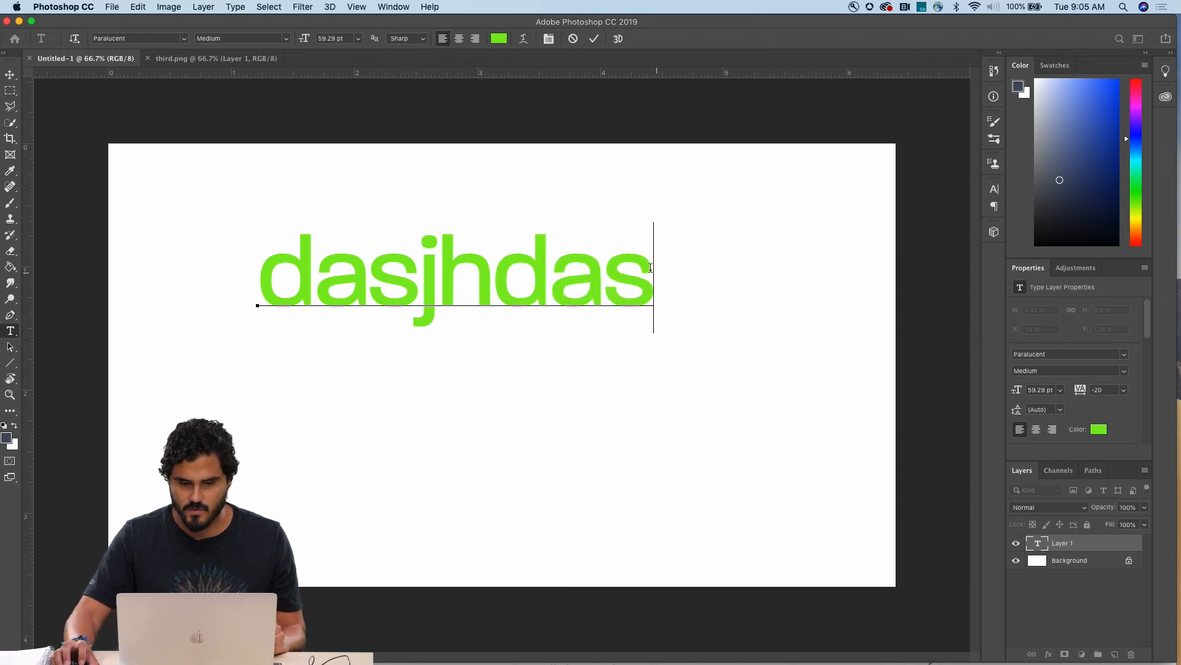
Step: Commit the "dasjhdas" text and move it to the center of the canvas
{"action": "left_click", "coordinate": [593, 41]}
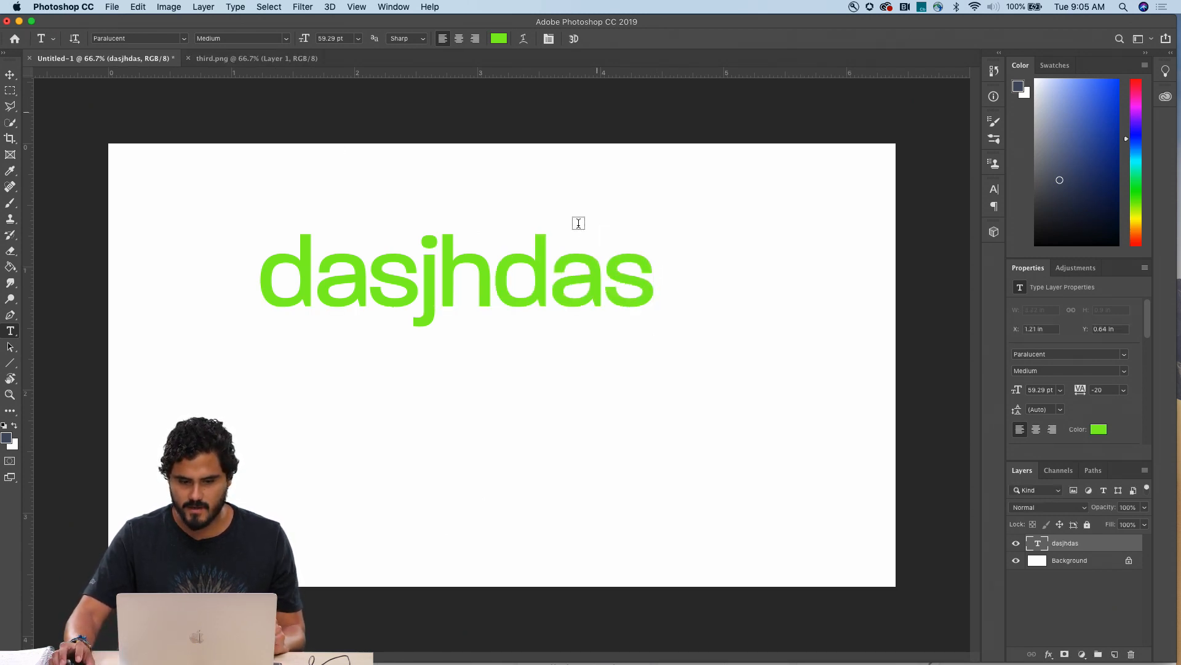
{"action": "left_click", "coordinate": [11, 76]}
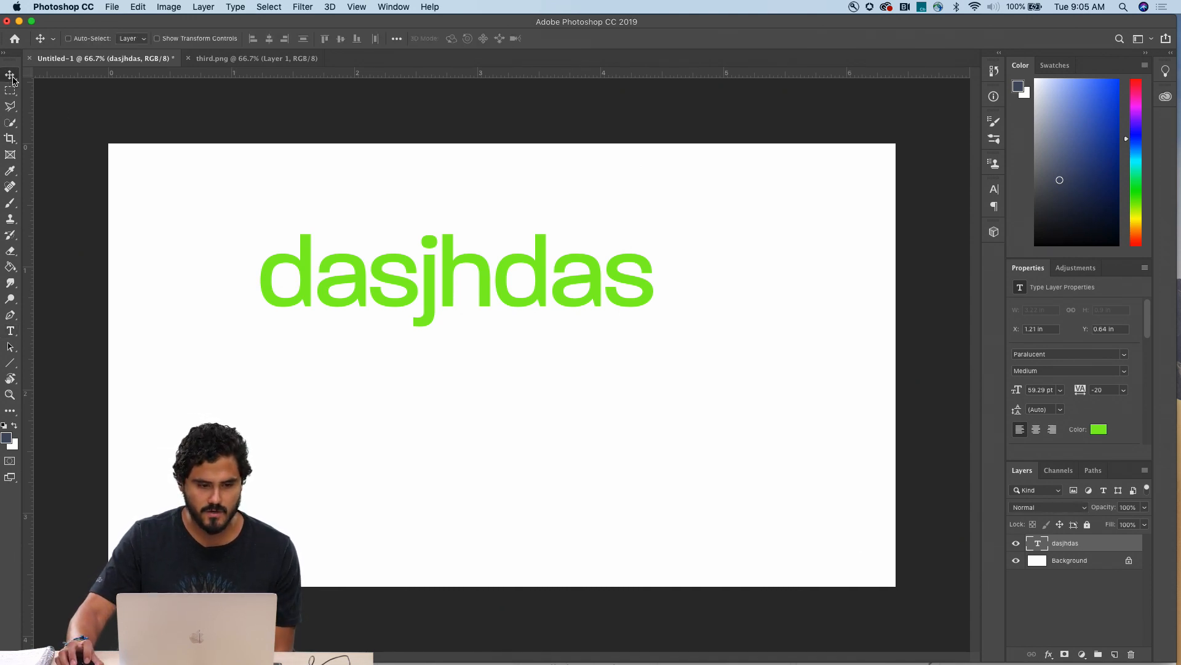
{"action": "left_click_drag", "start_coordinate": [491, 297], "coordinate": [532, 353]}
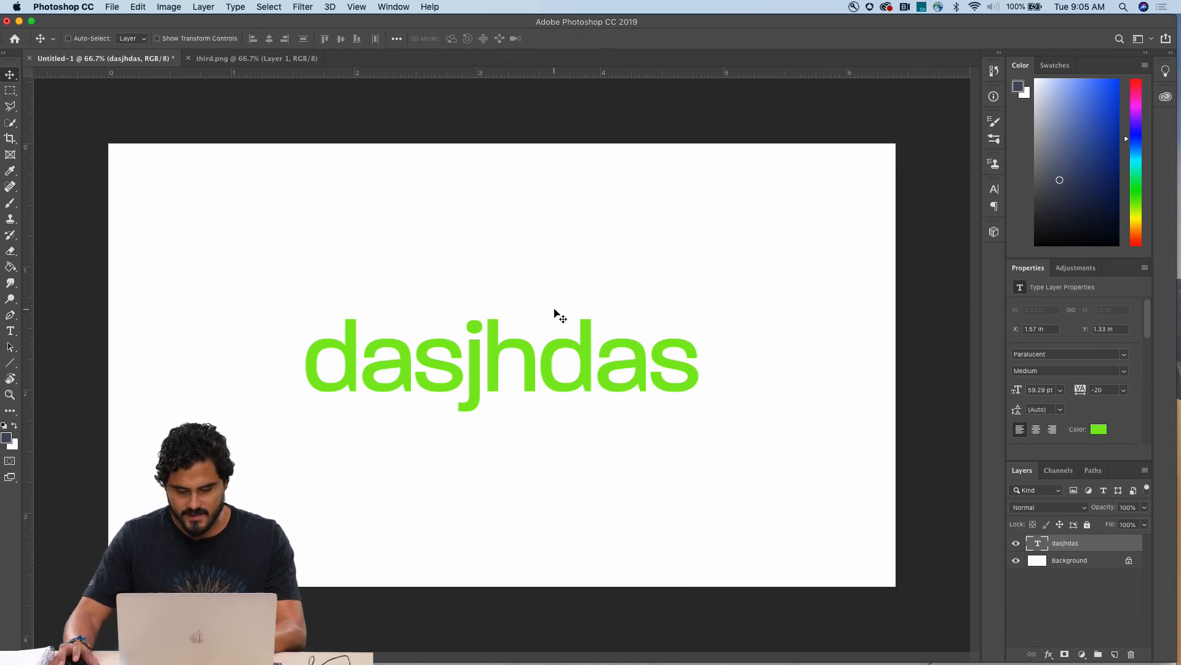
Step: Select the whole word with the Type tool and change its text color to blue, hex 1f4eff
{"action": "key", "text": "t"}
{"action": "left_click", "coordinate": [504, 362]}
{"action": "double_click", "coordinate": [504, 361]}
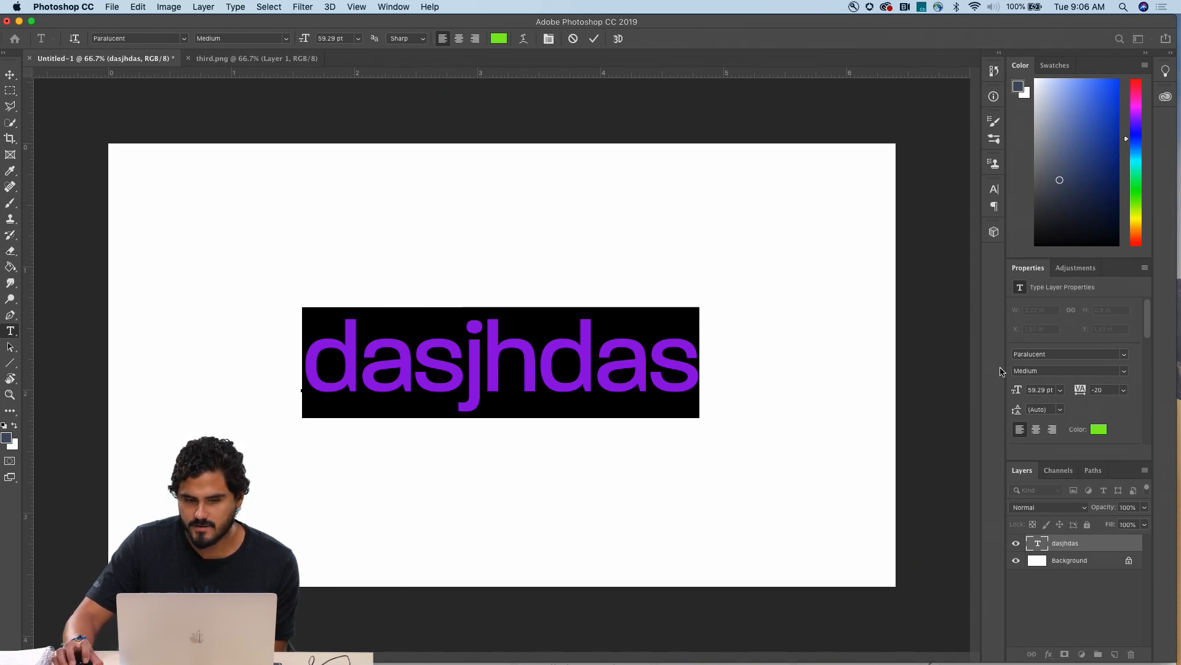
{"action": "left_click", "coordinate": [505, 42]}
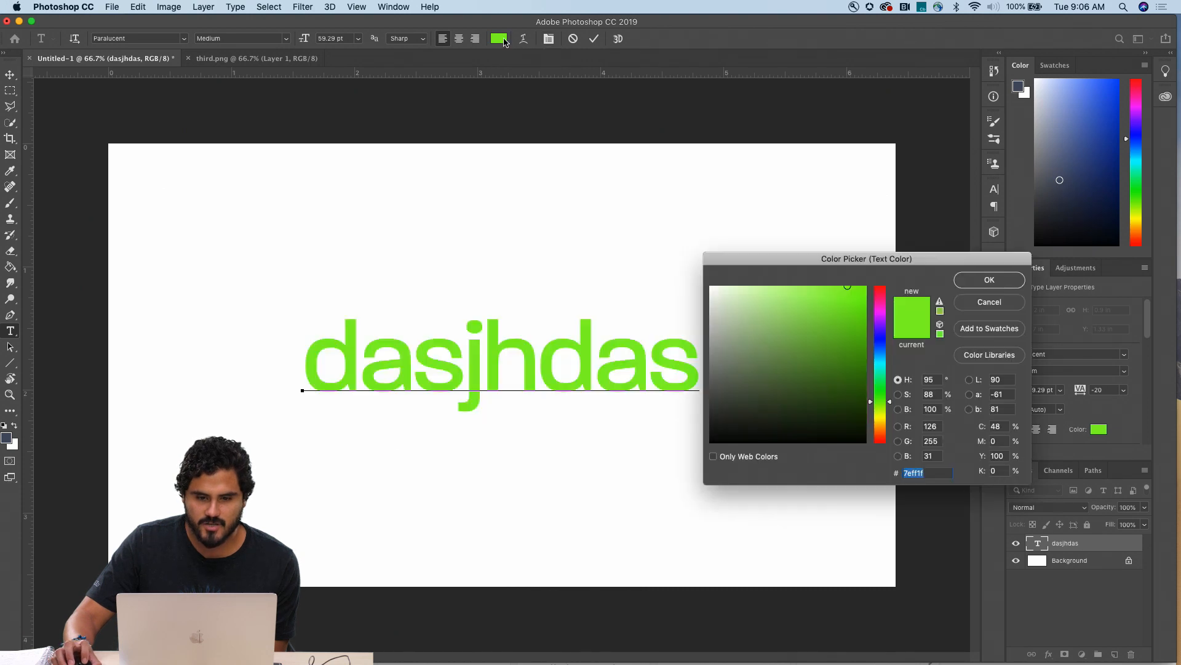
{"action": "left_click_drag", "start_coordinate": [878, 384], "coordinate": [881, 344]}
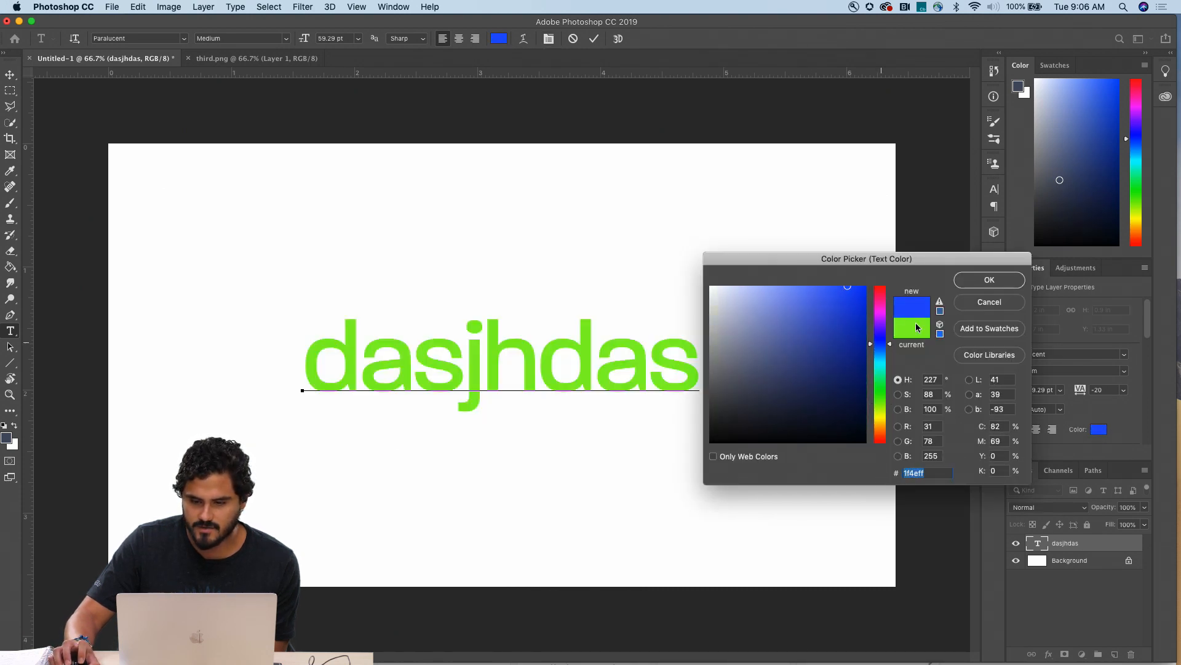
{"action": "left_click", "coordinate": [970, 281]}
{"action": "left_click", "coordinate": [648, 355]}
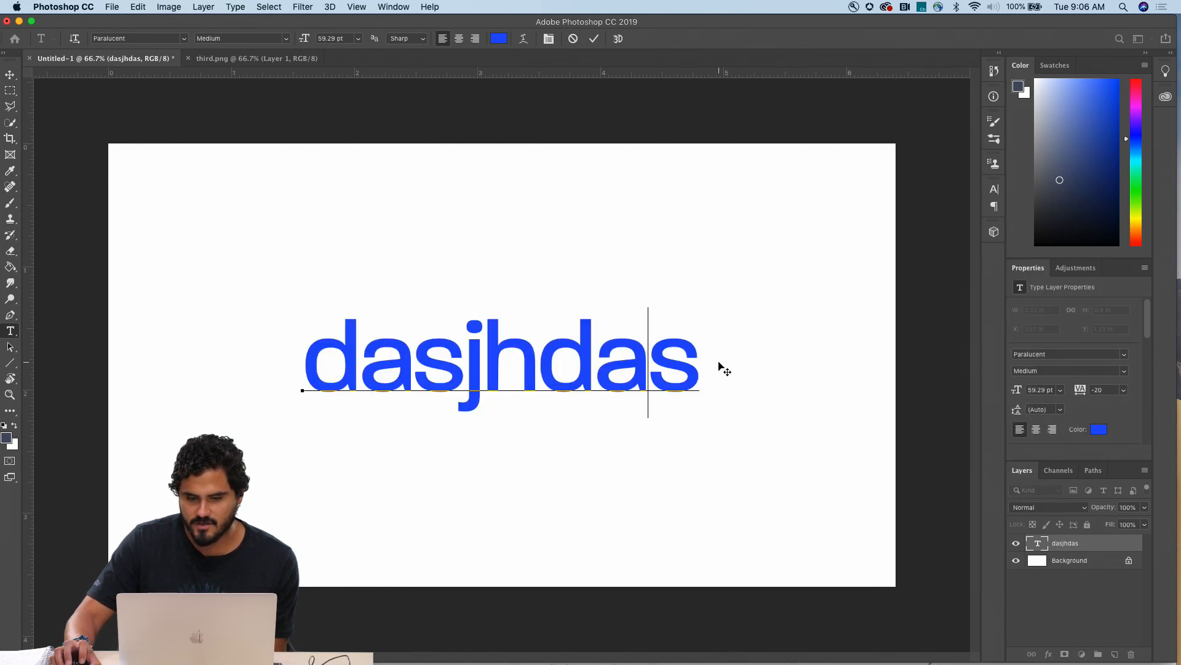
Step: Select all the letters of the text and set the font size to 55 pt and the tracking to 140
{"action": "left_click_drag", "start_coordinate": [701, 360], "coordinate": [357, 355]}
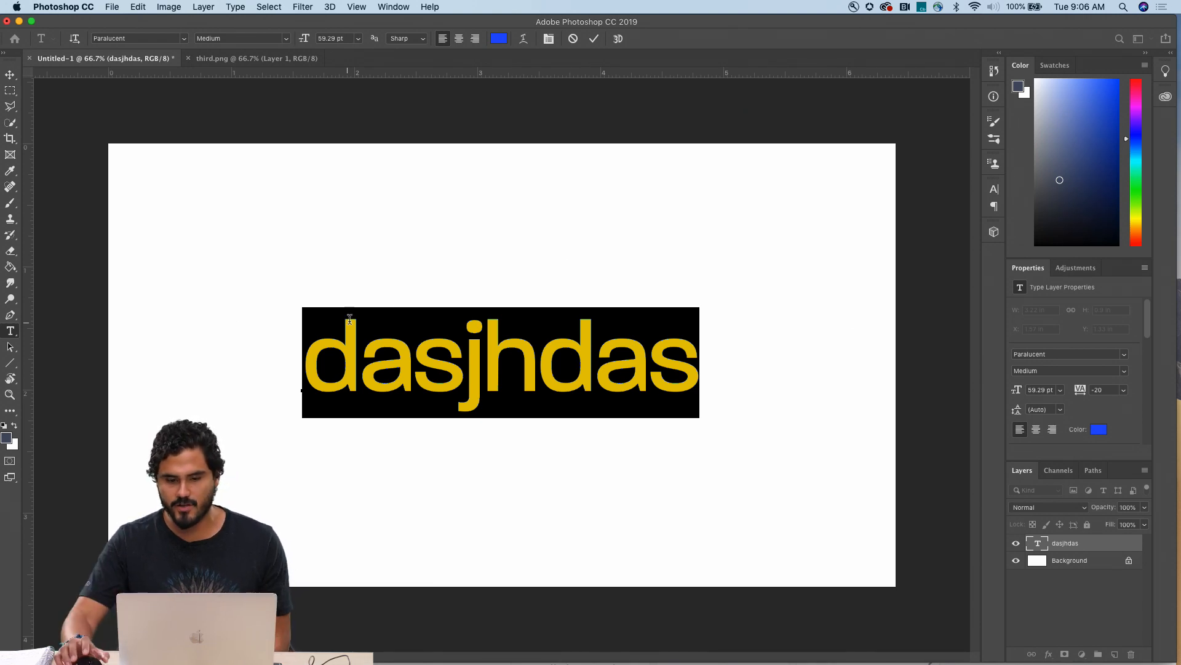
{"action": "left_click", "coordinate": [692, 360]}
{"action": "left_click_drag", "start_coordinate": [700, 360], "coordinate": [302, 362]}
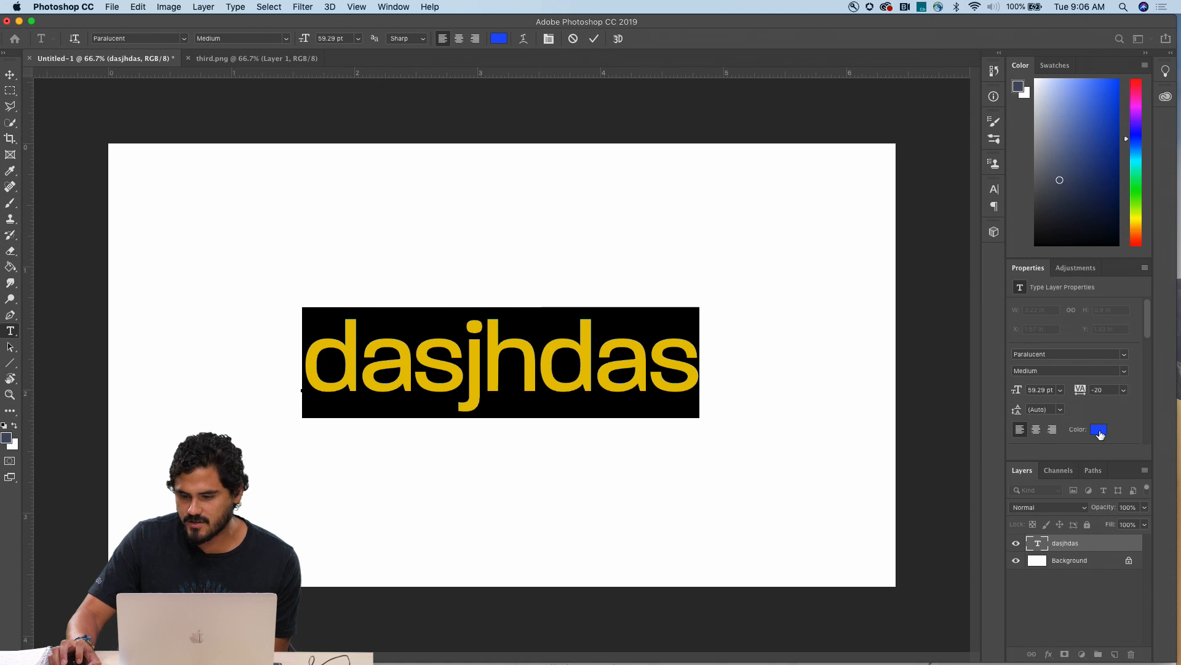
{"action": "left_click_drag", "start_coordinate": [1020, 396], "coordinate": [1002, 391]}
{"action": "double_click", "coordinate": [1039, 392]}
{"action": "type", "text": "55"}
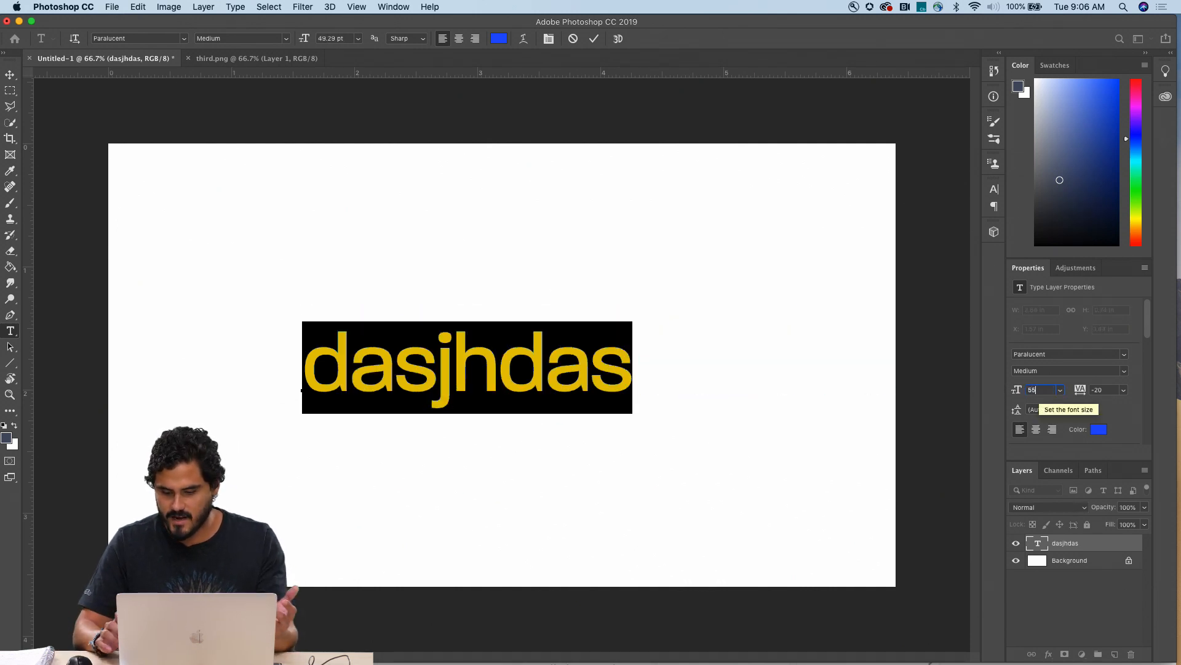
{"action": "key", "text": "Return"}
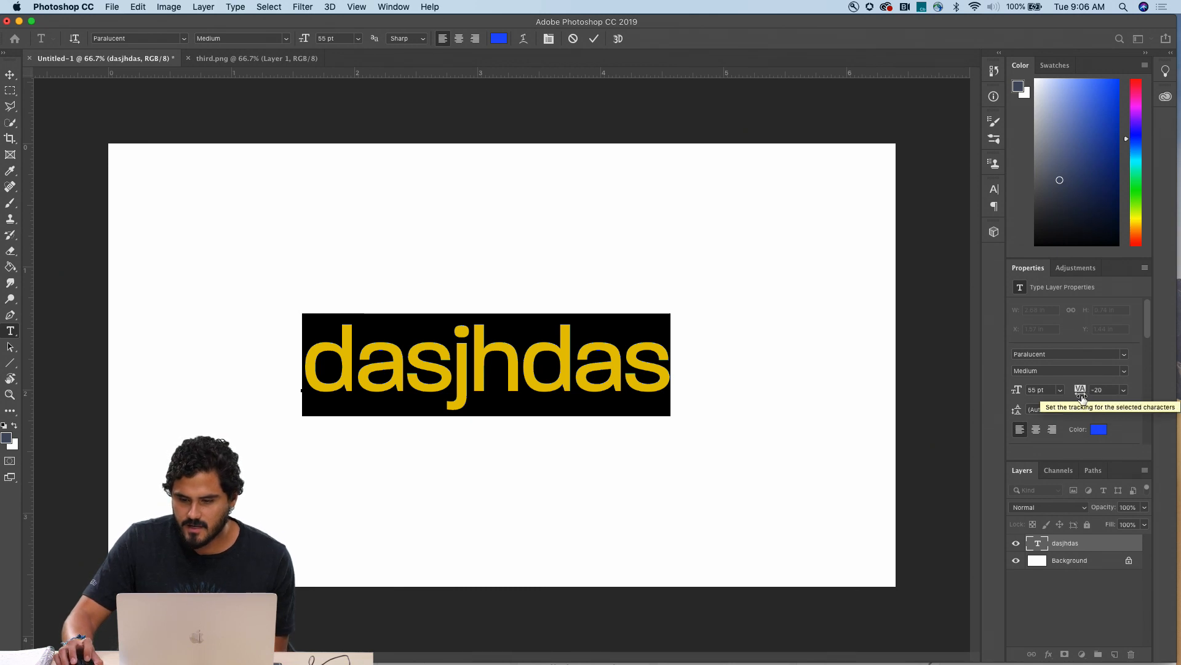
{"action": "mouse_move", "coordinate": [1080, 393]}
{"action": "left_mouse_down"}
{"action": "mouse_move", "coordinate": [1091, 386]}
{"action": "mouse_move", "coordinate": [1083, 393]}
{"action": "left_mouse_up"}
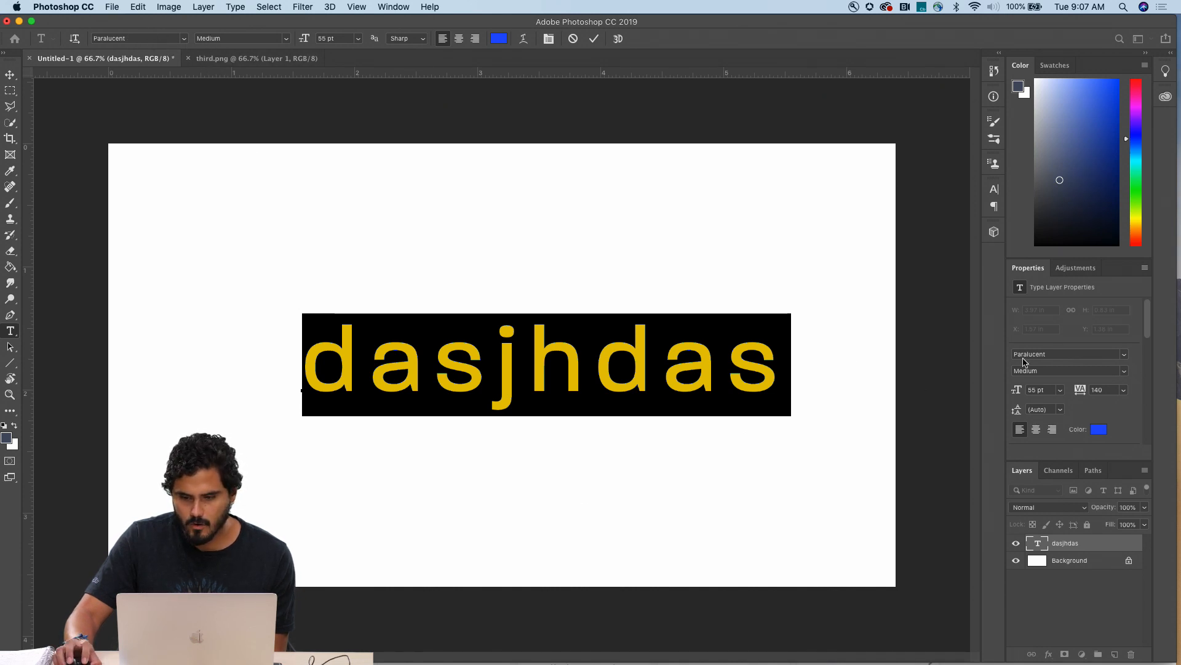
Step: Preview the installed typefaces on the selected text by browsing through the font list
{"action": "left_click", "coordinate": [1127, 360]}
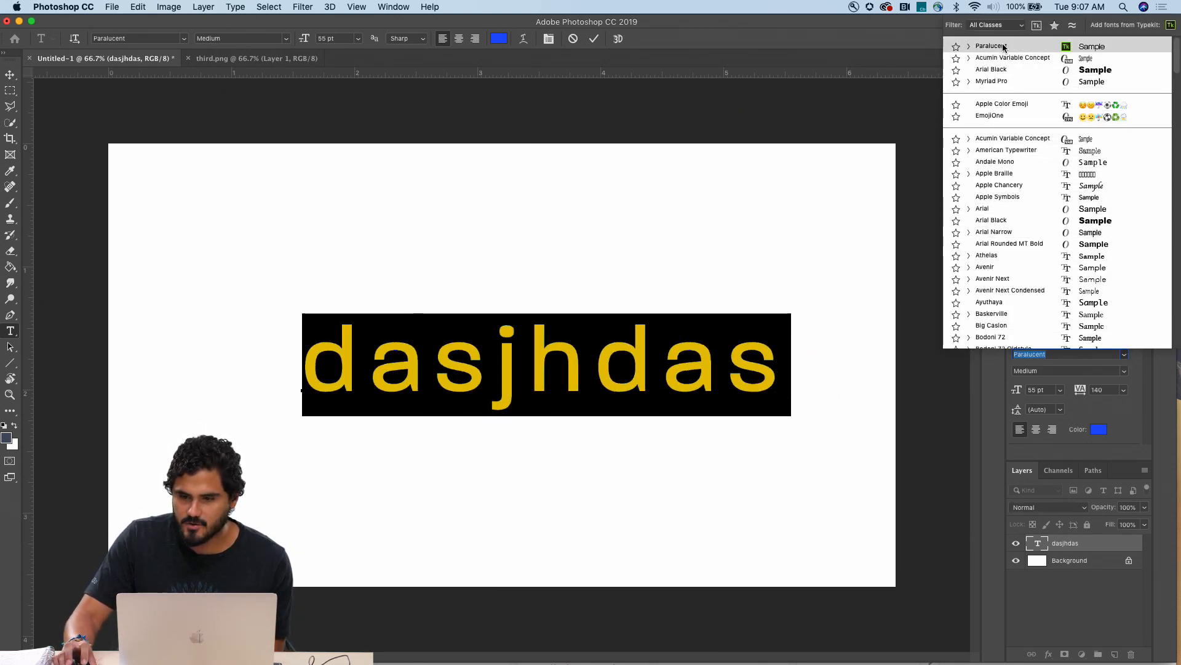
{"action": "scroll", "coordinate": [999, 185], "scroll_direction": "down", "scroll_amount": 2}
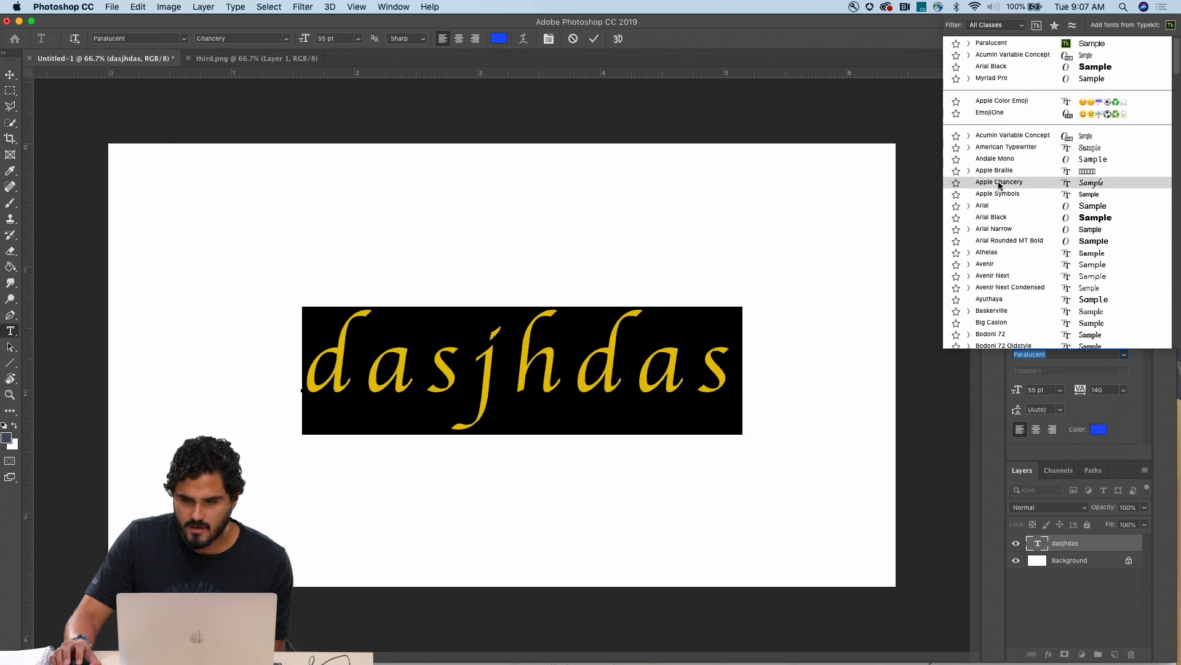
{"action": "scroll", "coordinate": [1000, 219], "scroll_direction": "down", "scroll_amount": 7}
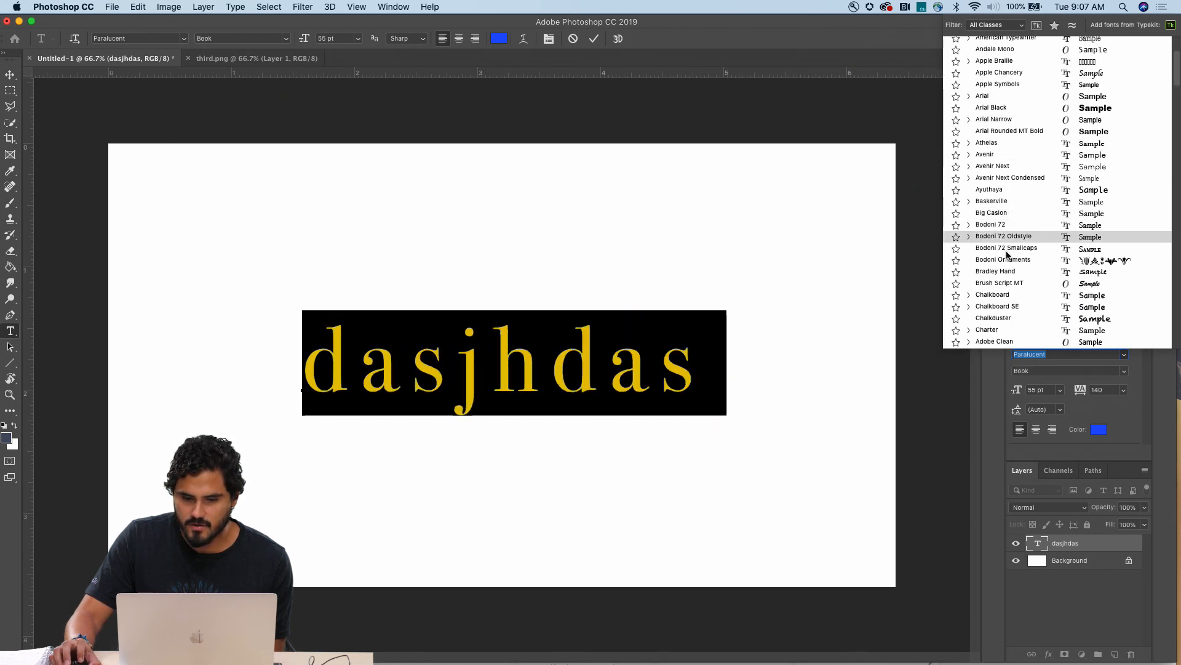
{"action": "scroll", "coordinate": [1003, 264], "scroll_direction": "down", "scroll_amount": 7}
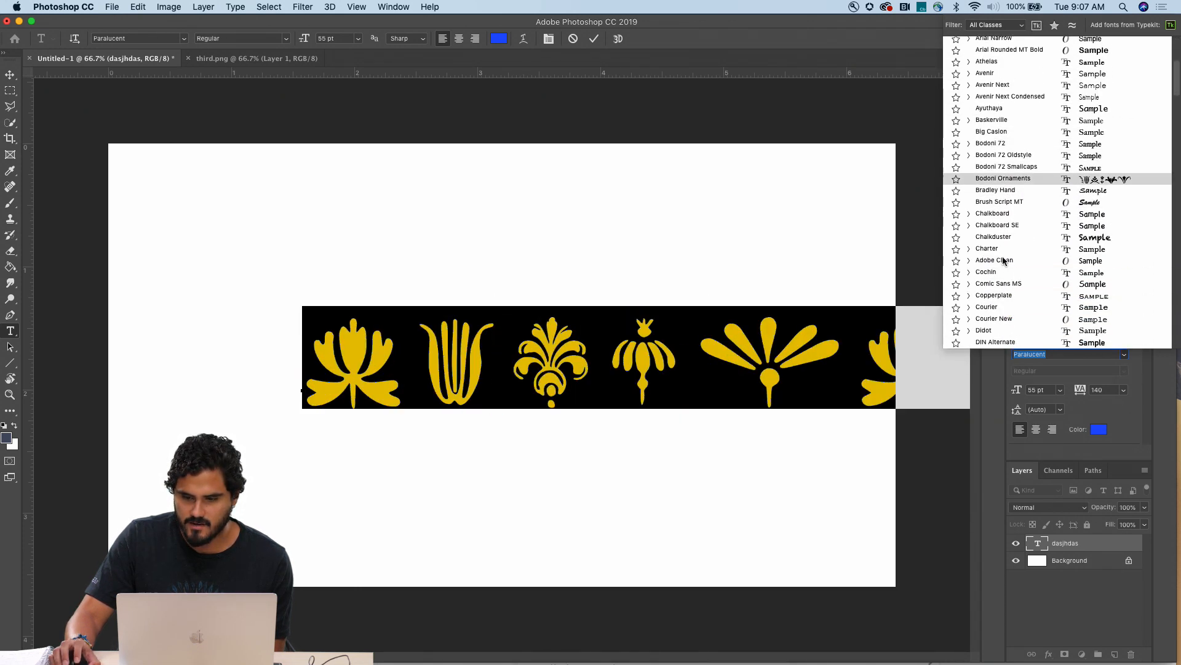
{"action": "scroll", "coordinate": [996, 268], "scroll_direction": "down", "scroll_amount": 20}
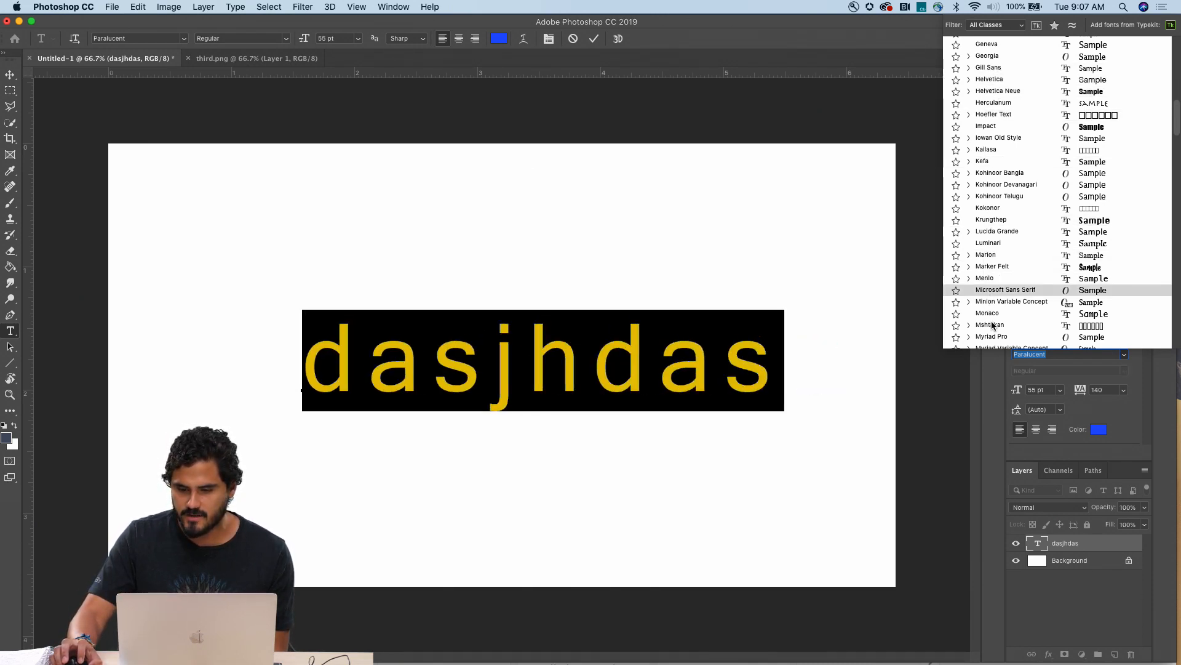
{"action": "scroll", "coordinate": [992, 318], "scroll_direction": "down", "scroll_amount": 6}
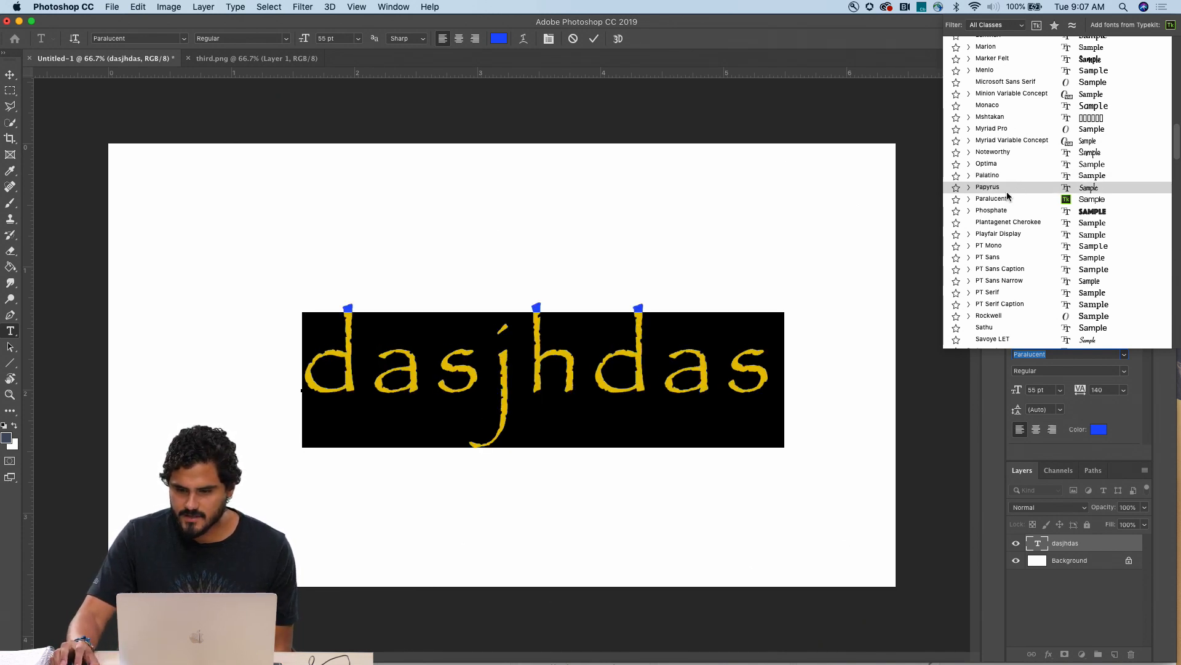
{"action": "scroll", "coordinate": [1007, 185], "scroll_direction": "up", "scroll_amount": 3}
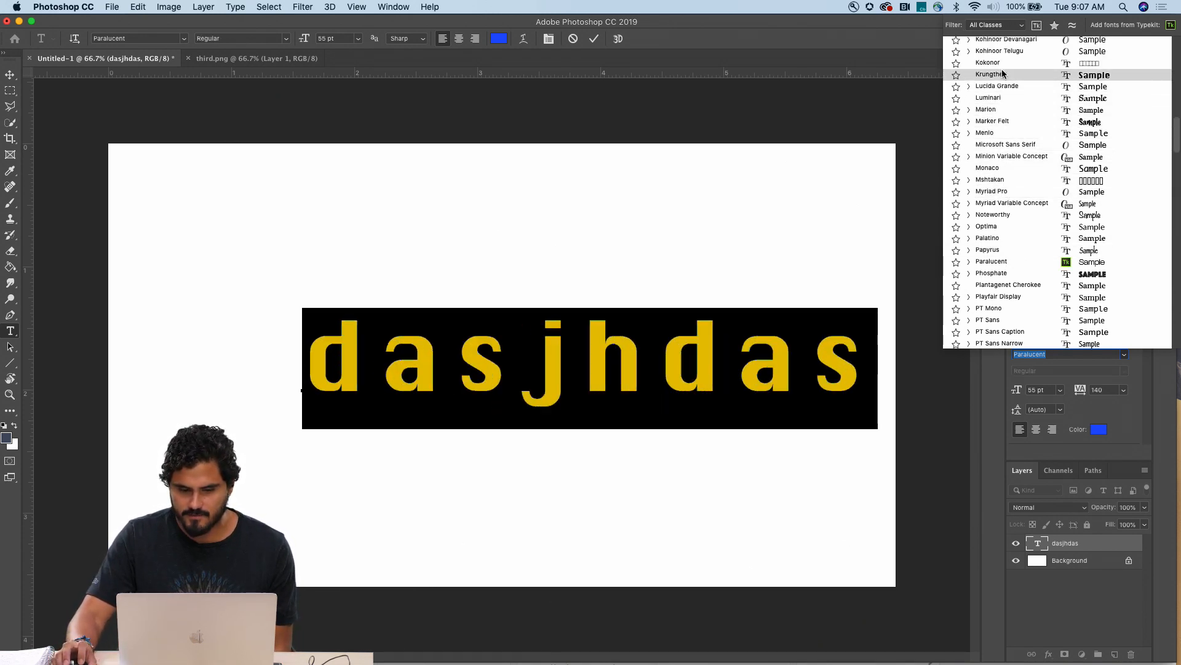
{"action": "scroll", "coordinate": [993, 205], "scroll_direction": "down", "scroll_amount": 1}
{"action": "scroll", "coordinate": [992, 205], "scroll_direction": "down", "scroll_amount": 15}
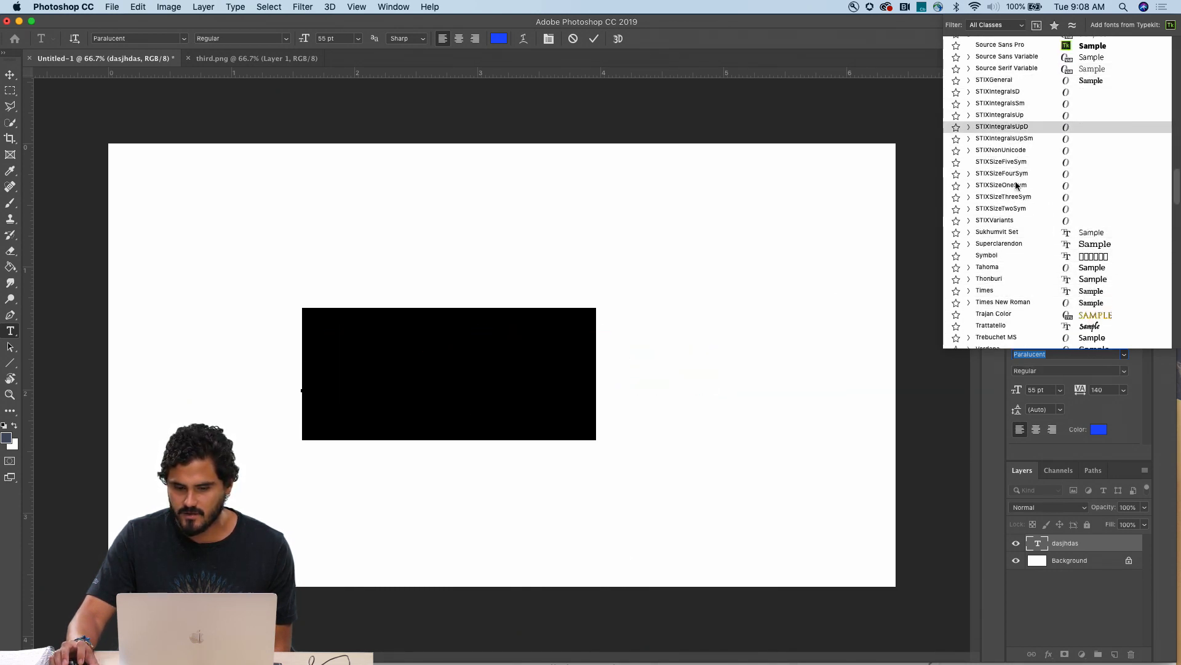
{"action": "scroll", "coordinate": [1015, 95], "scroll_direction": "up", "scroll_amount": 10}
{"action": "scroll", "coordinate": [1012, 101], "scroll_direction": "up", "scroll_amount": 10}
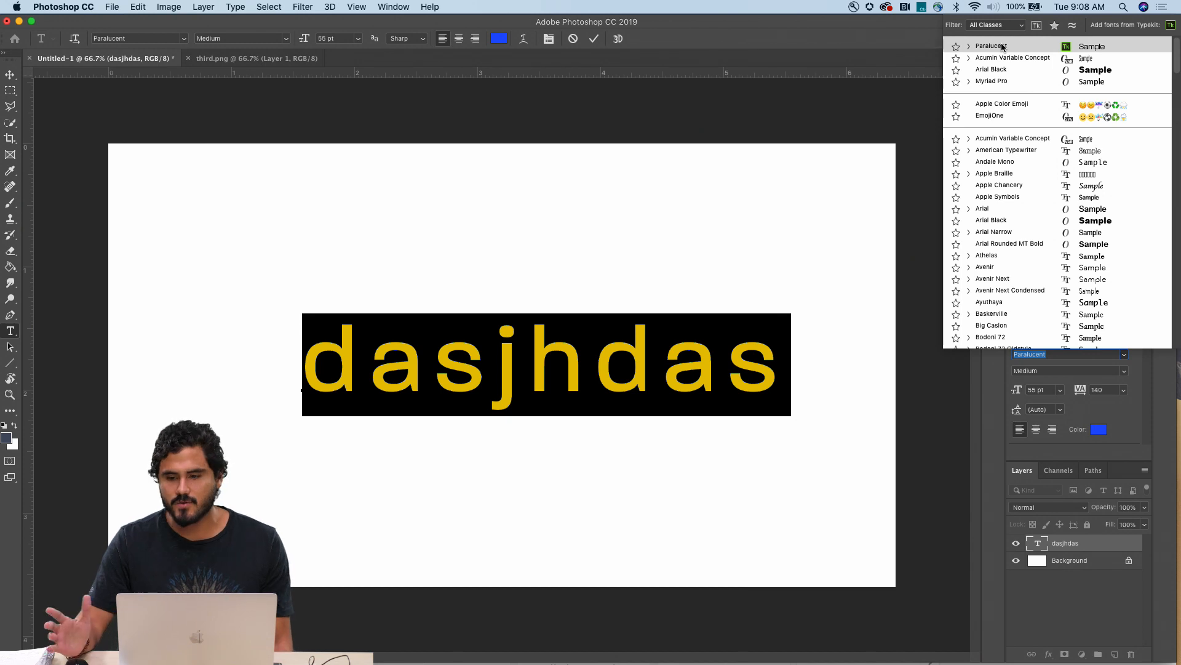
Step: Open the Adobe Fonts website from the font list and skim the available font families
{"action": "left_click", "coordinate": [1170, 27]}
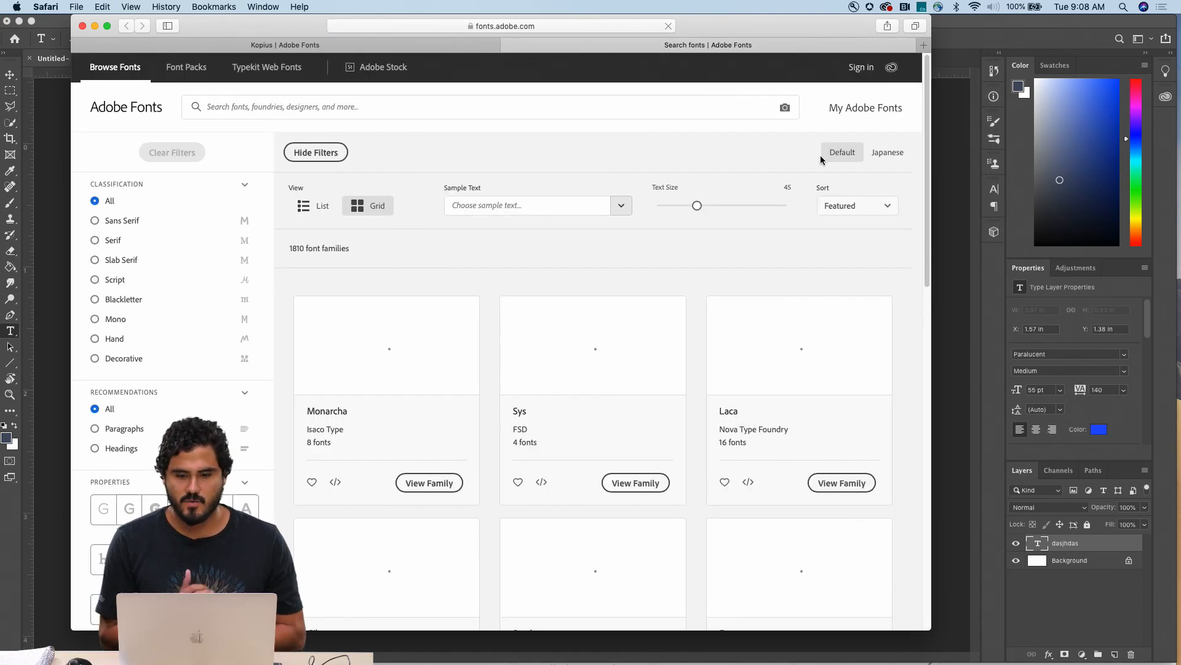
{"action": "scroll", "coordinate": [674, 275], "scroll_direction": "down", "scroll_amount": 15}
{"action": "scroll", "coordinate": [677, 274], "scroll_direction": "up", "scroll_amount": 14}
{"action": "scroll", "coordinate": [663, 272], "scroll_direction": "down", "scroll_amount": 1}
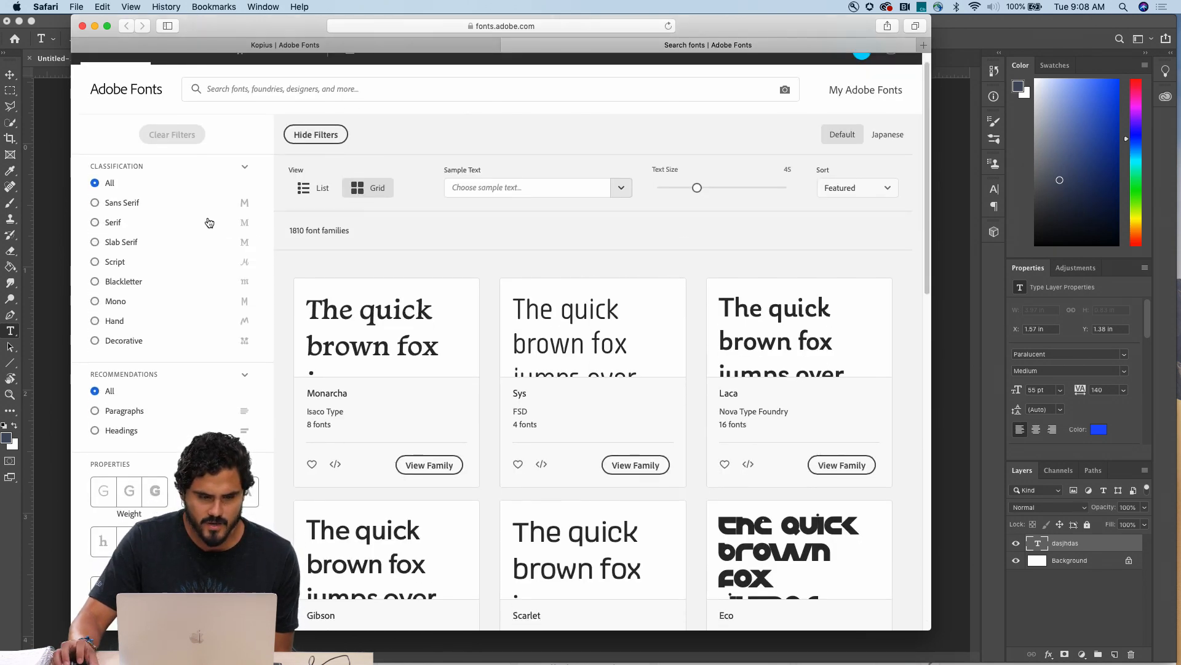
Step: Compare font families by classification, filtering by Sans Serif, Serif, Script, Blackletter, Mono and Decorative
{"action": "left_click", "coordinate": [131, 205]}
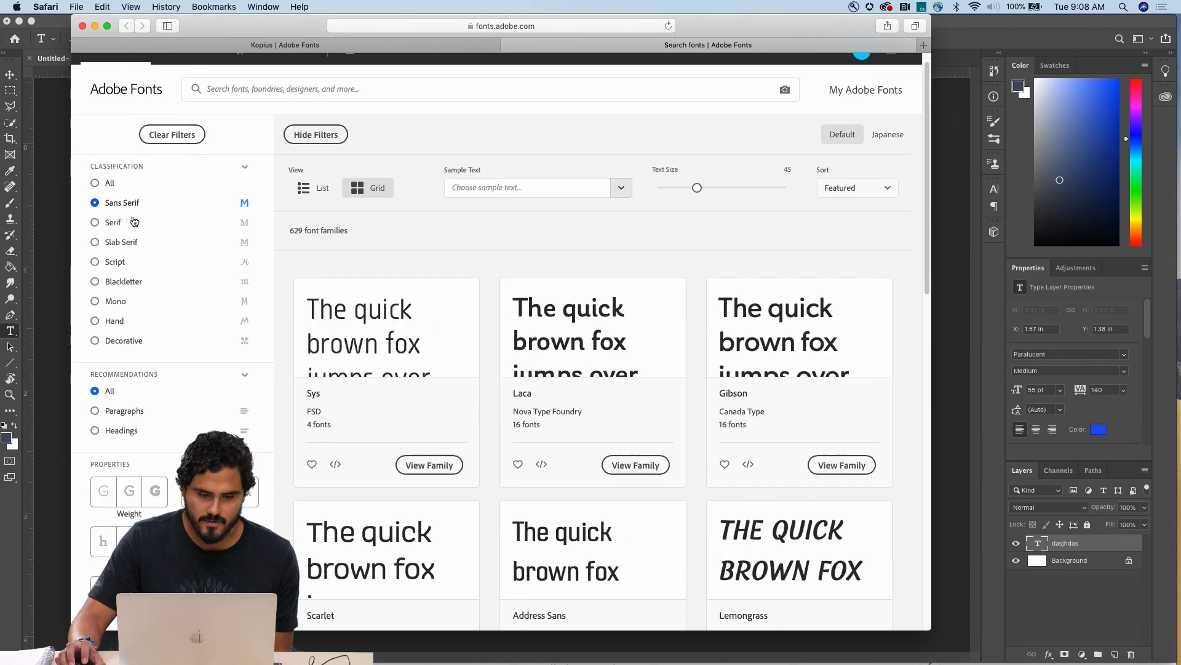
{"action": "left_click", "coordinate": [110, 228]}
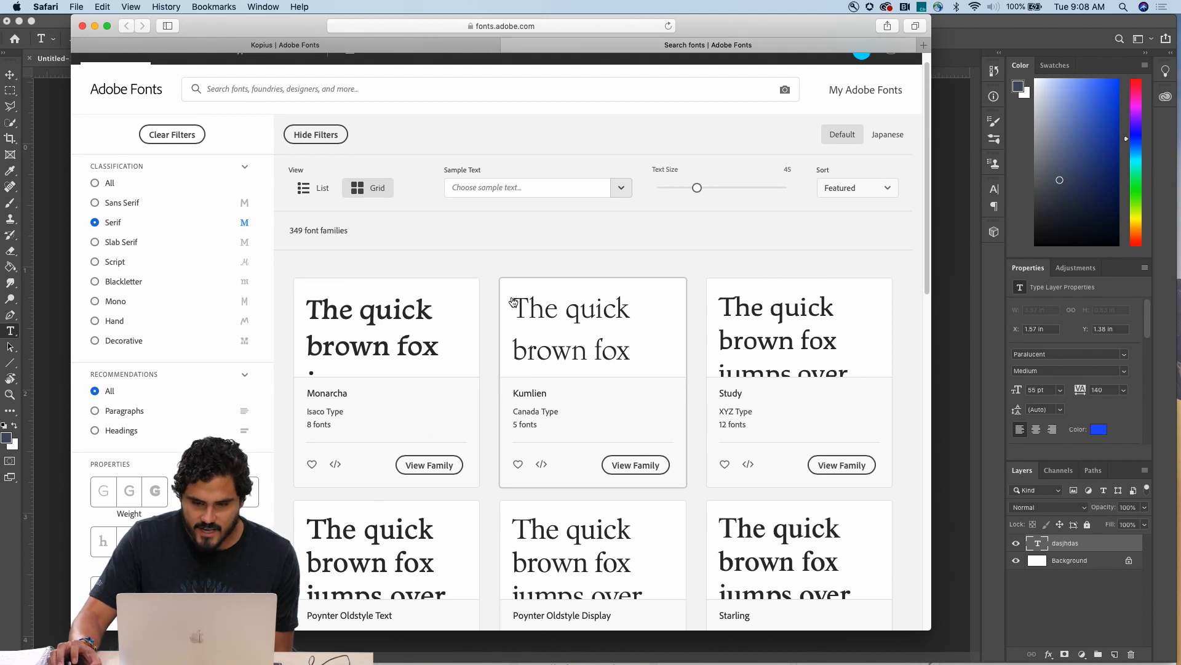
{"action": "left_click", "coordinate": [119, 266]}
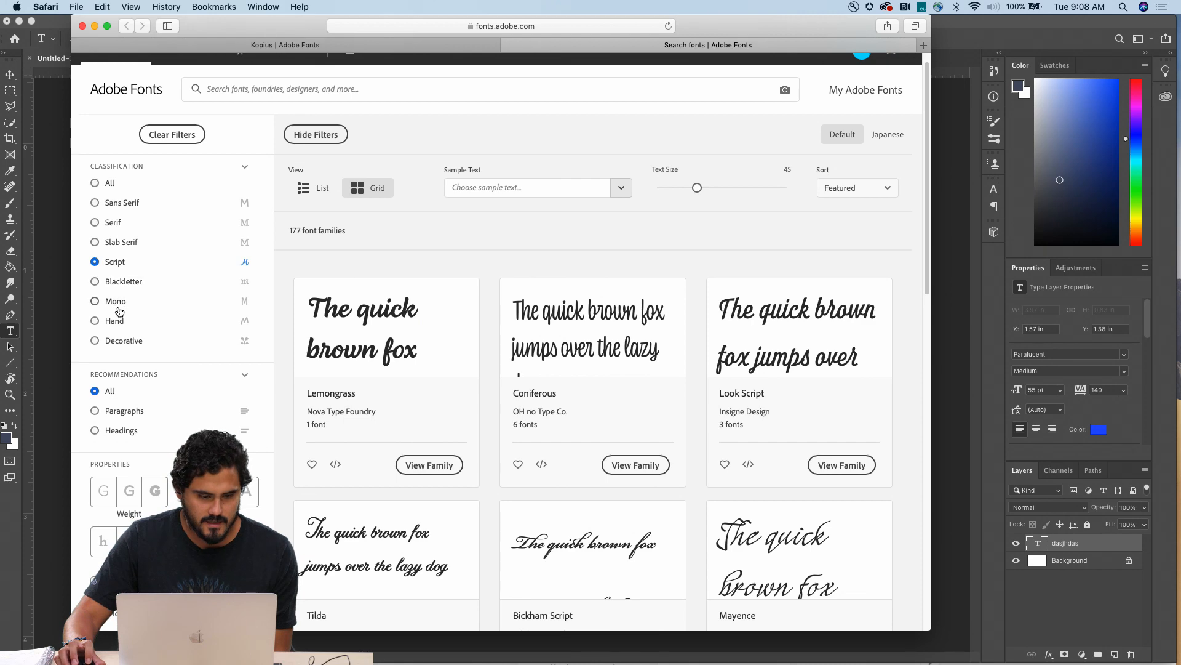
{"action": "left_click", "coordinate": [120, 283]}
{"action": "left_click", "coordinate": [116, 301]}
{"action": "left_click", "coordinate": [120, 342]}
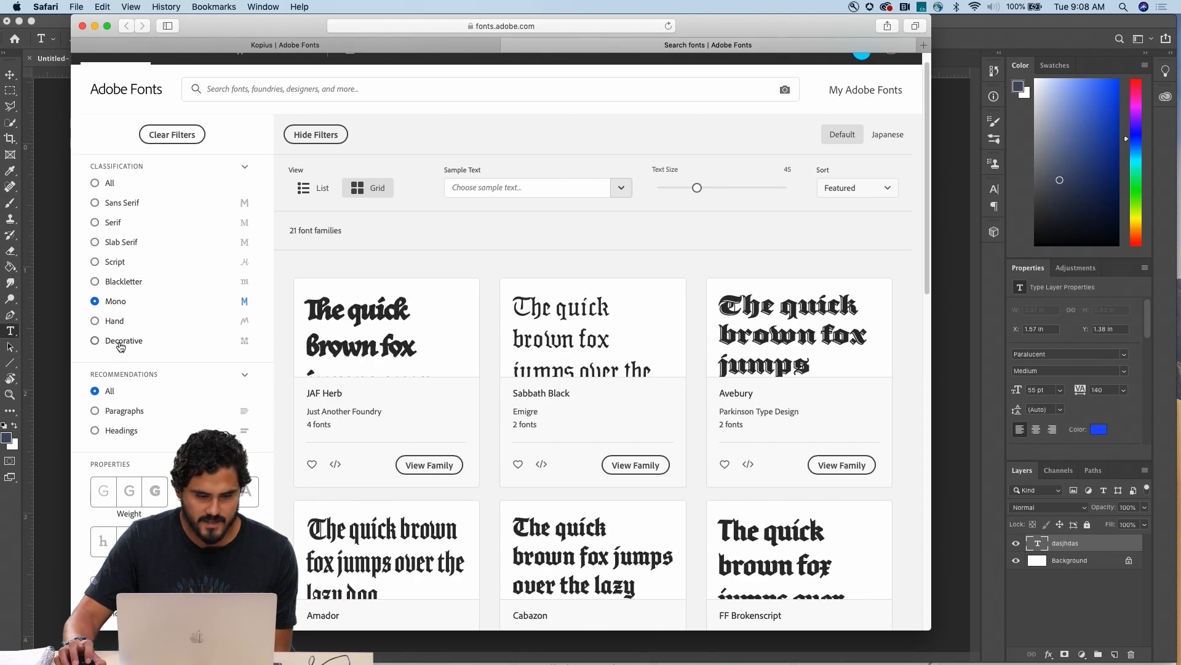
{"action": "scroll", "coordinate": [249, 319], "scroll_direction": "down", "scroll_amount": 2}
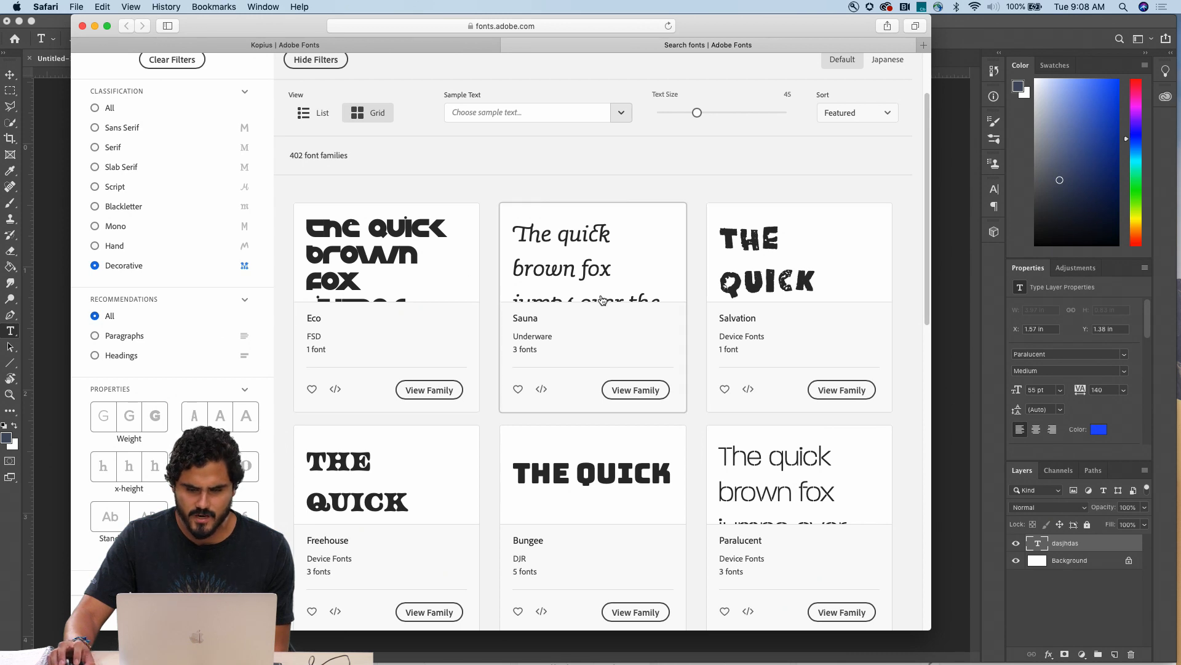
{"action": "scroll", "coordinate": [418, 357], "scroll_direction": "up", "scroll_amount": 3}
Step: Search Adobe Fonts for "paralucent", open the Paralucent family page and look through its styles
{"action": "left_click", "coordinate": [280, 106]}
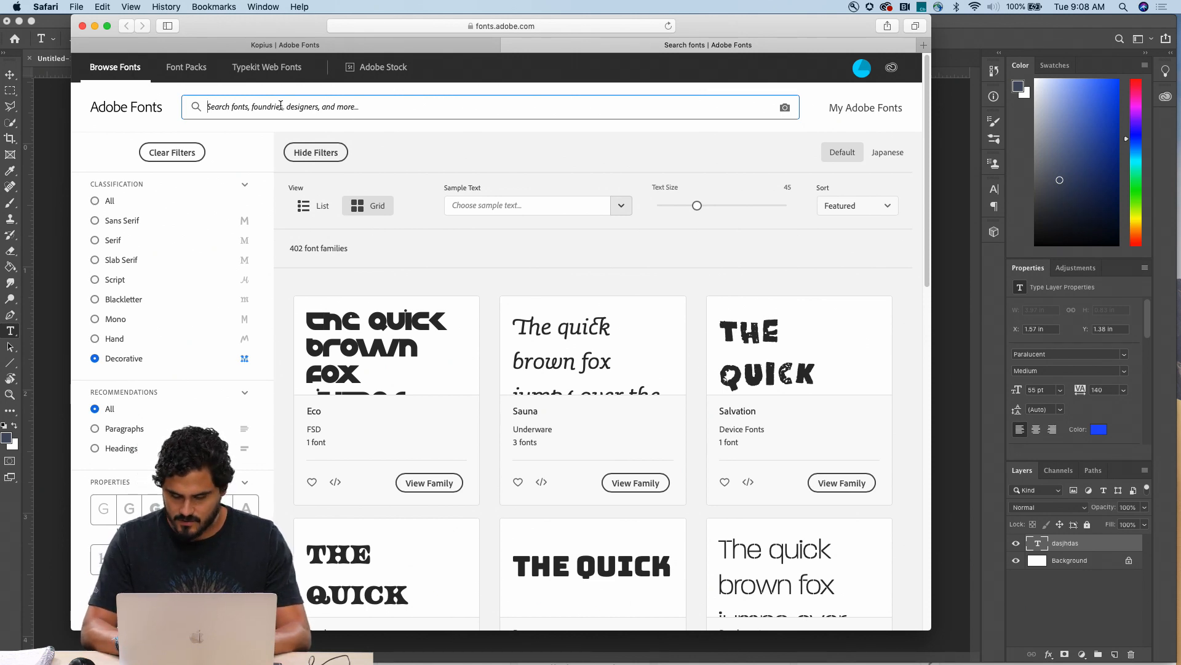
{"action": "type", "text": "paralucent"}
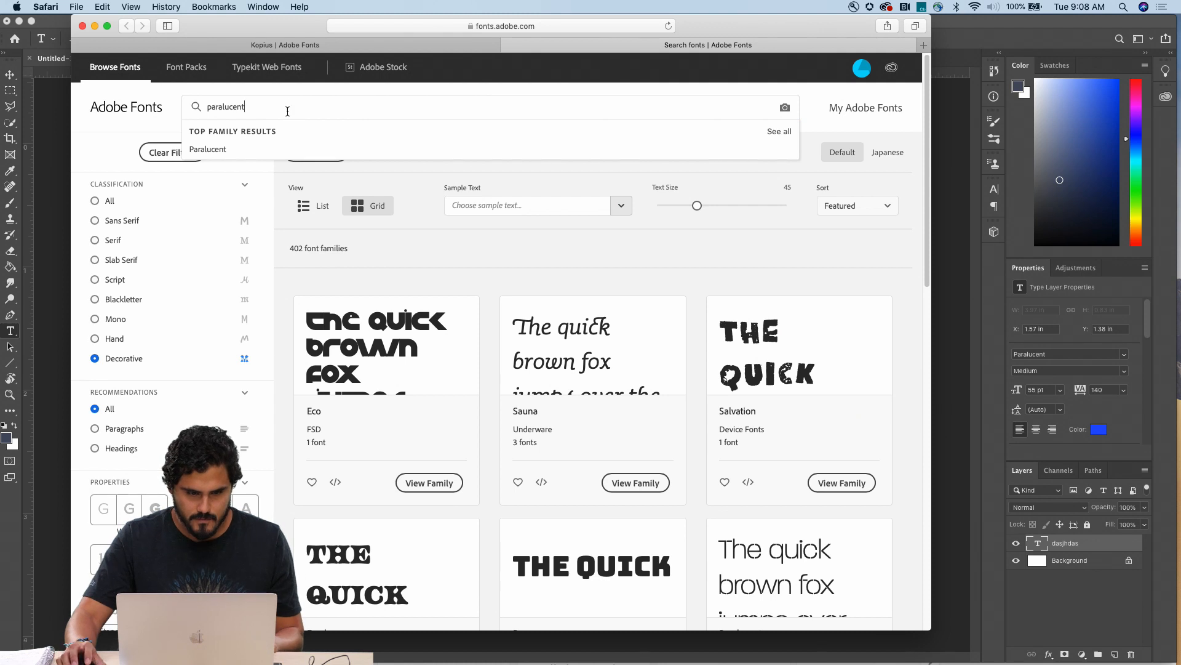
{"action": "left_click", "coordinate": [257, 145]}
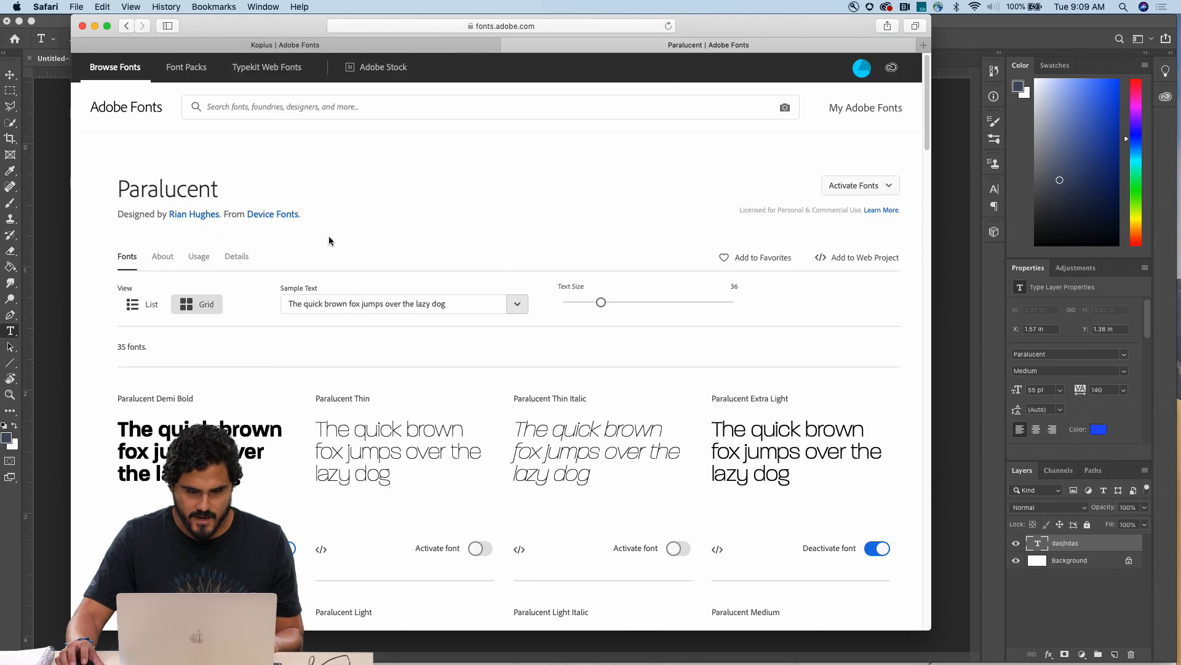
{"action": "scroll", "coordinate": [211, 248], "scroll_direction": "down", "scroll_amount": 3}
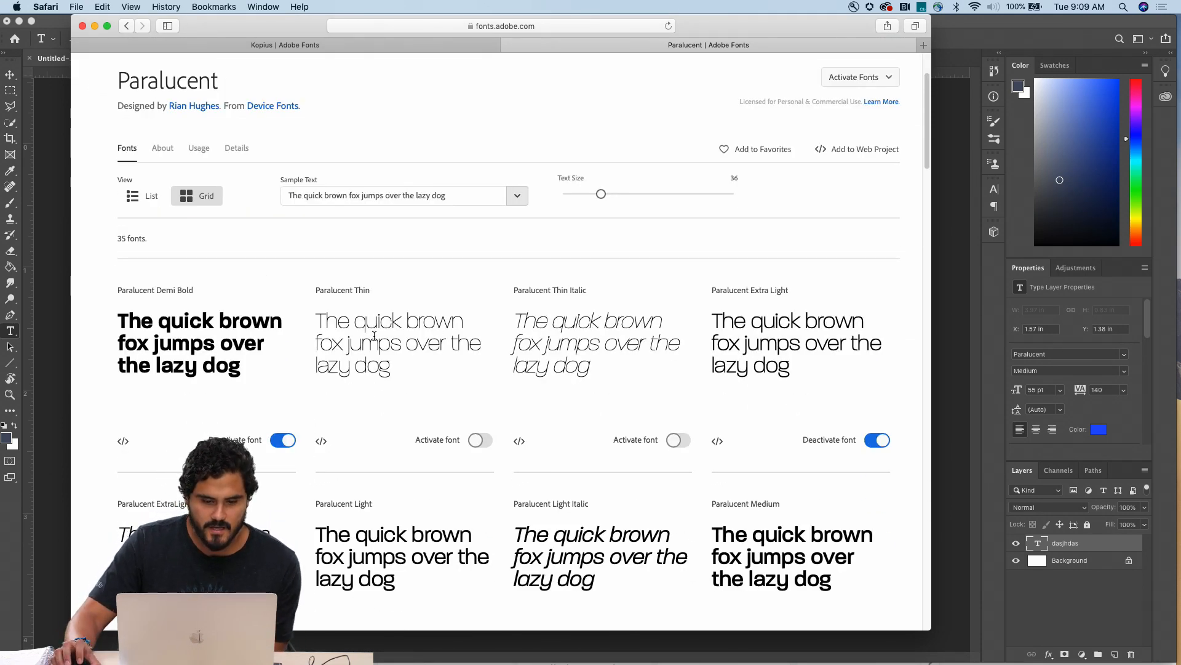
{"action": "scroll", "coordinate": [374, 332], "scroll_direction": "down", "scroll_amount": 10}
{"action": "scroll", "coordinate": [374, 333], "scroll_direction": "up", "scroll_amount": 10}
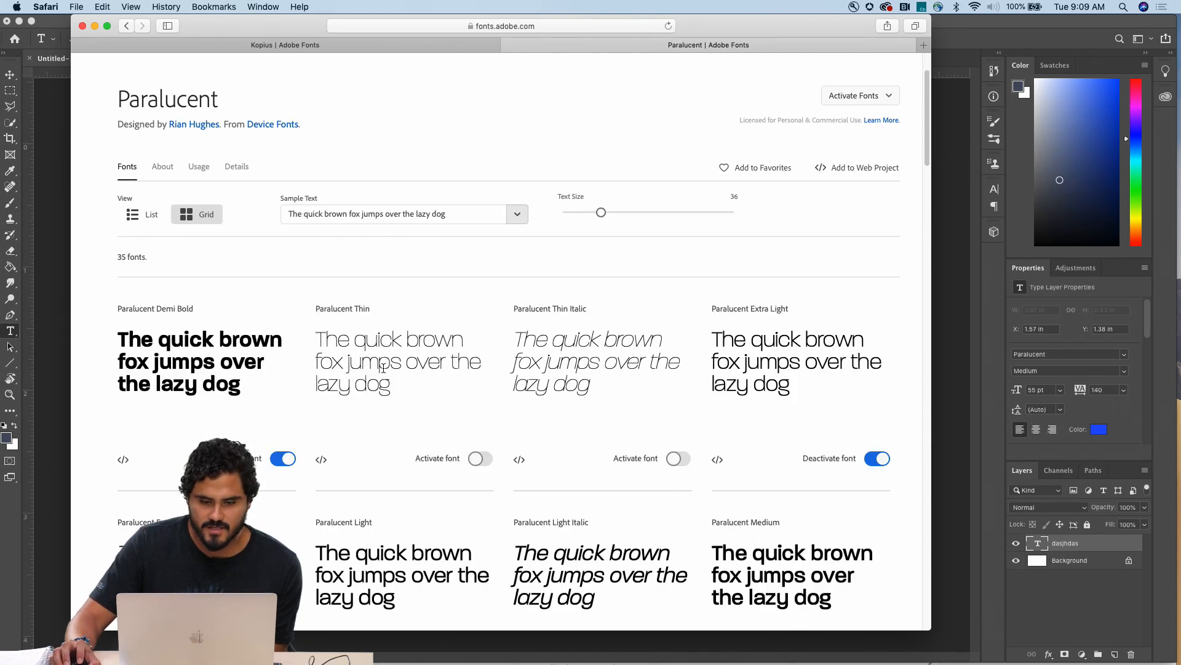
Step: Activate the Paralucent Thin font and dismiss the activation message
{"action": "left_click", "coordinate": [478, 460]}
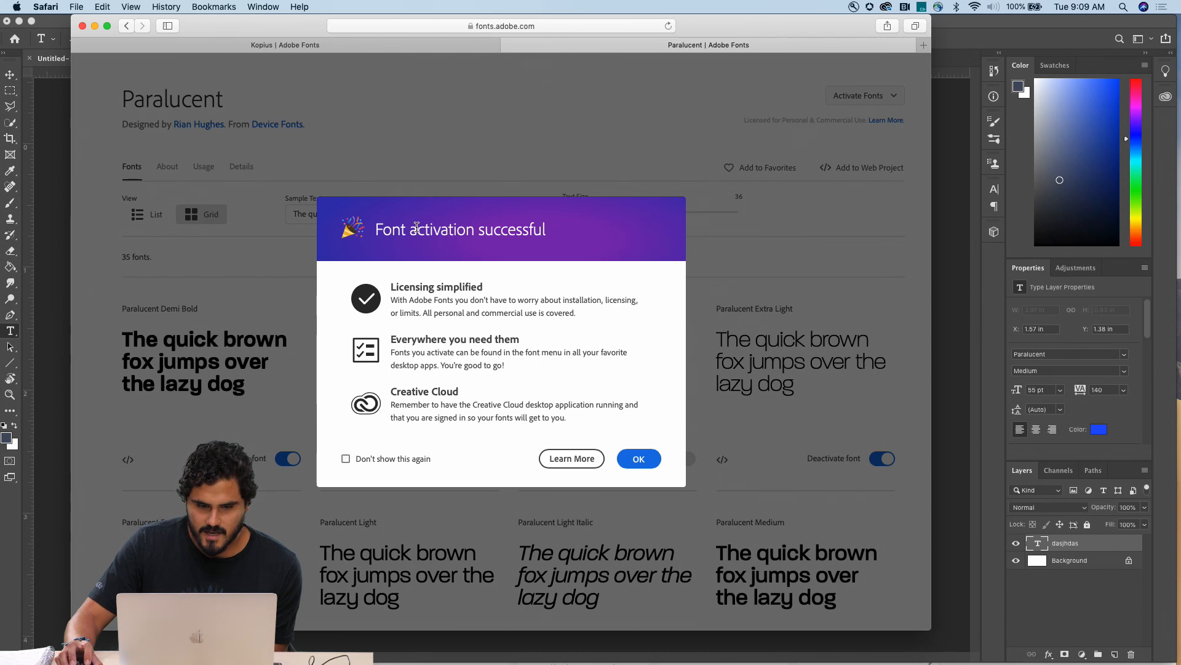
{"action": "left_click_drag", "start_coordinate": [374, 229], "coordinate": [546, 230]}
{"action": "left_click", "coordinate": [440, 257]}
{"action": "left_click_drag", "start_coordinate": [392, 229], "coordinate": [546, 230]}
{"action": "left_click", "coordinate": [549, 230]}
{"action": "left_click", "coordinate": [638, 458]}
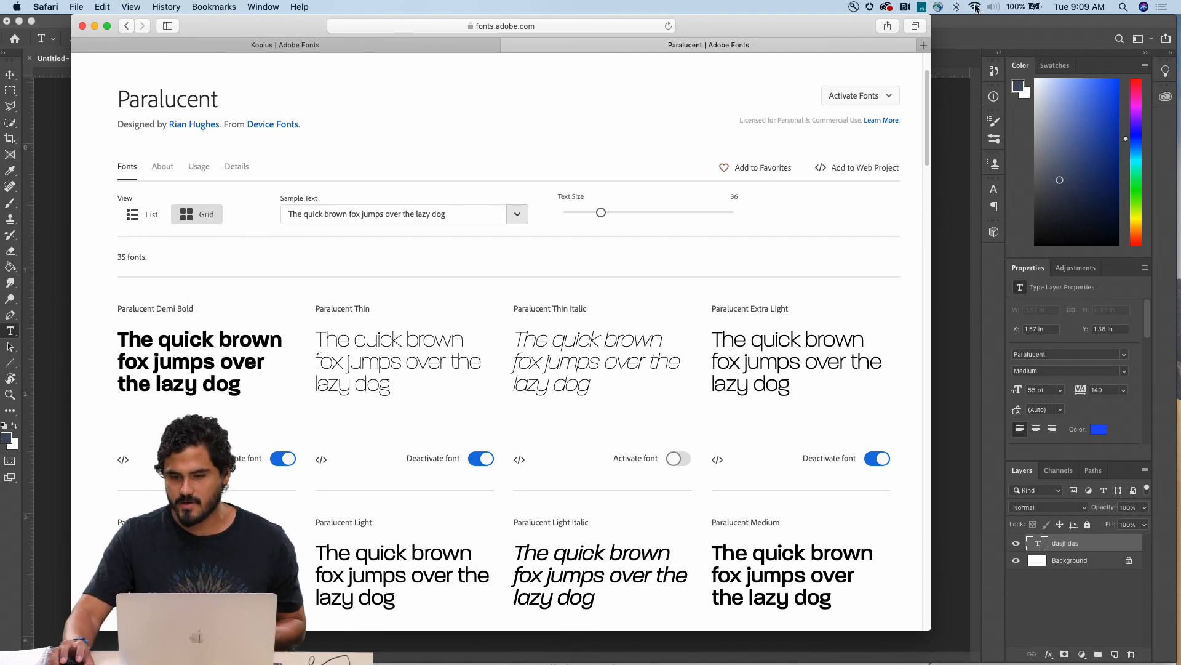
Step: Return to Photoshop and move the blue text layer slightly left on the canvas
{"action": "left_click", "coordinate": [977, 25]}
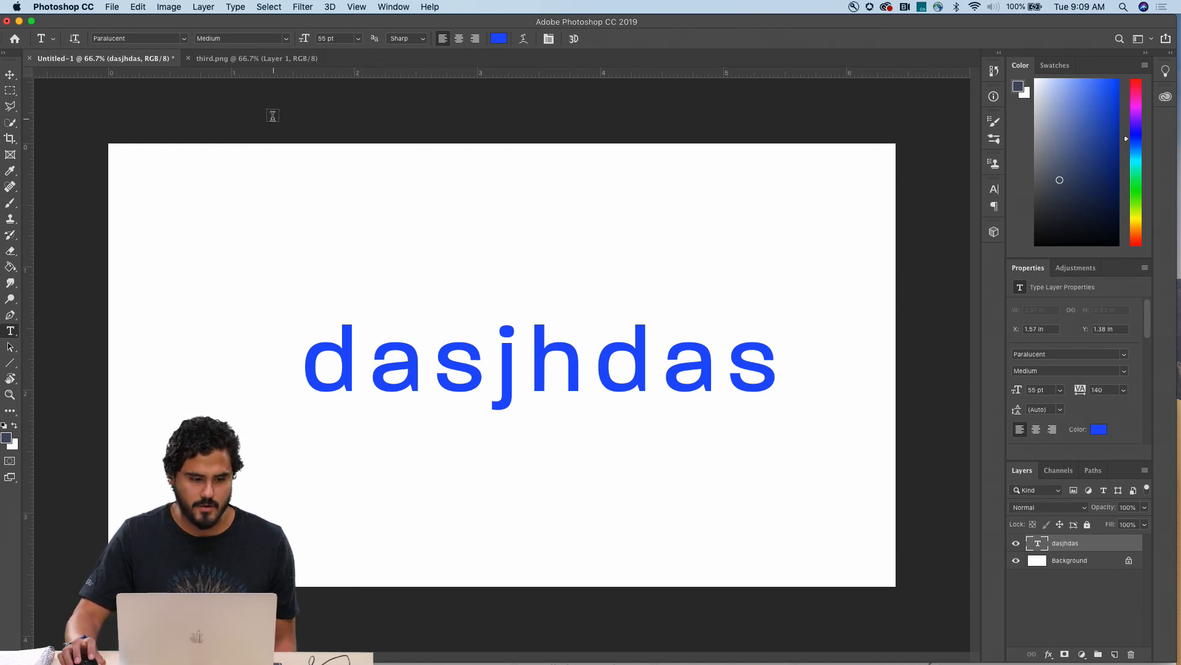
{"action": "left_click", "coordinate": [10, 75]}
{"action": "left_click_drag", "start_coordinate": [536, 352], "coordinate": [498, 359]}
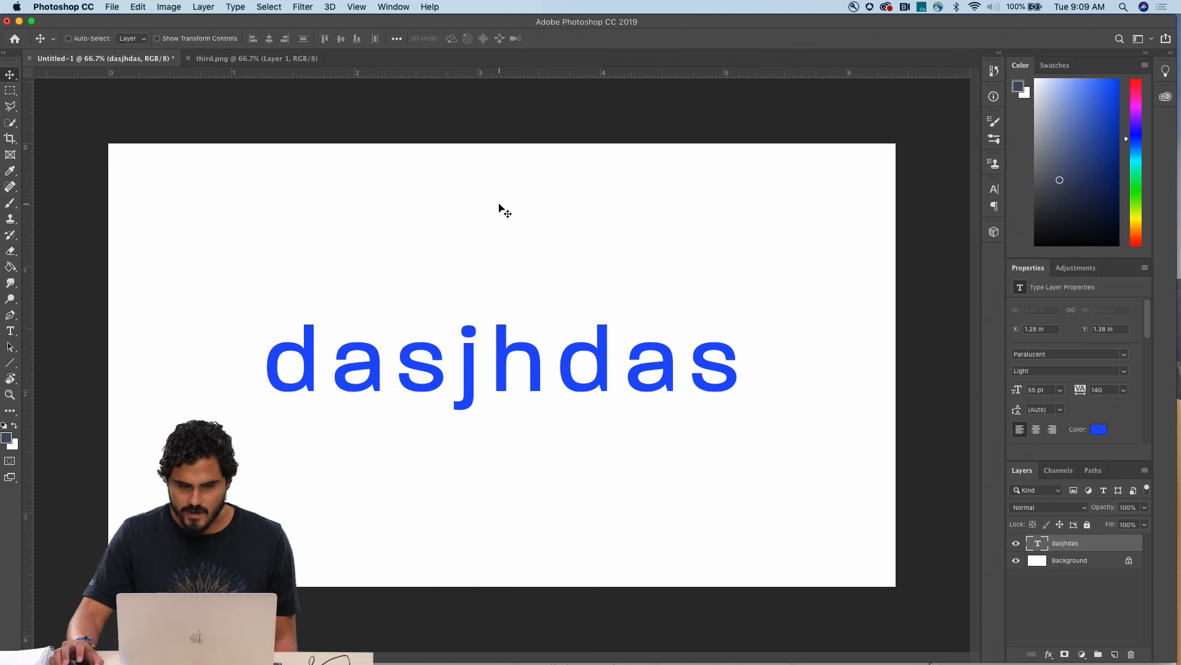
Step: Set the canvas size of third.png to 2100 by 1300 pixels, anchored at the bottom centre
{"action": "left_click", "coordinate": [285, 59]}
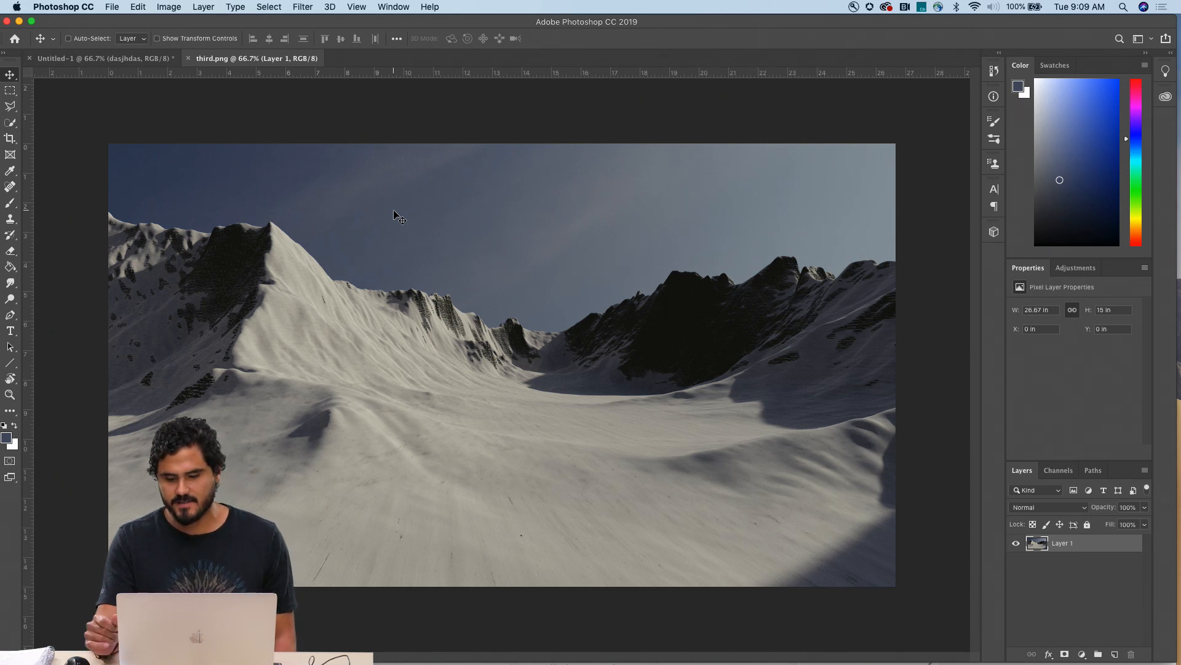
{"action": "key", "text": "super+minus"}
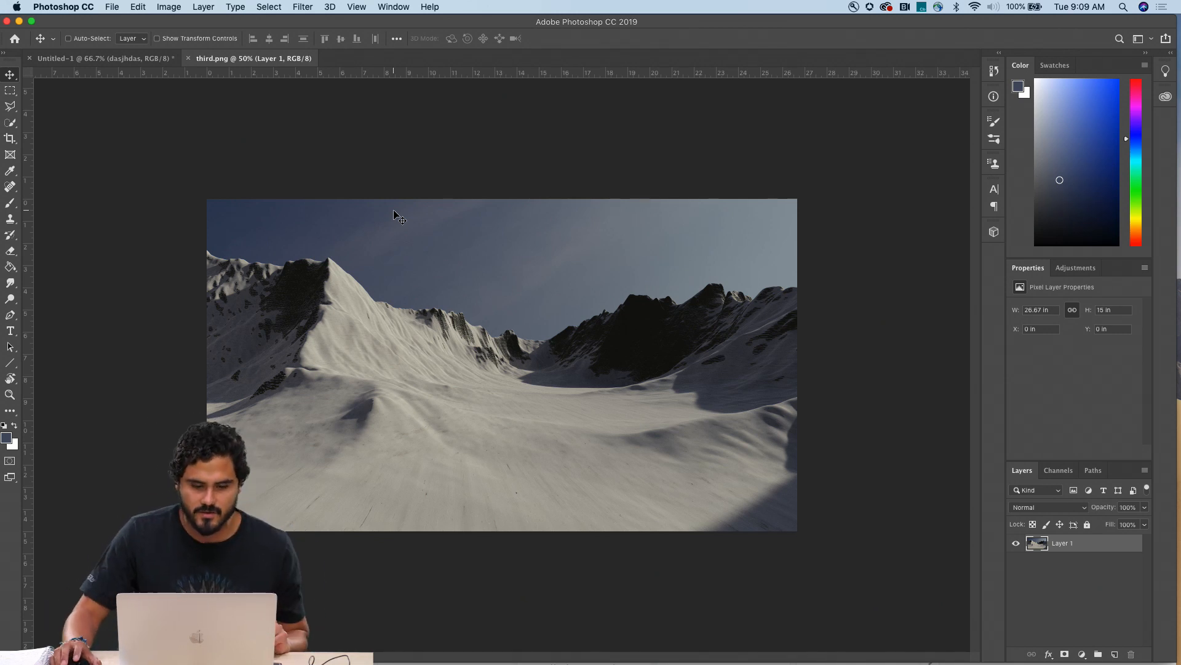
{"action": "left_click", "coordinate": [170, 7]}
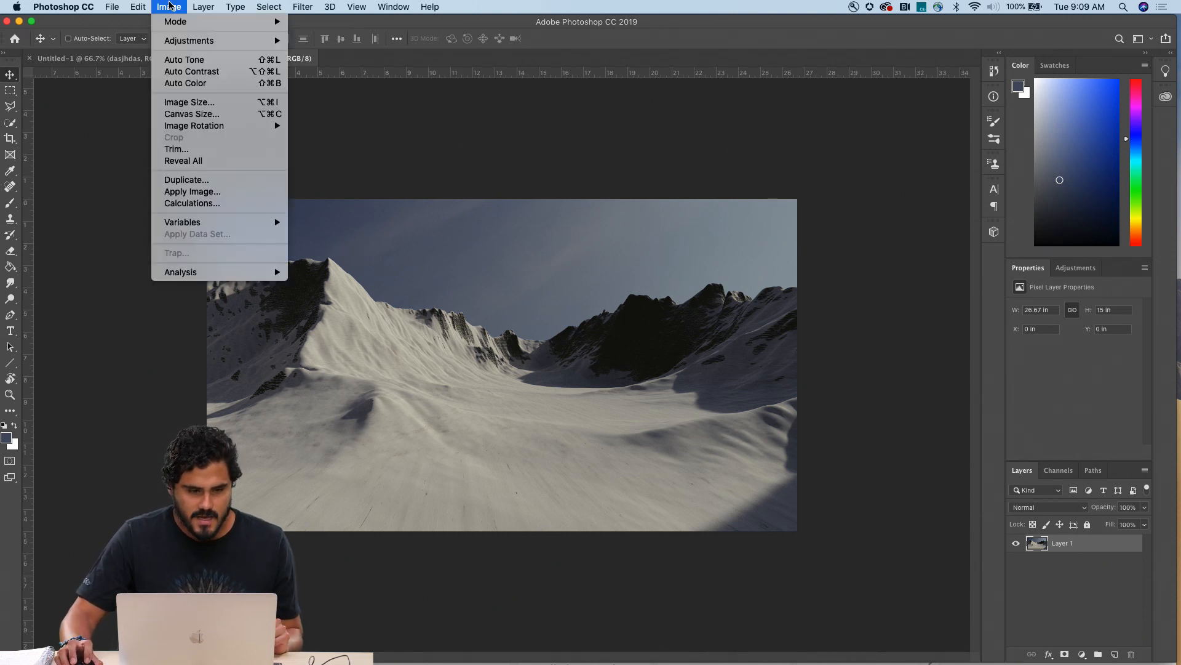
{"action": "left_click", "coordinate": [201, 115]}
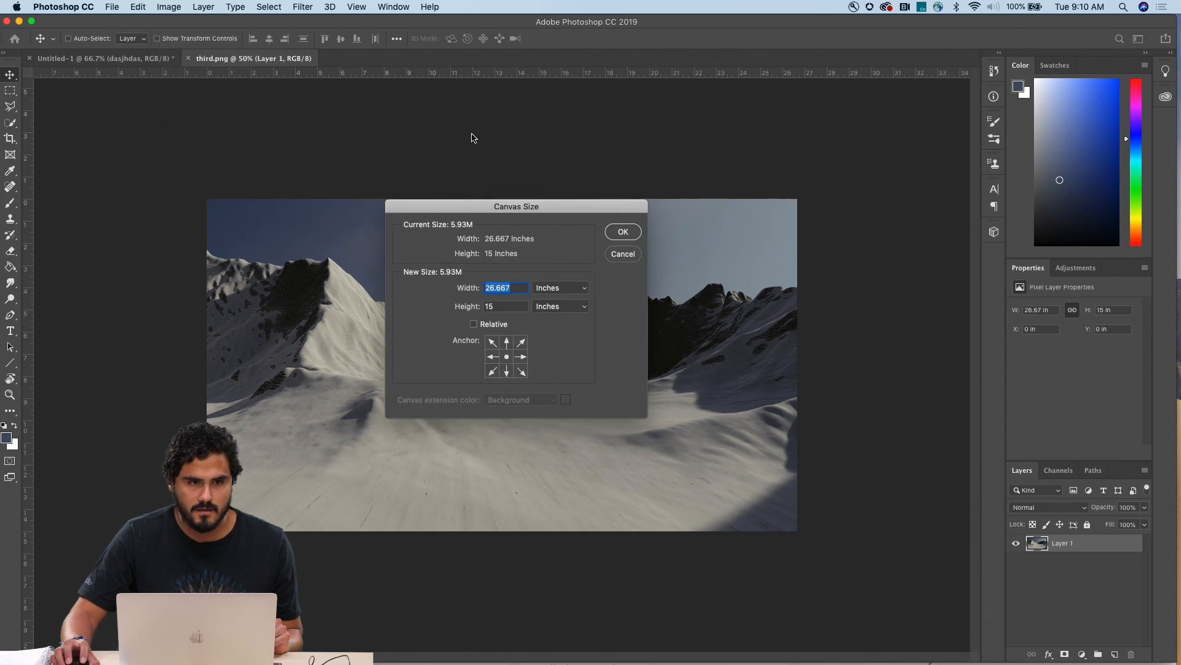
{"action": "left_click", "coordinate": [554, 294]}
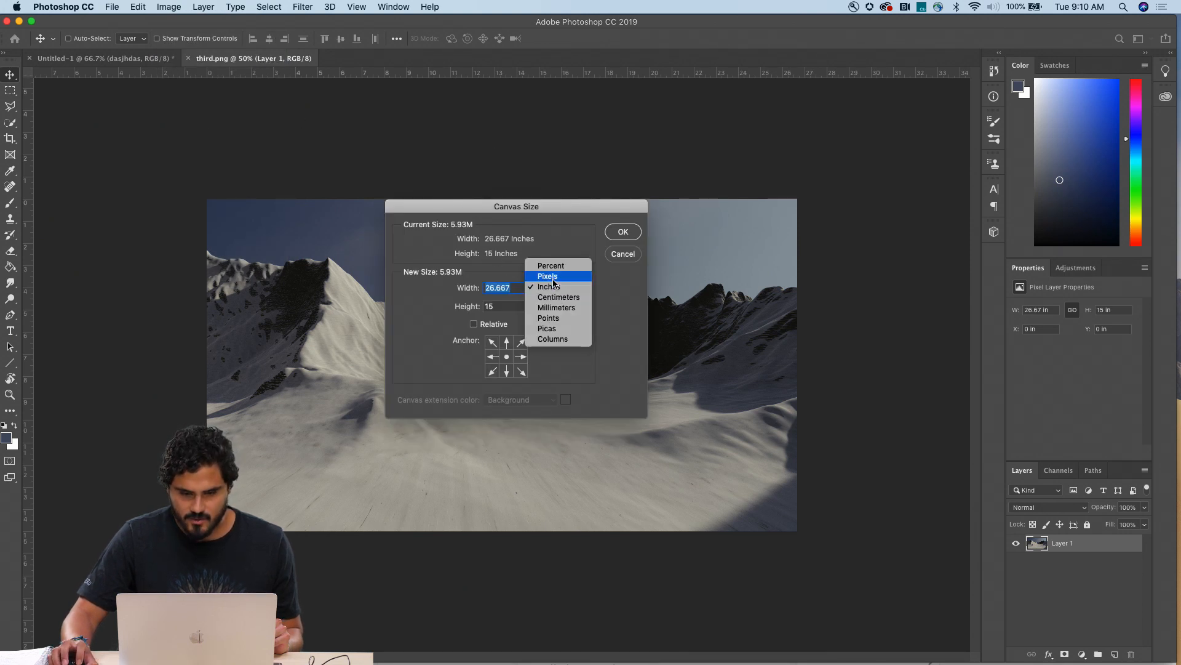
{"action": "left_click", "coordinate": [552, 278]}
{"action": "double_click", "coordinate": [510, 288]}
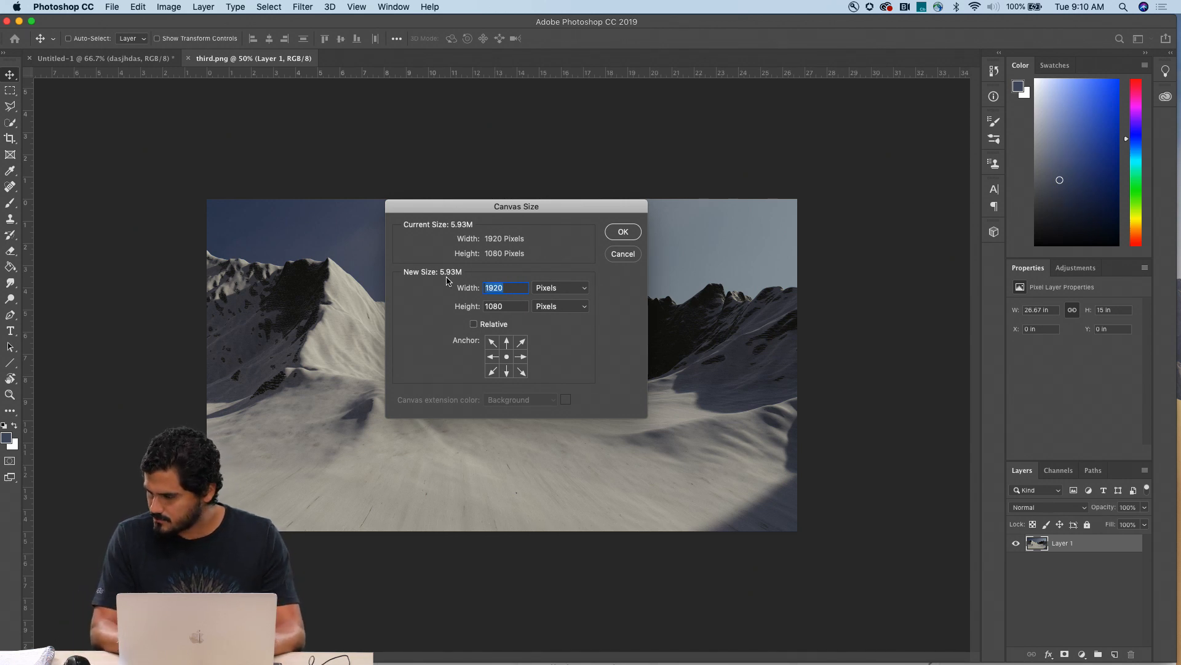
{"action": "type", "text": "2100"}
{"action": "key", "text": "Tab"}
{"action": "type", "text": "1300"}
{"action": "left_click", "coordinate": [507, 371]}
{"action": "left_click", "coordinate": [622, 233]}
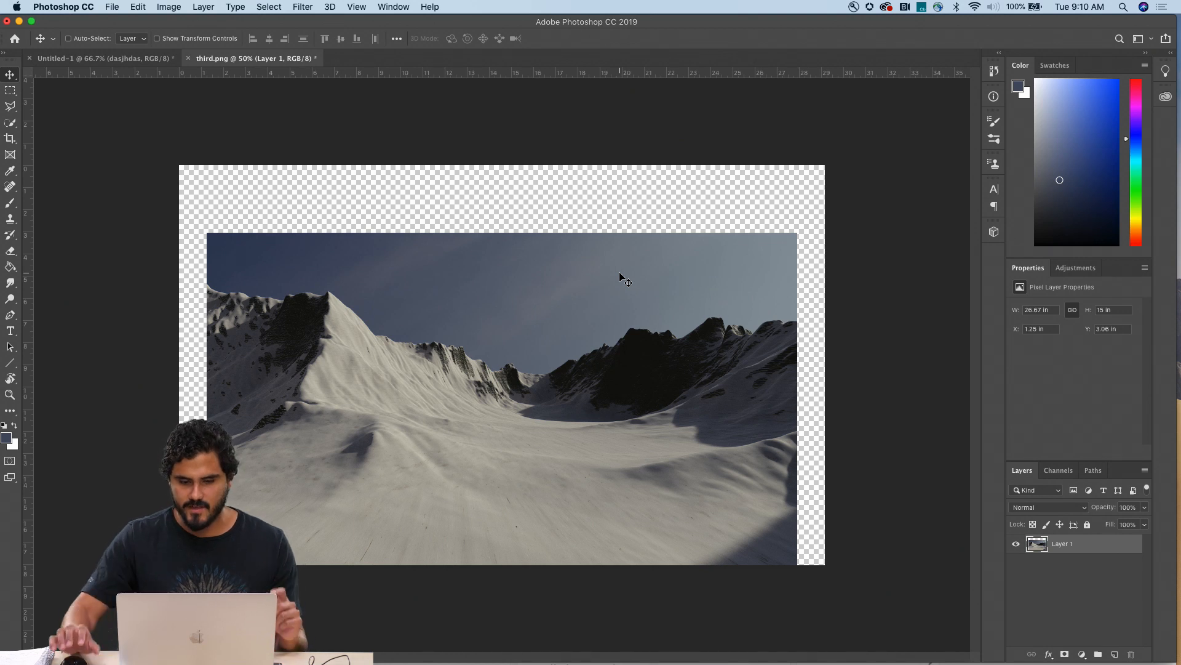
Step: Move the mountain image to the canvas's upper-right corner and scale it to about 95% from there
{"action": "left_click_drag", "start_coordinate": [644, 256], "coordinate": [669, 237]}
{"action": "left_click_drag", "start_coordinate": [496, 293], "coordinate": [493, 296]}
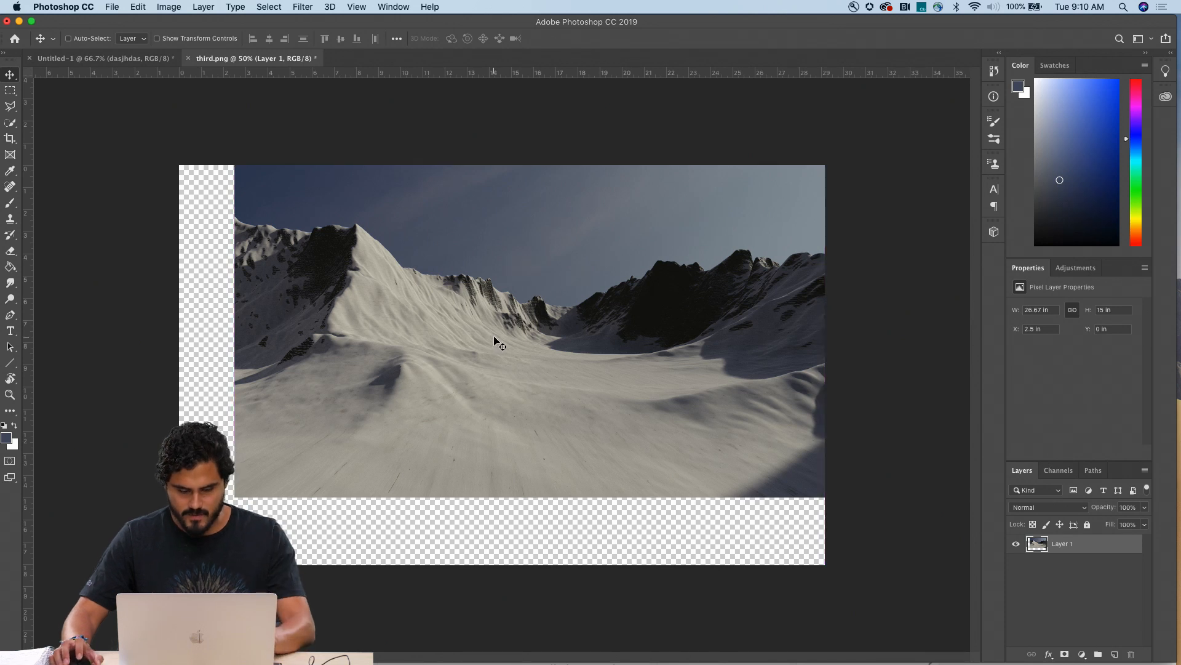
{"action": "key", "text": "super+t"}
{"action": "left_click_drag", "start_coordinate": [238, 495], "coordinate": [266, 485]}
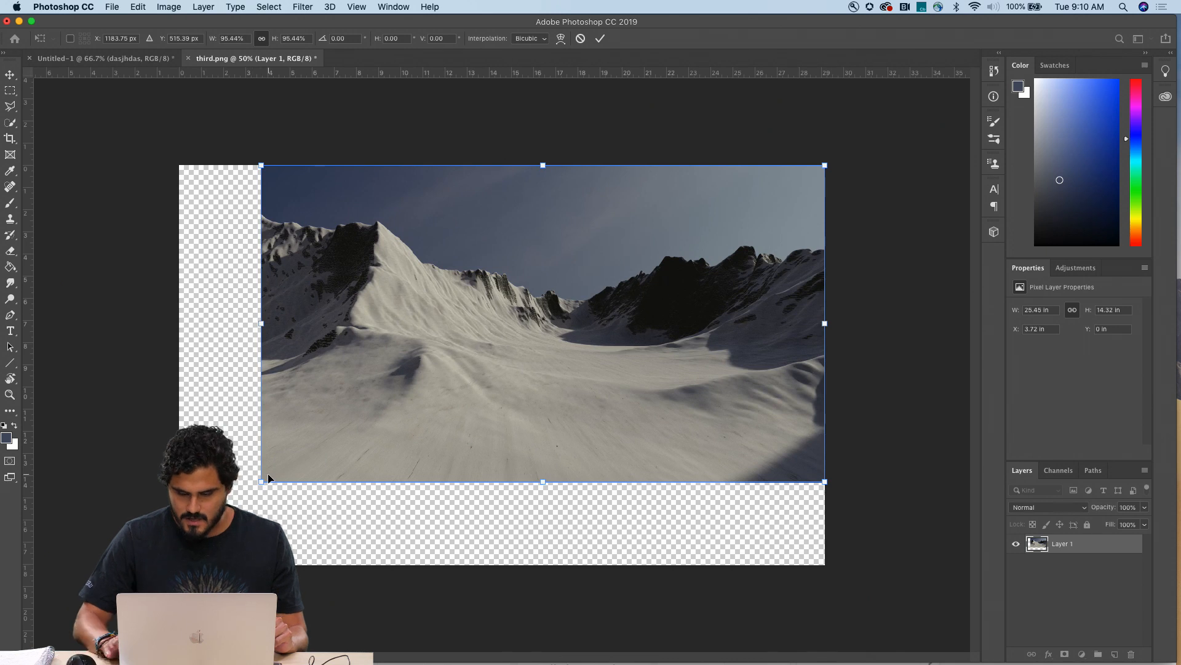
{"action": "key", "text": "Return"}
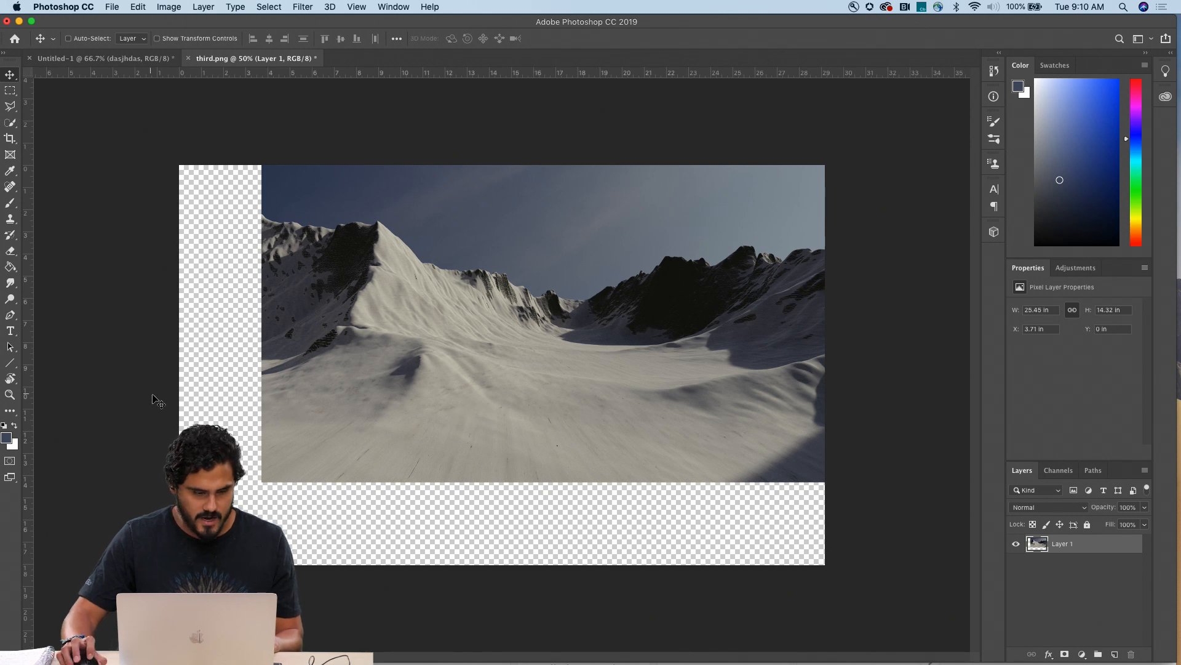
Step: Choose the Rectangle tool and sample the sky above the left slope as the foreground colour 4e5569
{"action": "left_click", "coordinate": [10, 364]}
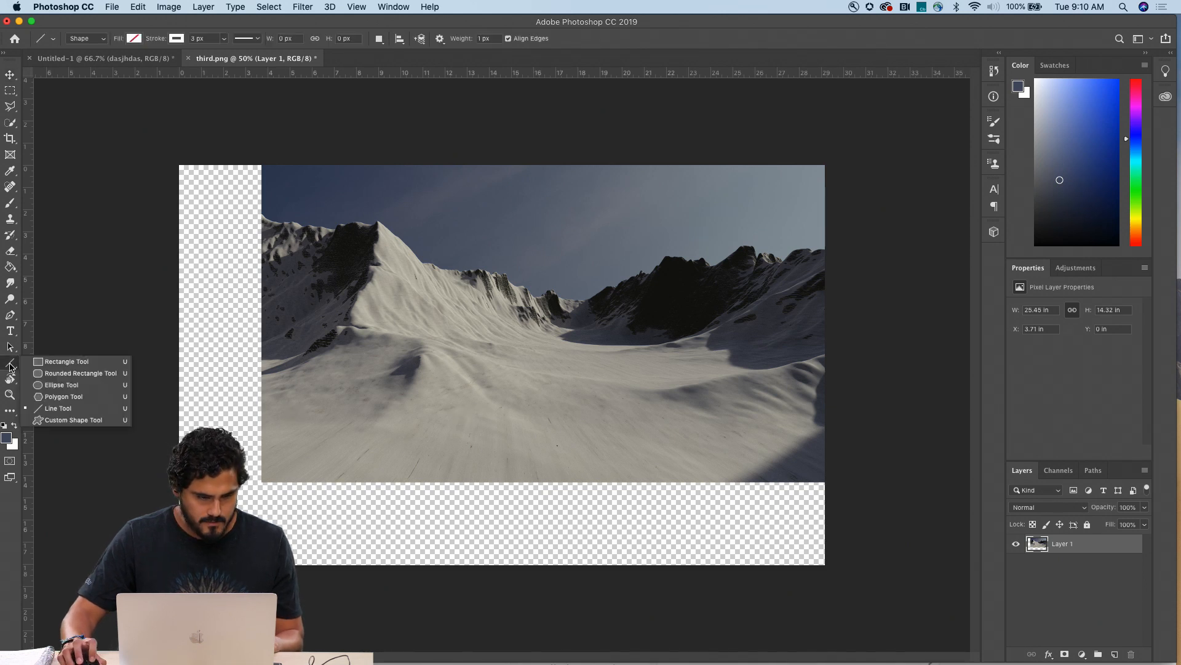
{"action": "left_click", "coordinate": [65, 361]}
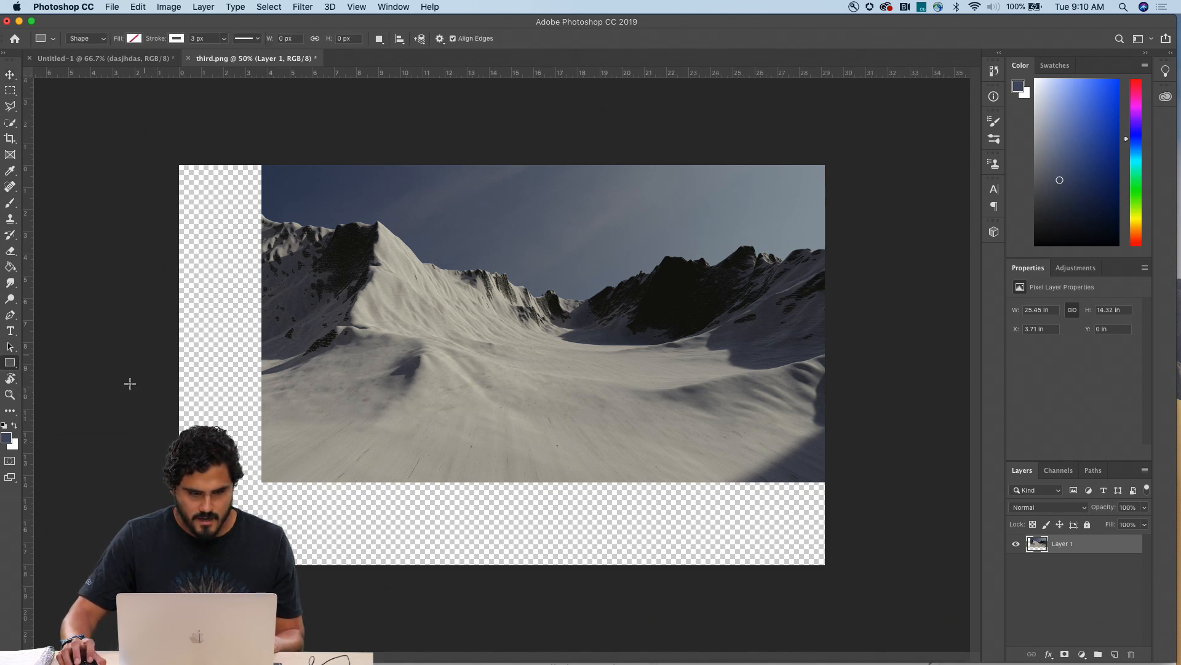
{"action": "left_click", "coordinate": [6, 437]}
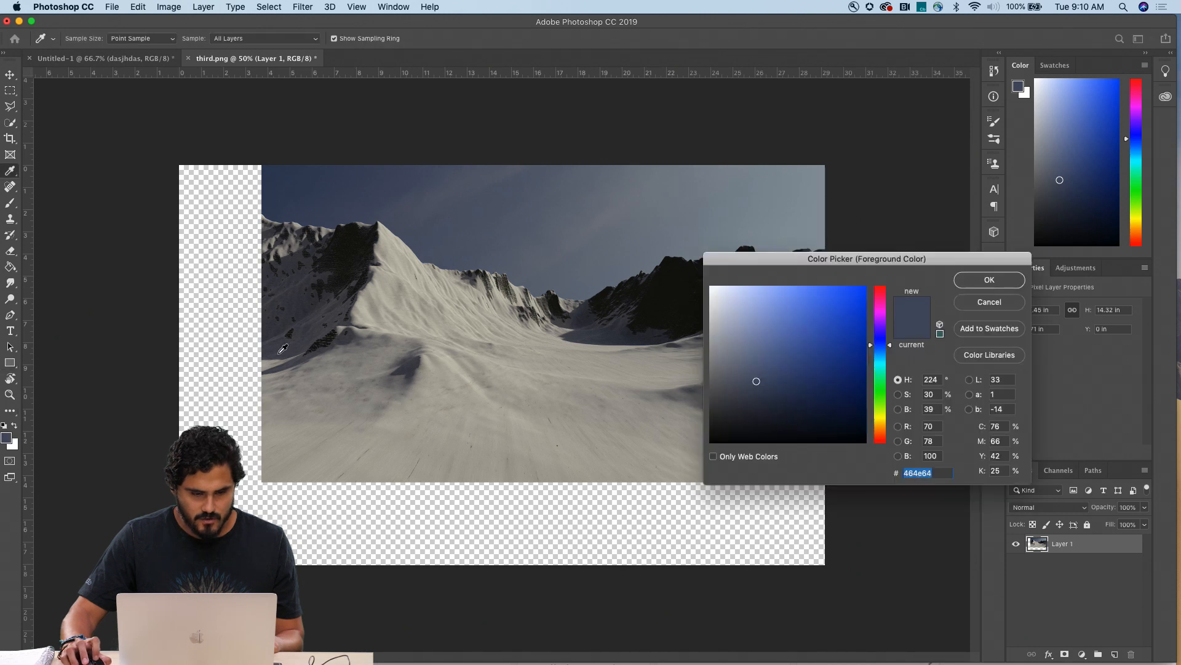
{"action": "left_click", "coordinate": [416, 238]}
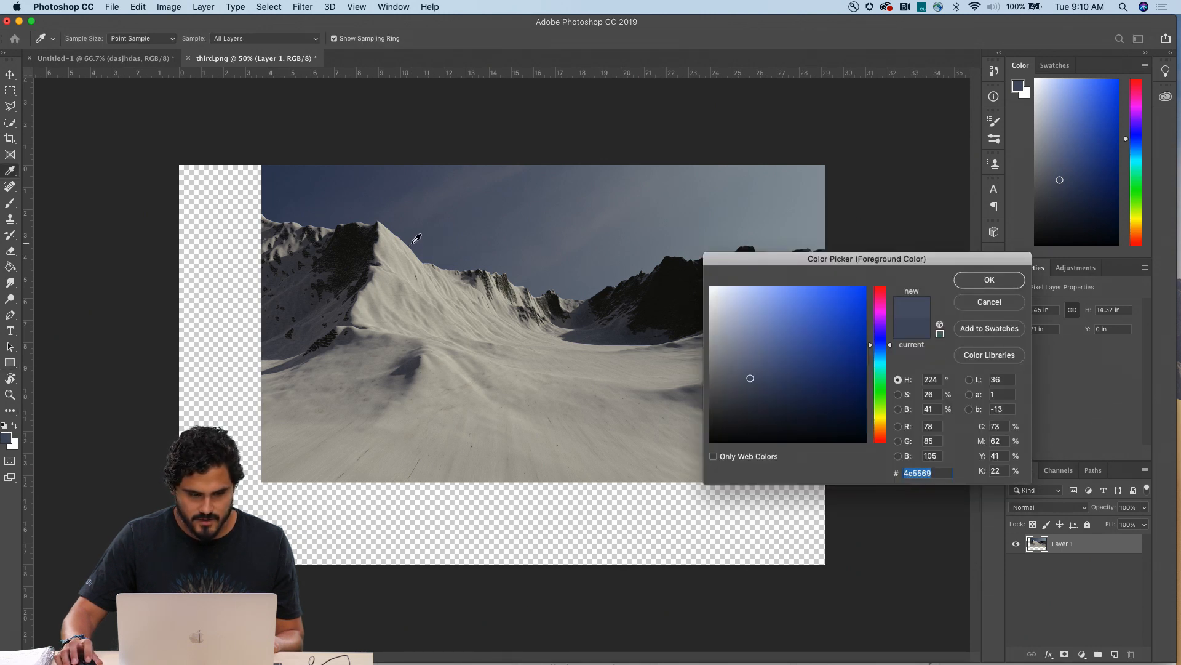
{"action": "key", "text": "Return"}
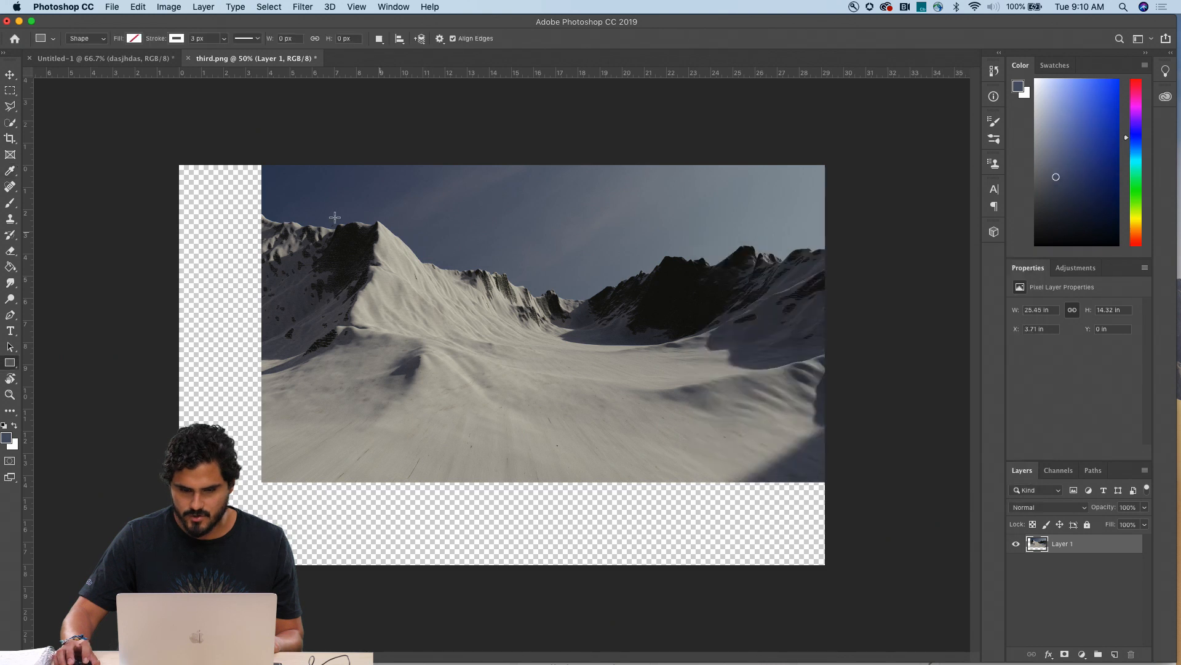
{"action": "left_click_drag", "start_coordinate": [152, 144], "coordinate": [448, 581]}
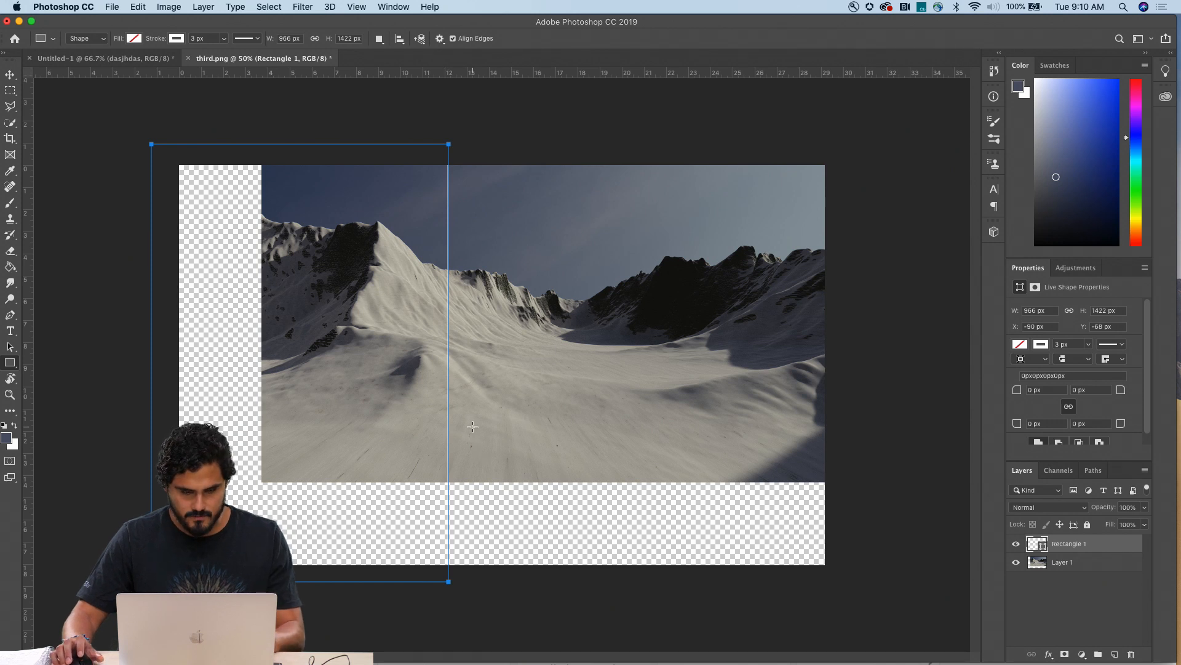
{"action": "key", "text": "Escape"}
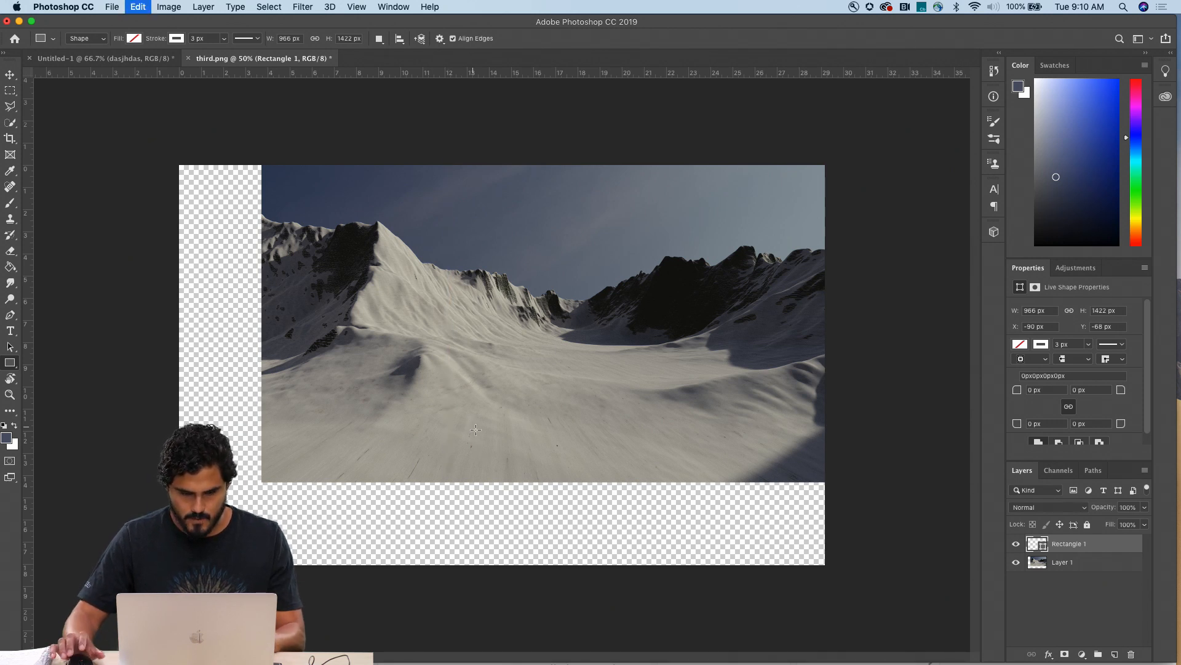
{"action": "key", "text": "super+z"}
Step: Draw a slate-blue rectangle without stroke, about 829 by 1447 px, over the canvas's left side and place it beneath the mountain layer
{"action": "left_click", "coordinate": [134, 40]}
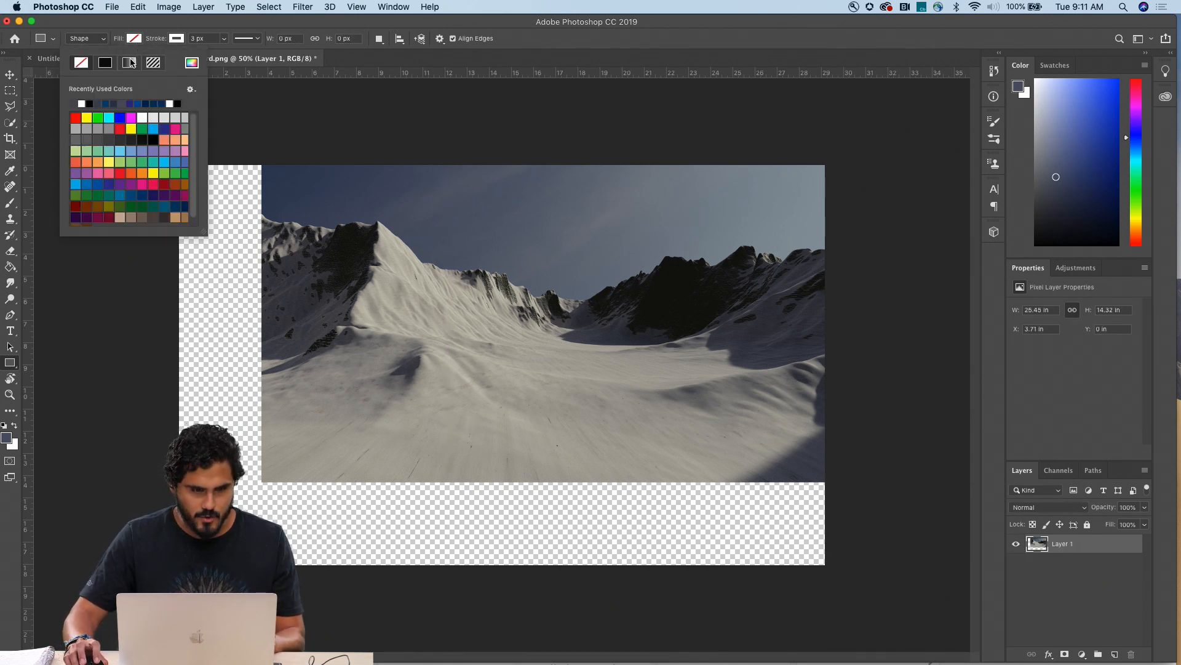
{"action": "left_click", "coordinate": [125, 100]}
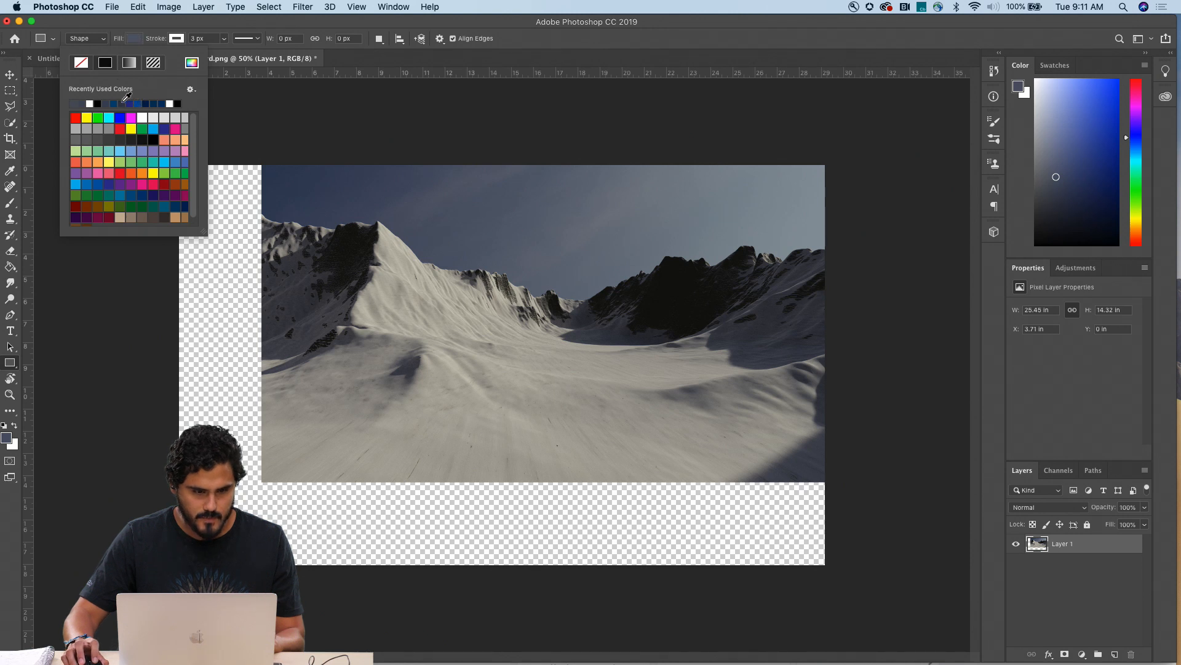
{"action": "left_click", "coordinate": [177, 40]}
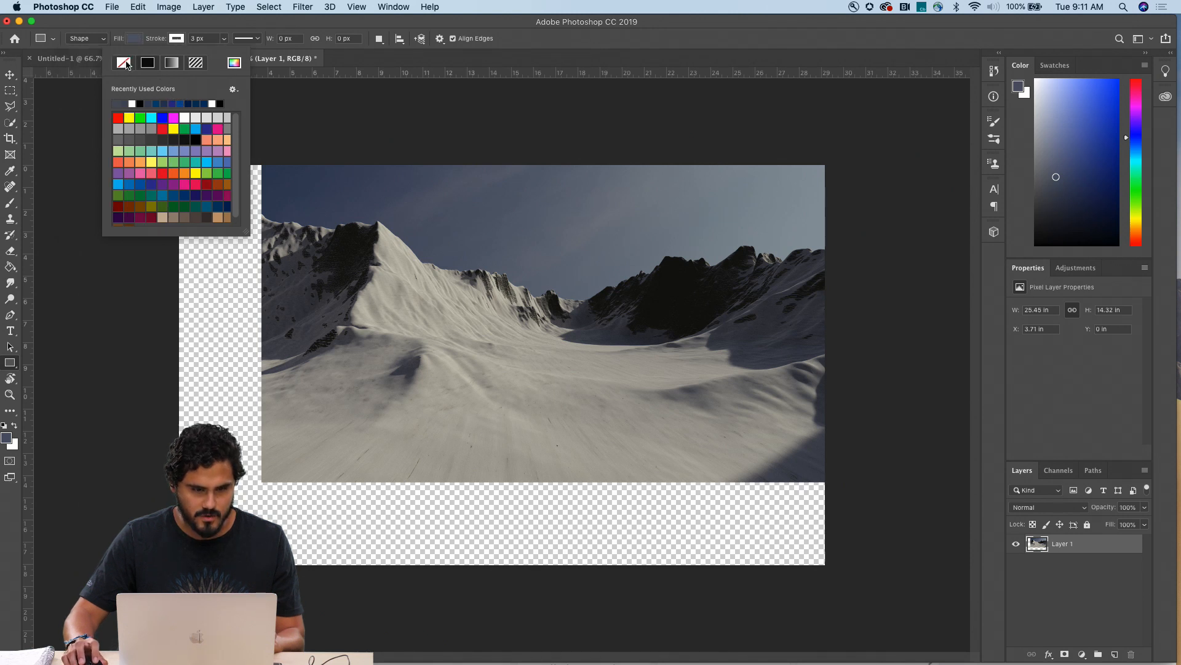
{"action": "left_click", "coordinate": [160, 22]}
{"action": "left_click_drag", "start_coordinate": [153, 144], "coordinate": [408, 588]}
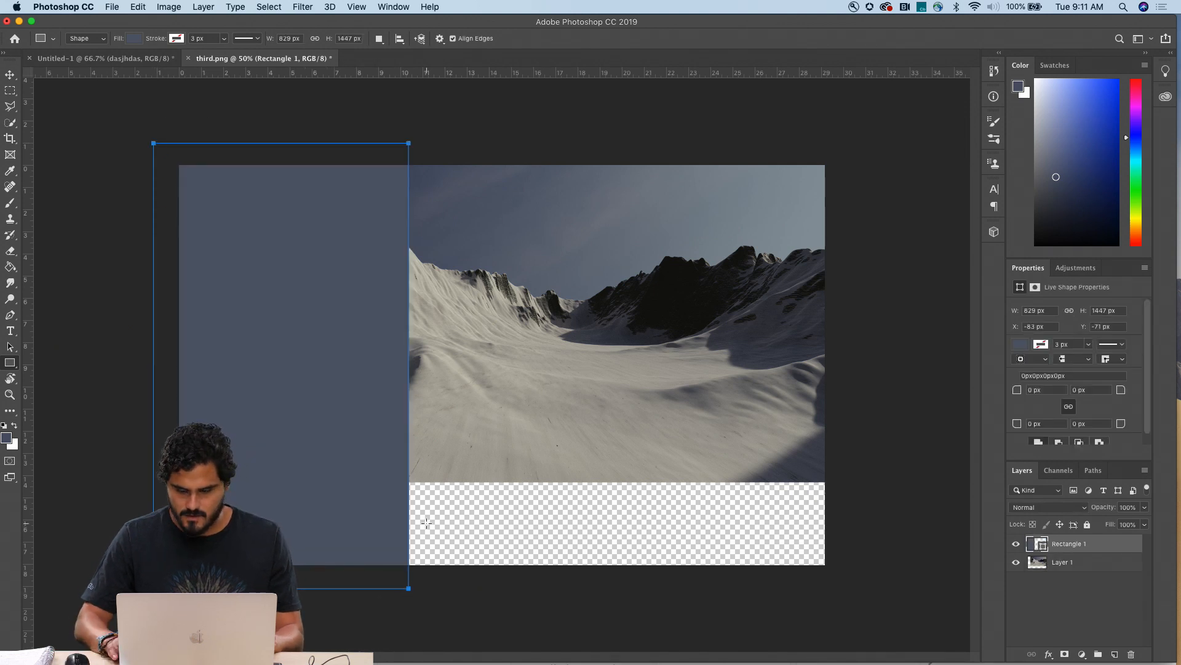
{"action": "key", "text": "v"}
{"action": "left_click_drag", "start_coordinate": [1068, 549], "coordinate": [1040, 571]}
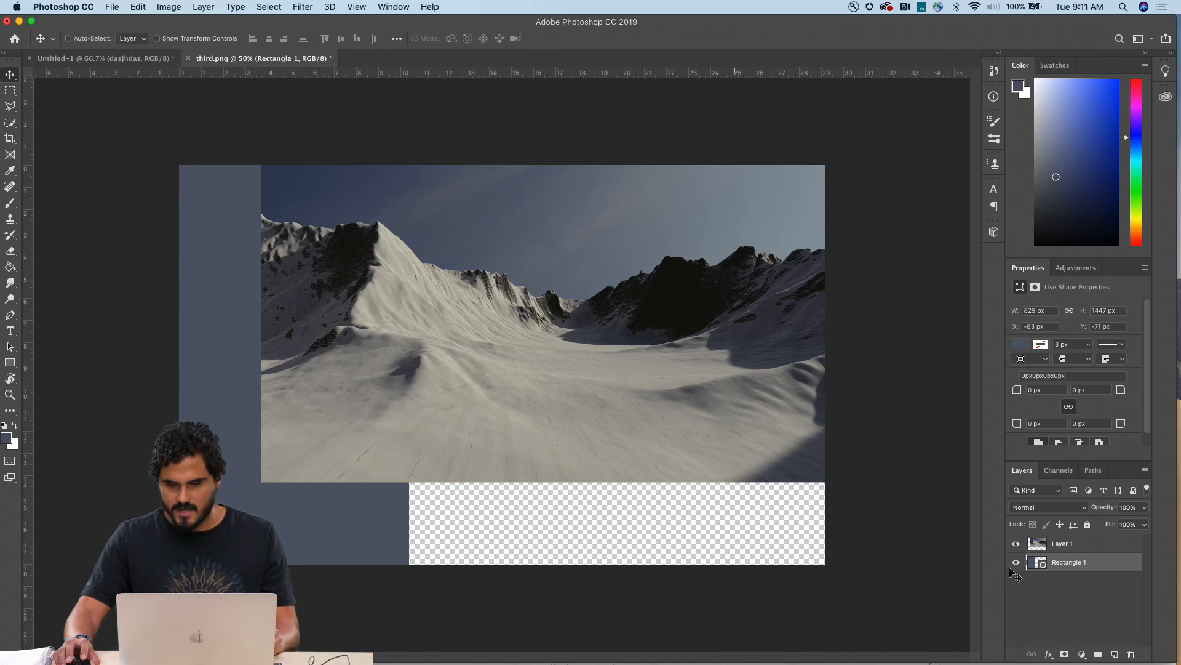
Step: Duplicate the mountain layer and enlarge the copy to about 131% so it covers the whole canvas
{"action": "left_click", "coordinate": [1064, 545]}
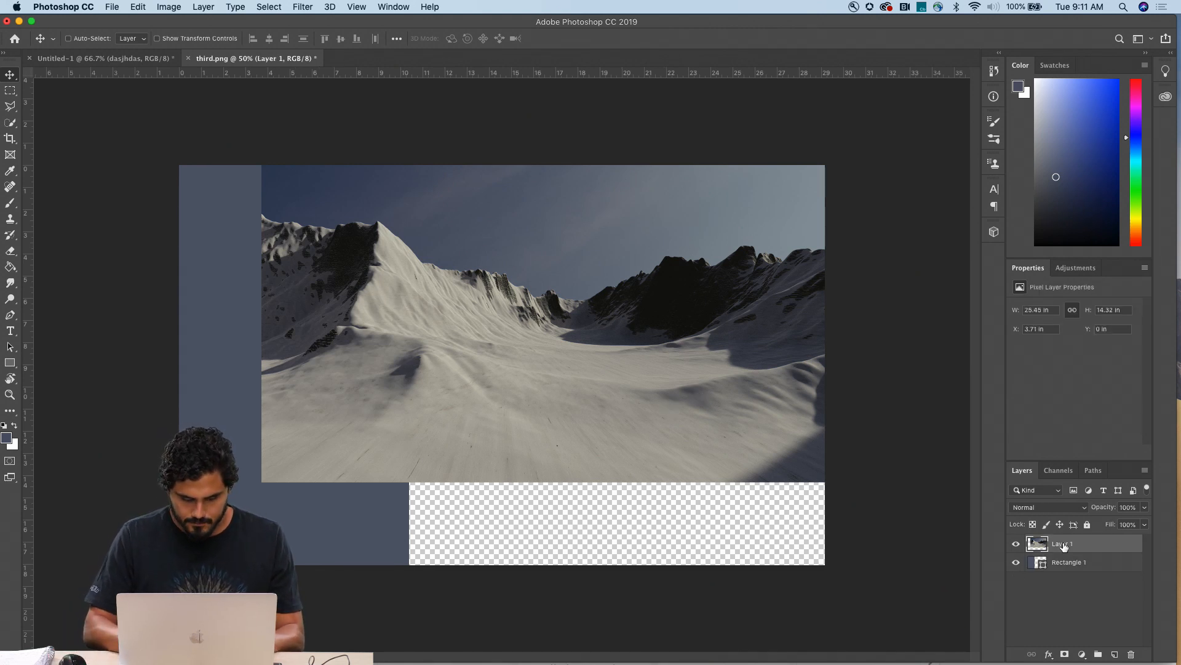
{"action": "key", "text": "super+j"}
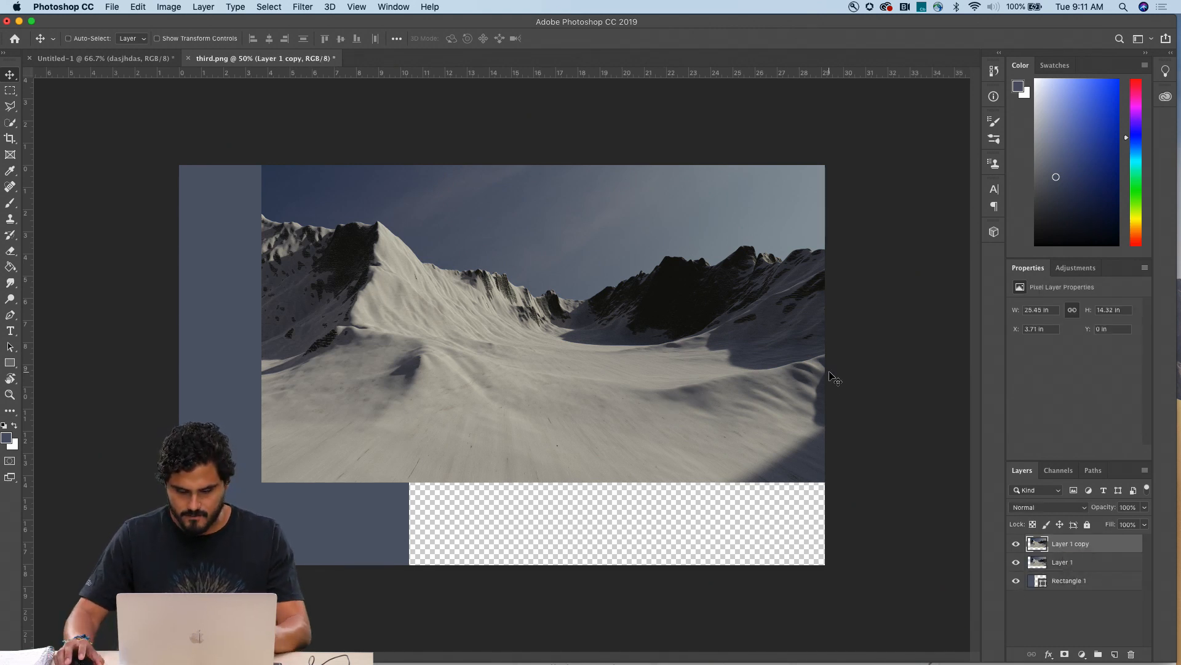
{"action": "key", "text": "super+t"}
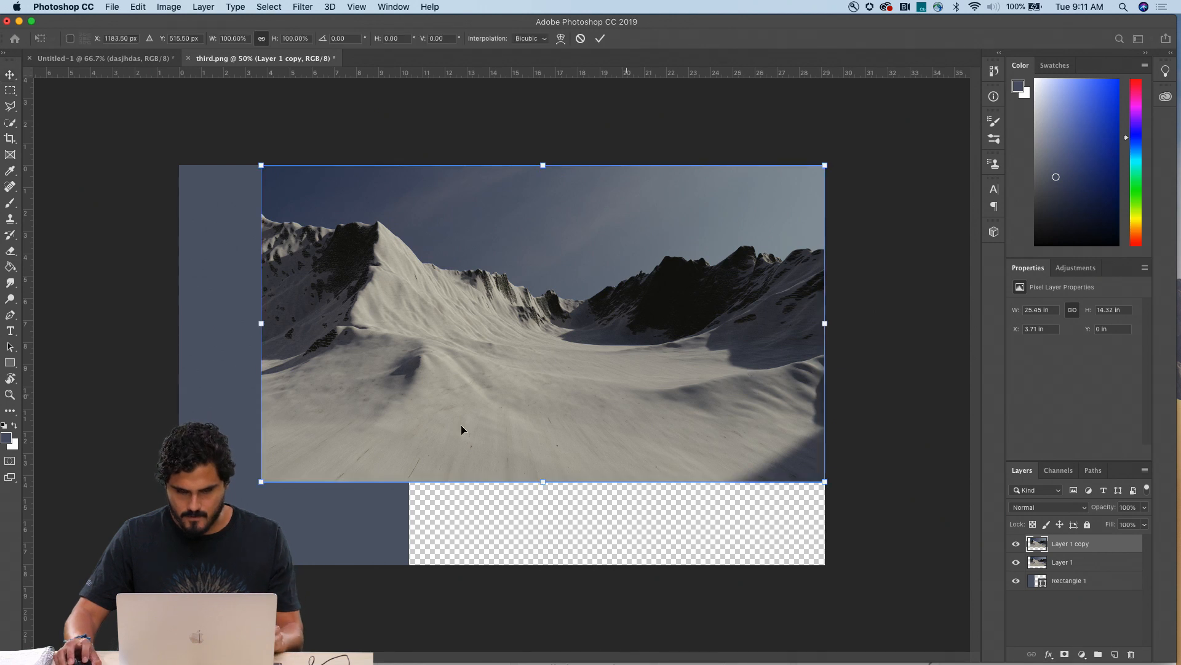
{"action": "right_click", "coordinate": [404, 406]}
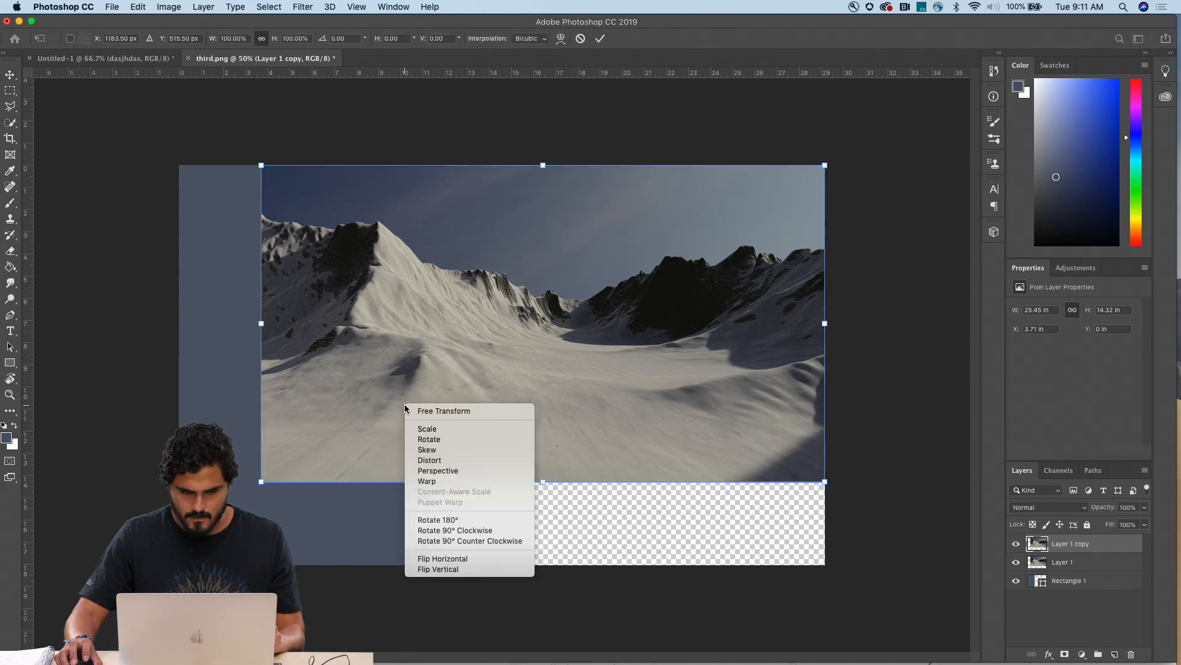
{"action": "left_click", "coordinate": [397, 343]}
{"action": "left_click_drag", "start_coordinate": [257, 486], "coordinate": [144, 547]}
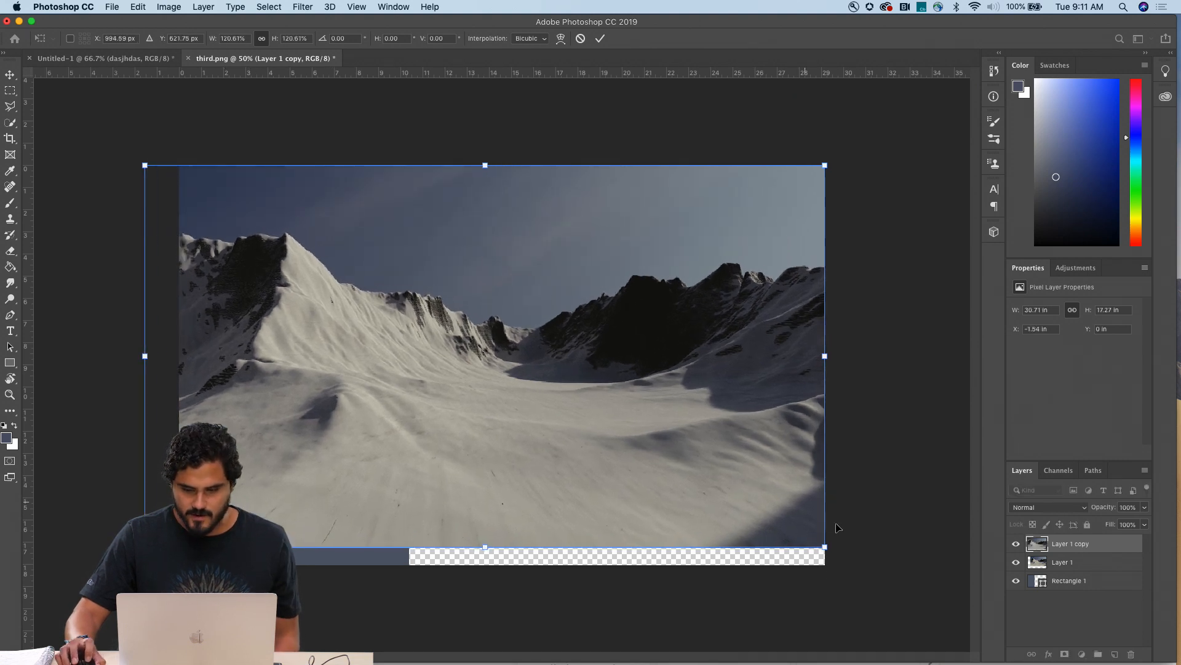
{"action": "left_click_drag", "start_coordinate": [820, 547], "coordinate": [882, 579]}
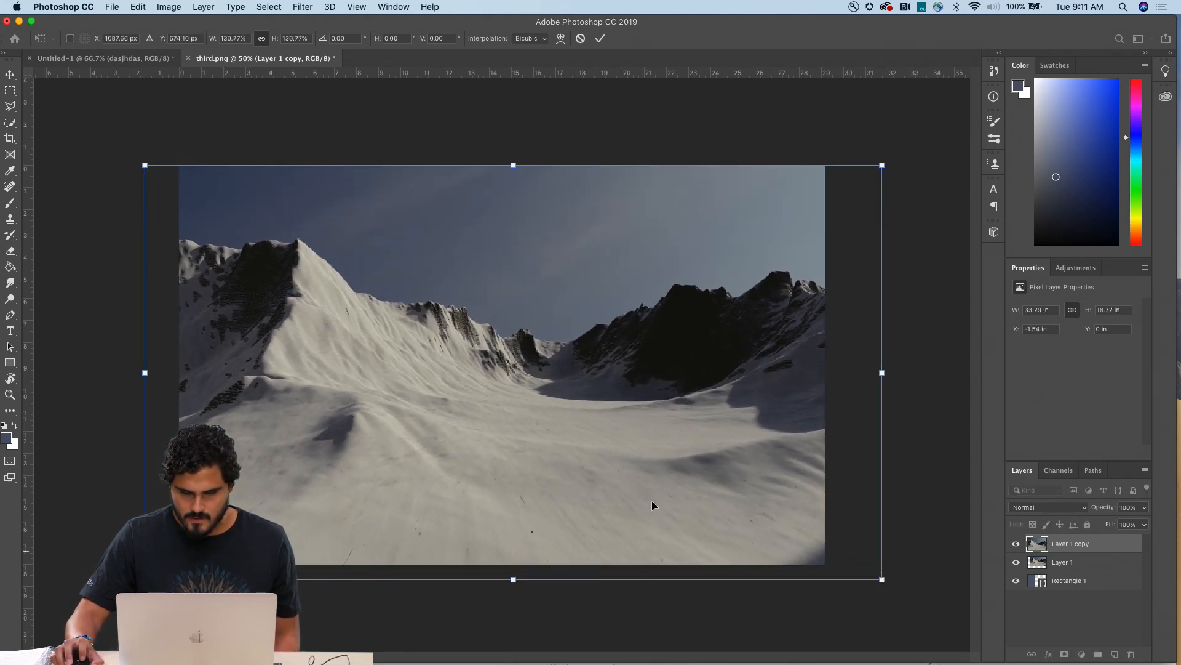
Step: Flip the enlarged mountain copy horizontally and apply the transform
{"action": "right_click", "coordinate": [637, 471]}
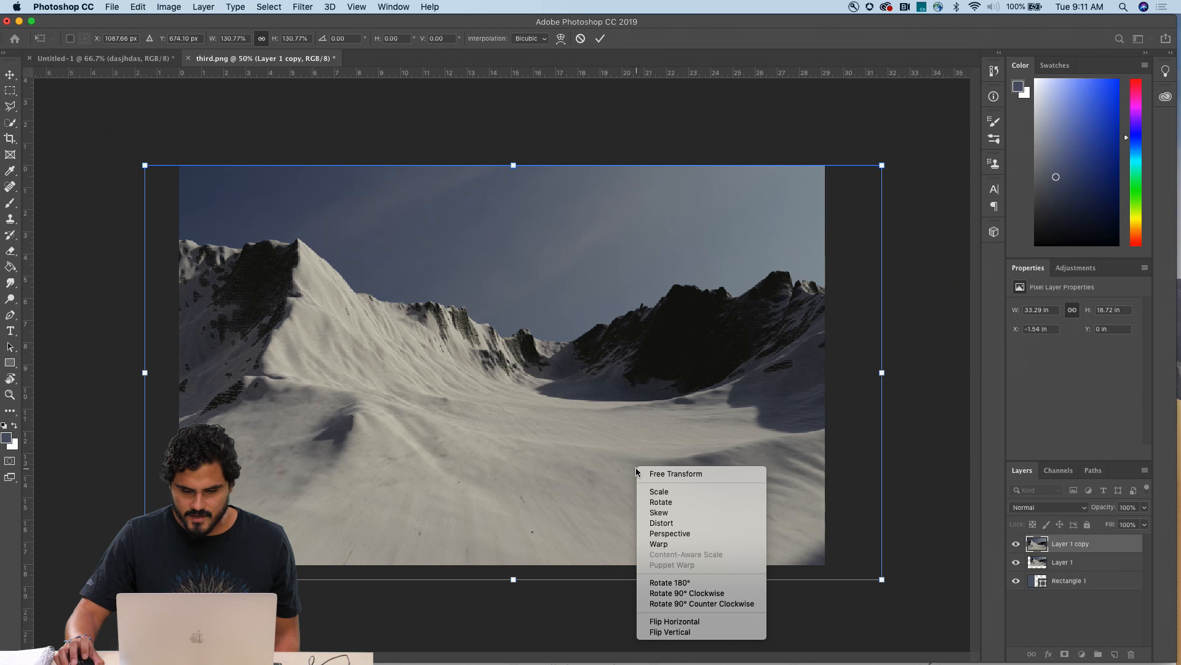
{"action": "left_click", "coordinate": [682, 623]}
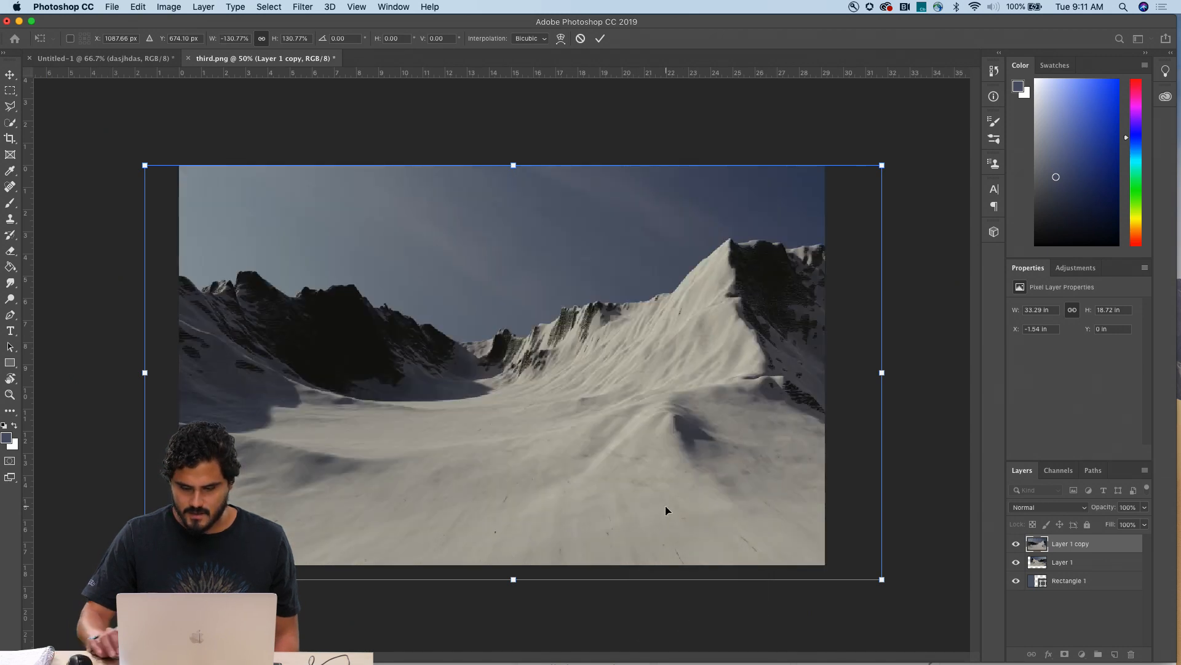
{"action": "key", "text": "Return"}
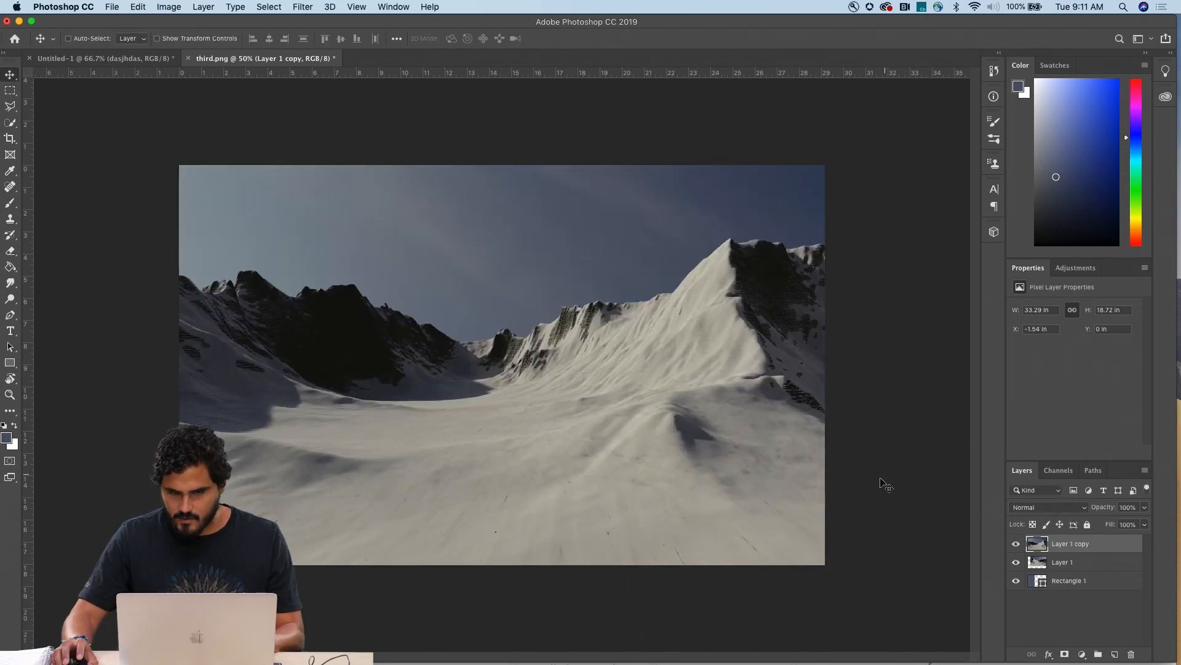
Step: Add a black layer mask to the flipped copy, set the mask density to 57% and nudge the copy's position
{"action": "left_click", "coordinate": [1065, 654], "text": "alt"}
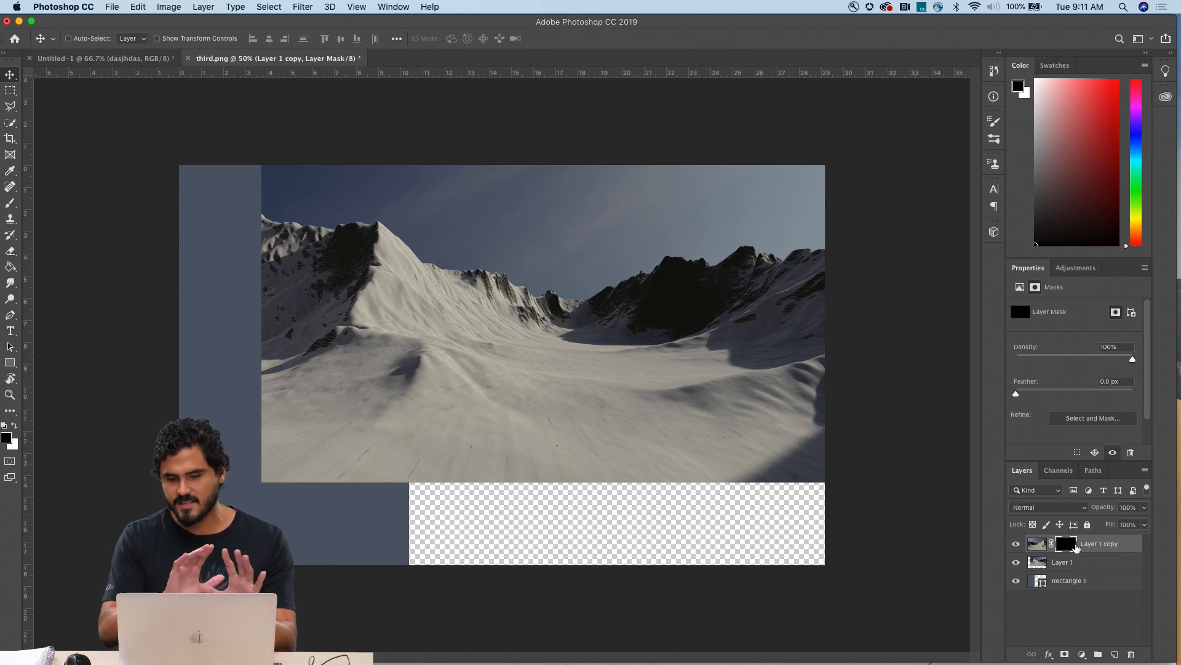
{"action": "mouse_move", "coordinate": [1093, 360]}
{"action": "left_mouse_down"}
{"action": "mouse_move", "coordinate": [1108, 360]}
{"action": "mouse_move", "coordinate": [1083, 360]}
{"action": "left_mouse_up"}
{"action": "left_click_drag", "start_coordinate": [746, 430], "coordinate": [712, 409]}
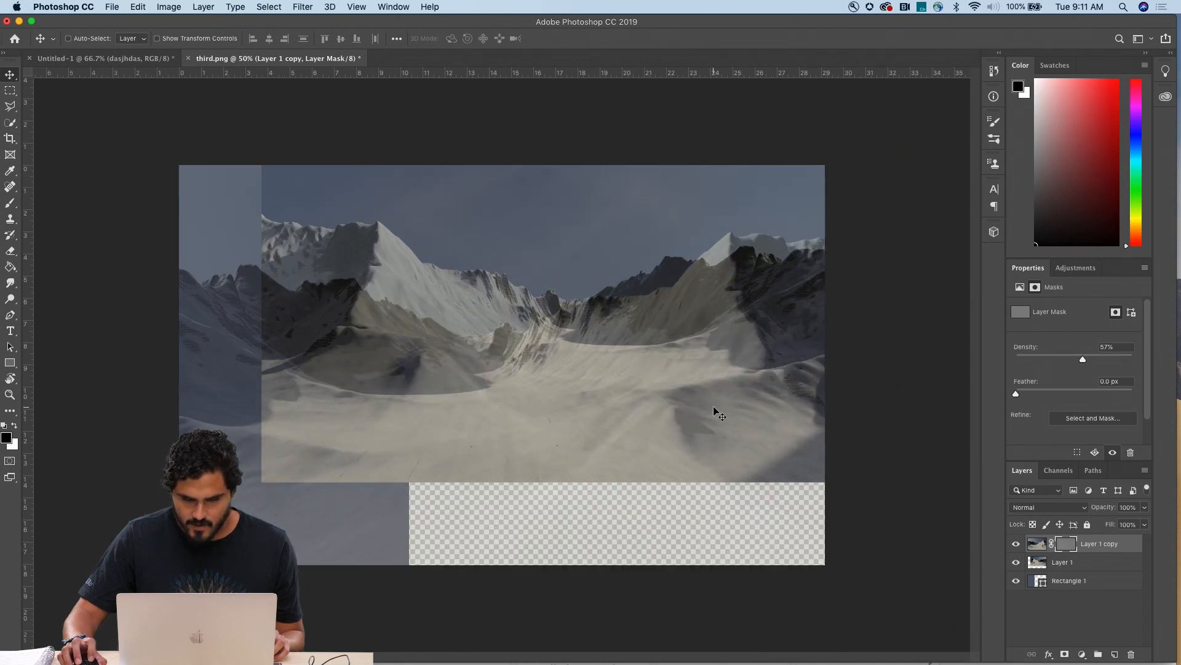
Step: Set the copy's mask density to 100% and paint white on it with a 400 px, 100% opacity brush, revealing snow along the canvas bottom
{"action": "left_click_drag", "start_coordinate": [1083, 360], "coordinate": [1133, 360]}
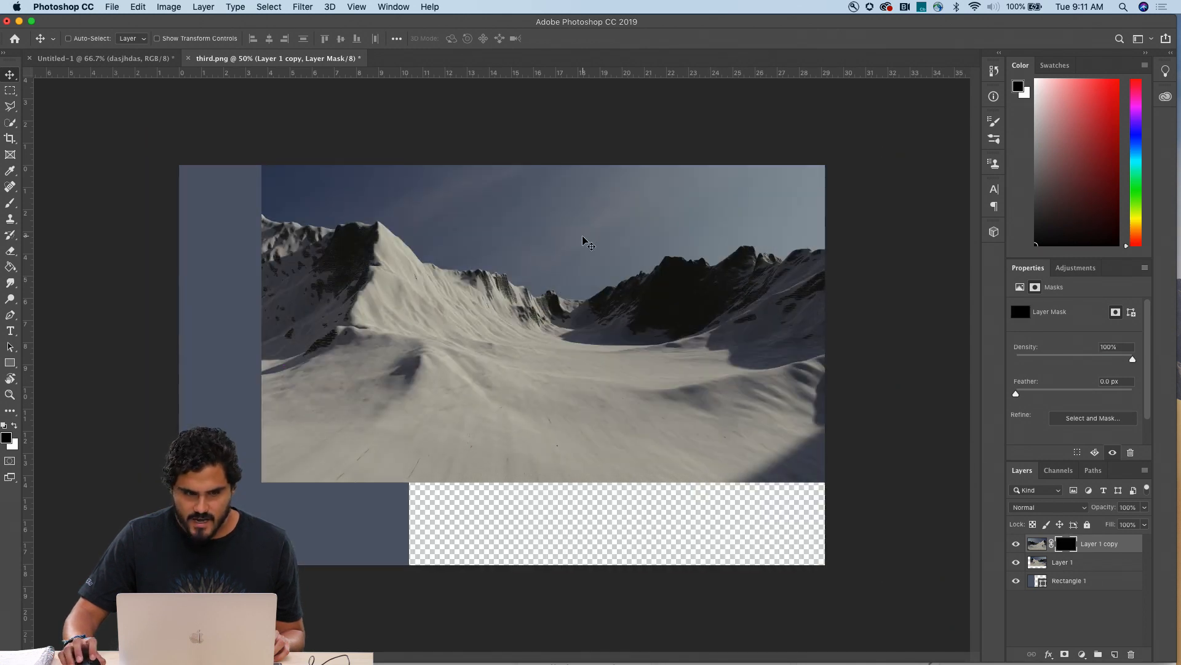
{"action": "key", "text": "b"}
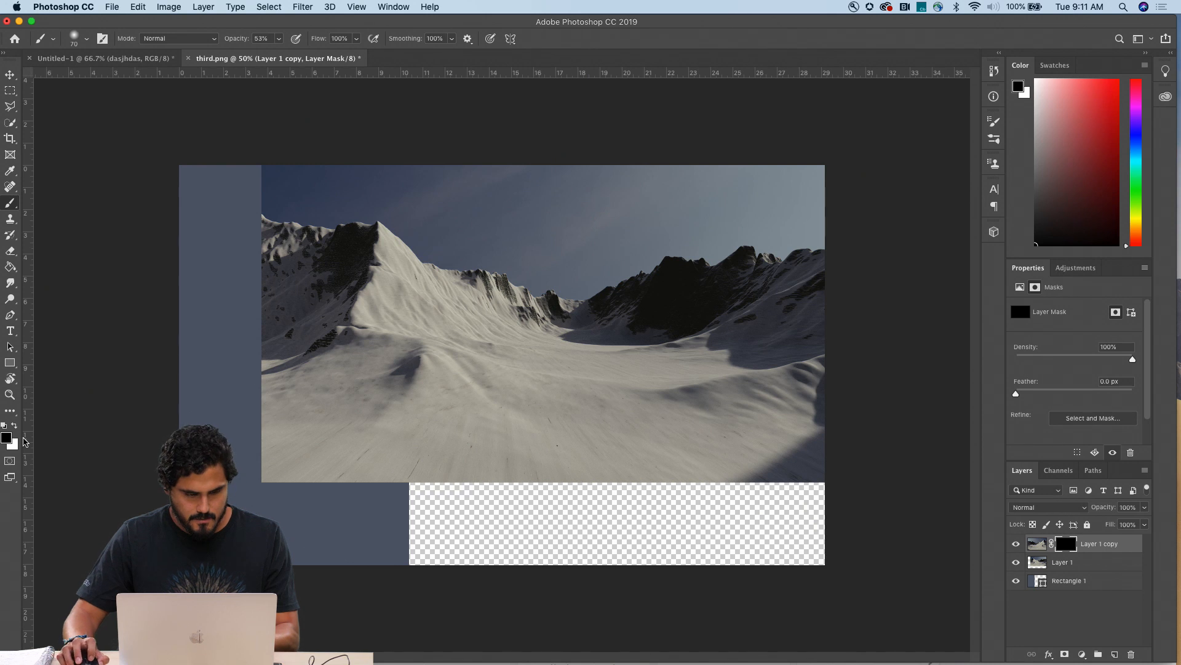
{"action": "key", "text": "x"}
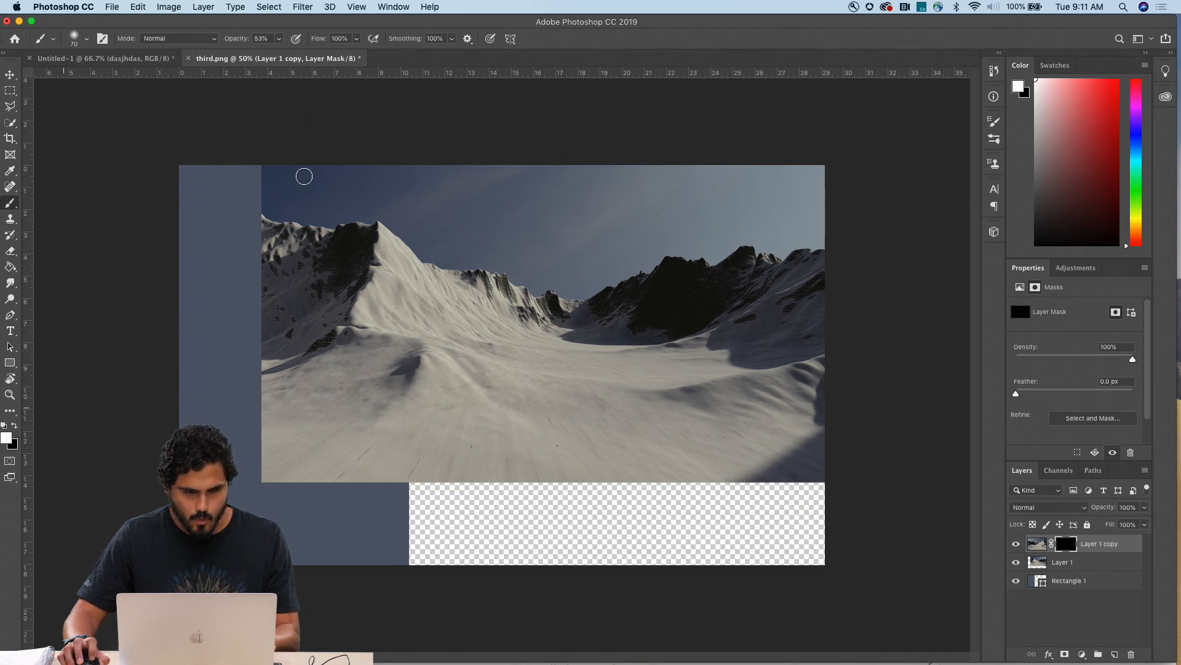
{"action": "left_click", "coordinate": [279, 39]}
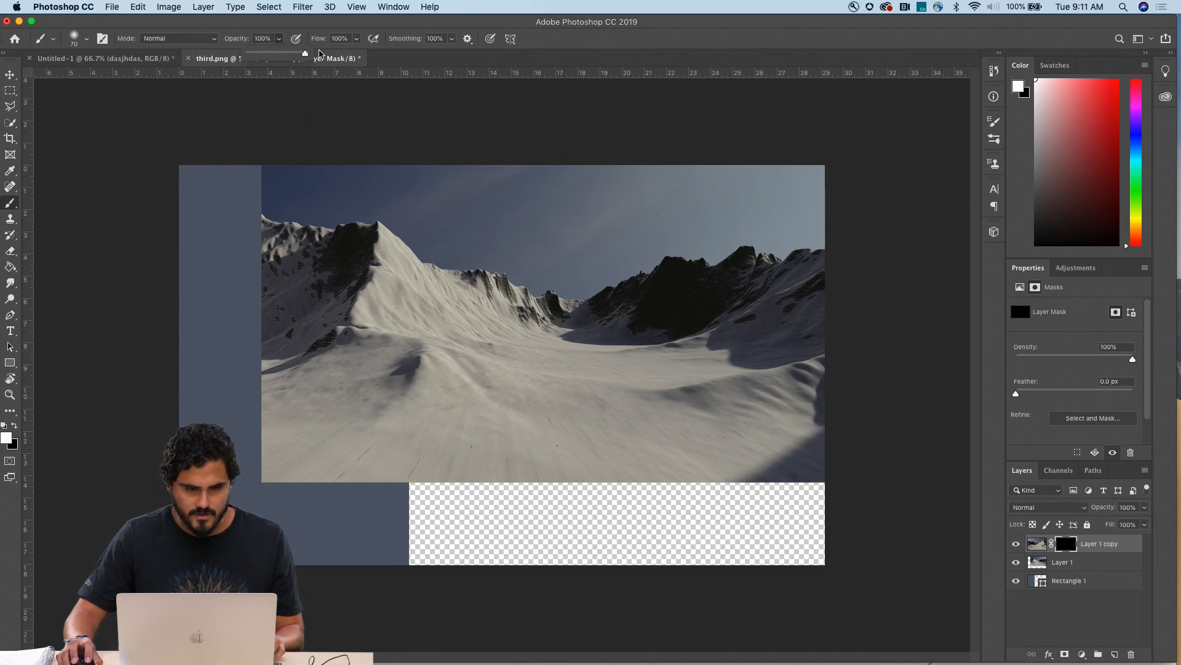
{"action": "left_click", "coordinate": [279, 41]}
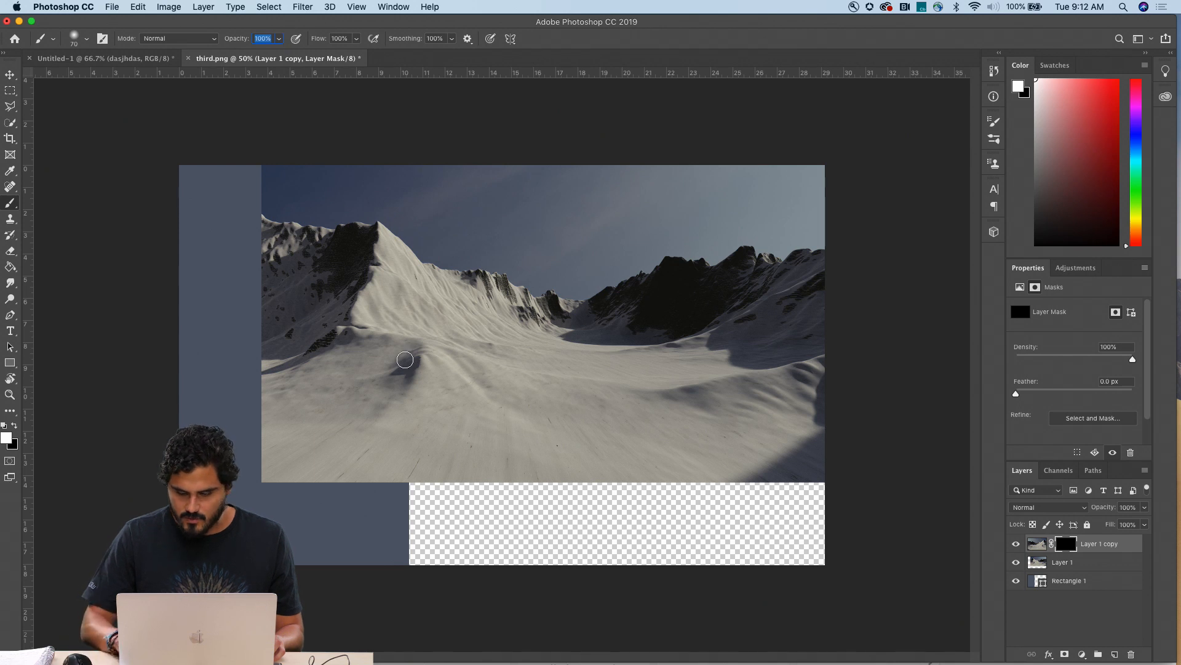
{"action": "key", "text": "bracketright"}
{"action": "key", "text": "bracketright"}
{"action": "key", "text": "bracketright"}
{"action": "key", "text": "bracketright"}
{"action": "key", "text": "bracketright"}
{"action": "mouse_move", "coordinate": [313, 449]}
{"action": "left_mouse_down"}
{"action": "mouse_move", "coordinate": [278, 475]}
{"action": "mouse_move", "coordinate": [305, 492]}
{"action": "left_mouse_up"}
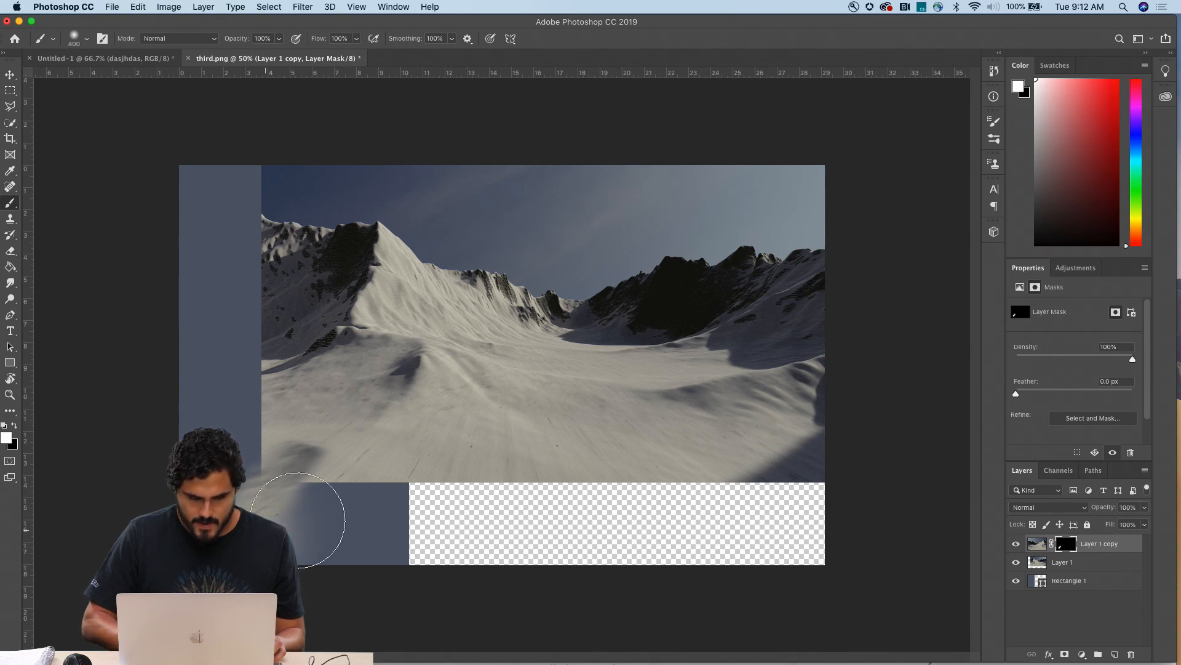
{"action": "mouse_move", "coordinate": [453, 535]}
{"action": "left_mouse_down"}
{"action": "mouse_move", "coordinate": [331, 530]}
{"action": "mouse_move", "coordinate": [335, 504]}
{"action": "mouse_move", "coordinate": [560, 503]}
{"action": "mouse_move", "coordinate": [376, 517]}
{"action": "mouse_move", "coordinate": [655, 516]}
{"action": "mouse_move", "coordinate": [406, 539]}
{"action": "mouse_move", "coordinate": [579, 539]}
{"action": "mouse_move", "coordinate": [710, 494]}
{"action": "mouse_move", "coordinate": [678, 520]}
{"action": "mouse_move", "coordinate": [597, 516]}
{"action": "mouse_move", "coordinate": [735, 517]}
{"action": "mouse_move", "coordinate": [840, 534]}
{"action": "mouse_move", "coordinate": [796, 513]}
{"action": "mouse_move", "coordinate": [724, 512]}
{"action": "mouse_move", "coordinate": [807, 511]}
{"action": "left_mouse_up"}
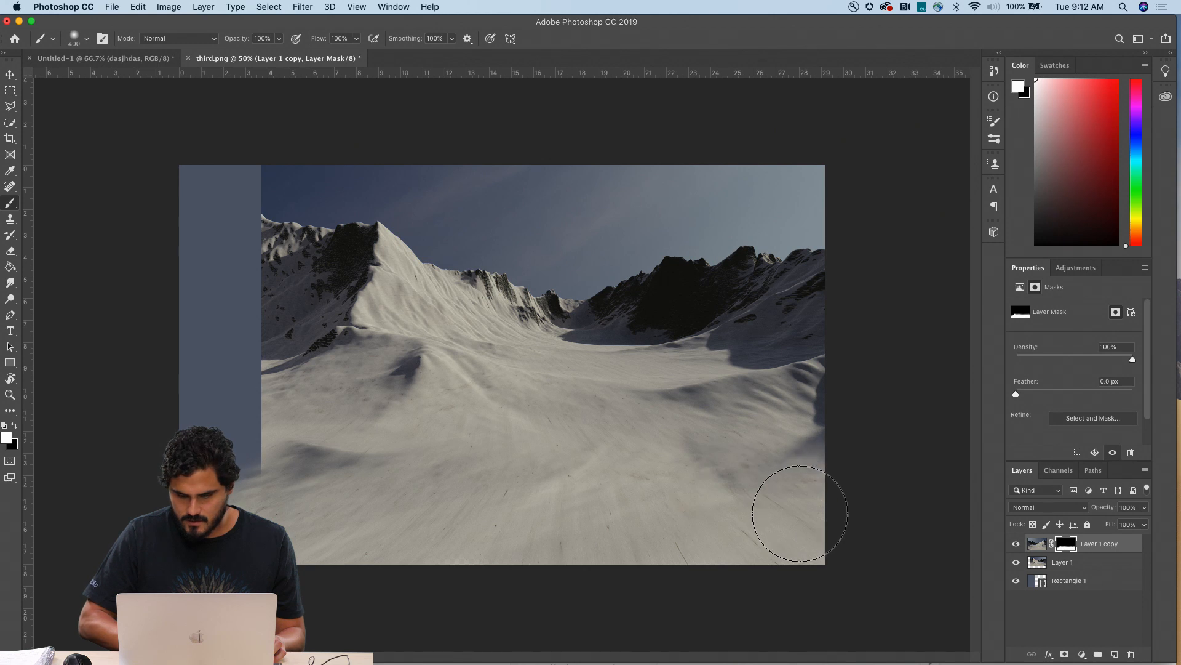
Step: Refine the copy's mask with smaller brushes so its snow ridge meets the lower part of the slate rectangle
{"action": "key", "text": "bracketleft"}
{"action": "key", "text": "bracketleft"}
{"action": "key", "text": "bracketleft"}
{"action": "key", "text": "bracketleft"}
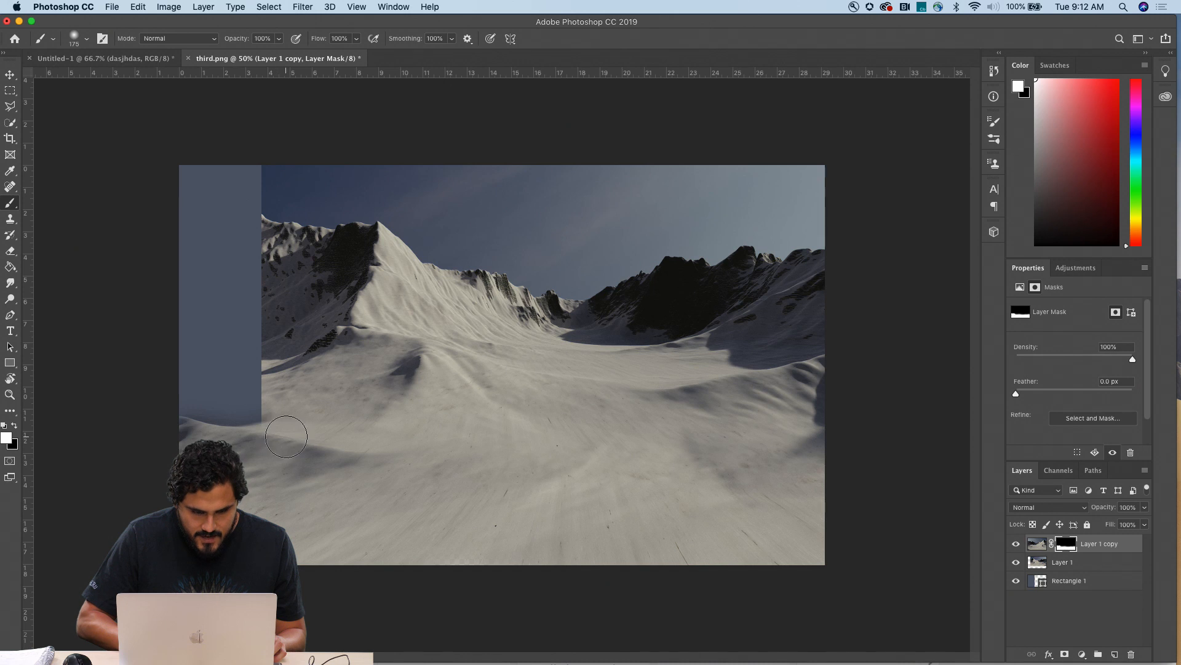
{"action": "key", "text": "bracketleft"}
{"action": "key", "text": "bracketleft"}
{"action": "key", "text": "bracketleft"}
{"action": "key", "text": "bracketleft"}
{"action": "key", "text": "bracketleft"}
{"action": "key", "text": "x"}
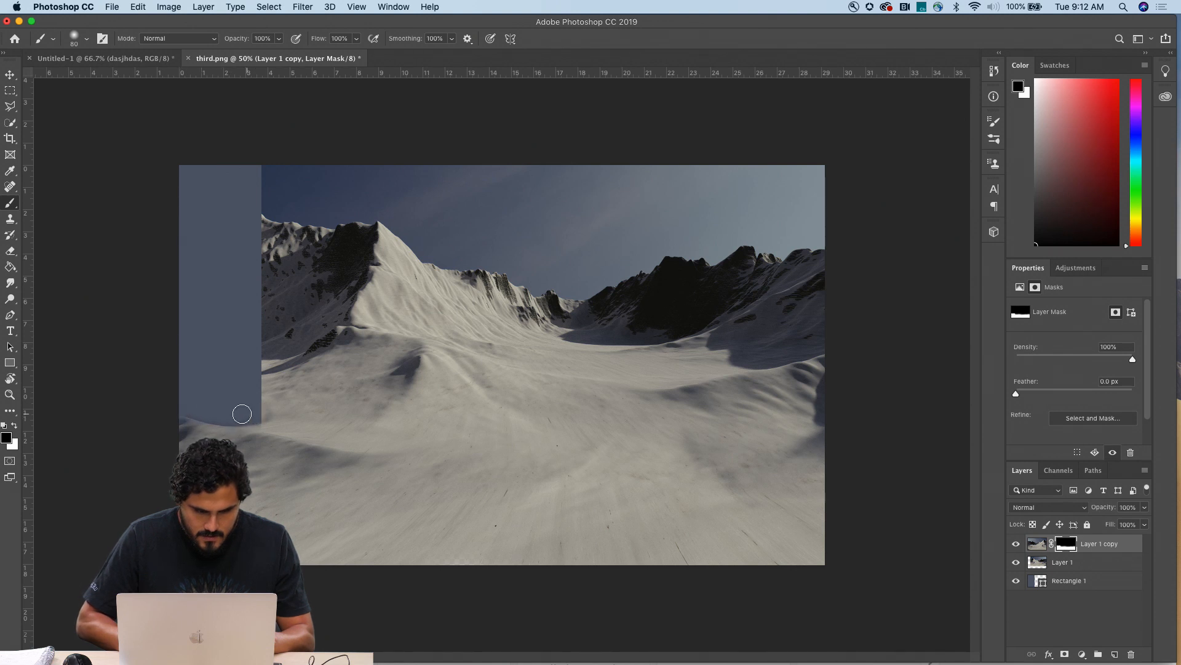
{"action": "key", "text": "x"}
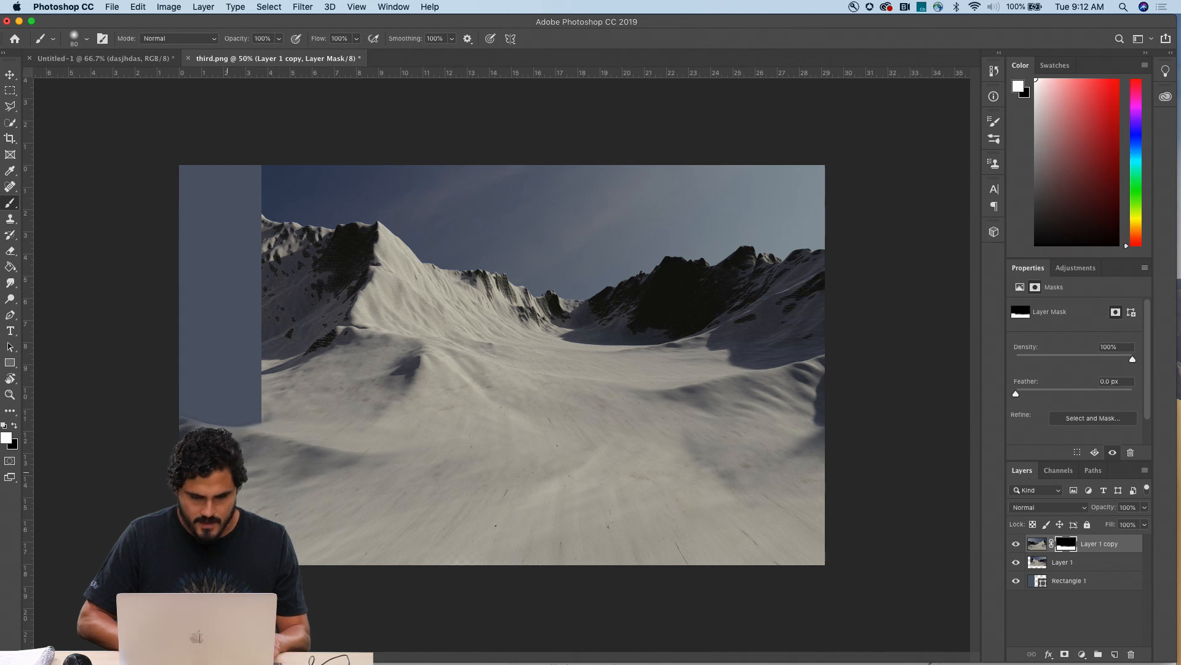
{"action": "key", "text": "bracketright"}
{"action": "key", "text": "bracketright"}
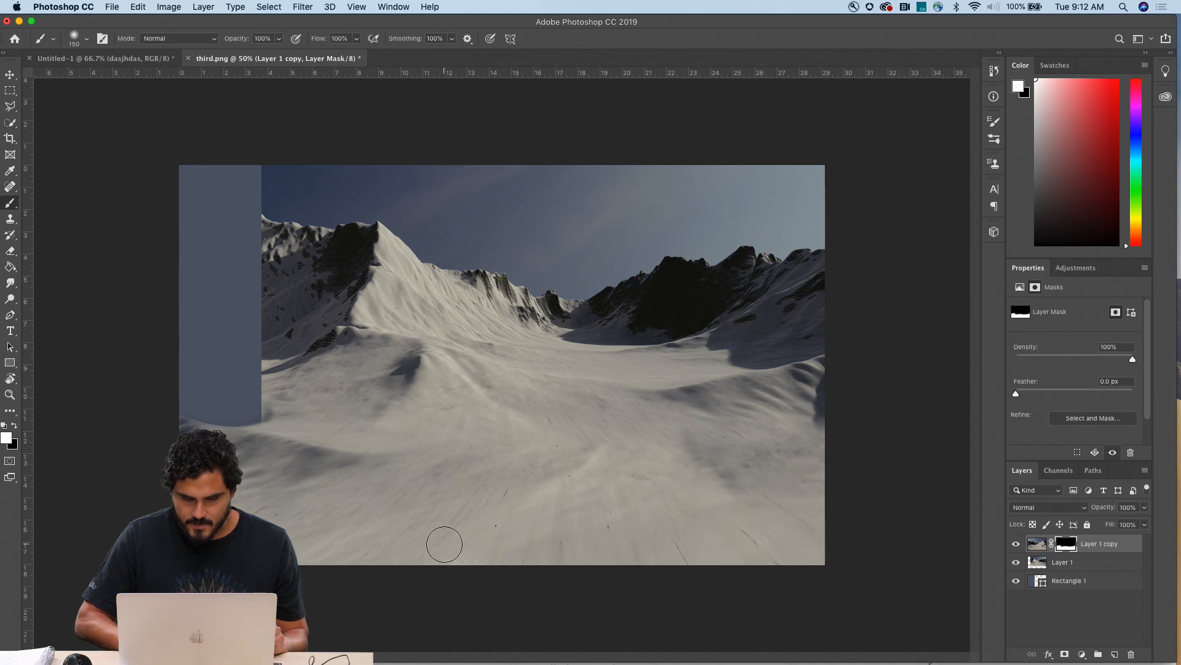
{"action": "key", "text": "v"}
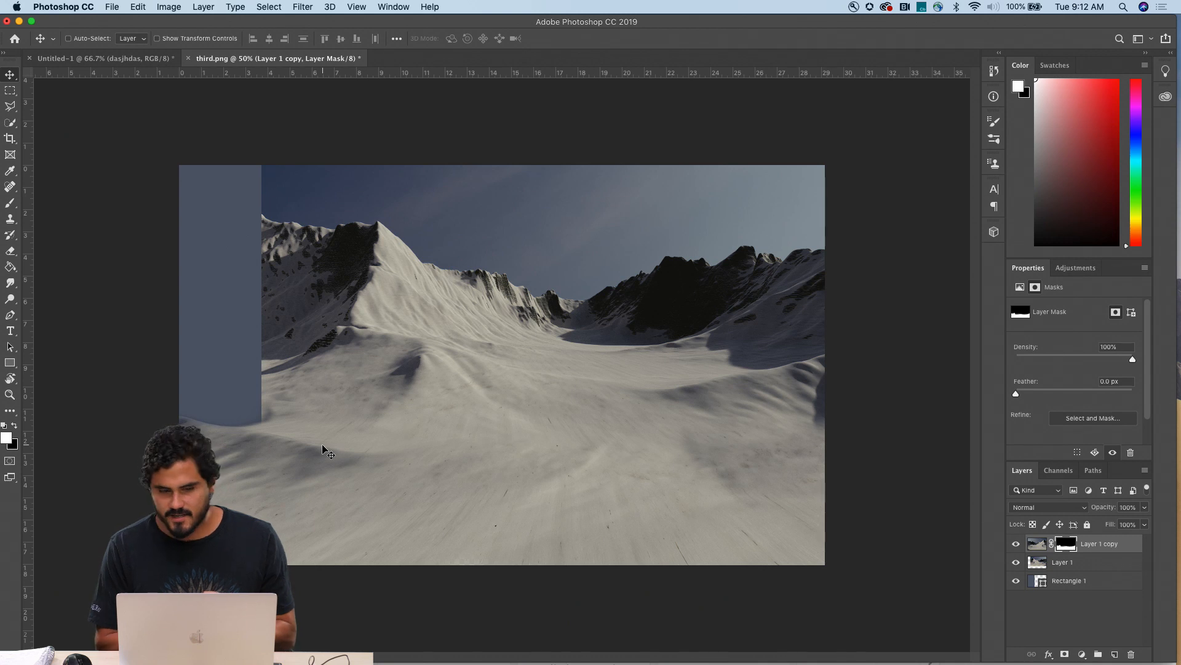
Step: Add the vertical white text "DAILY CREATIVE CHALLENGE" on the slate rectangle and shift it slightly inward from the canvas edge
{"action": "left_click", "coordinate": [10, 331]}
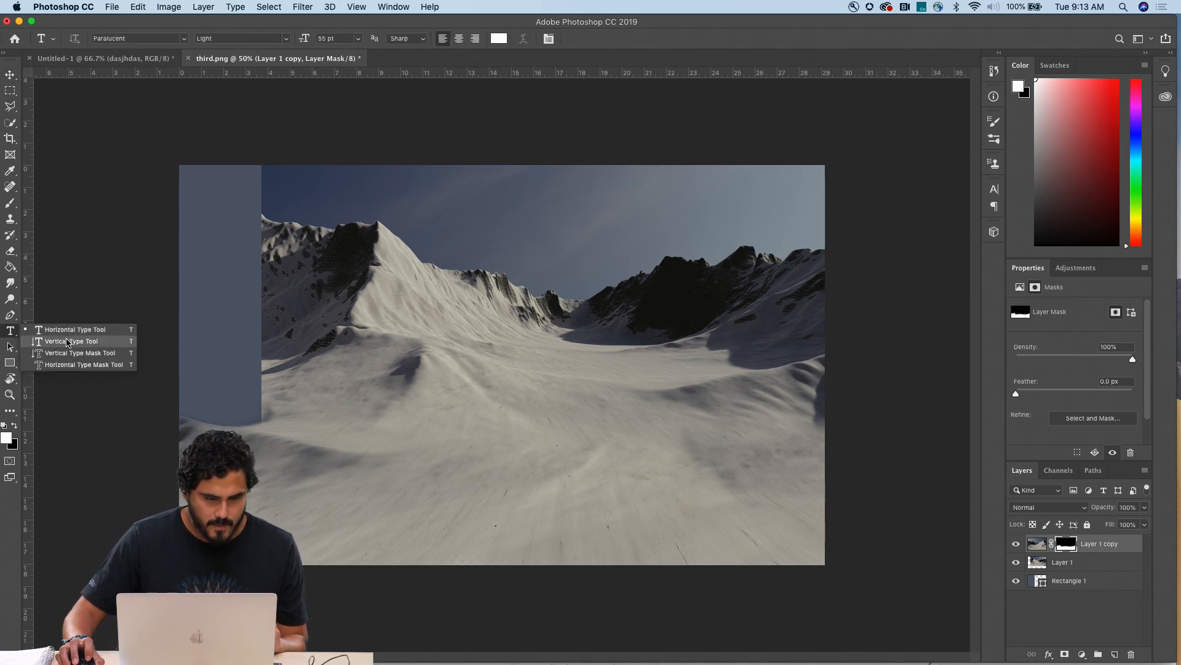
{"action": "left_click", "coordinate": [68, 343]}
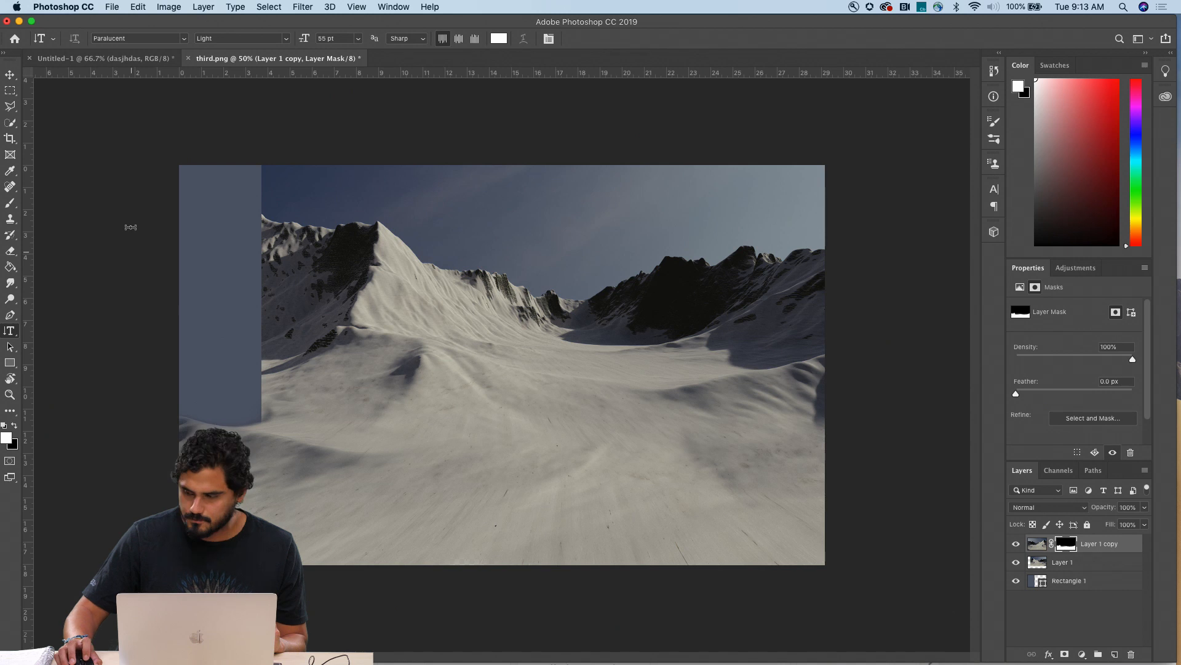
{"action": "left_click", "coordinate": [187, 175]}
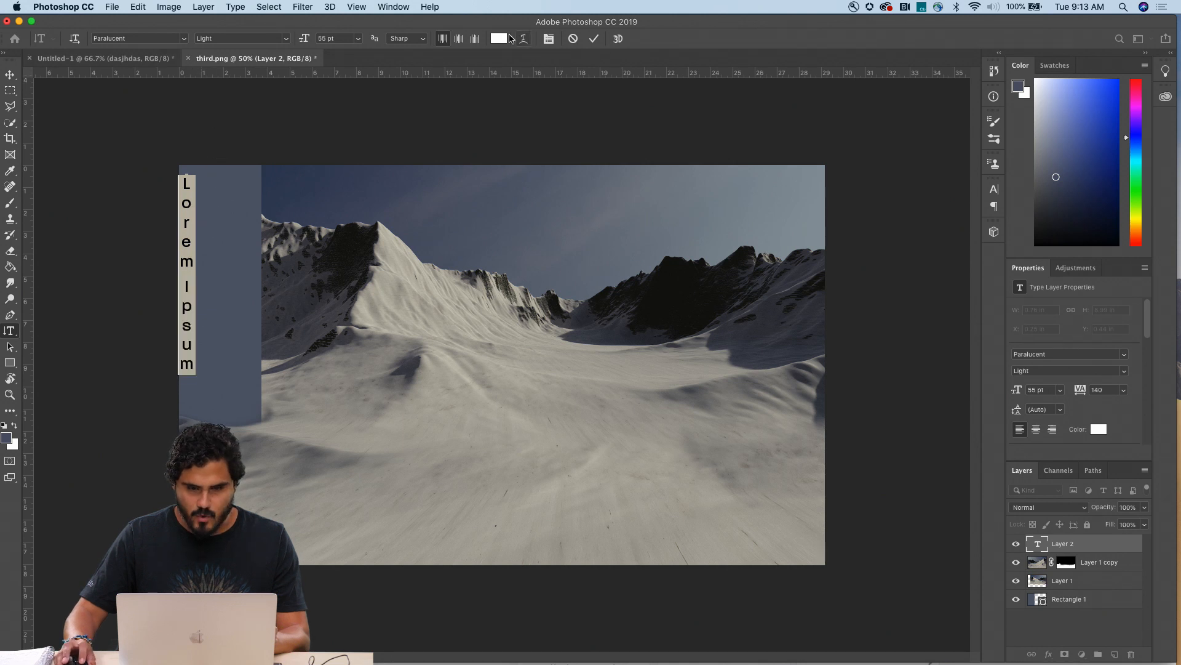
{"action": "type", "text": "DAILY CREATIVE"}
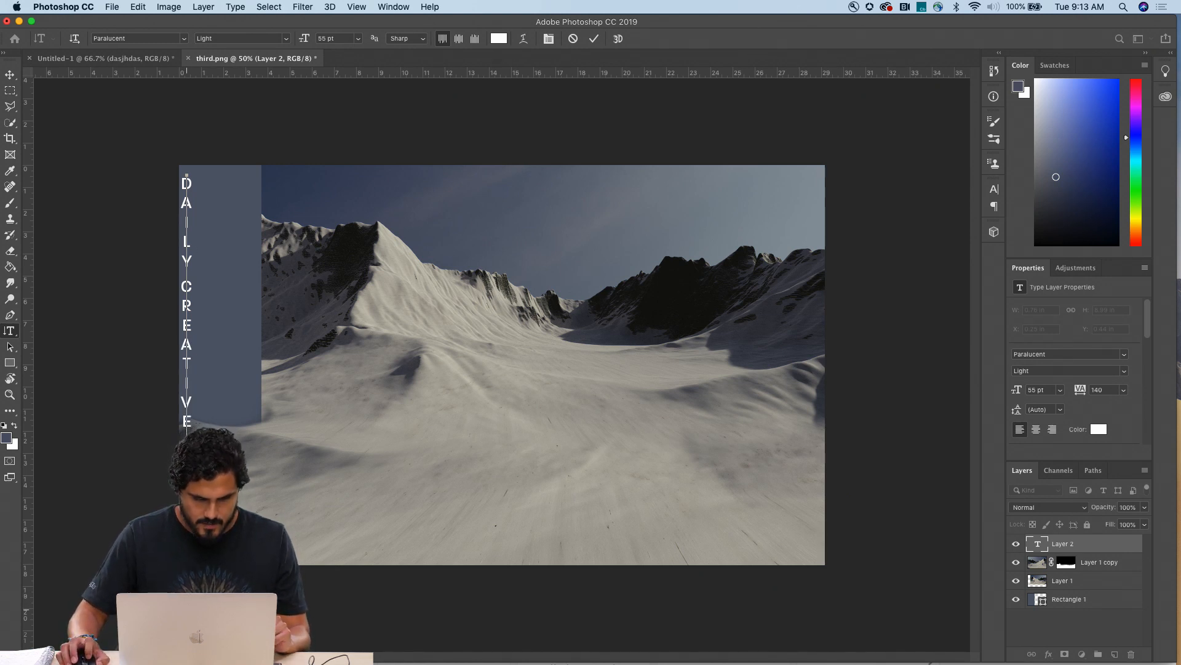
{"action": "key", "text": "shift+Up"}
{"action": "key", "text": "shift+Up"}
{"action": "key", "text": "shift+Up"}
{"action": "key", "text": "shift+Up"}
{"action": "key", "text": "shift+Up"}
{"action": "key", "text": "shift+Up"}
{"action": "key", "text": "shift+Up"}
{"action": "key", "text": "shift+Up"}
{"action": "key", "text": "shift+Up"}
{"action": "key", "text": "shift+Up"}
{"action": "key", "text": "shift+Up"}
{"action": "key", "text": "shift+Up"}
{"action": "key", "text": "shift+Up"}
{"action": "key", "text": "shift+Up"}
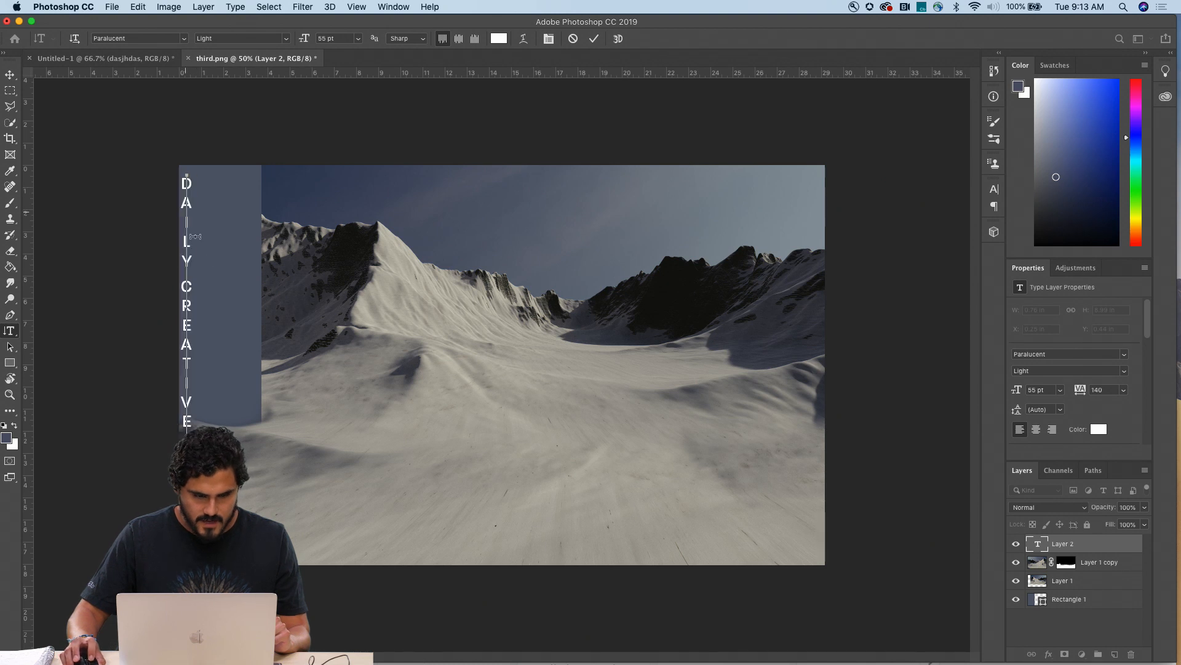
{"action": "key", "text": "Down"}
{"action": "key", "text": "super+a"}
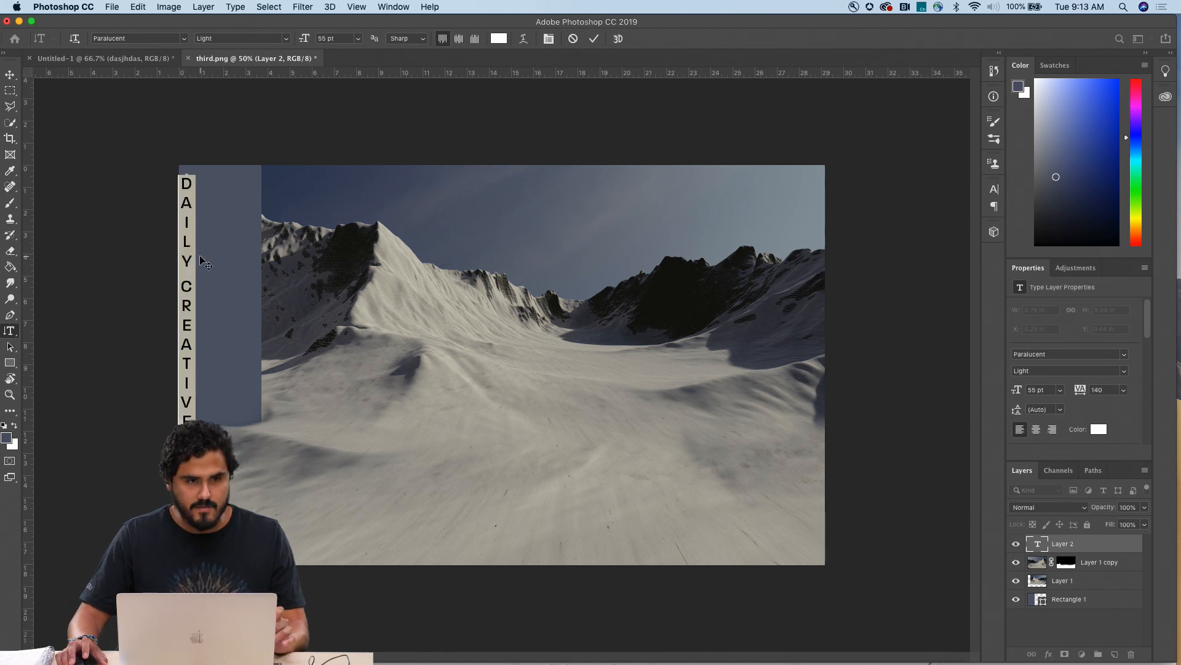
{"action": "key", "text": "Escape"}
{"action": "key", "text": "v"}
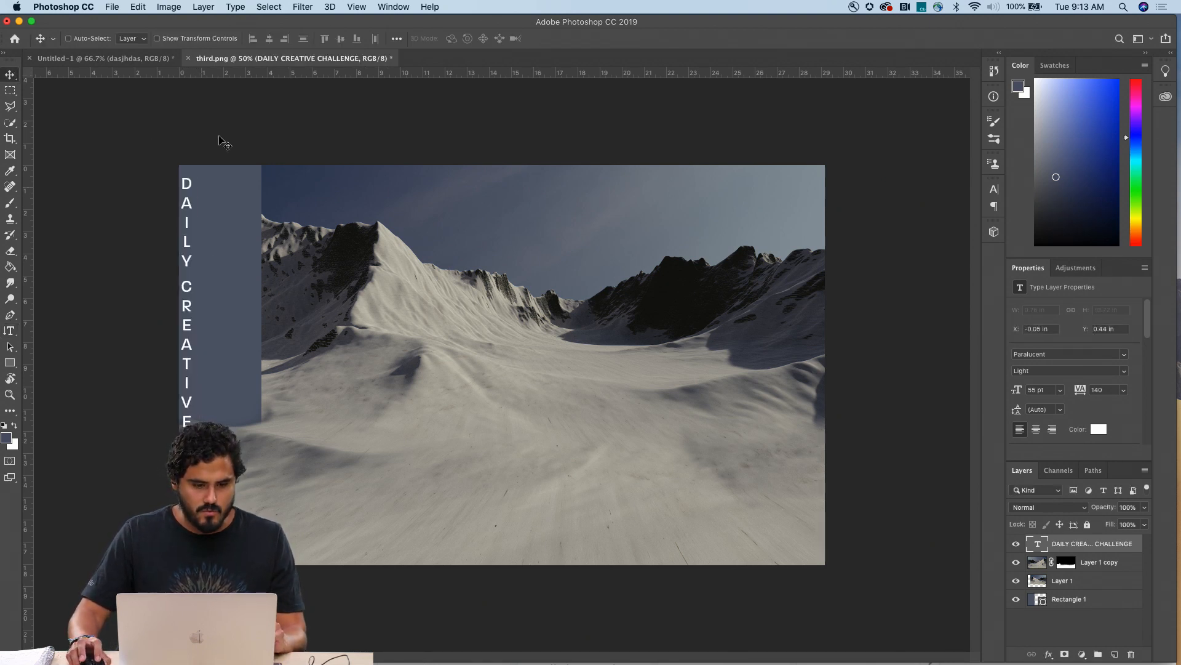
{"action": "left_click_drag", "start_coordinate": [193, 202], "coordinate": [202, 204]}
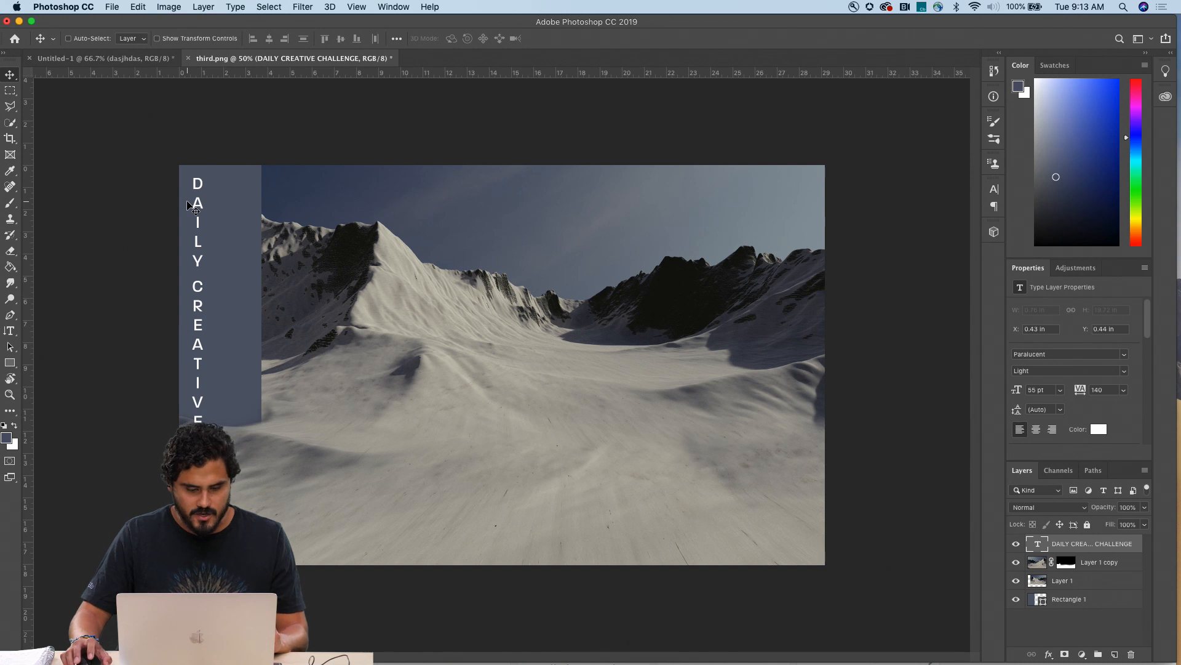
Step: Set the font size of the whole vertical text to 29 pt
{"action": "key", "text": "t"}
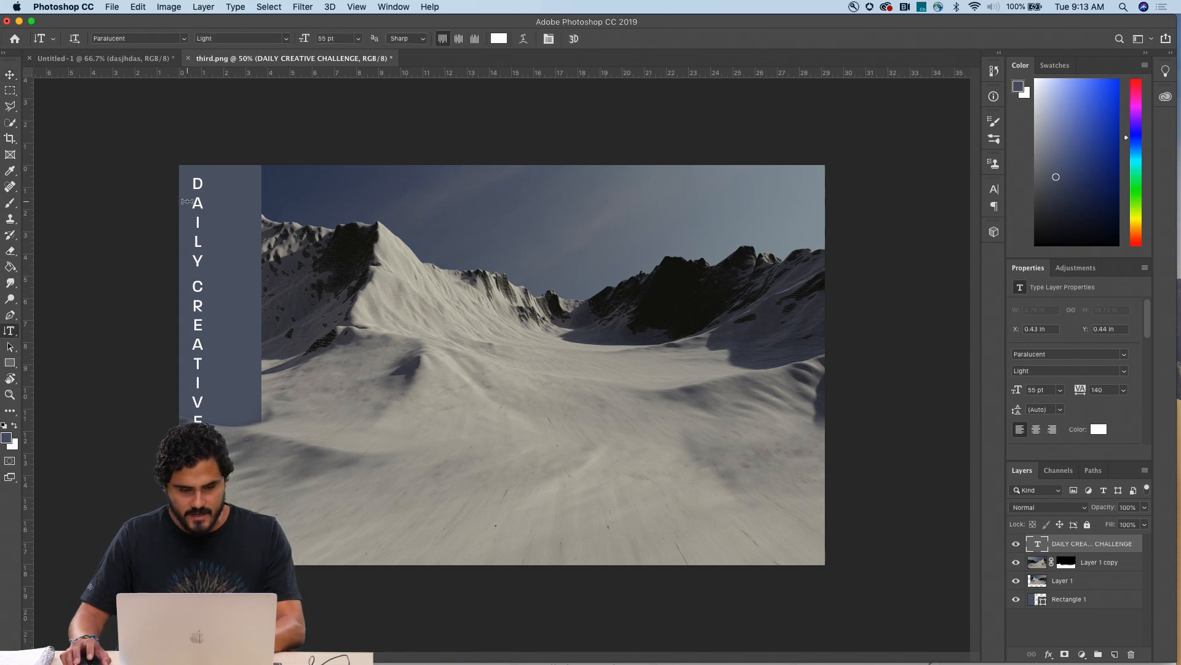
{"action": "left_click", "coordinate": [198, 249]}
{"action": "key", "text": "super+a"}
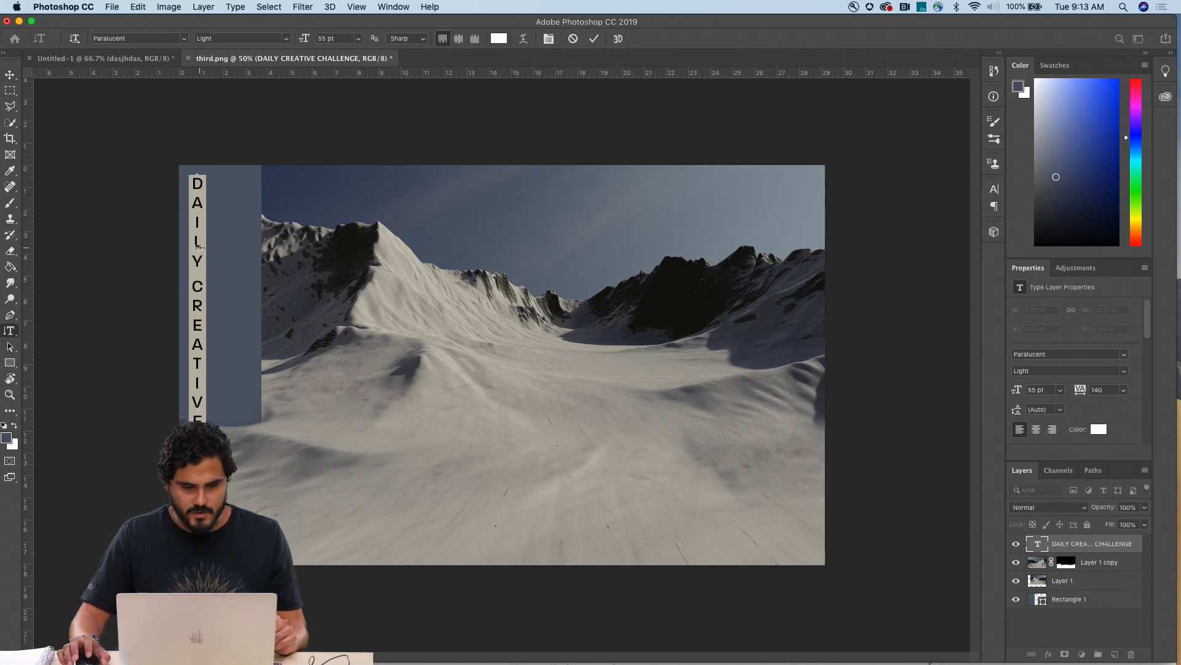
{"action": "left_click", "coordinate": [202, 220]}
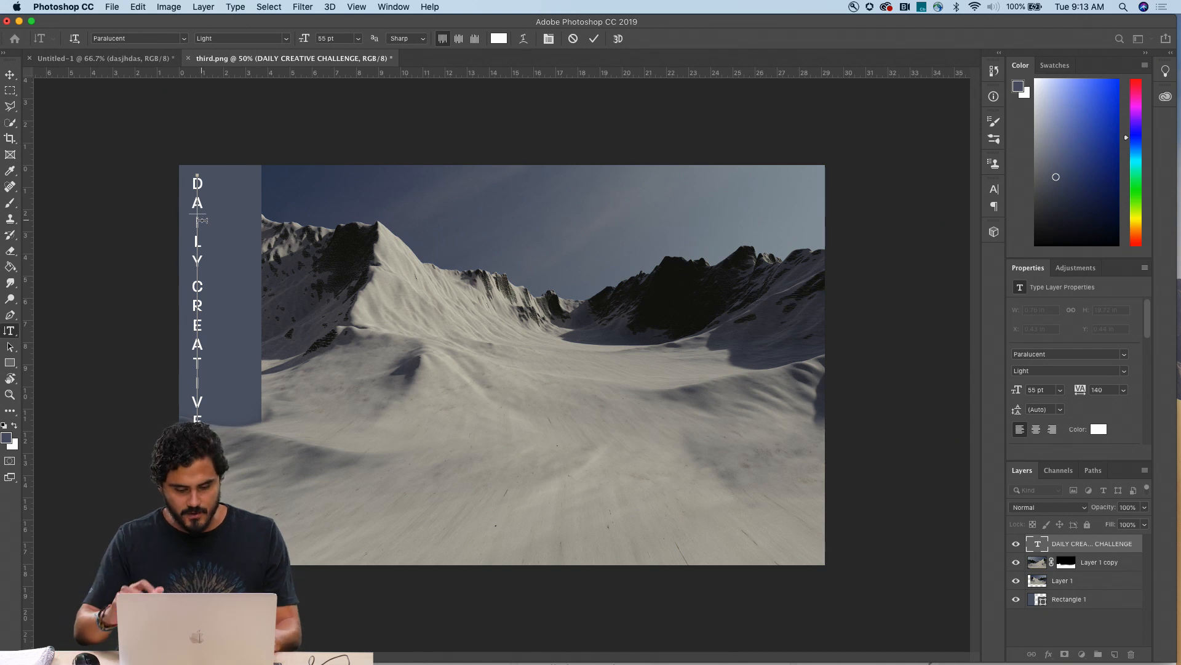
{"action": "key", "text": "super+a"}
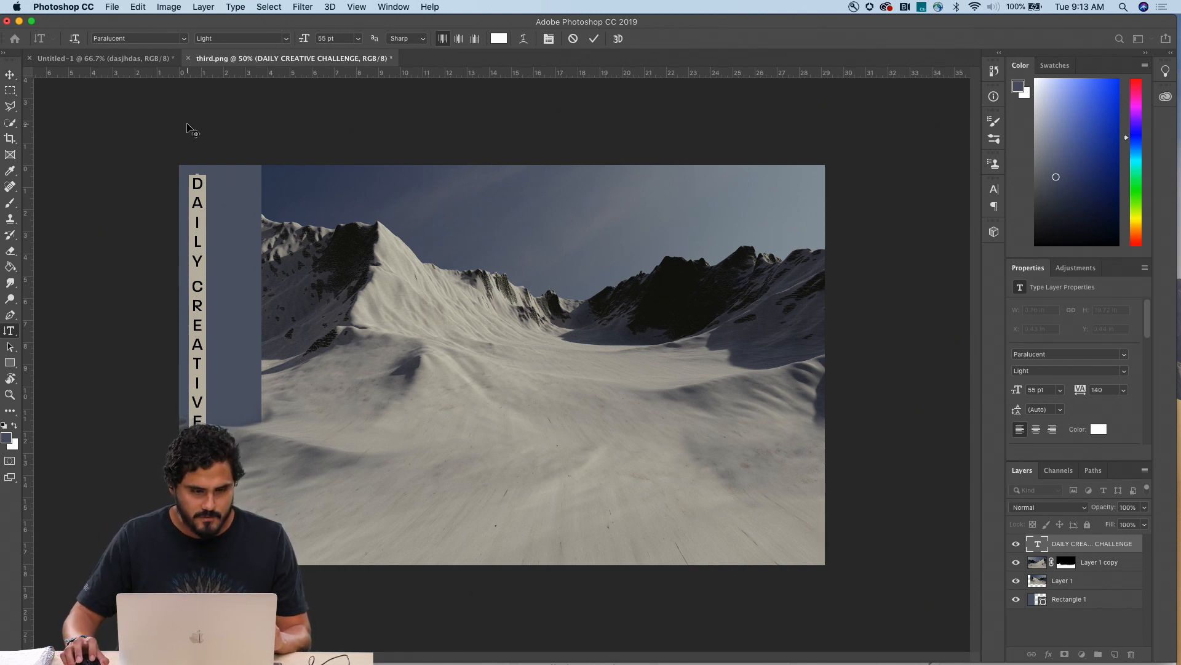
{"action": "left_click_drag", "start_coordinate": [305, 41], "coordinate": [299, 42]}
{"action": "left_click", "coordinate": [13, 75]}
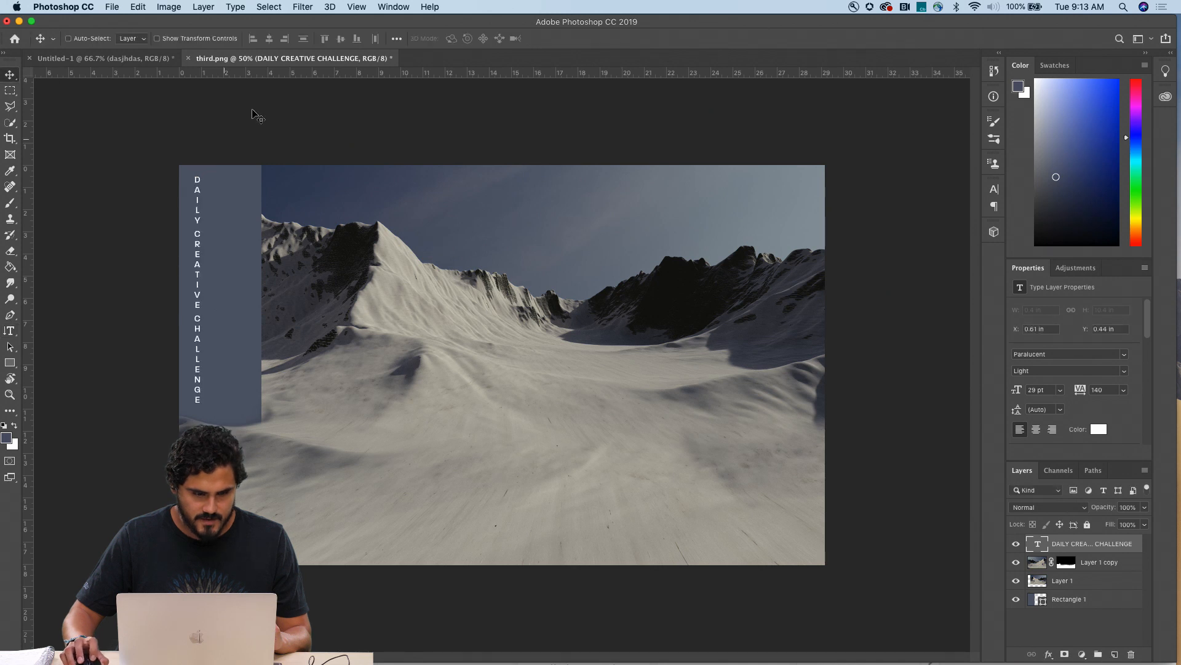
Step: Set the vertical text's font size to 31 pt and move it to about X 0.31 in, Y 0.22 in on the rectangle
{"action": "double_click", "coordinate": [197, 185]}
{"action": "key", "text": "super+a"}
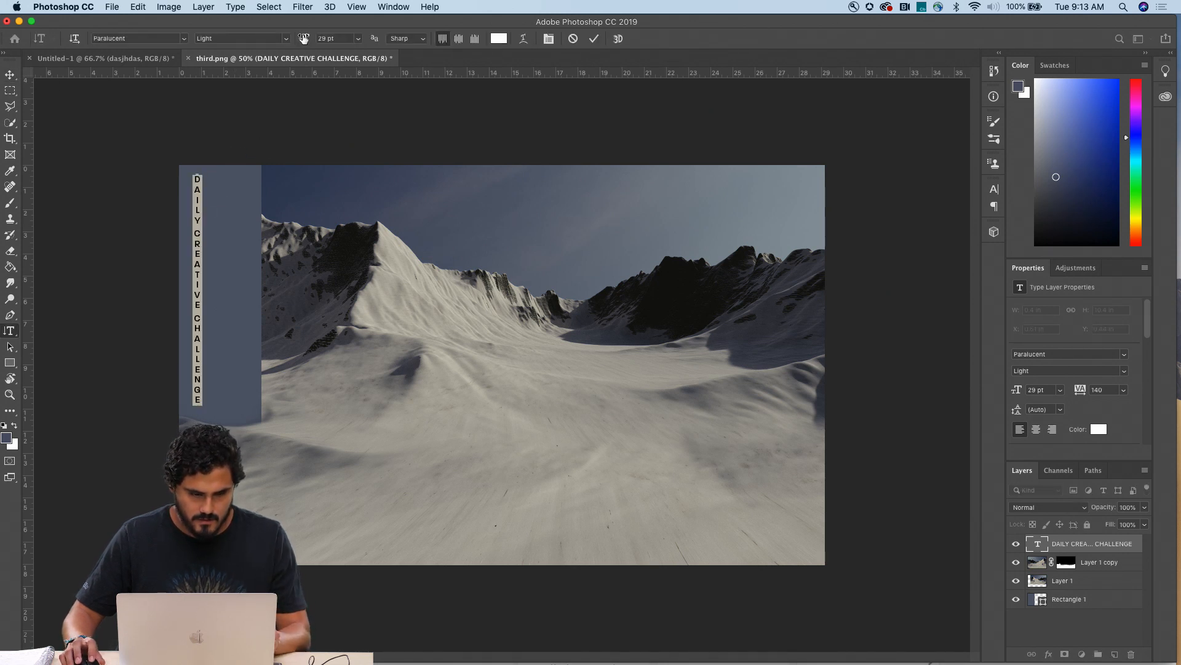
{"action": "left_click_drag", "start_coordinate": [304, 39], "coordinate": [305, 40]}
{"action": "left_click", "coordinate": [10, 74]}
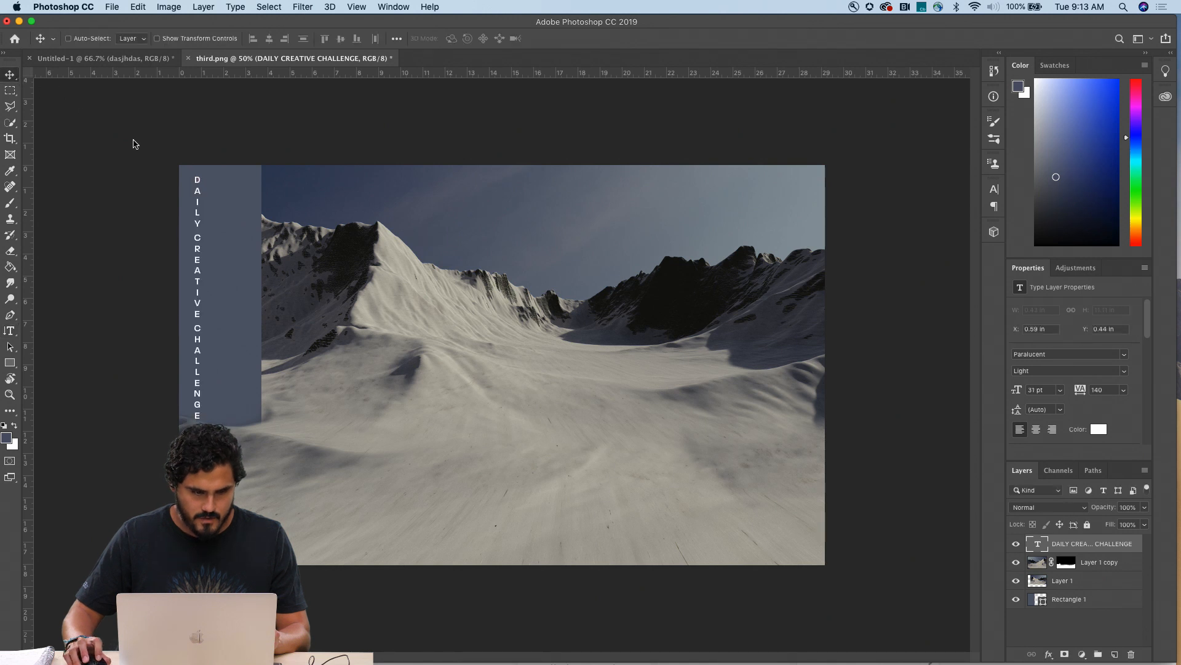
{"action": "left_click_drag", "start_coordinate": [197, 203], "coordinate": [192, 198]}
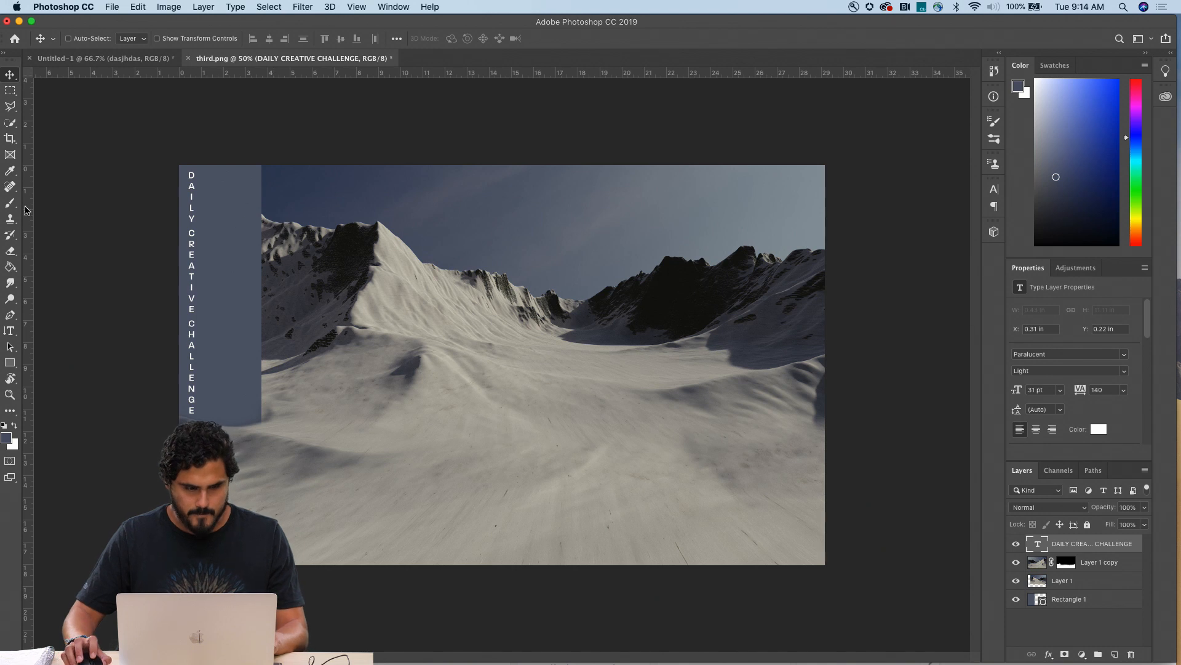
Step: Add the horizontal white text "SAN FRANCISCO - CALIFORNIA" in the sky above the mountains
{"action": "left_click", "coordinate": [10, 331]}
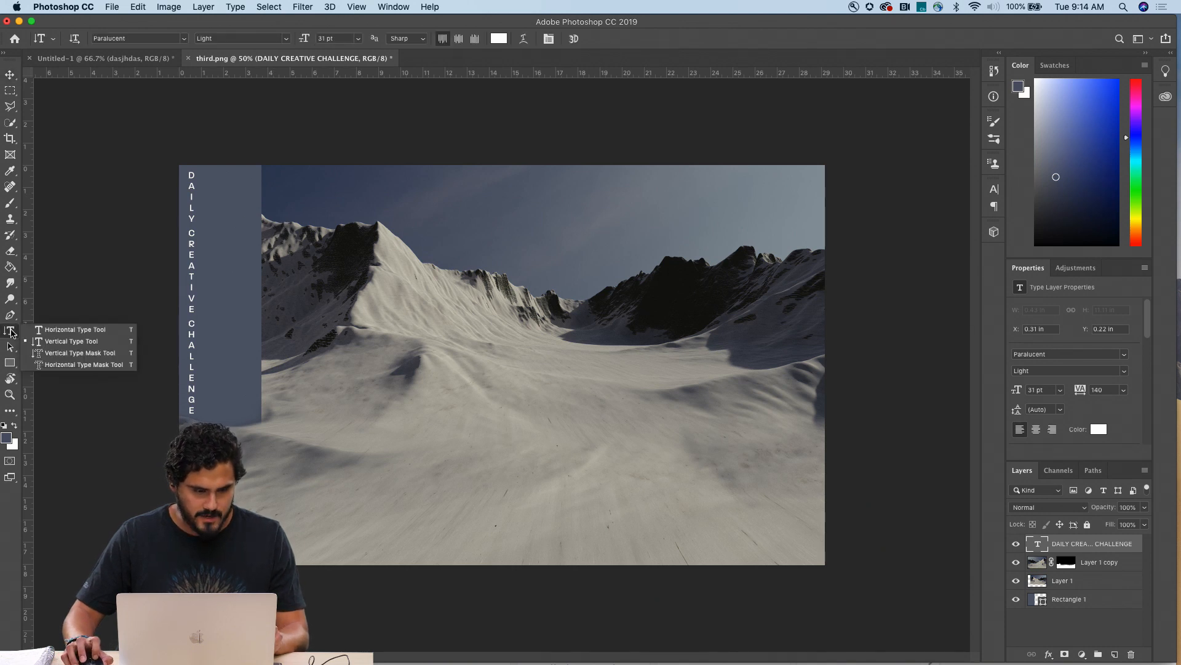
{"action": "left_click", "coordinate": [61, 330]}
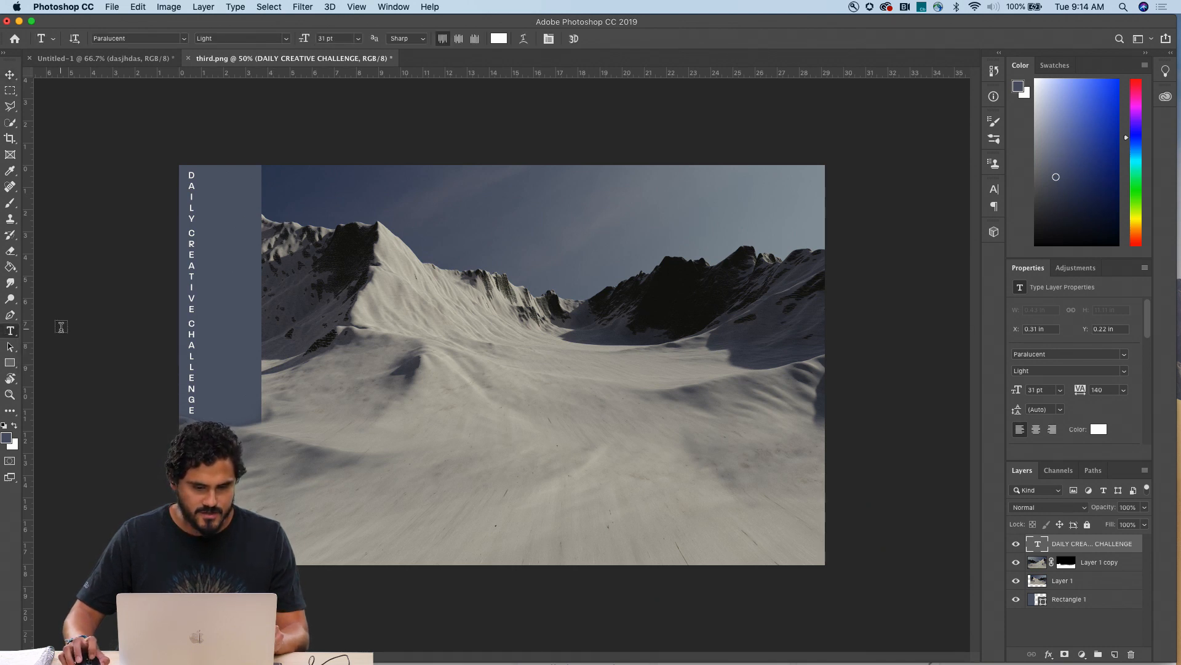
{"action": "left_click", "coordinate": [422, 198]}
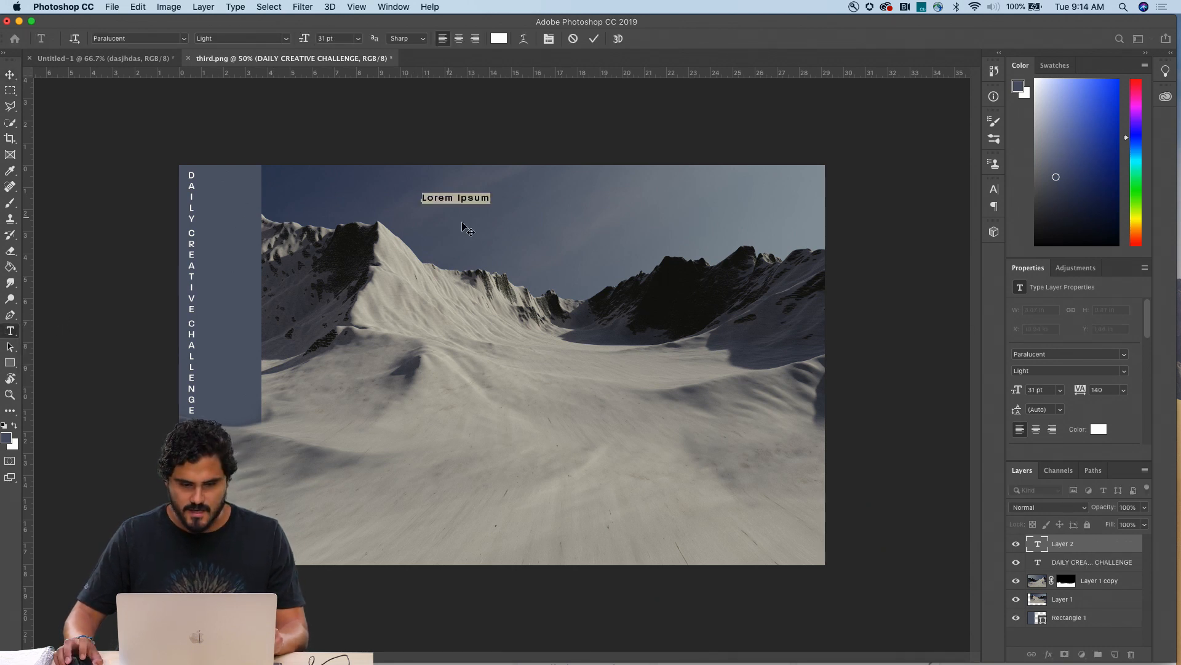
{"action": "triple_click", "coordinate": [466, 188]}
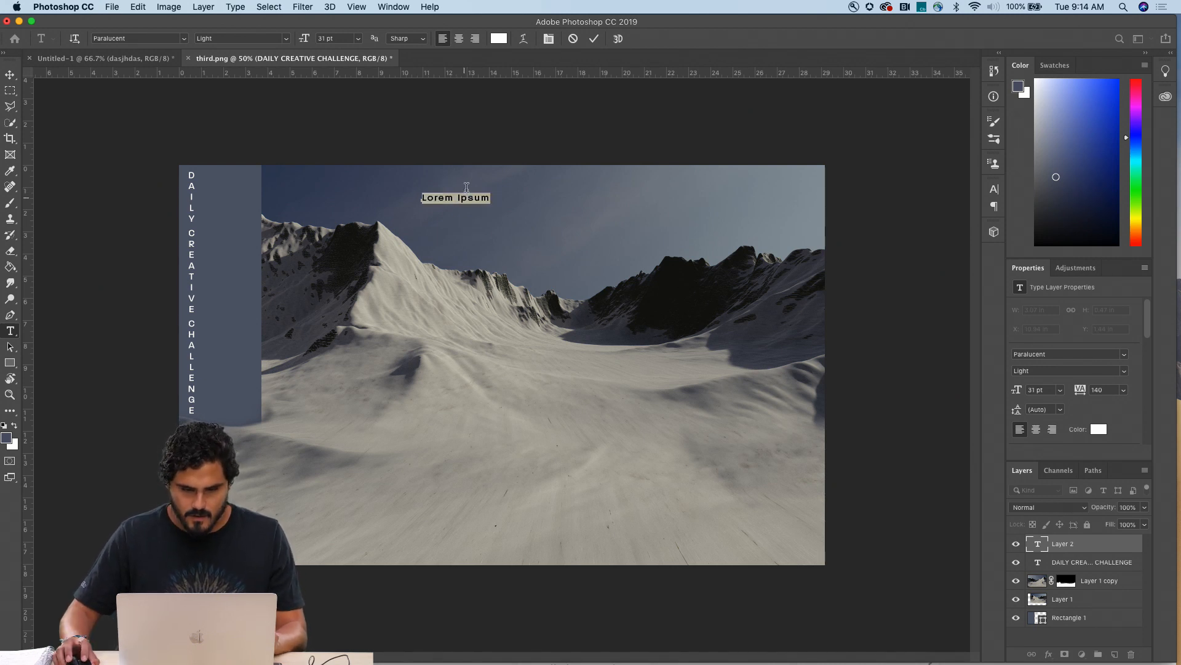
{"action": "type", "text": "SAN FRANCISCO -"}
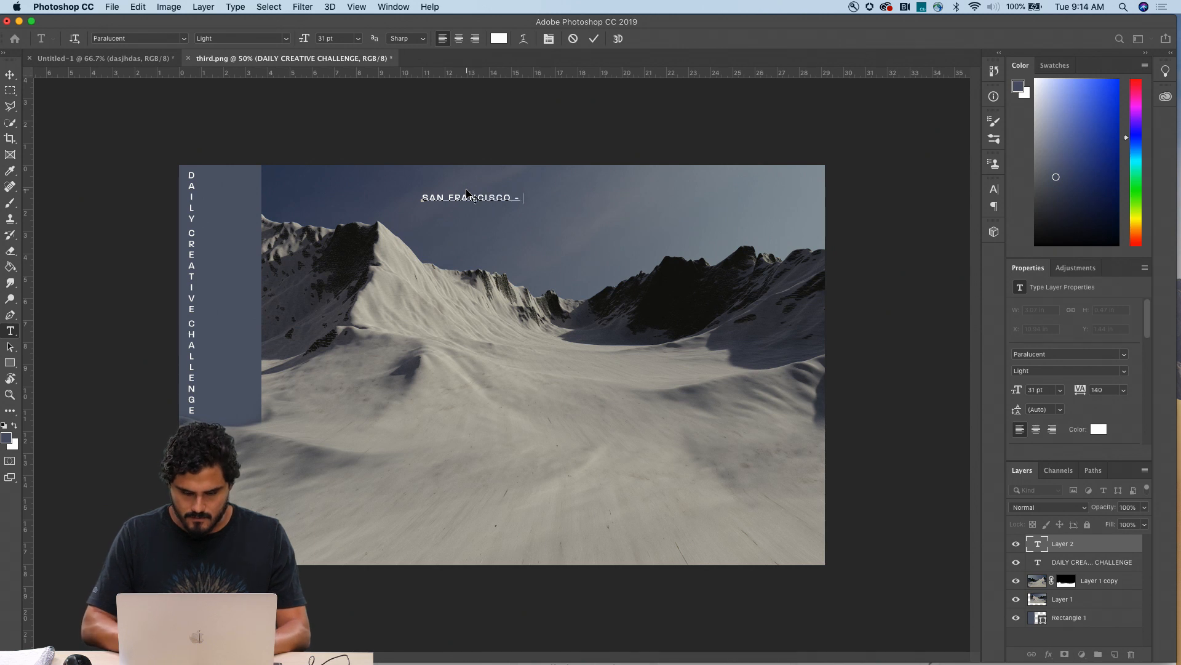
{"action": "type", "text": " CALIFORNIA"}
{"action": "left_click", "coordinate": [11, 77]}
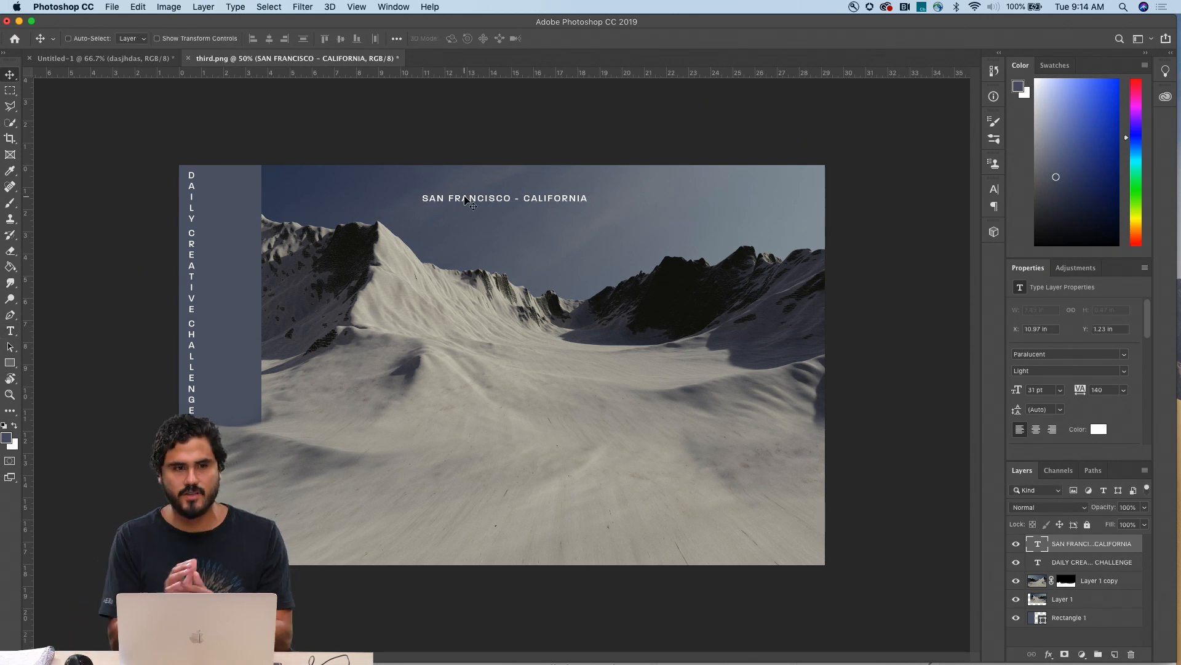
Step: Enlarge the "SAN FRANCISCO - CALIFORNIA" text proportionally to about 150%
{"action": "key", "text": "super+t"}
{"action": "left_click_drag", "start_coordinate": [421, 203], "coordinate": [340, 228]}
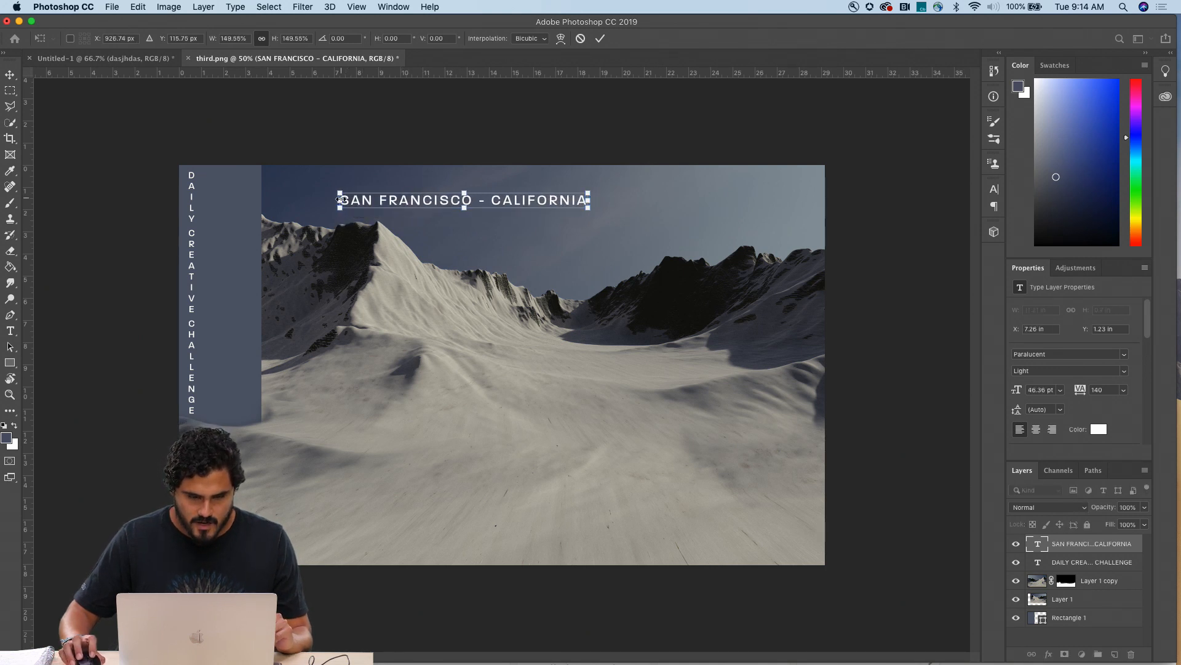
Step: Rotate the "SAN FRANCISCO - CALIFORNIA" text to -90° and move it onto the slate rectangle beside "DAILY CREATIVE CHALLENGE", at about X 1.44 in, Y 0.2 in
{"action": "left_click_drag", "start_coordinate": [329, 188], "coordinate": [368, 180]}
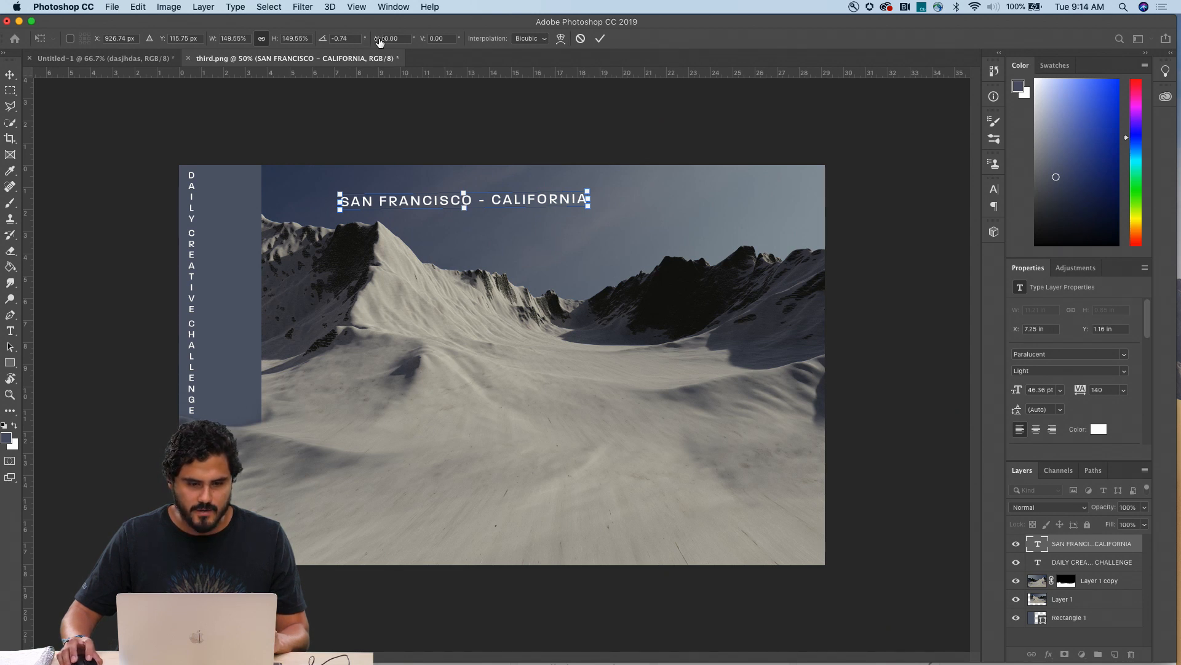
{"action": "double_click", "coordinate": [348, 40]}
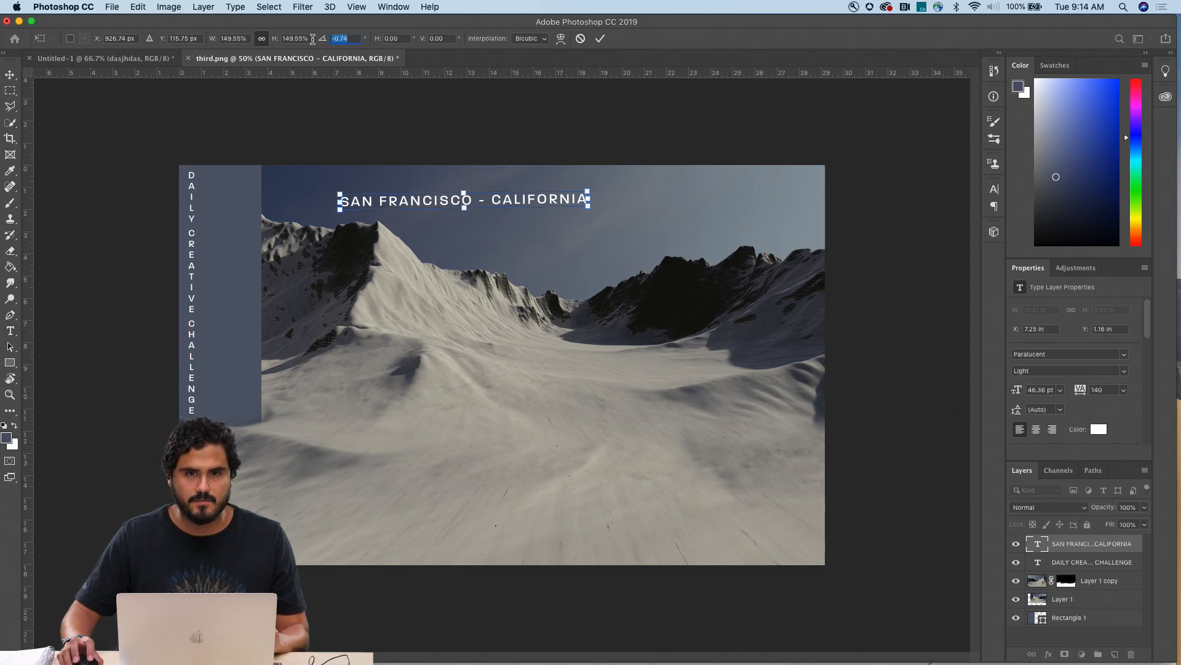
{"action": "type", "text": "-90"}
{"action": "key", "text": "Return"}
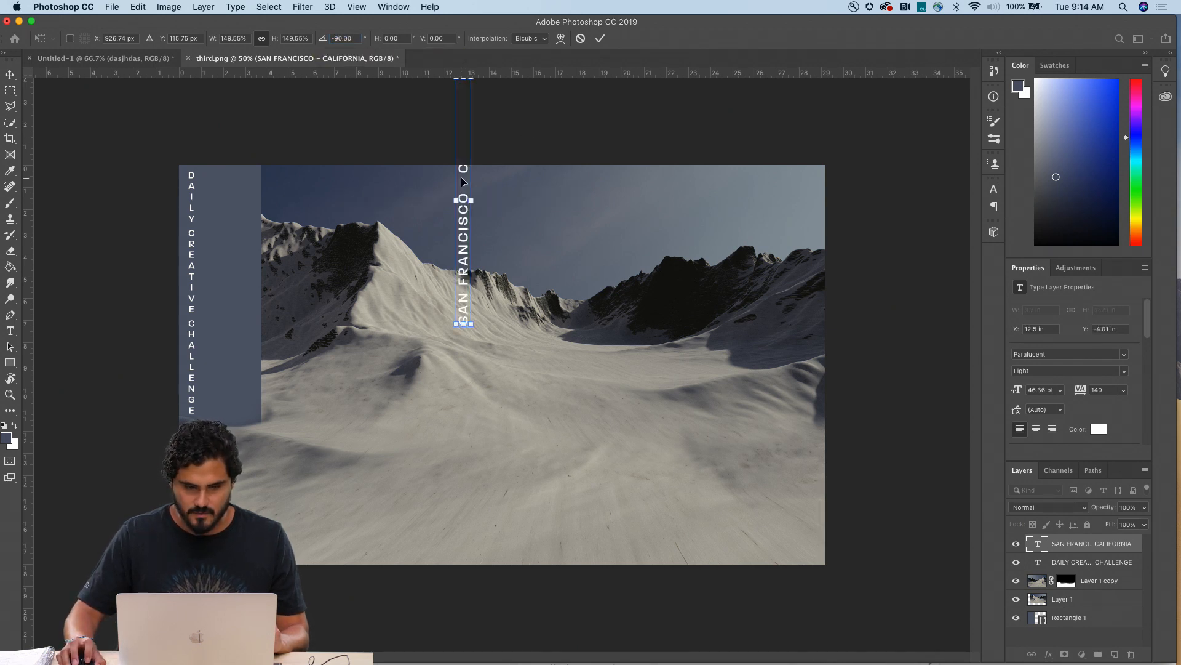
{"action": "key", "text": "Return"}
{"action": "left_click_drag", "start_coordinate": [452, 212], "coordinate": [219, 307]}
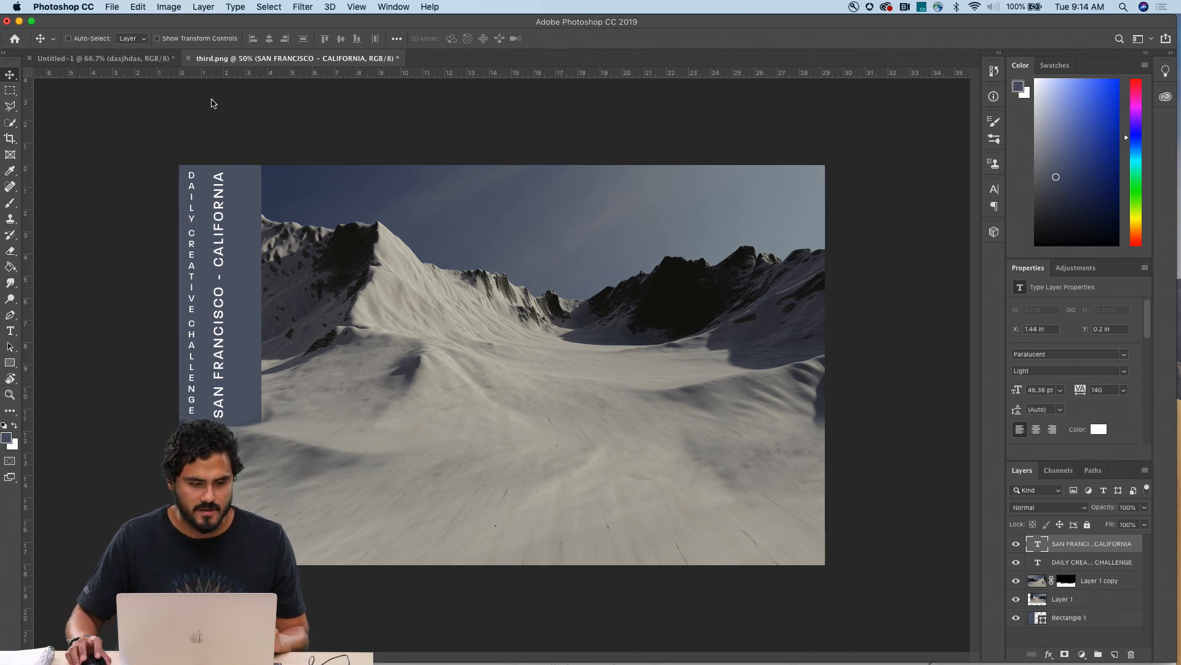
Step: Add the horizontal white text "IMPOSSIBLE" at 49 pt in the sky above the mountains
{"action": "left_click", "coordinate": [10, 330]}
{"action": "left_click", "coordinate": [408, 196]}
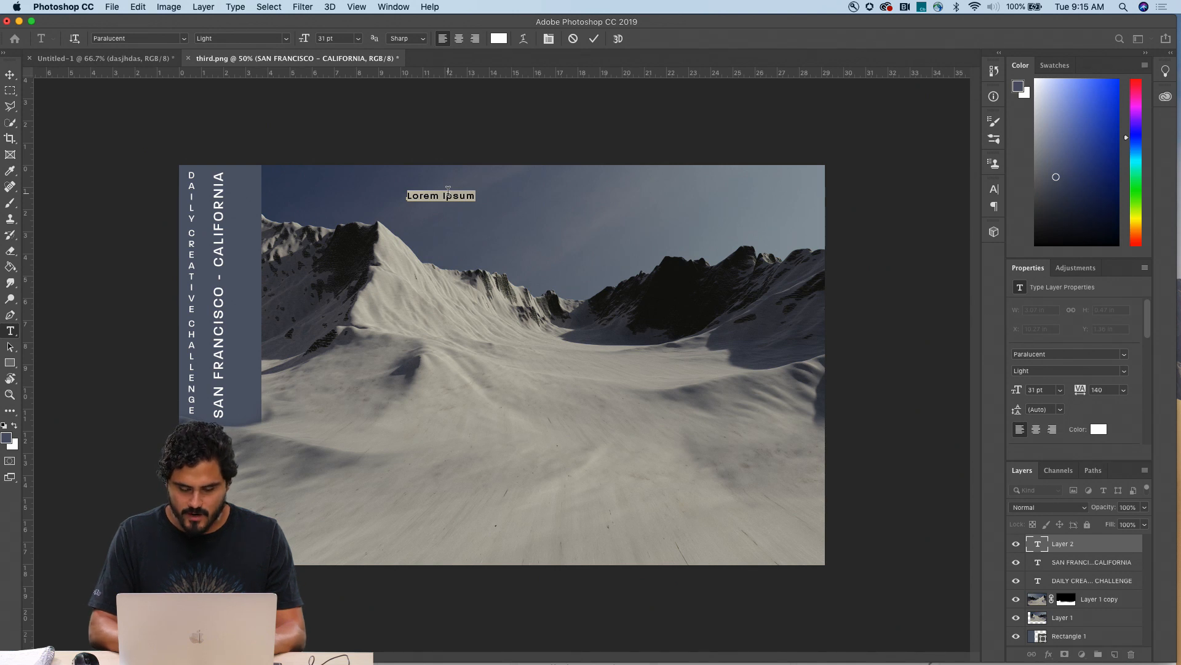
{"action": "key", "text": "BackSpace"}
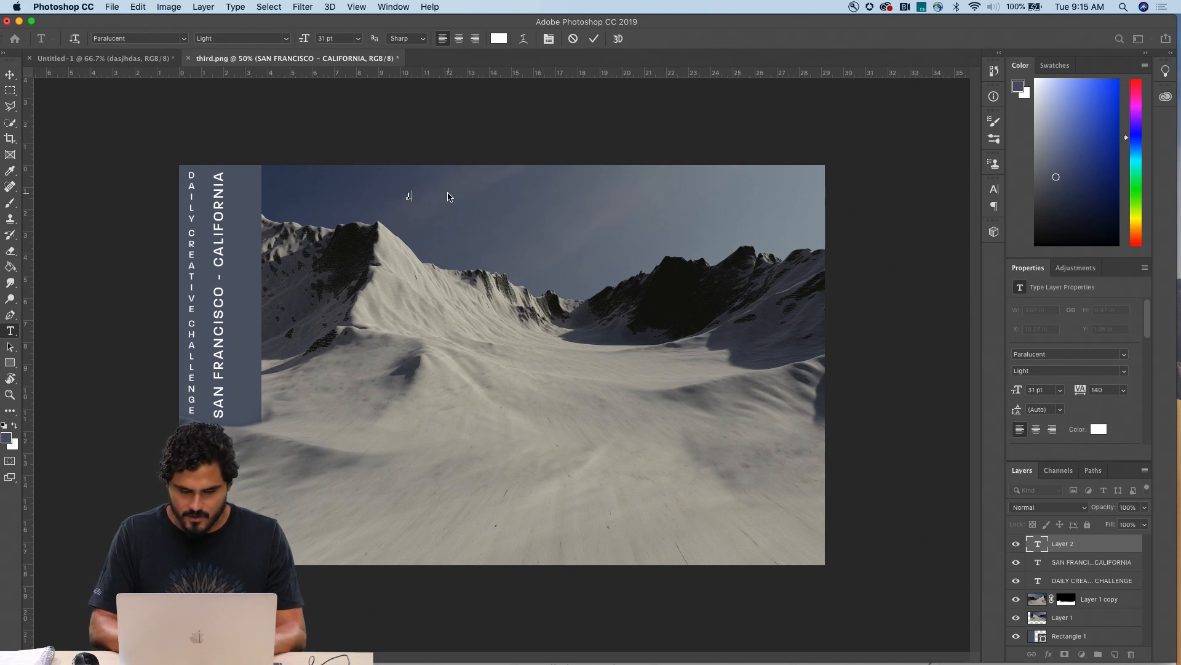
{"action": "type", "text": "IMPOSSIBLE"}
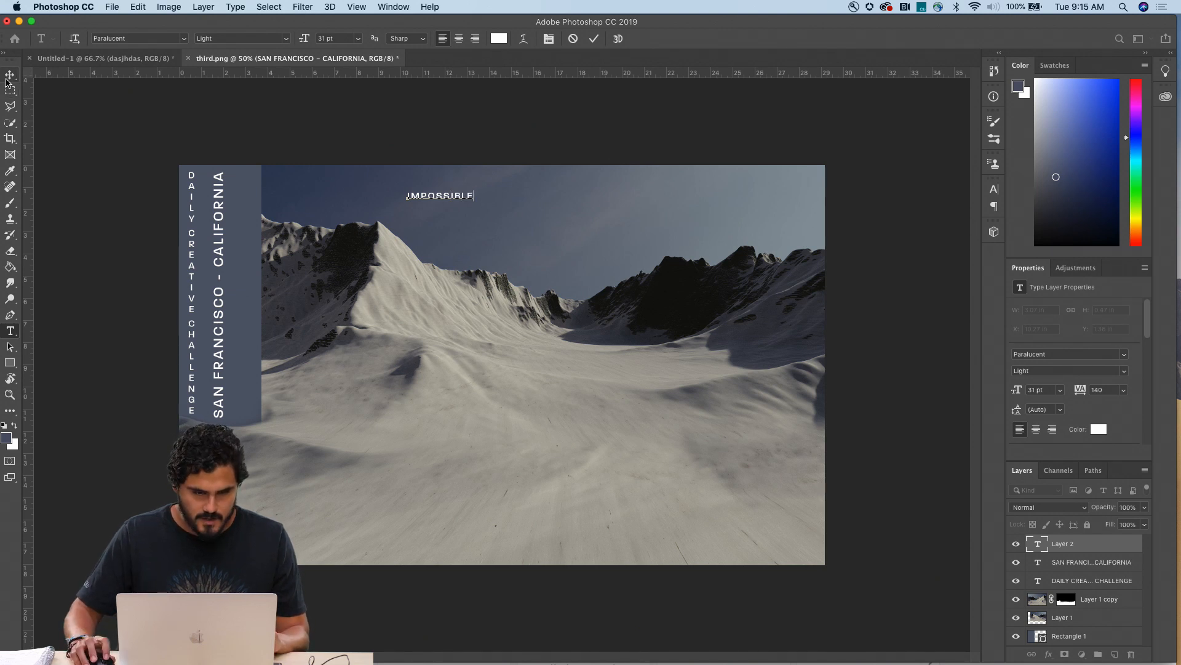
{"action": "left_click_drag", "start_coordinate": [304, 40], "coordinate": [315, 42]}
{"action": "left_click_drag", "start_coordinate": [472, 194], "coordinate": [394, 196]}
{"action": "left_click_drag", "start_coordinate": [311, 43], "coordinate": [317, 38]}
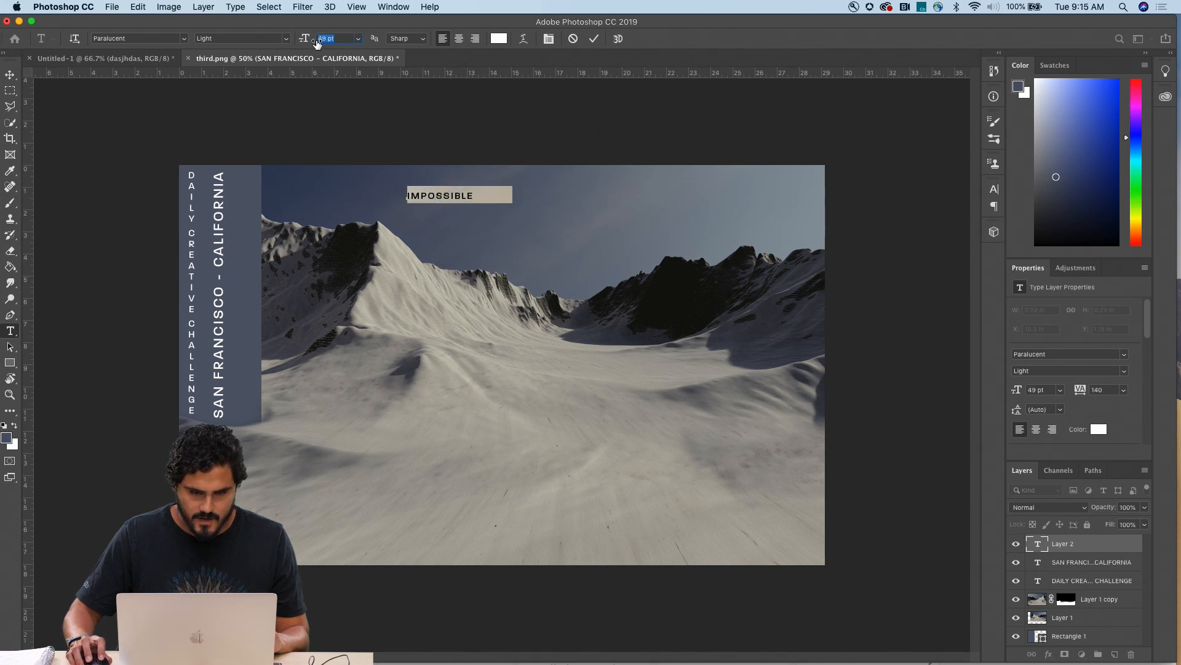
{"action": "key", "text": "BackSpace"}
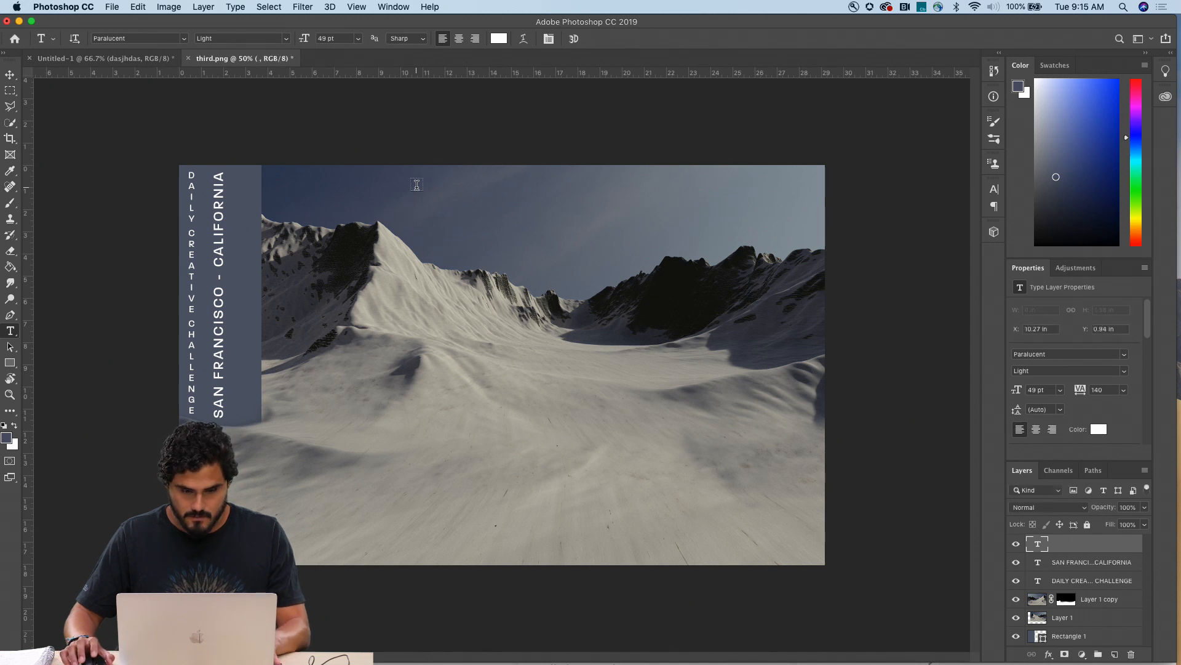
{"action": "left_click", "coordinate": [415, 207]}
{"action": "type", "text": "IMPOSS"}
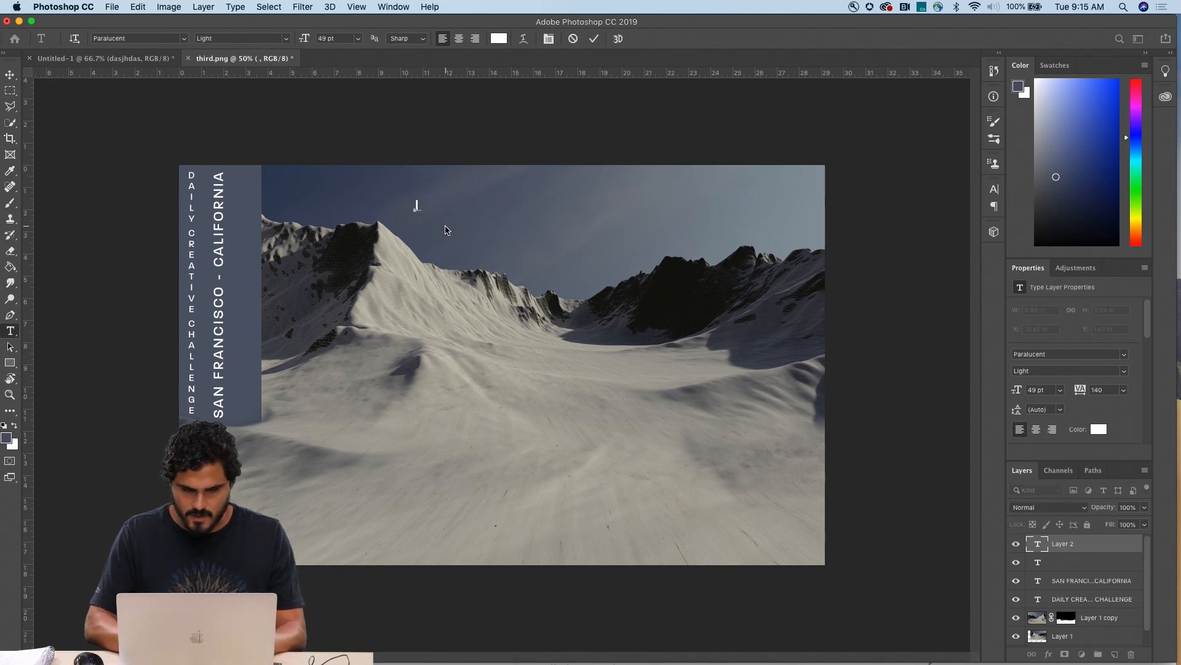
{"action": "type", "text": "IBLE"}
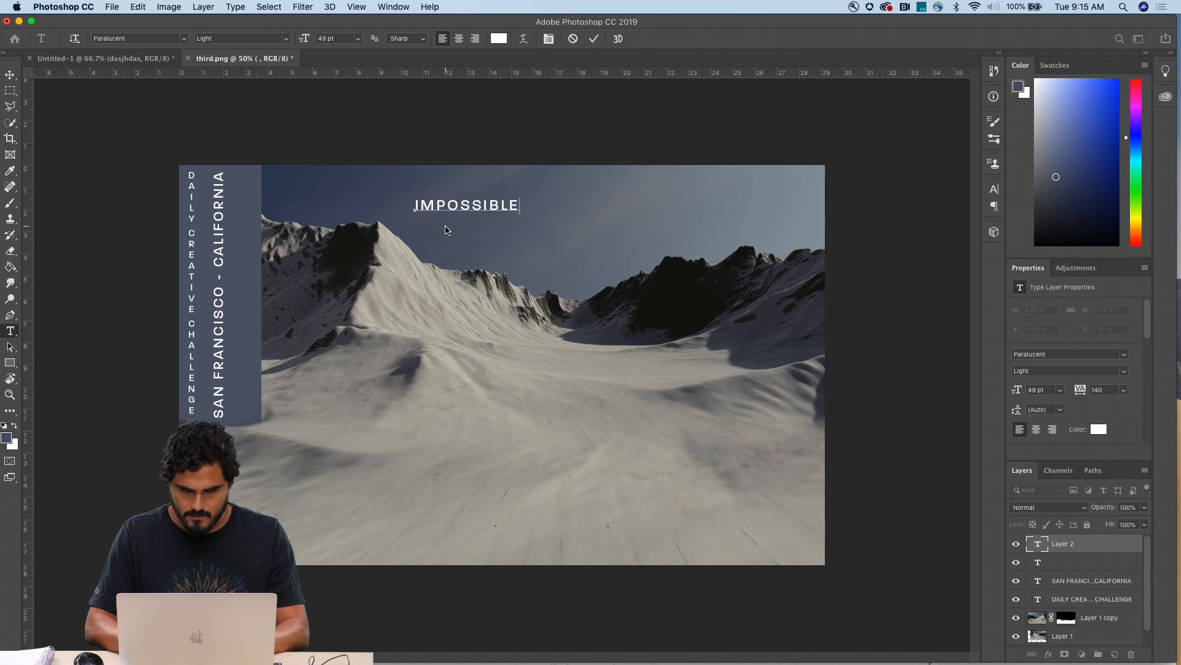
{"action": "left_click", "coordinate": [594, 40]}
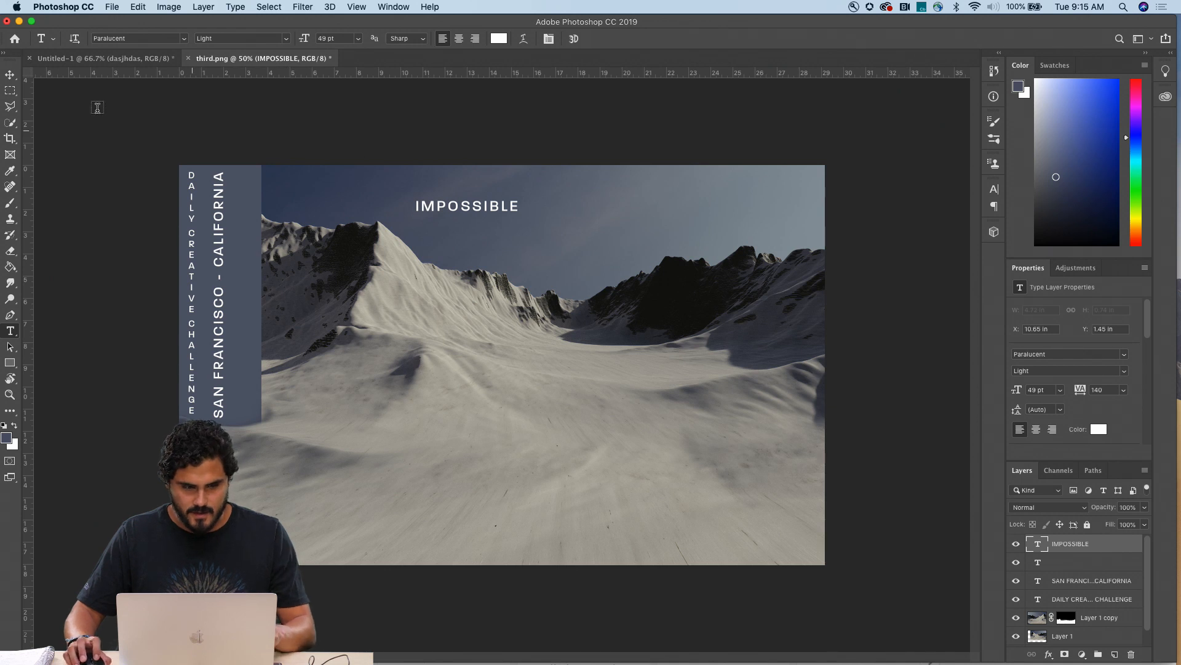
Step: Rotate "IMPOSSIBLE" to read upward at about 54 pt and place it beside "SAN FRANCISCO - CALIFORNIA" at about X 2.59 in, Y 0.16 in
{"action": "key", "text": "v"}
{"action": "key", "text": "super+t"}
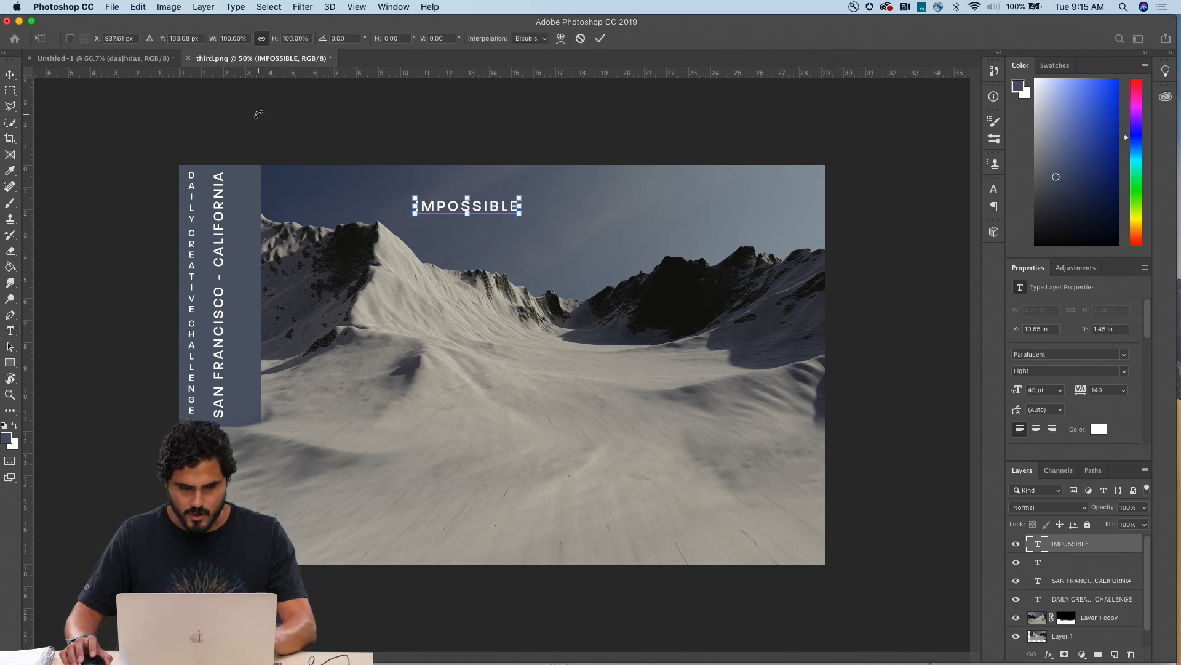
{"action": "left_click_drag", "start_coordinate": [410, 195], "coordinate": [446, 271]}
{"action": "left_click_drag", "start_coordinate": [460, 203], "coordinate": [246, 200]}
{"action": "key", "text": "Return"}
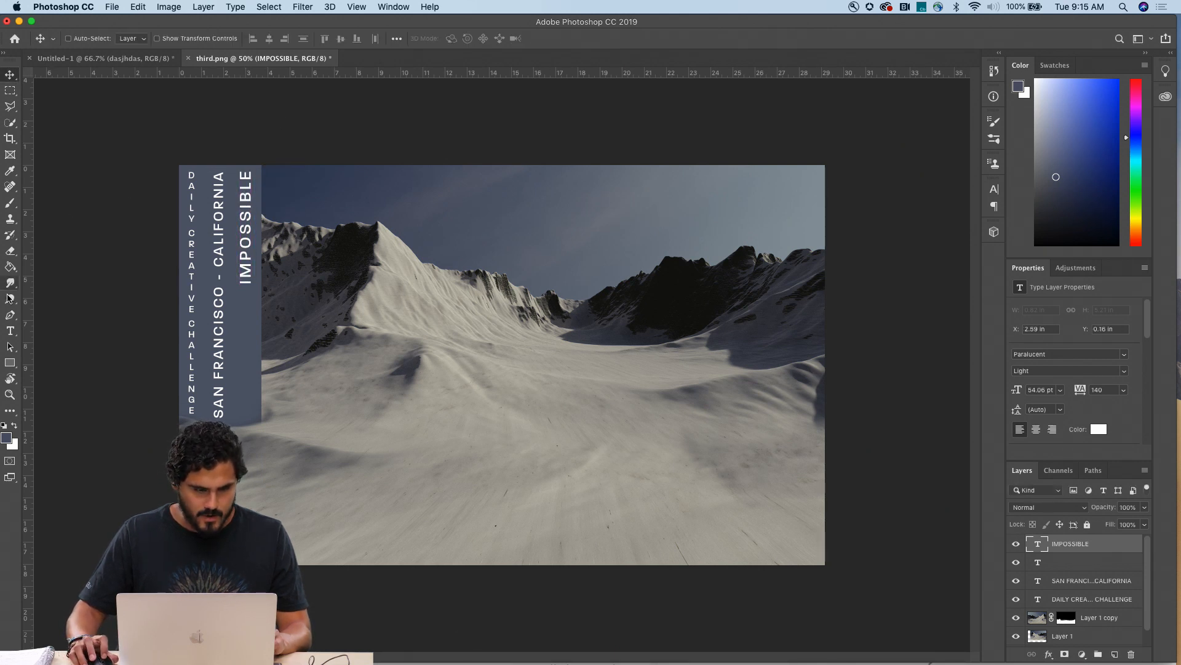
Step: Add the vertical white text "STORIES" at 49 pt and place it directly below "IMPOSSIBLE" on the slate rectangle
{"action": "left_click", "coordinate": [10, 330]}
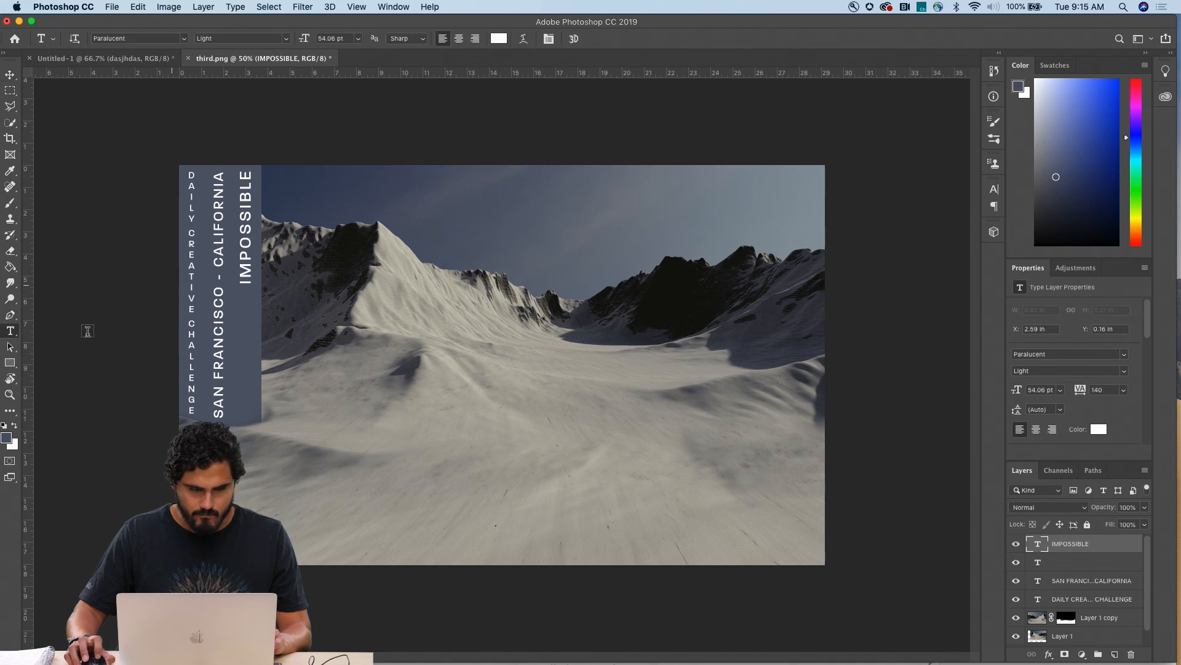
{"action": "left_click", "coordinate": [14, 337]}
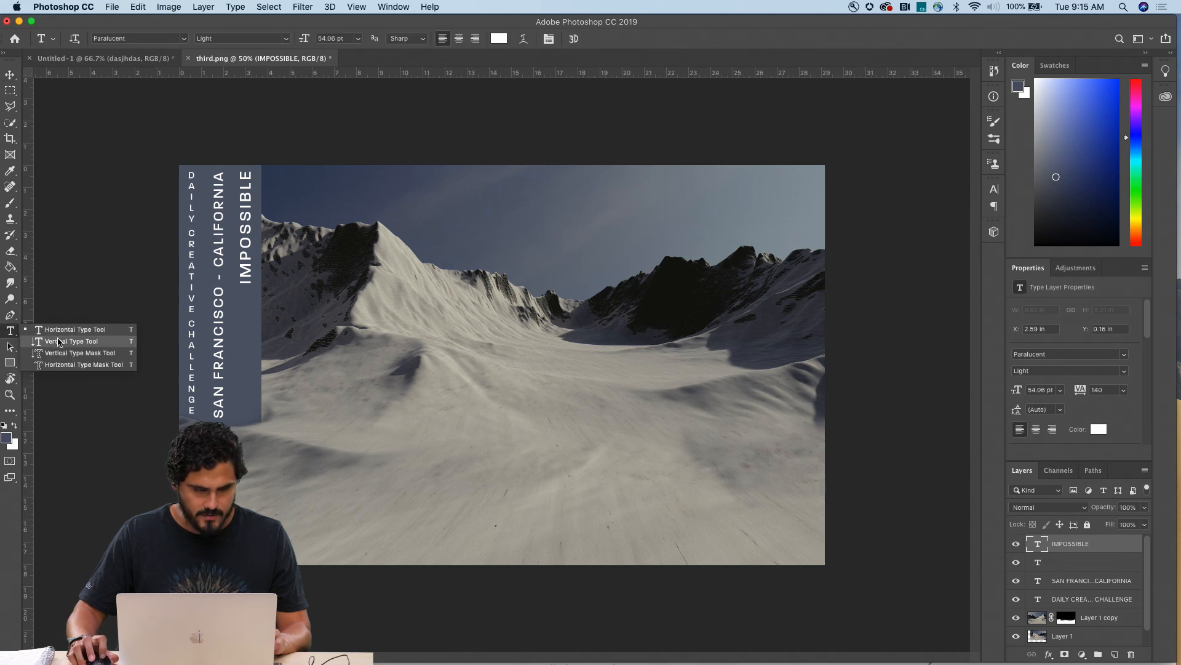
{"action": "left_click", "coordinate": [59, 341]}
{"action": "left_click", "coordinate": [440, 255]}
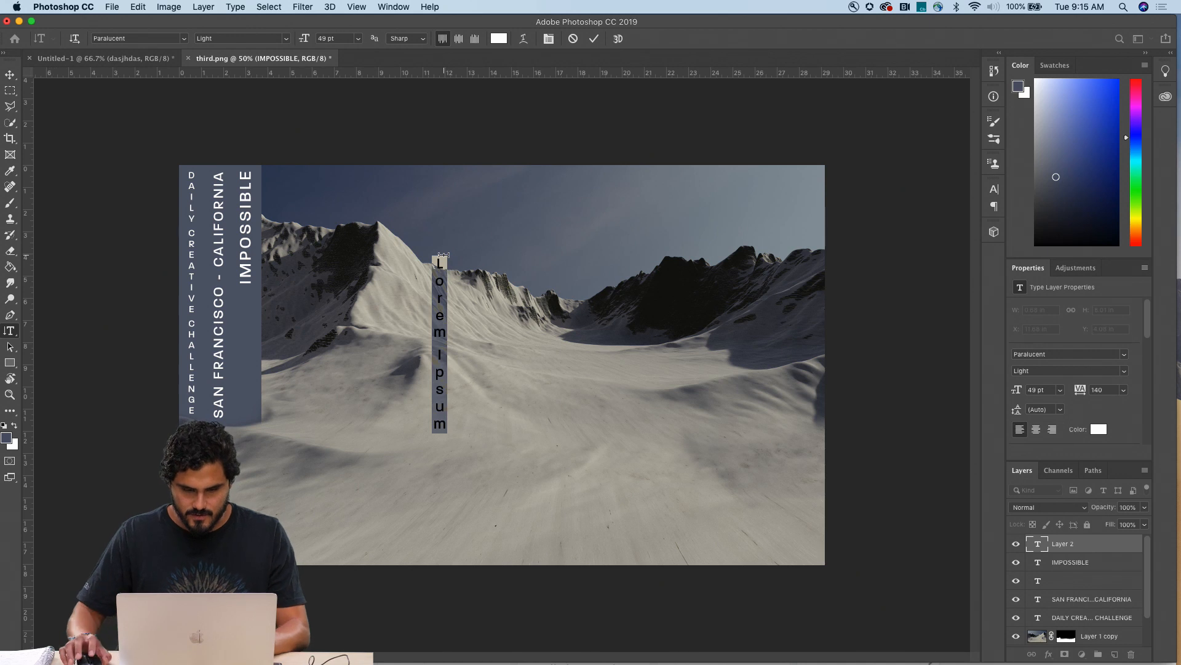
{"action": "type", "text": "STORIES"}
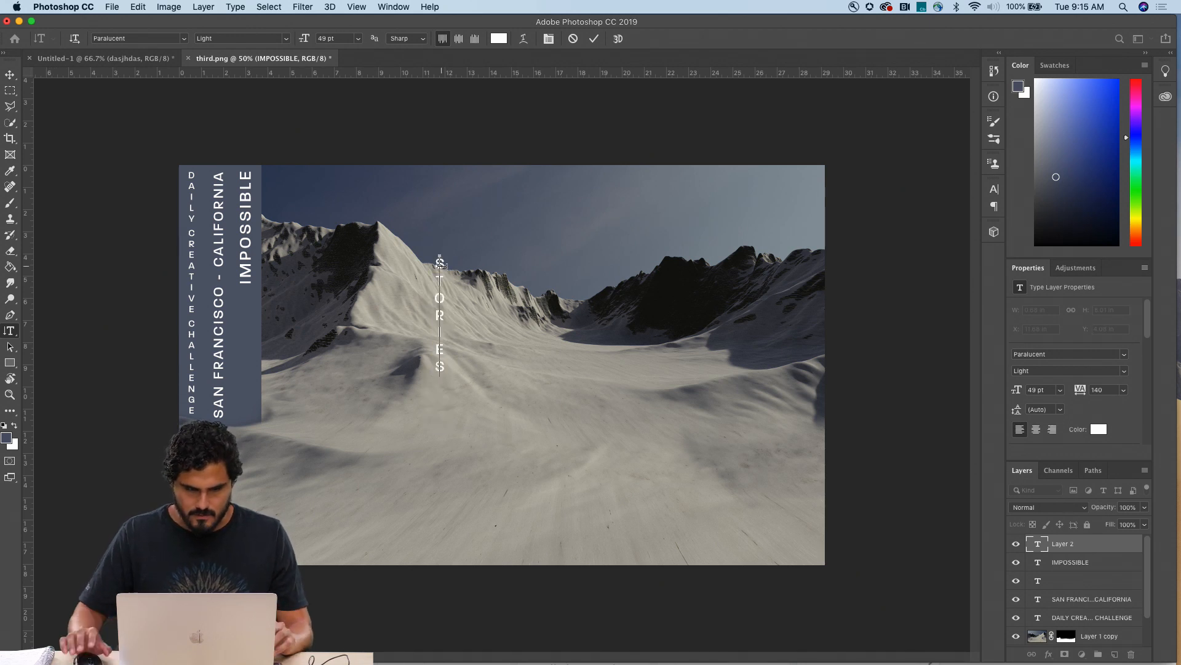
{"action": "key", "text": "super+Return"}
{"action": "key", "text": "v"}
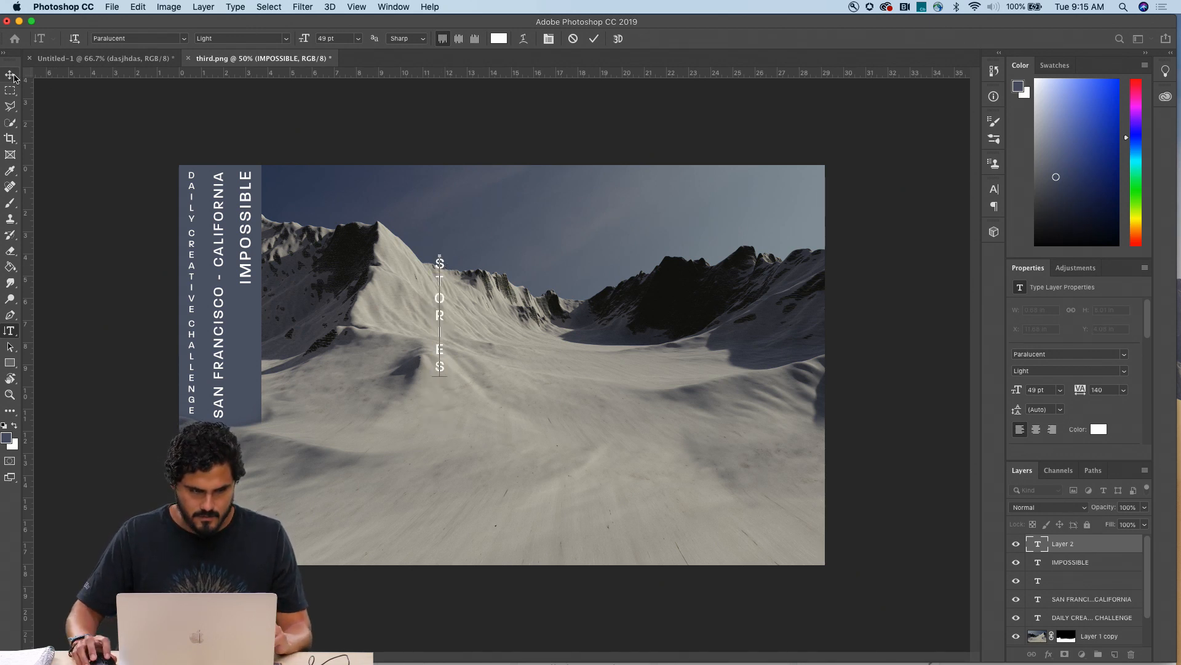
{"action": "left_click_drag", "start_coordinate": [446, 292], "coordinate": [245, 328]}
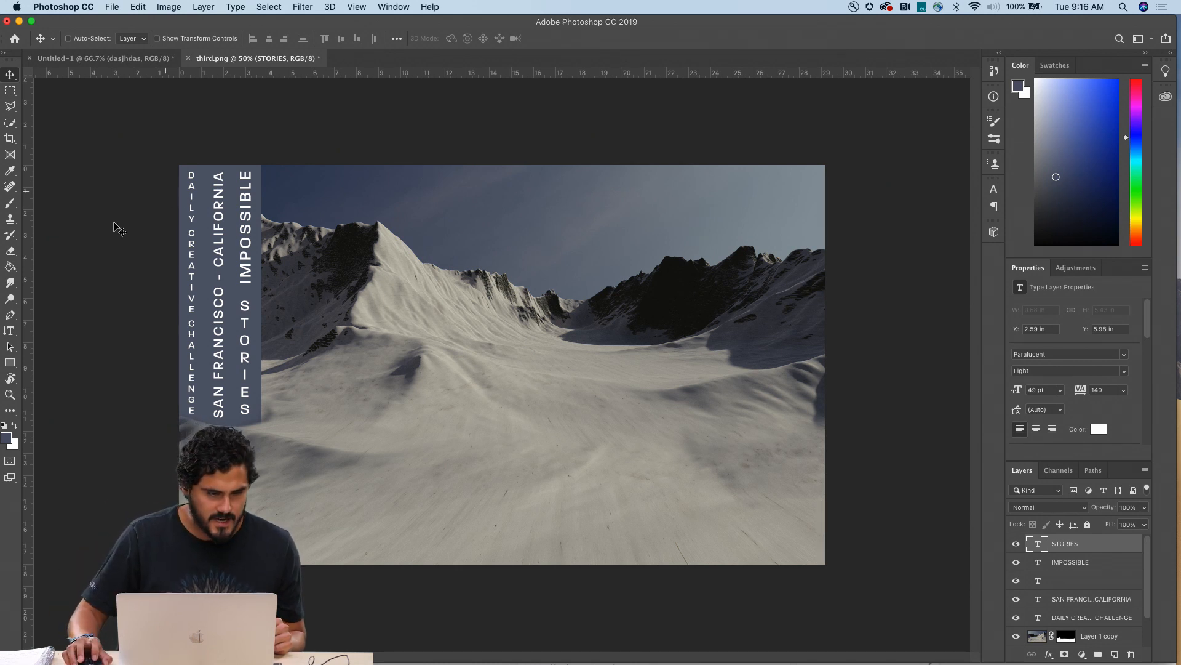
Step: Configure the Line tool with no fill and a solid white 3 px stroke
{"action": "left_click", "coordinate": [10, 362]}
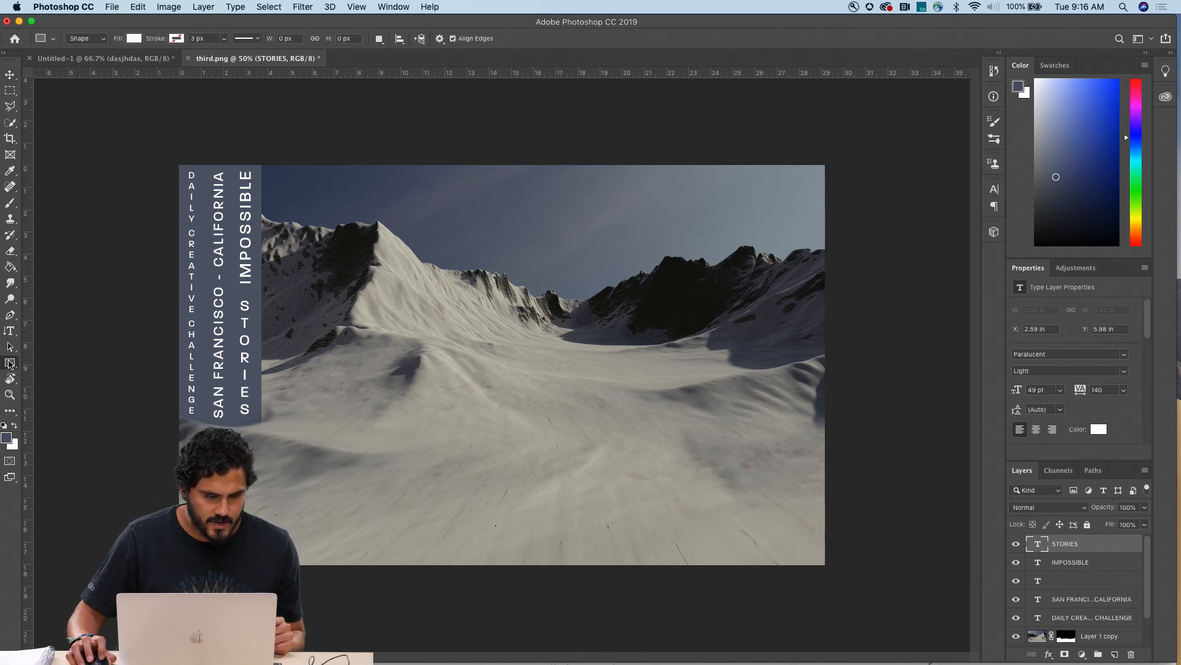
{"action": "left_click", "coordinate": [62, 408]}
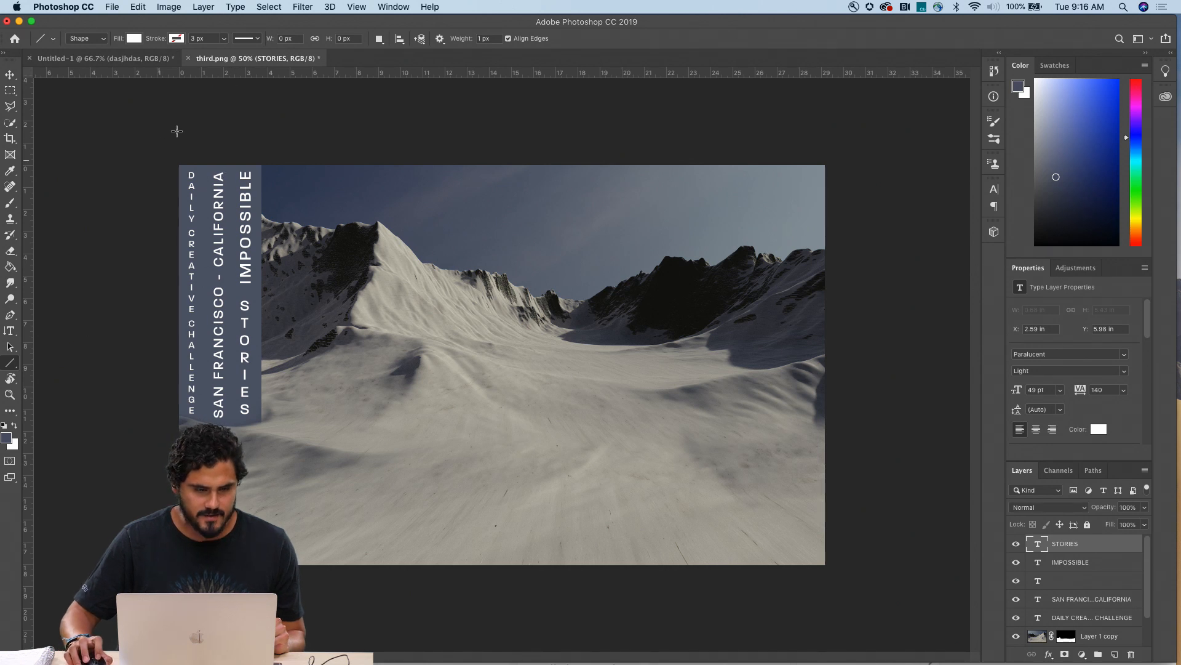
{"action": "left_click", "coordinate": [134, 39]}
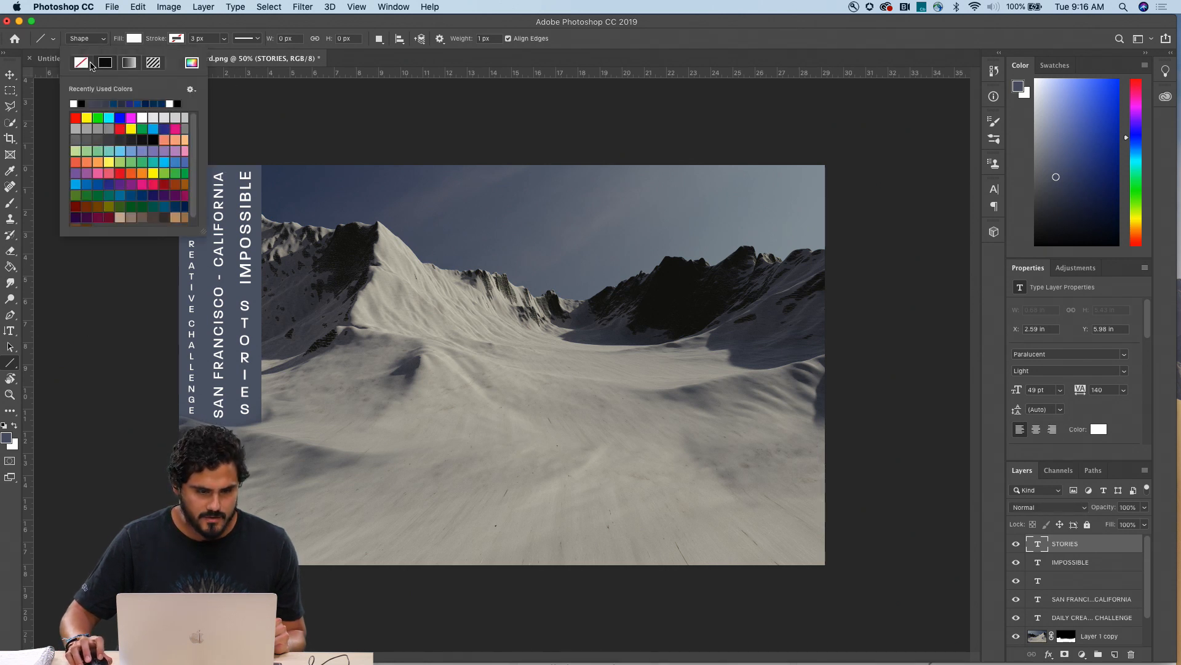
{"action": "left_click", "coordinate": [141, 37]}
{"action": "left_click", "coordinate": [134, 39]}
{"action": "left_click", "coordinate": [81, 62]}
{"action": "left_click", "coordinate": [173, 40]}
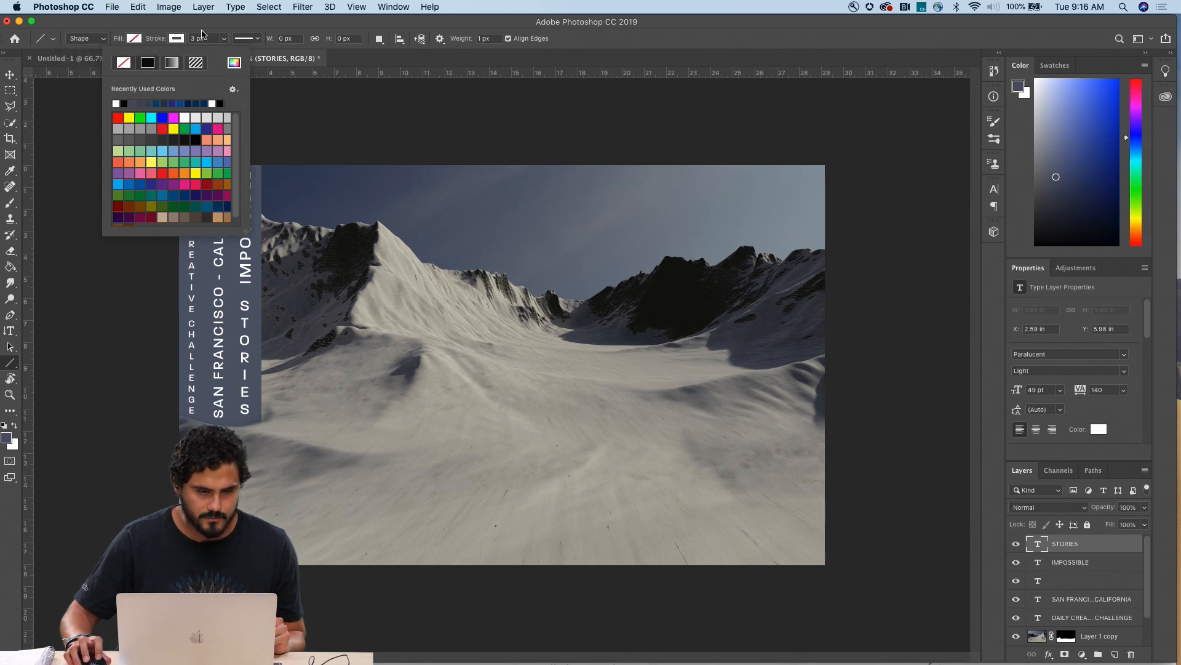
{"action": "left_click", "coordinate": [203, 24]}
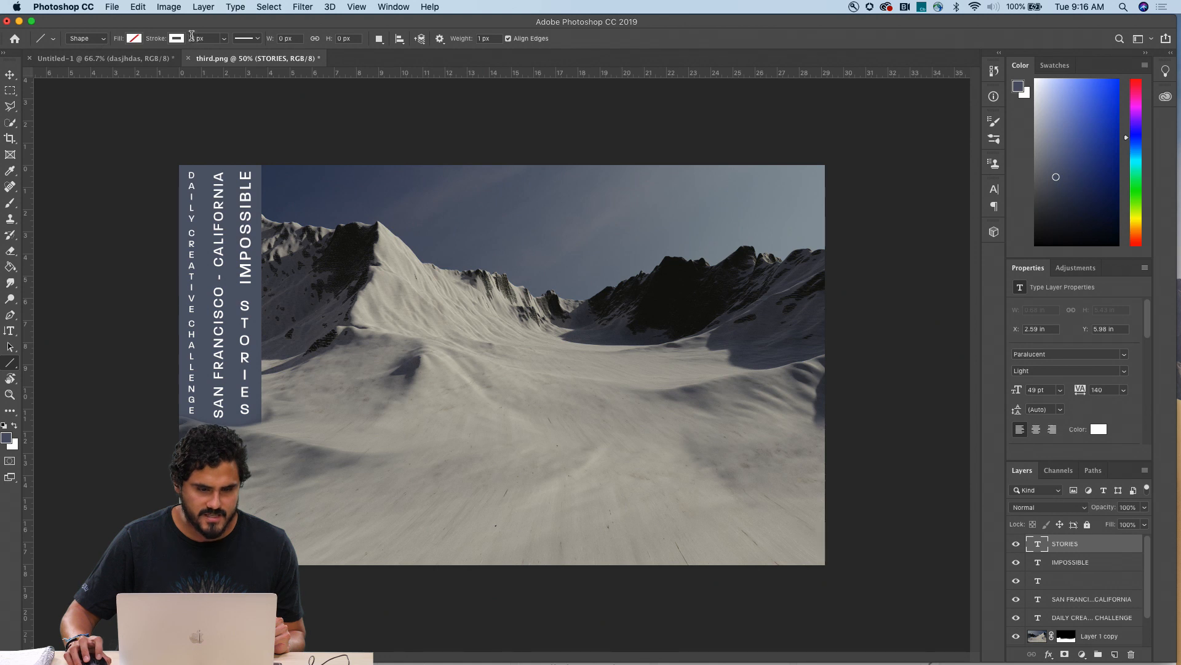
{"action": "left_click", "coordinate": [249, 39]}
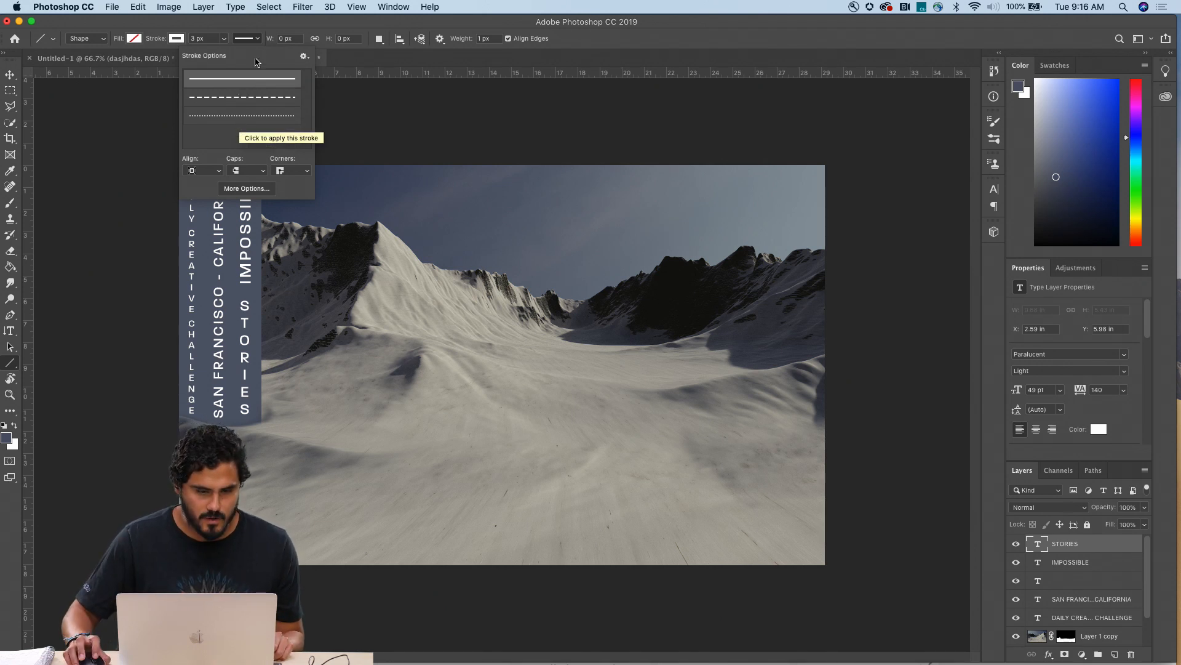
{"action": "left_click", "coordinate": [248, 40]}
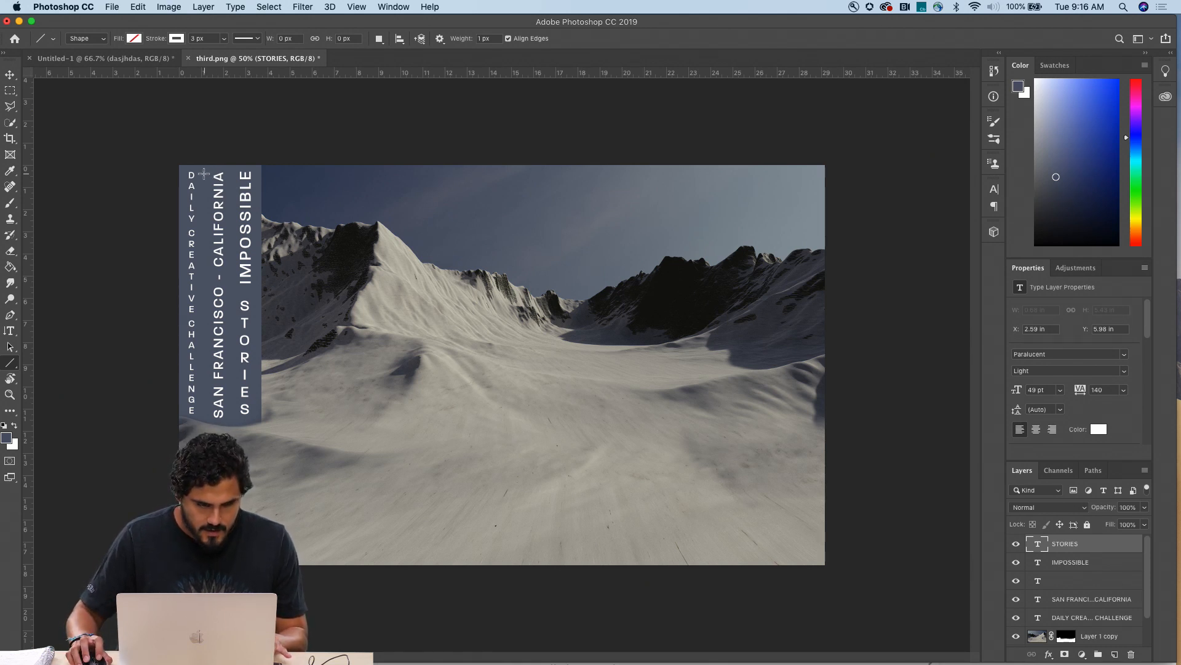
Step: Draw a vertical divider line between the first two text columns and place a duplicate between the second and third columns
{"action": "left_click_drag", "start_coordinate": [203, 174], "coordinate": [205, 414]}
{"action": "left_click", "coordinate": [10, 74]}
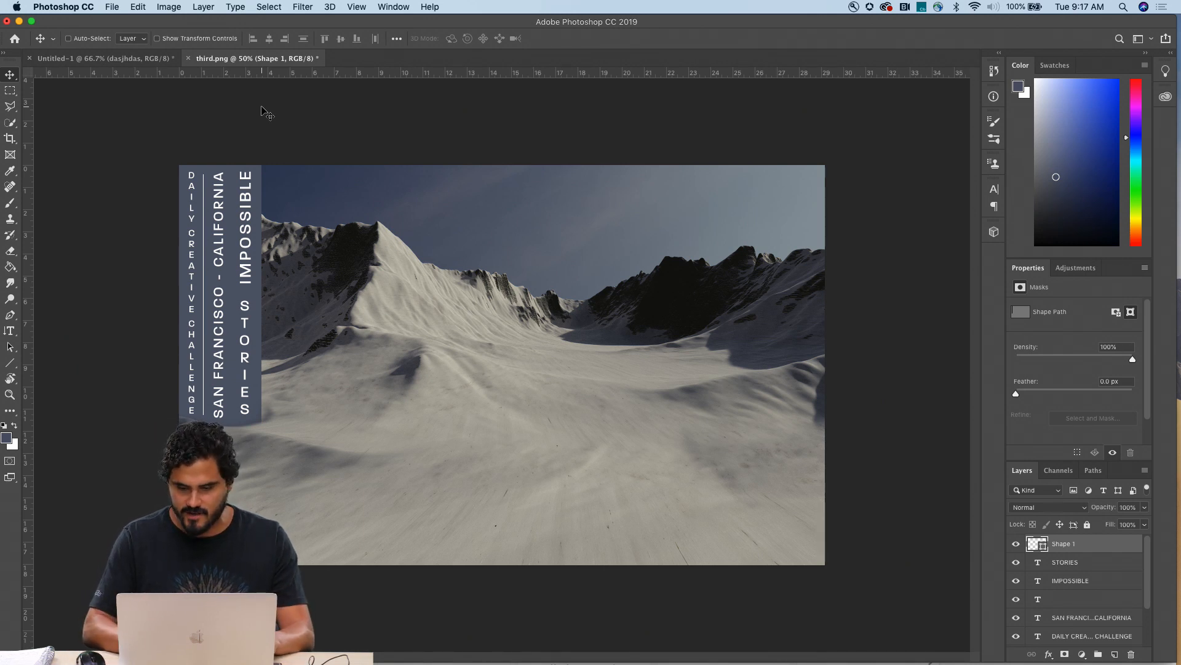
{"action": "key", "text": "super+j"}
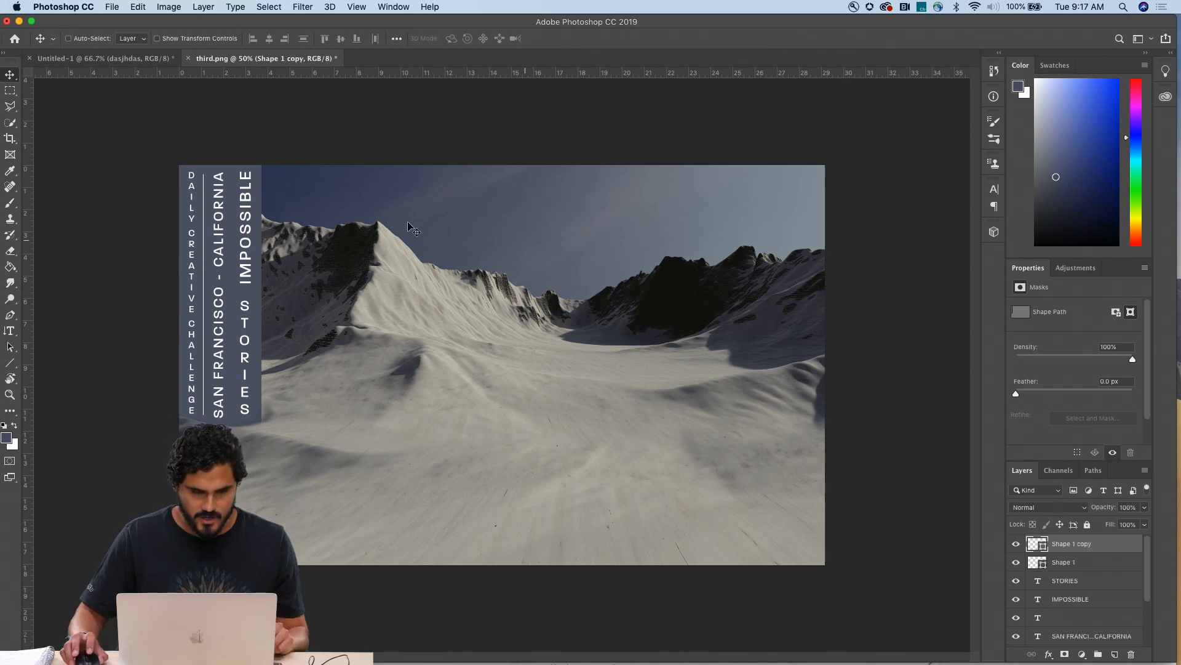
{"action": "left_click_drag", "start_coordinate": [203, 246], "coordinate": [233, 248]}
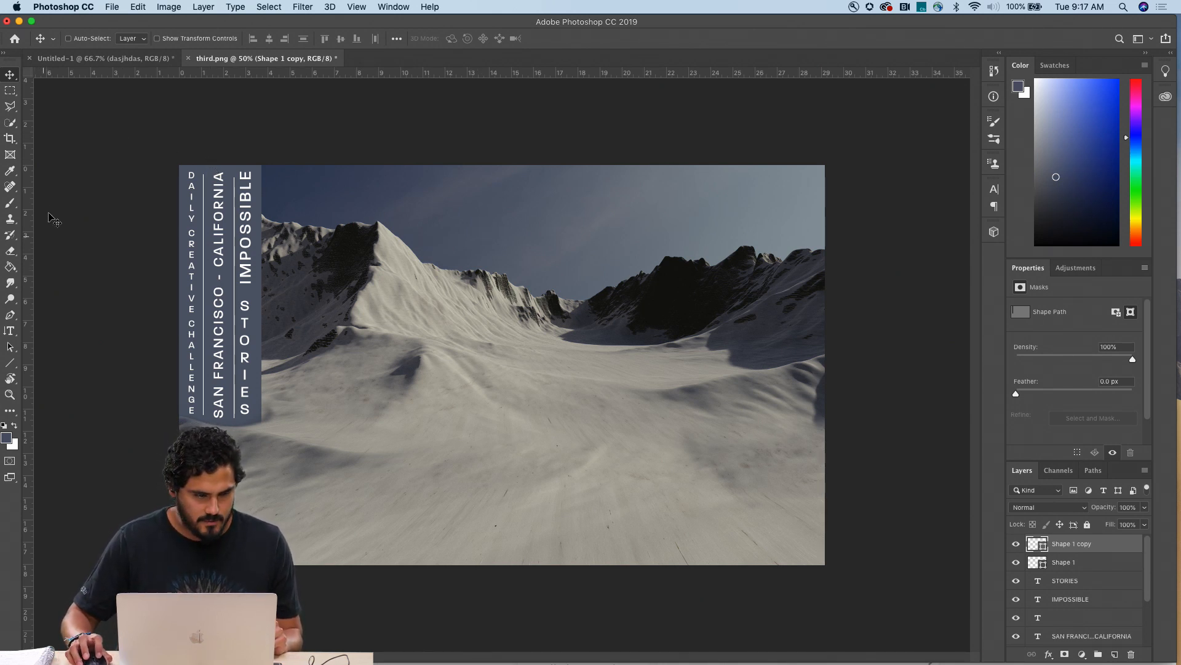
Step: Add the horizontal white text "SNOW" at 70 pt in the middle of the snow field
{"action": "left_click", "coordinate": [10, 330]}
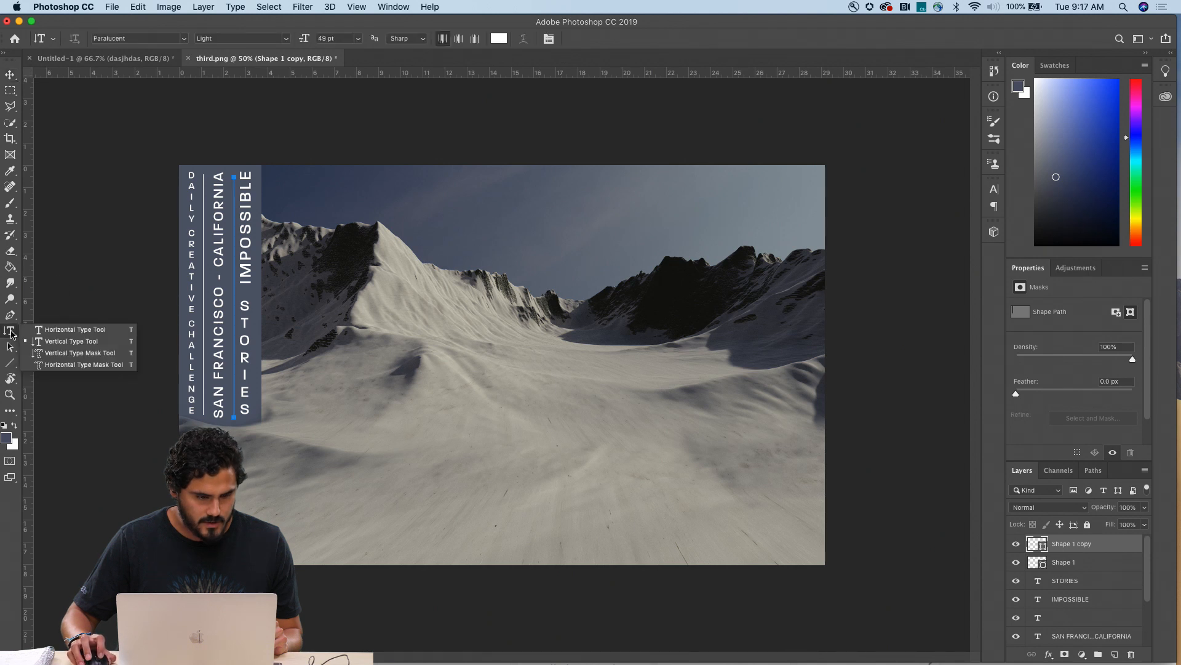
{"action": "left_click", "coordinate": [49, 332]}
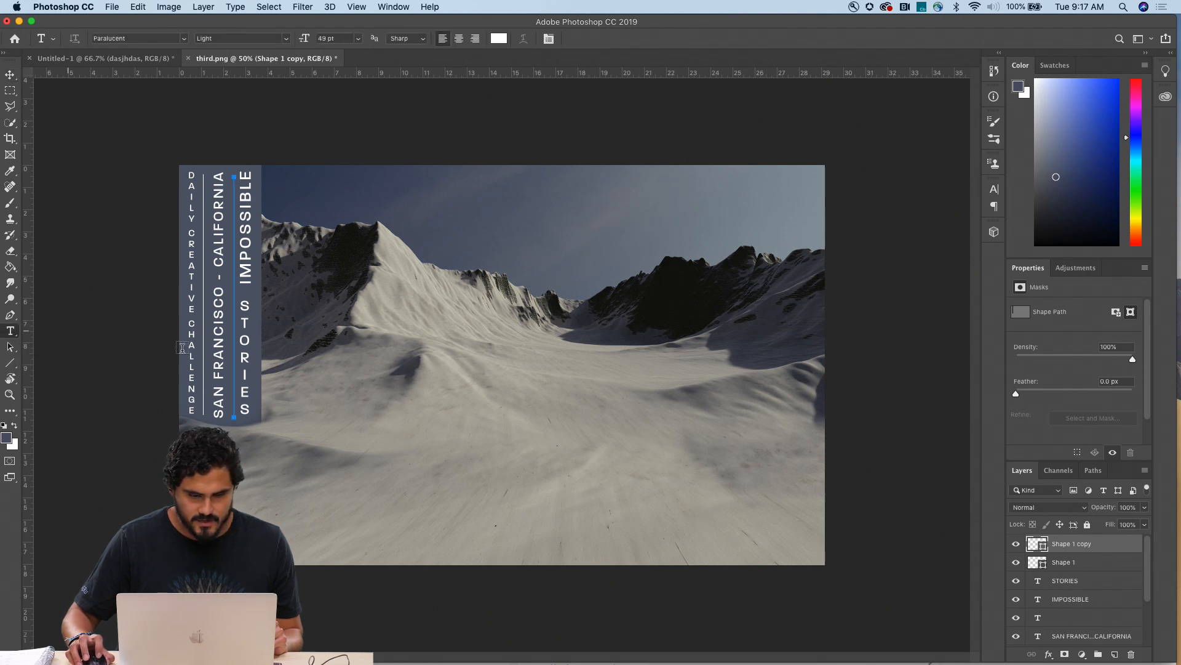
{"action": "left_click", "coordinate": [469, 385]}
{"action": "double_click", "coordinate": [501, 383]}
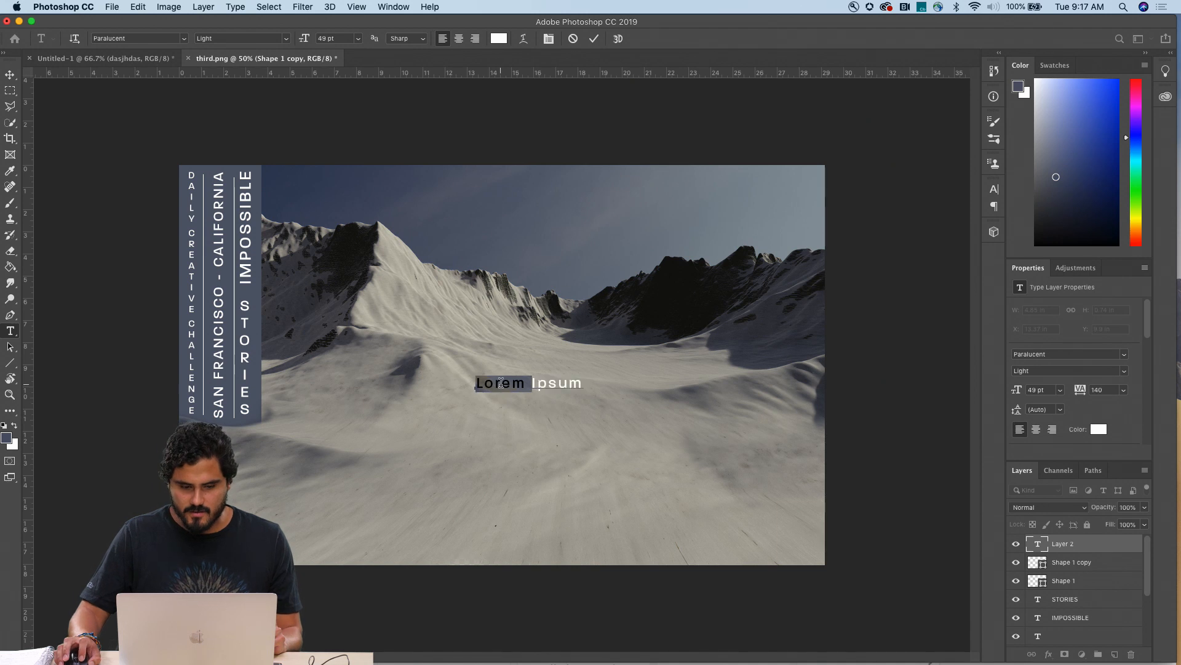
{"action": "triple_click", "coordinate": [545, 380]}
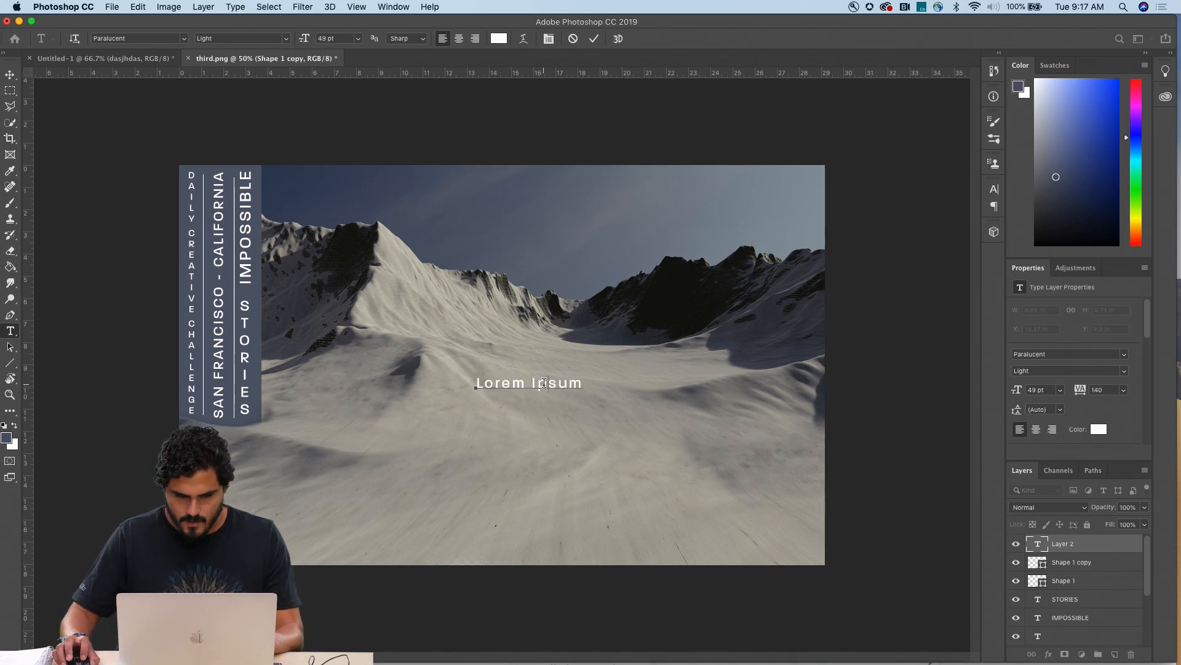
{"action": "type", "text": "SNOW"}
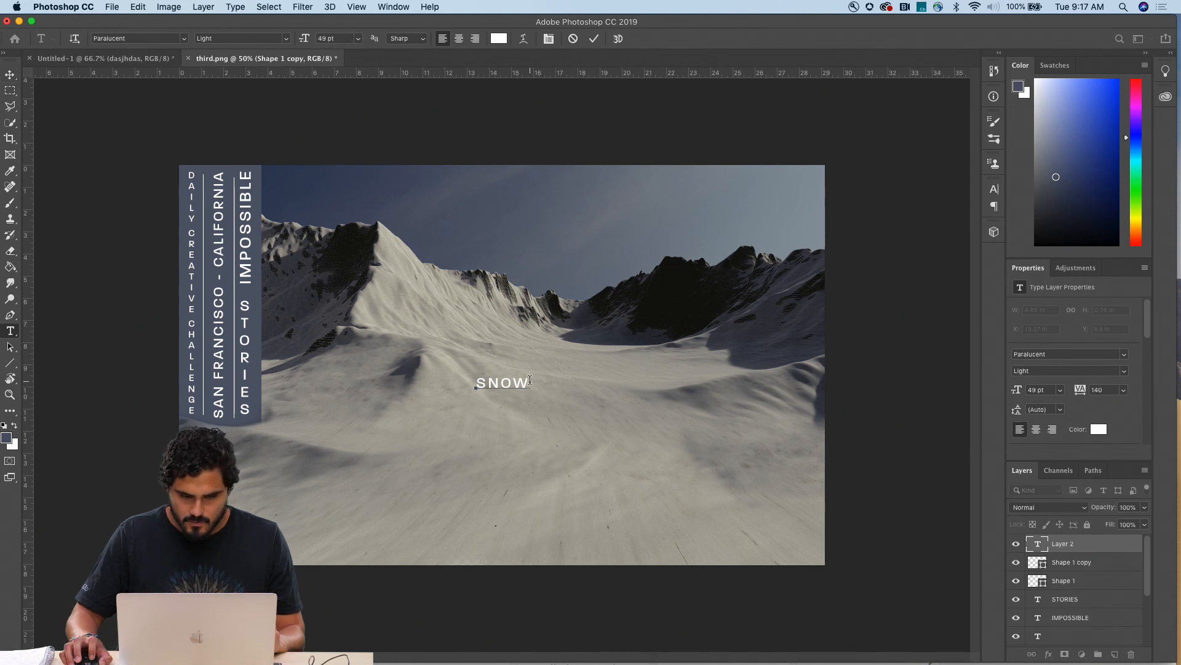
{"action": "left_click_drag", "start_coordinate": [530, 379], "coordinate": [429, 376]}
{"action": "left_click_drag", "start_coordinate": [303, 40], "coordinate": [321, 43]}
{"action": "left_click", "coordinate": [10, 75]}
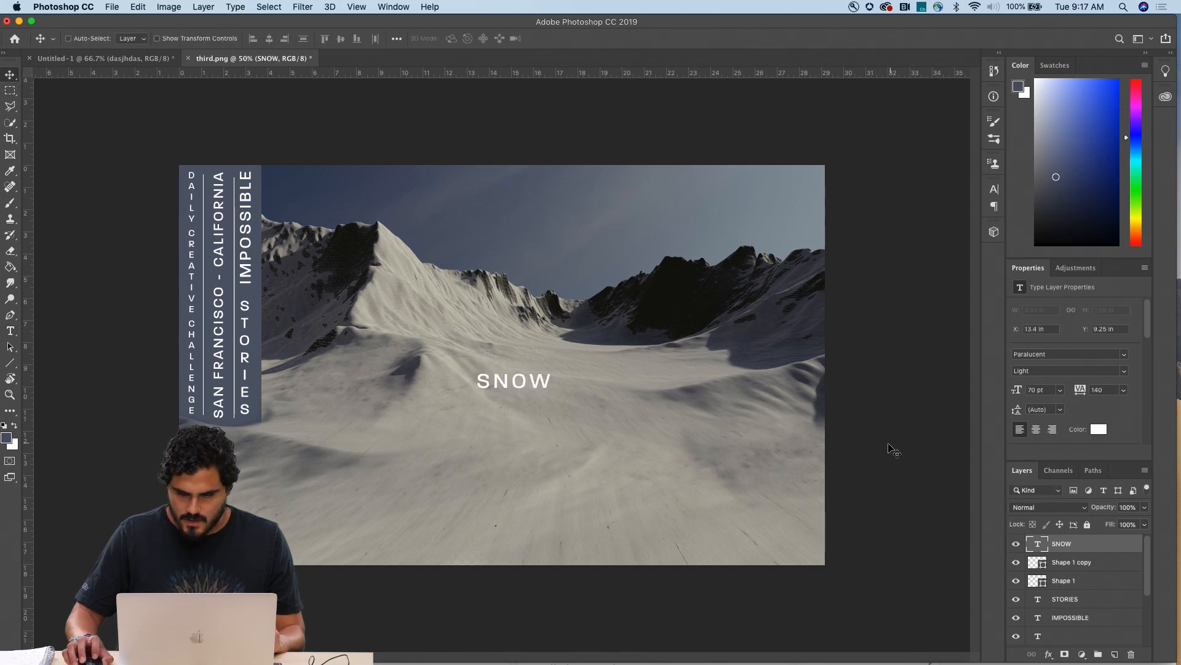
Step: Rasterize the "SNOW" text layer and move it to about X 14.58 in, Y 9.75 in
{"action": "right_click", "coordinate": [1064, 550]}
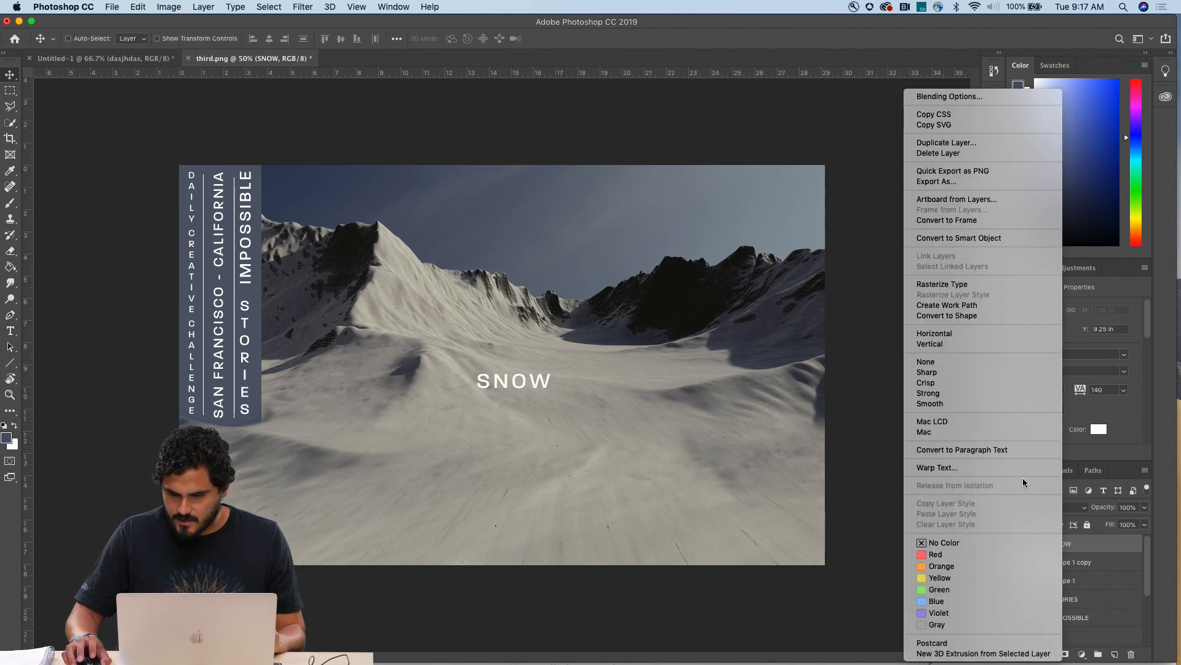
{"action": "left_click", "coordinate": [981, 284]}
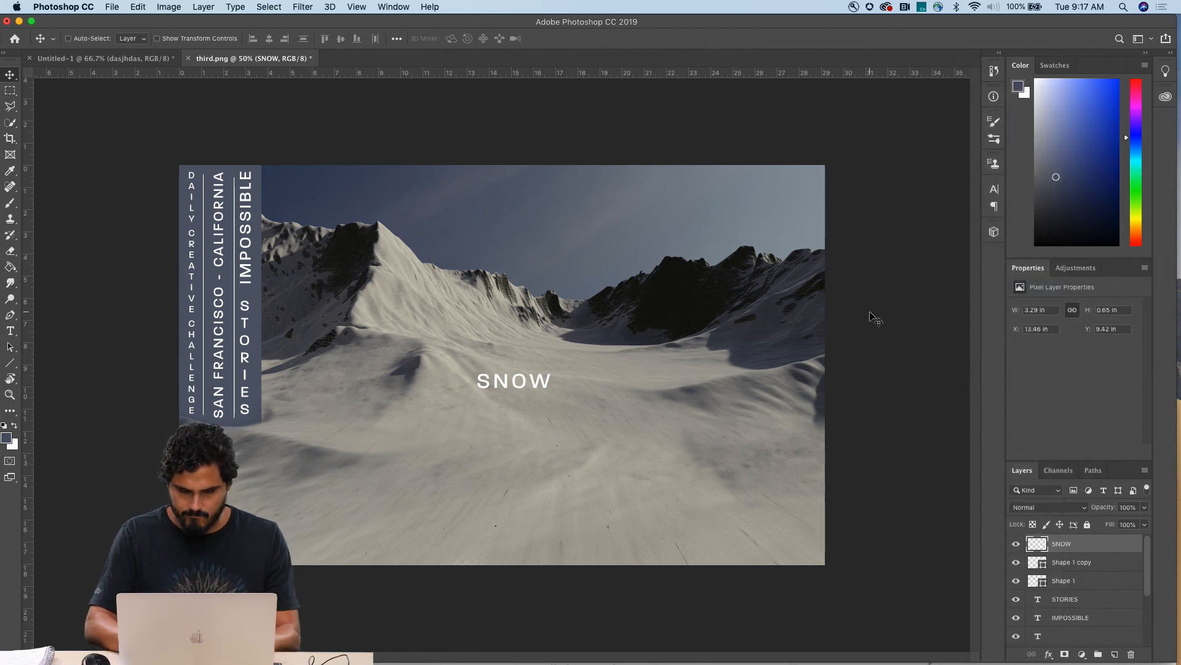
{"action": "left_click_drag", "start_coordinate": [548, 384], "coordinate": [572, 391]}
Step: Duplicate the "SNOW" layer, flip the copy vertically and place it directly below the original as a reflection
{"action": "key", "text": "super+j"}
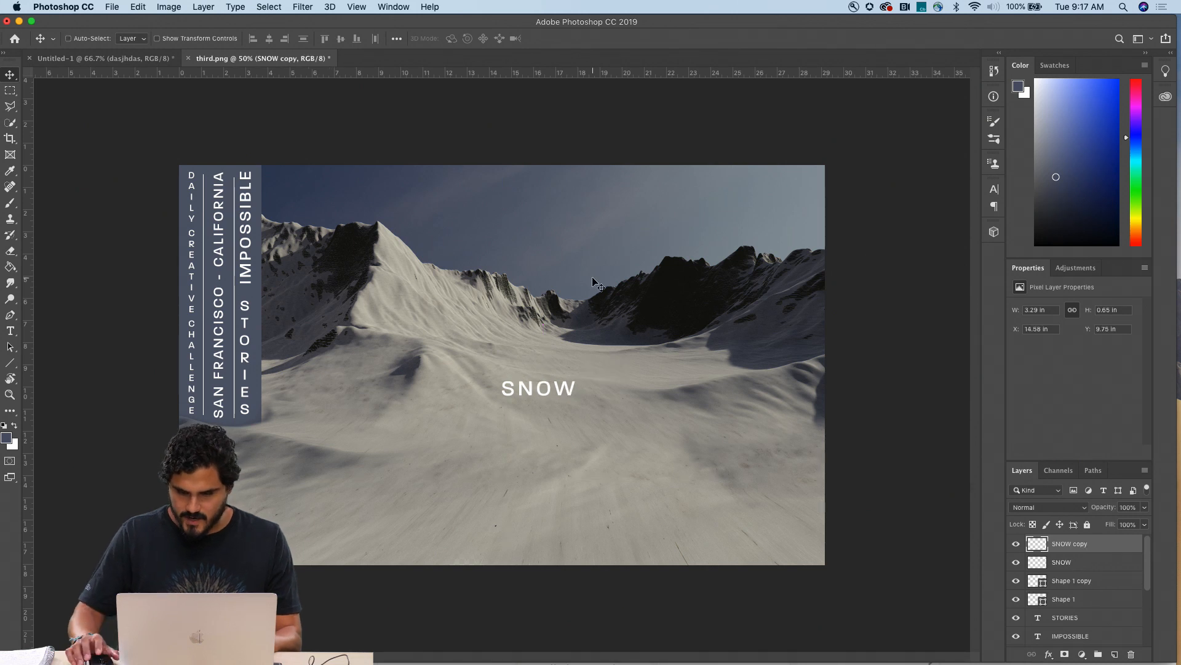
{"action": "key", "text": "super+t"}
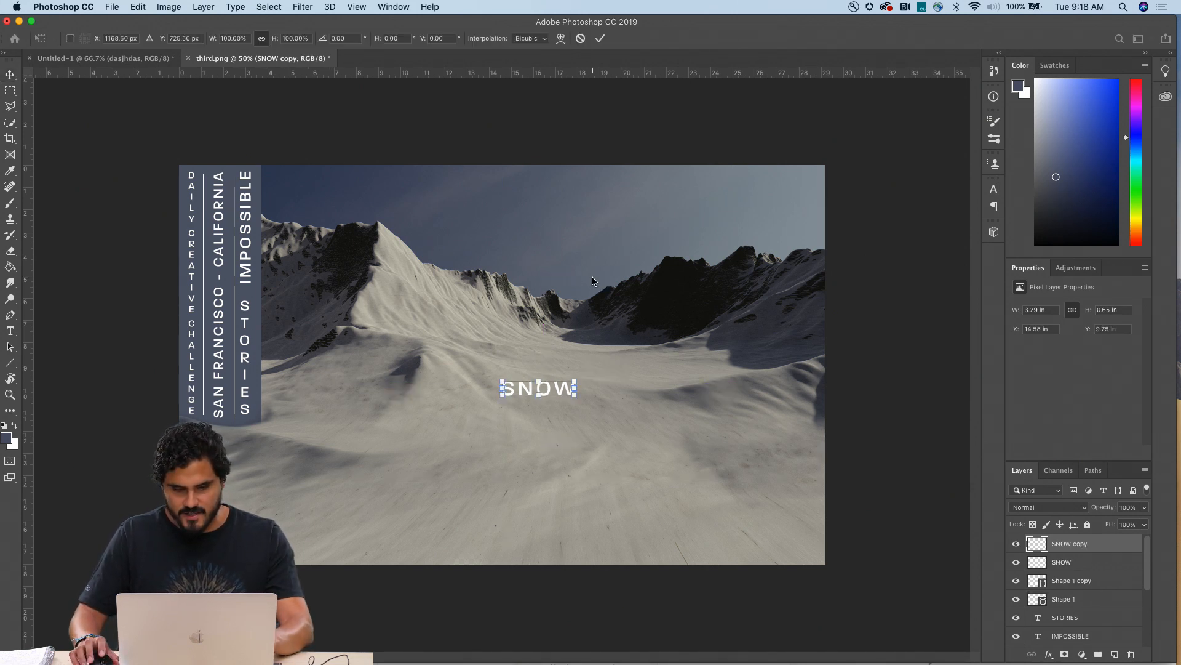
{"action": "right_click", "coordinate": [564, 394]}
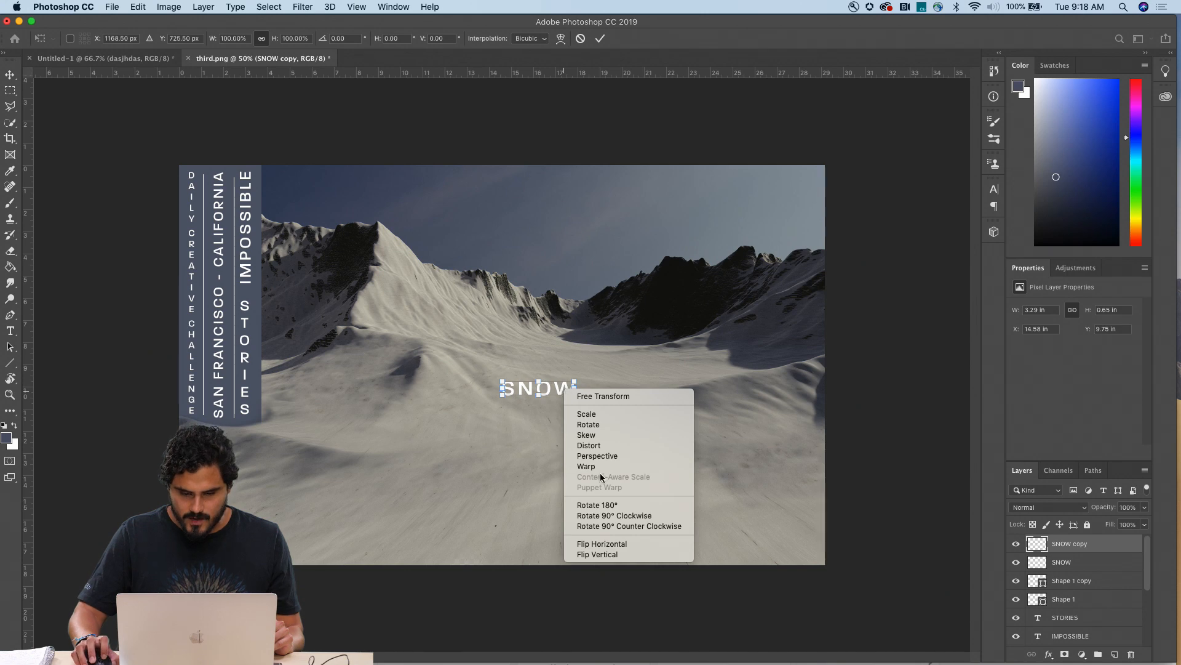
{"action": "left_click", "coordinate": [601, 553]}
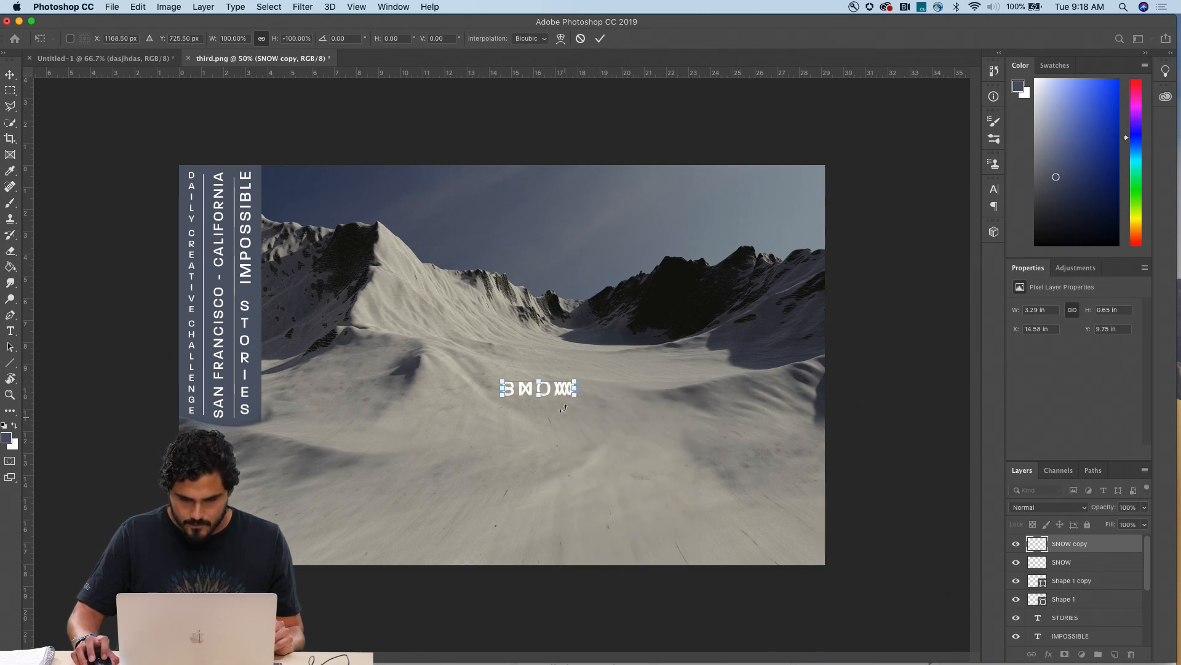
{"action": "key", "text": "super+equal"}
{"action": "key", "text": "super+equal"}
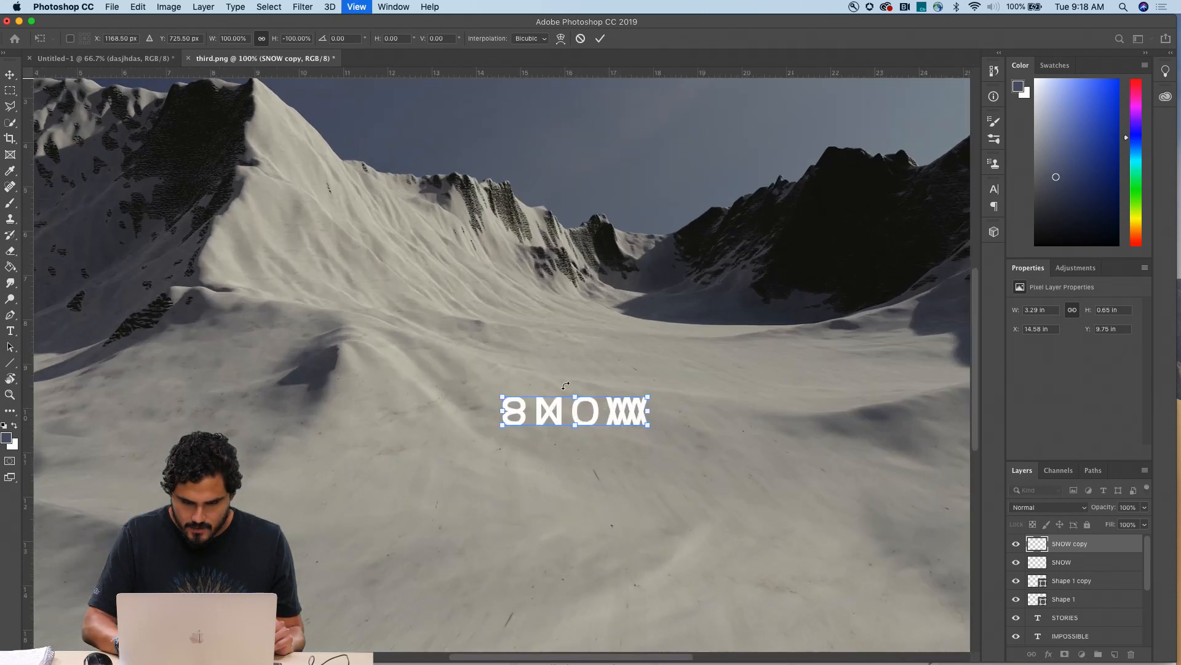
{"action": "scroll", "coordinate": [565, 386], "scroll_direction": "right", "scroll_amount": 4}
{"action": "scroll", "coordinate": [566, 385], "scroll_direction": "down", "scroll_amount": 1}
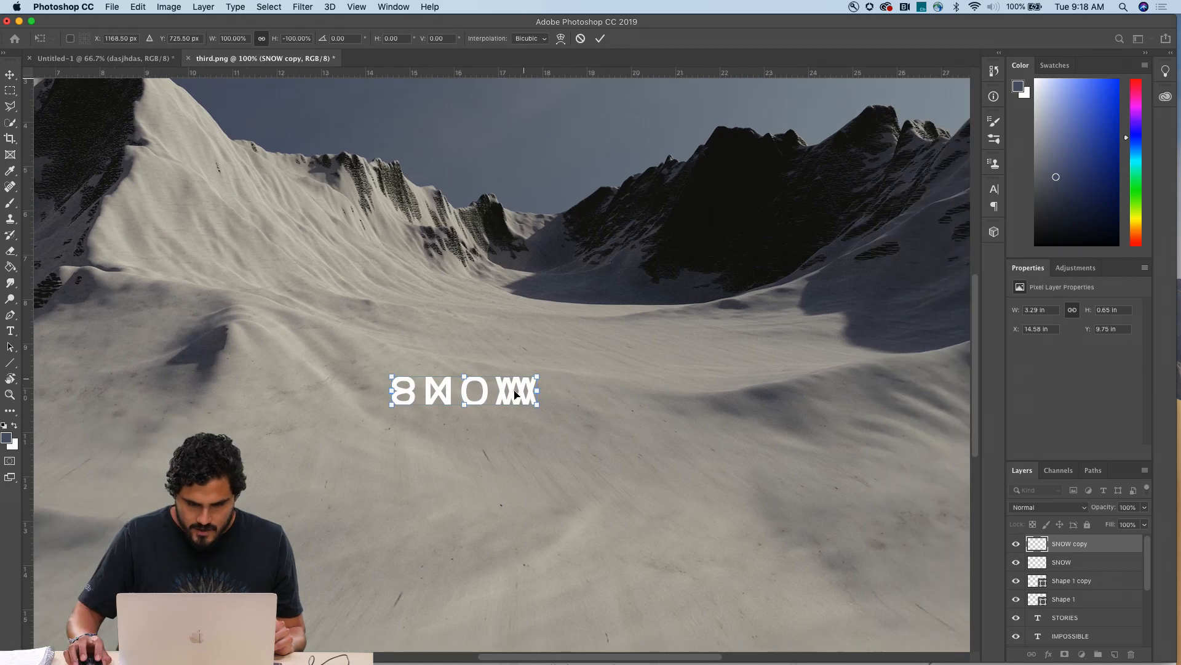
{"action": "left_click_drag", "start_coordinate": [513, 394], "coordinate": [526, 424]}
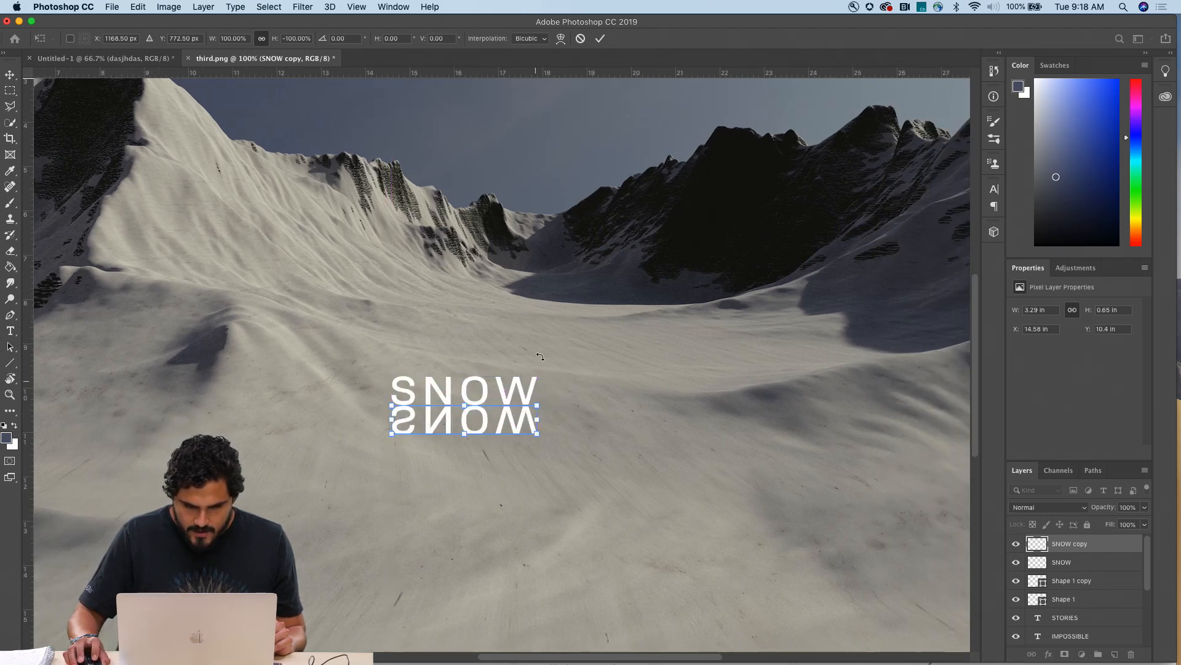
Step: Widen the reflection's lower edge with a Perspective transform to about 4.39 in and reduce the layer's opacity to 37%
{"action": "right_click", "coordinate": [516, 426]}
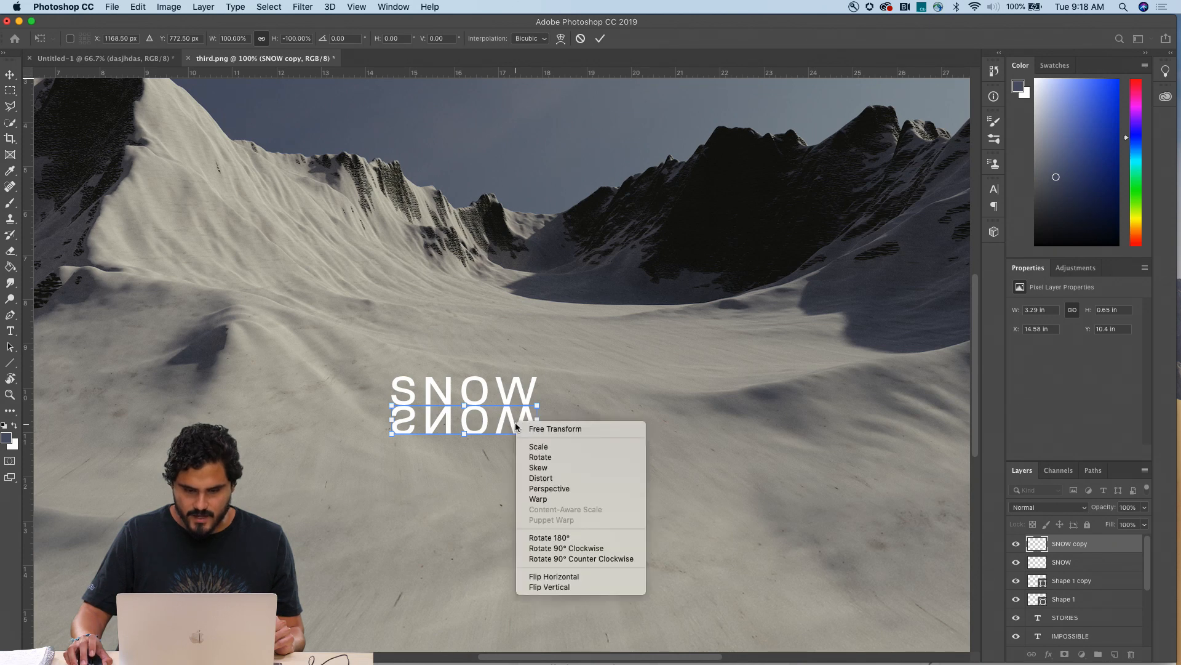
{"action": "left_click", "coordinate": [561, 488]}
{"action": "left_click_drag", "start_coordinate": [537, 433], "coordinate": [565, 434]}
{"action": "key", "text": "Return"}
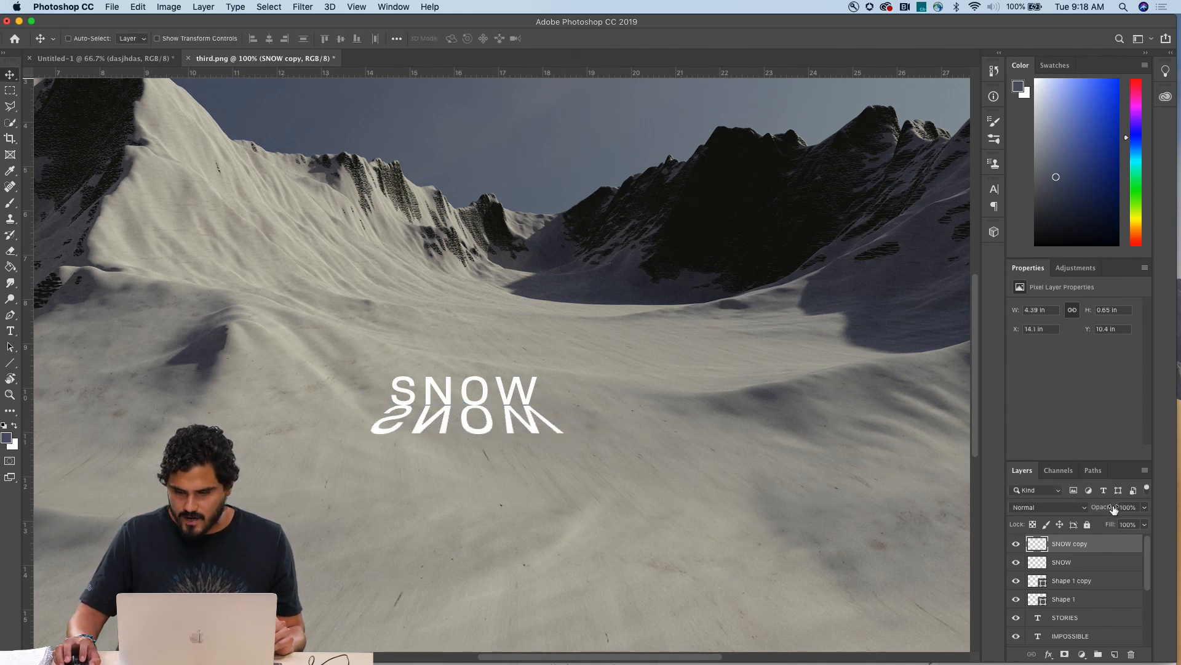
{"action": "left_click", "coordinate": [1144, 508]}
{"action": "left_click_drag", "start_coordinate": [1136, 522], "coordinate": [1110, 523]}
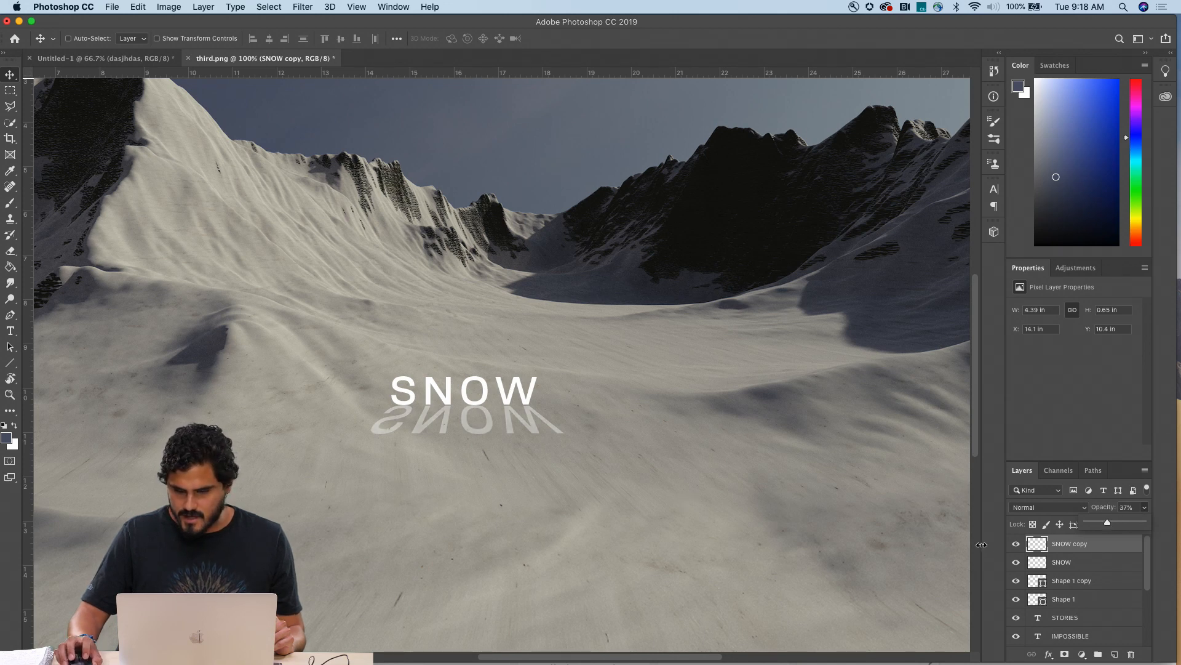
Step: Add a layer mask to the "SNOW" reflection and set up a black brush at 33% opacity
{"action": "left_click", "coordinate": [1066, 656]}
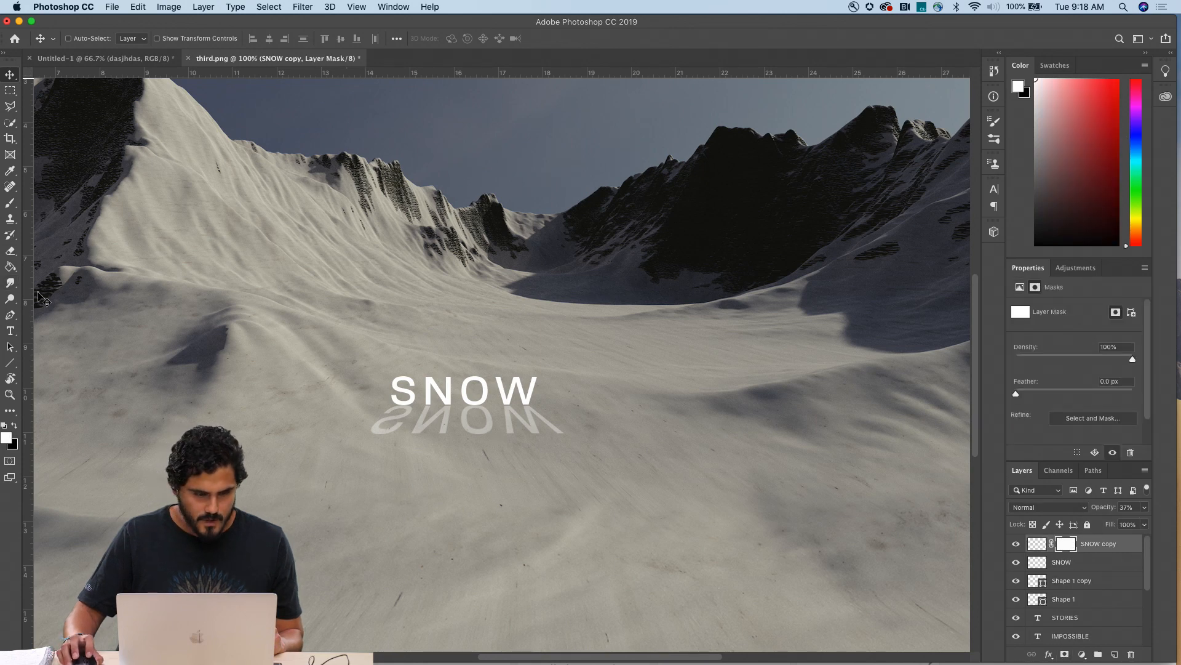
{"action": "key", "text": "b"}
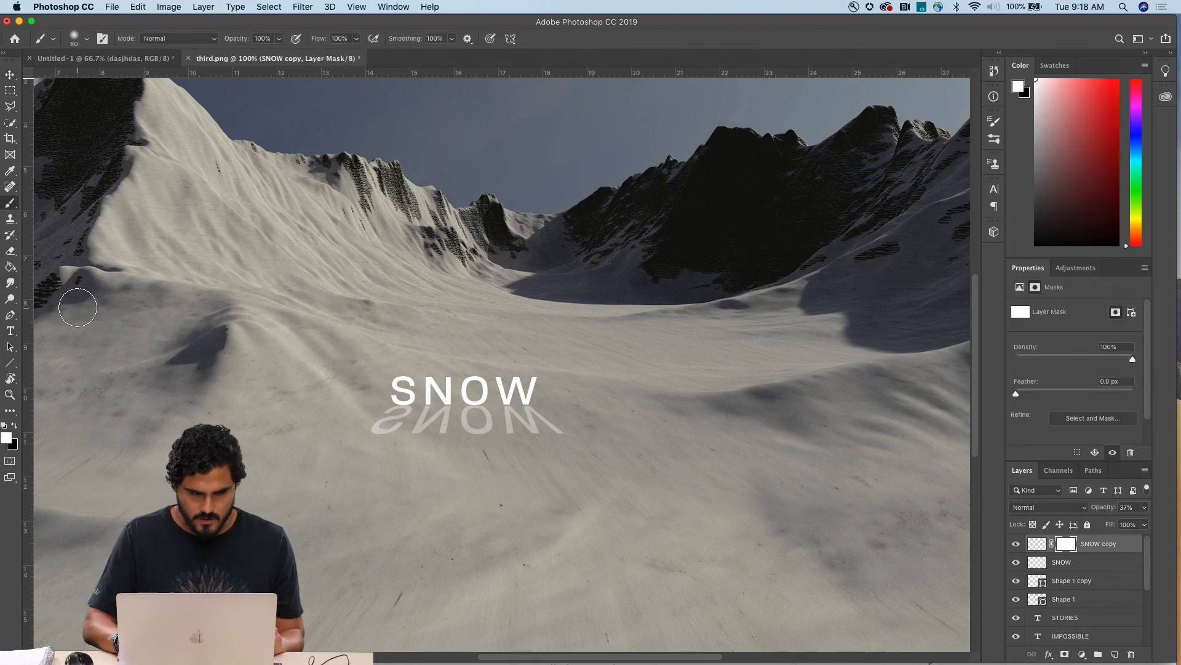
{"action": "left_click", "coordinate": [279, 39]}
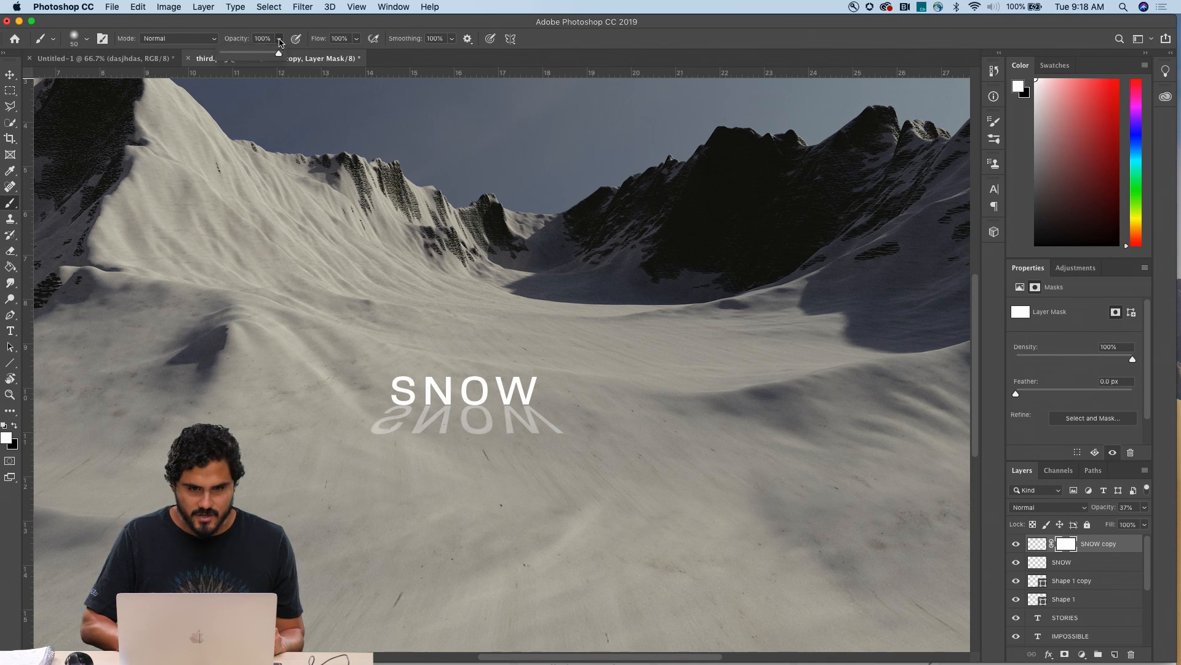
{"action": "left_click", "coordinate": [286, 37]}
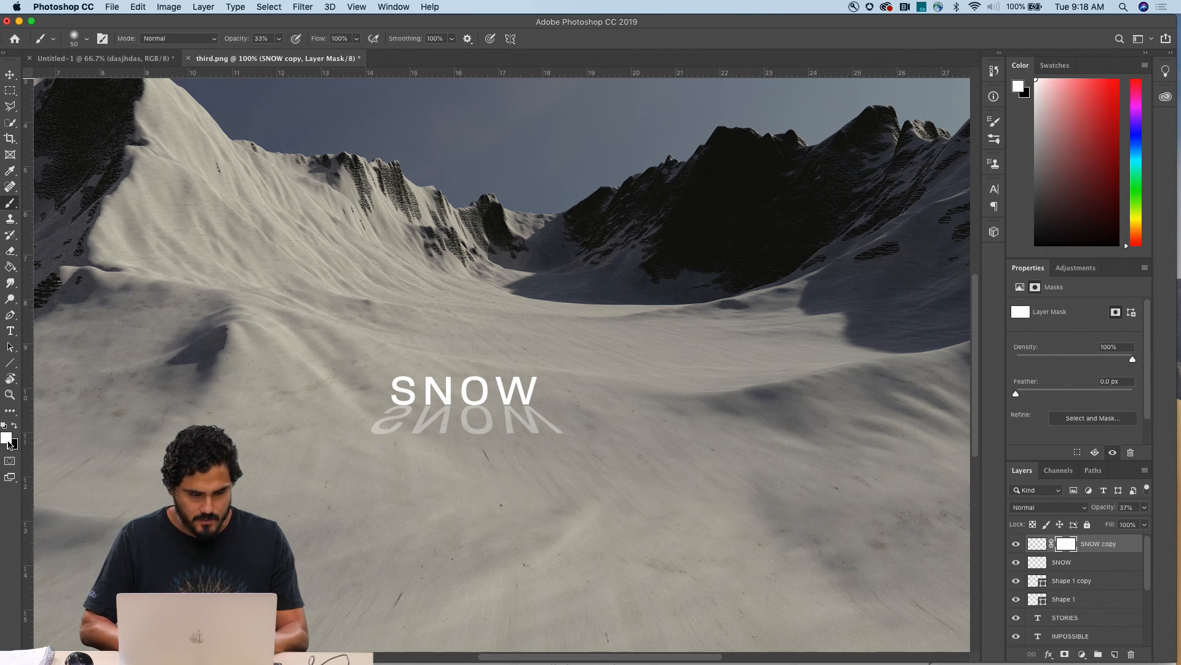
{"action": "key", "text": "x"}
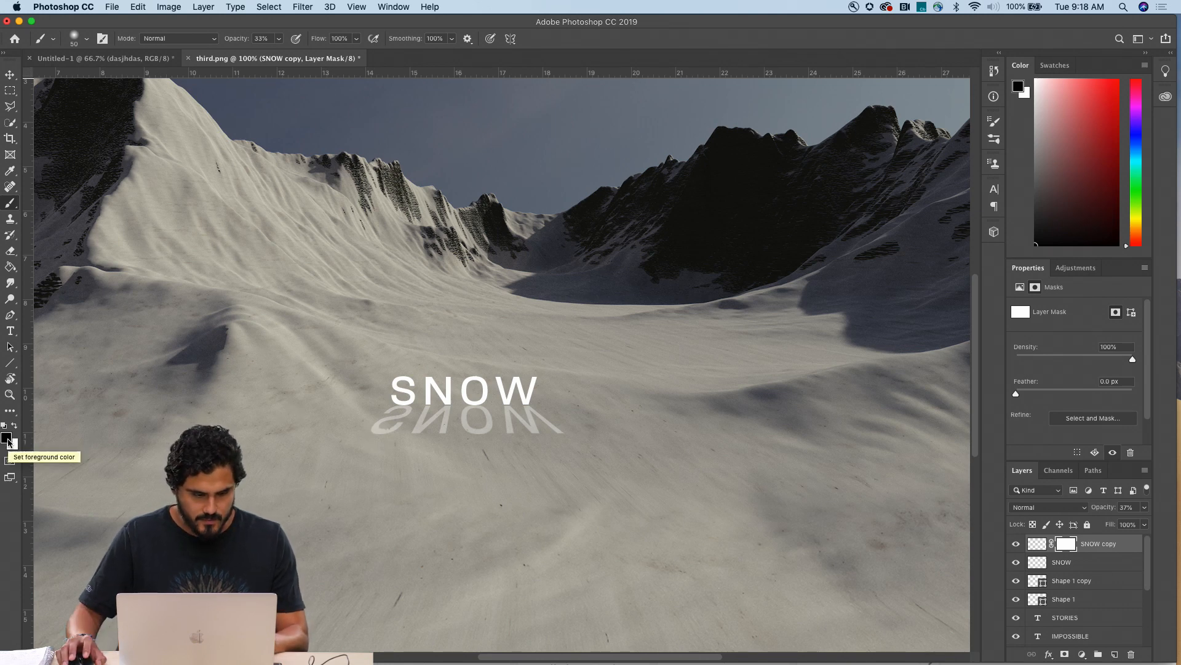
{"action": "left_click", "coordinate": [14, 426]}
{"action": "left_click", "coordinate": [14, 425]}
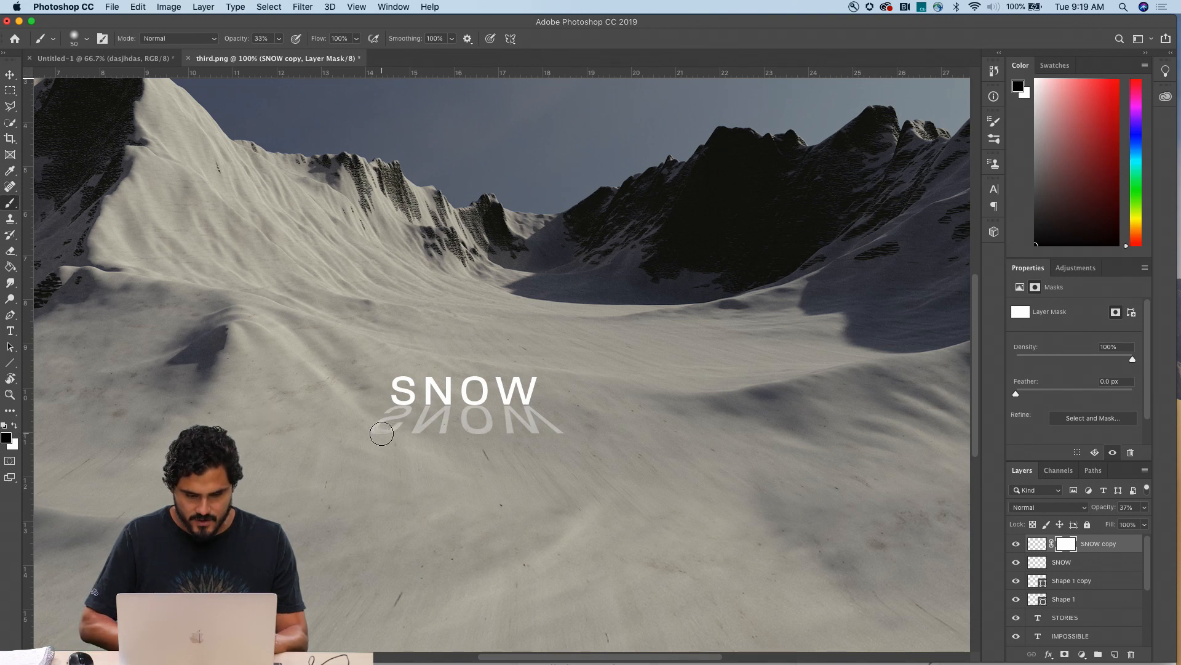
Step: Paint on the mask along the reflection's lower edge to fade it into the snow
{"action": "mouse_move", "coordinate": [381, 434]}
{"action": "left_mouse_down"}
{"action": "mouse_move", "coordinate": [369, 429]}
{"action": "mouse_move", "coordinate": [553, 435]}
{"action": "left_mouse_up"}
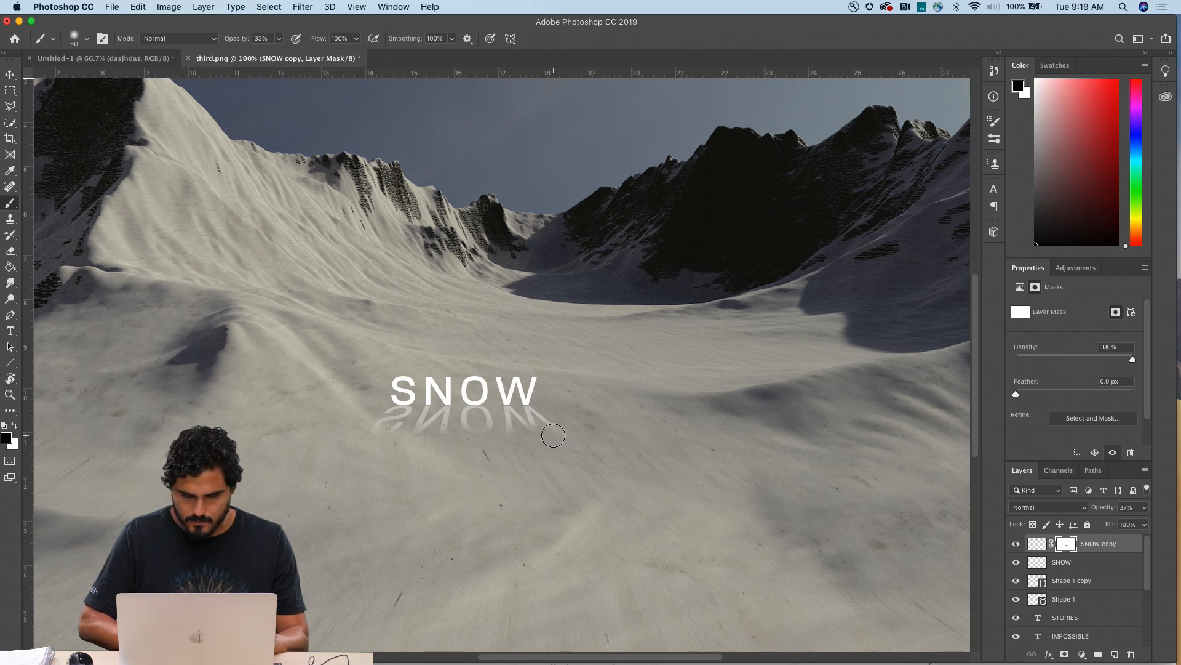
{"action": "key", "text": "super+minus"}
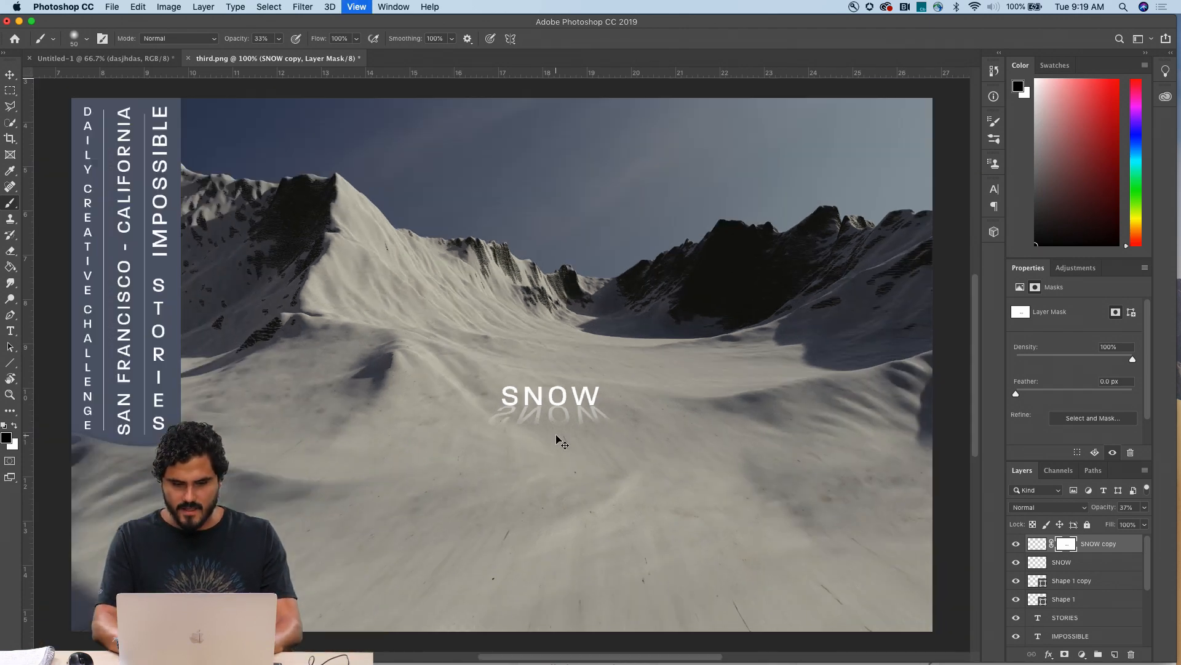
{"action": "key", "text": "v"}
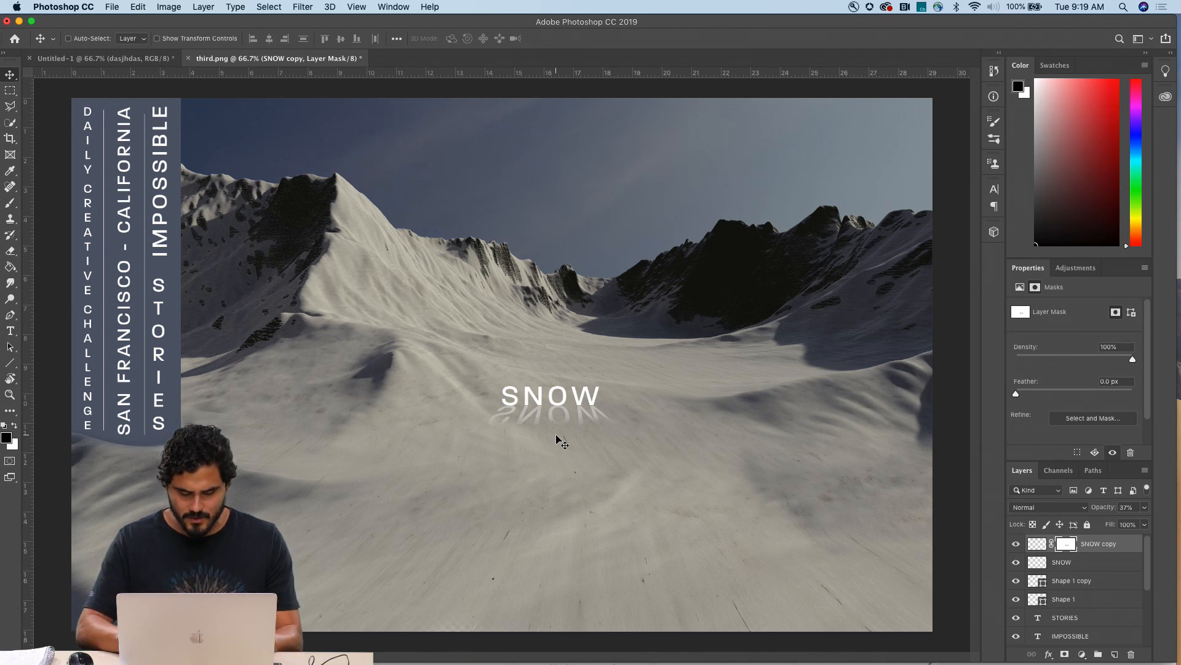
Step: Create a 1920 x 1080 px document at 300 ppi with a white background and add the black text "IMPOSSIBLE"
{"action": "key", "text": "super+n"}
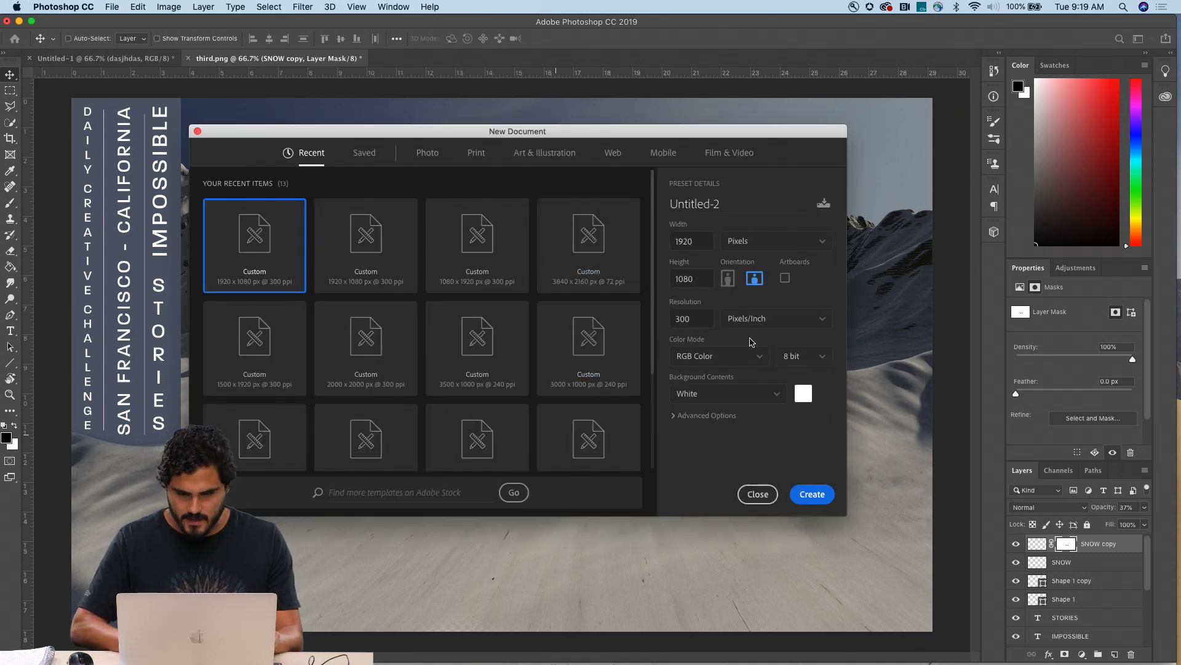
{"action": "left_click", "coordinate": [810, 494]}
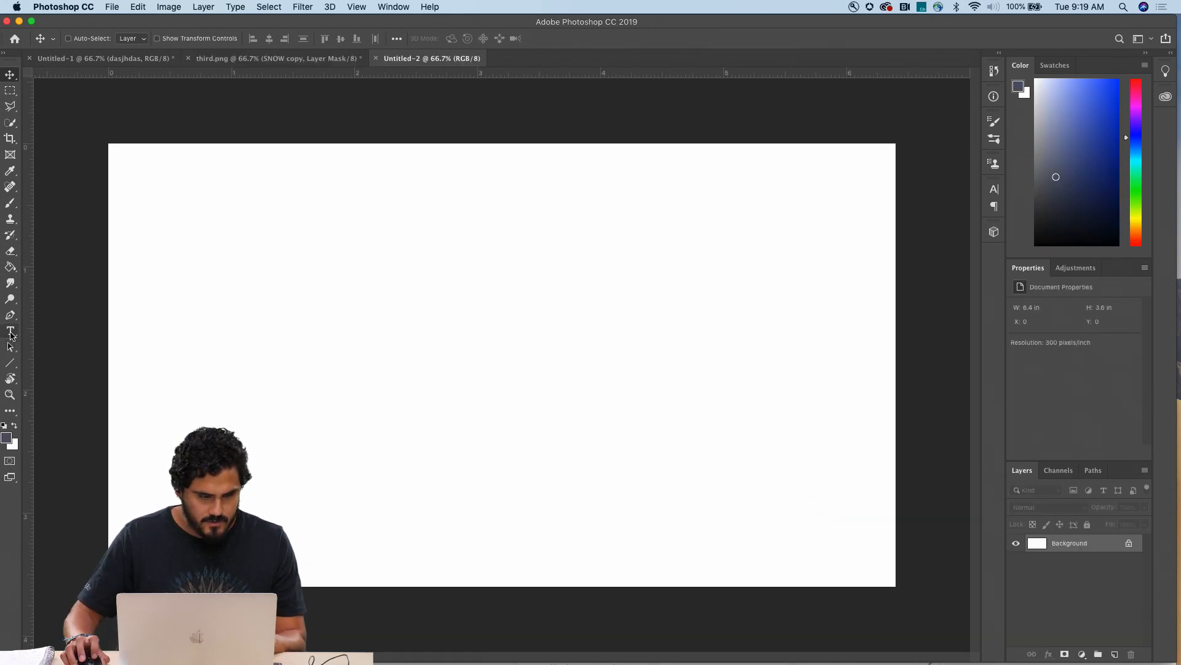
{"action": "left_click", "coordinate": [9, 330]}
{"action": "left_click", "coordinate": [319, 315]}
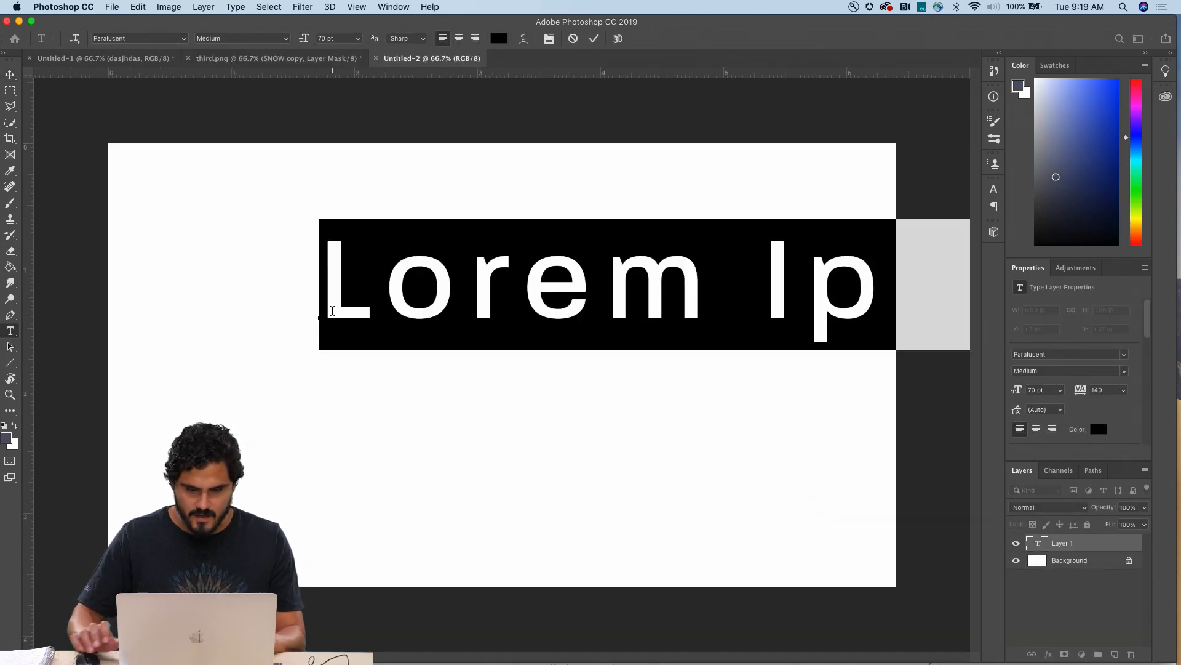
{"action": "type", "text": "I"}
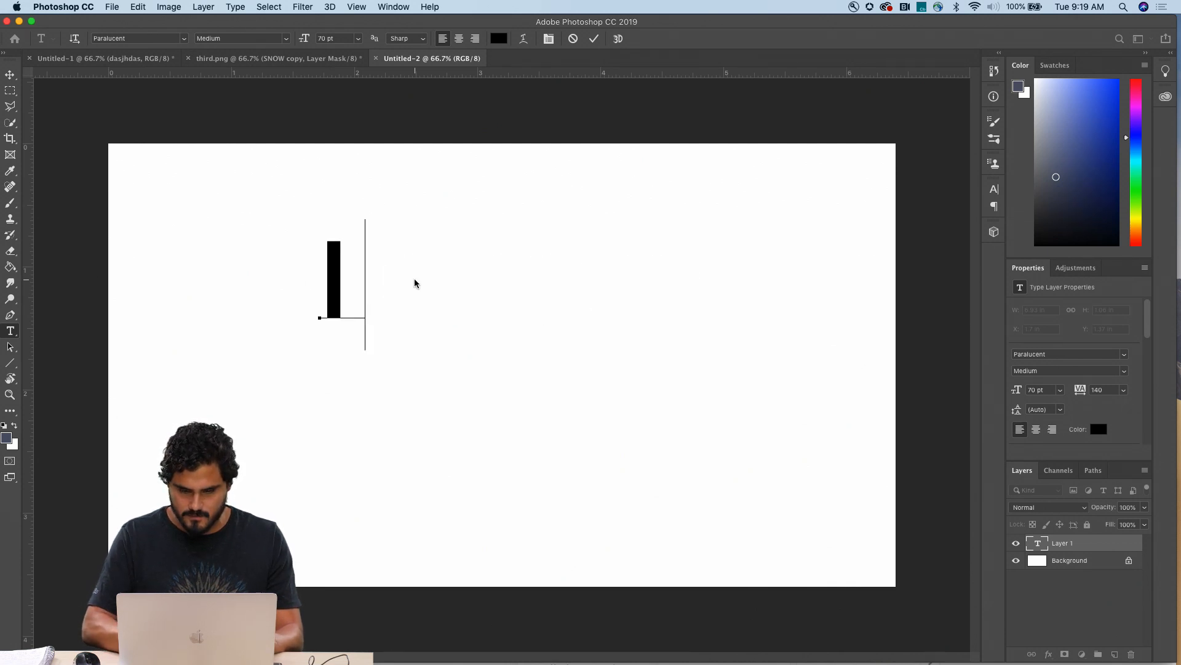
{"action": "type", "text": "MPOSSI"}
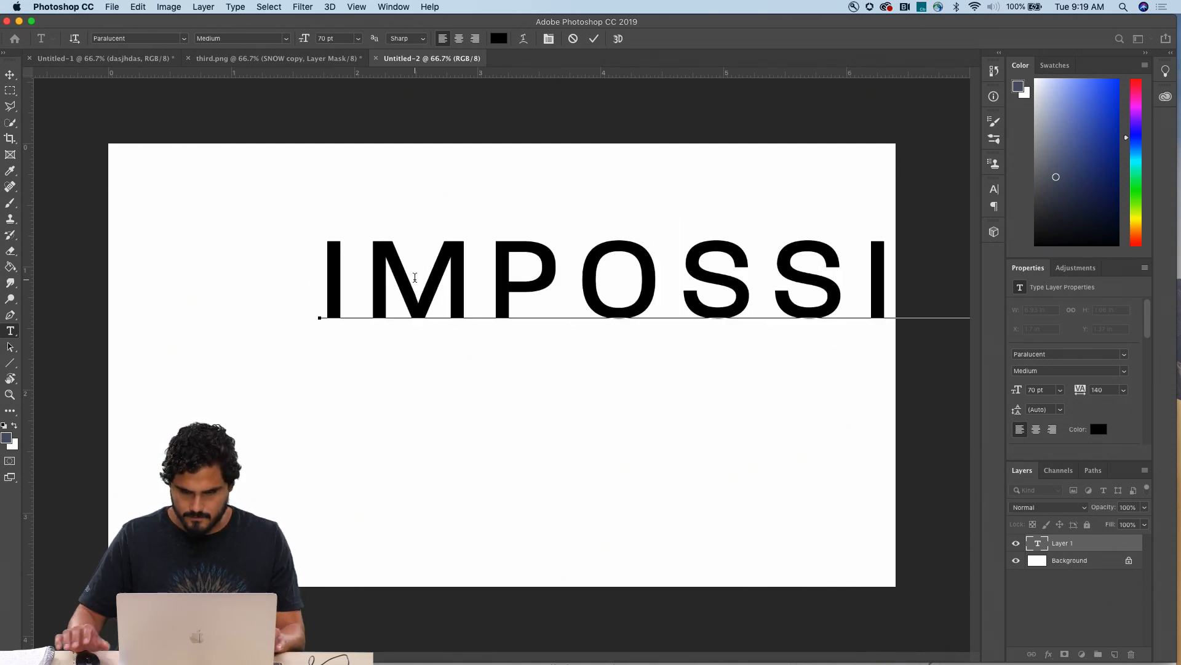
Step: Set the "IMPOSSIBLE" text to 43 pt and center it on the canvas at about X 1.15 in, Y 1.39 in
{"action": "double_click", "coordinate": [634, 268]}
{"action": "left_click_drag", "start_coordinate": [309, 41], "coordinate": [291, 41]}
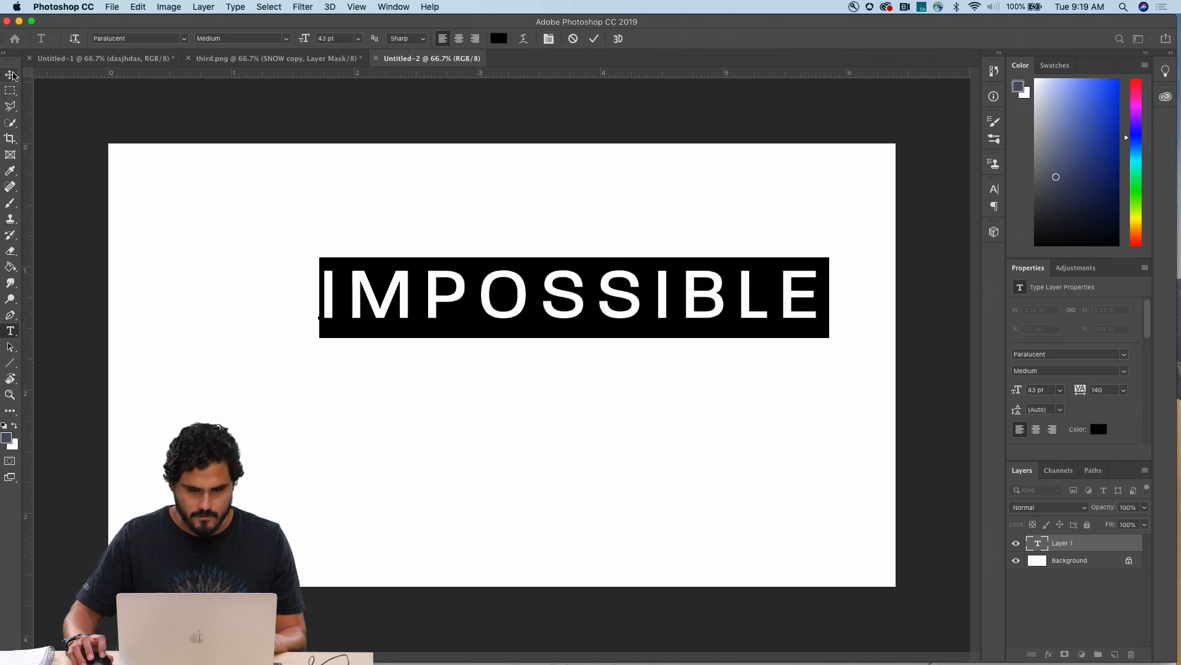
{"action": "left_click", "coordinate": [11, 75]}
{"action": "left_click_drag", "start_coordinate": [556, 297], "coordinate": [492, 355]}
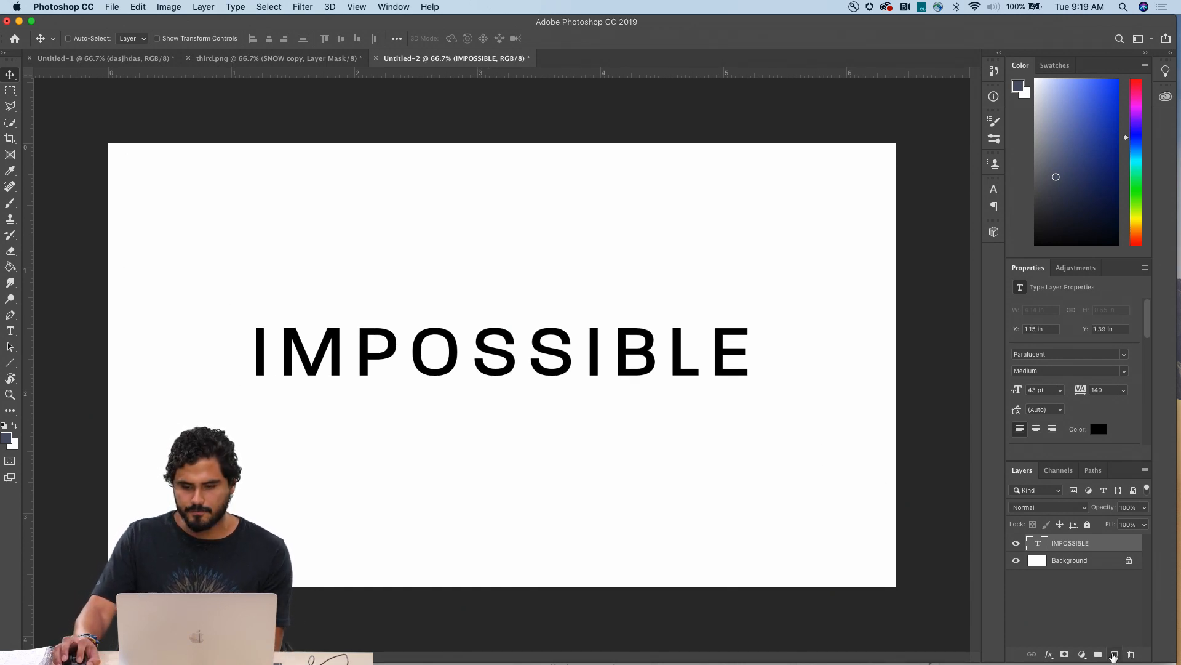
Step: Create a new layer above the text and load the IMPOSSIBLE letter shapes as a selection
{"action": "left_click", "coordinate": [1115, 655]}
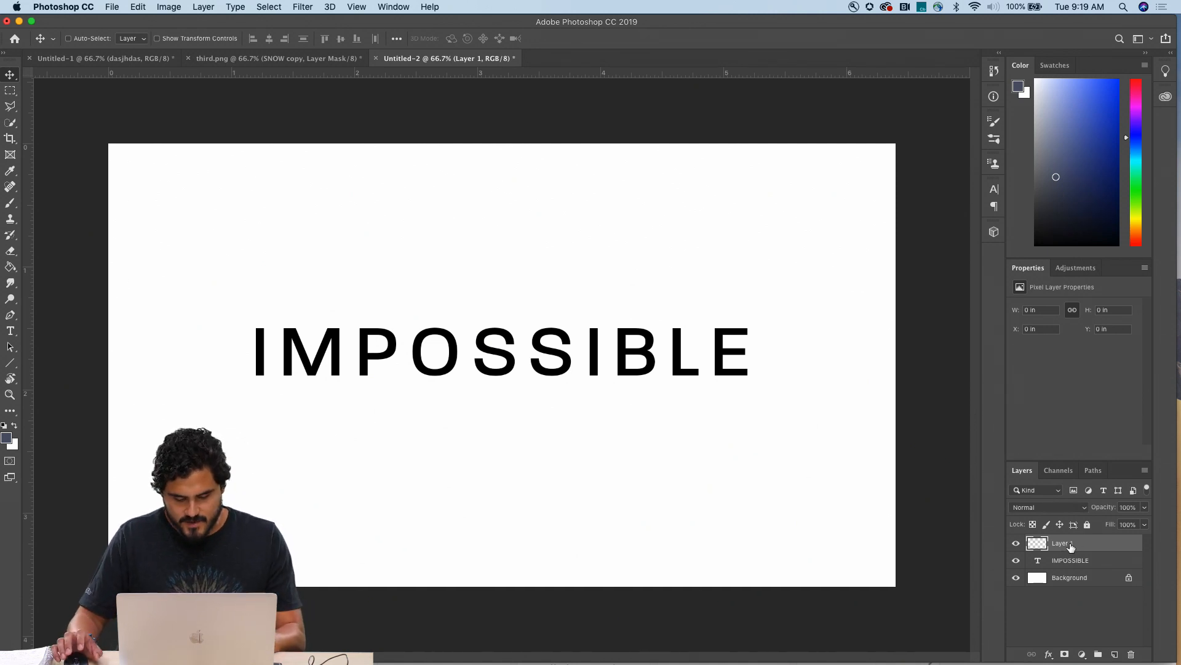
{"action": "key", "text": "super"}
{"action": "left_click", "coordinate": [1040, 563], "text": "super"}
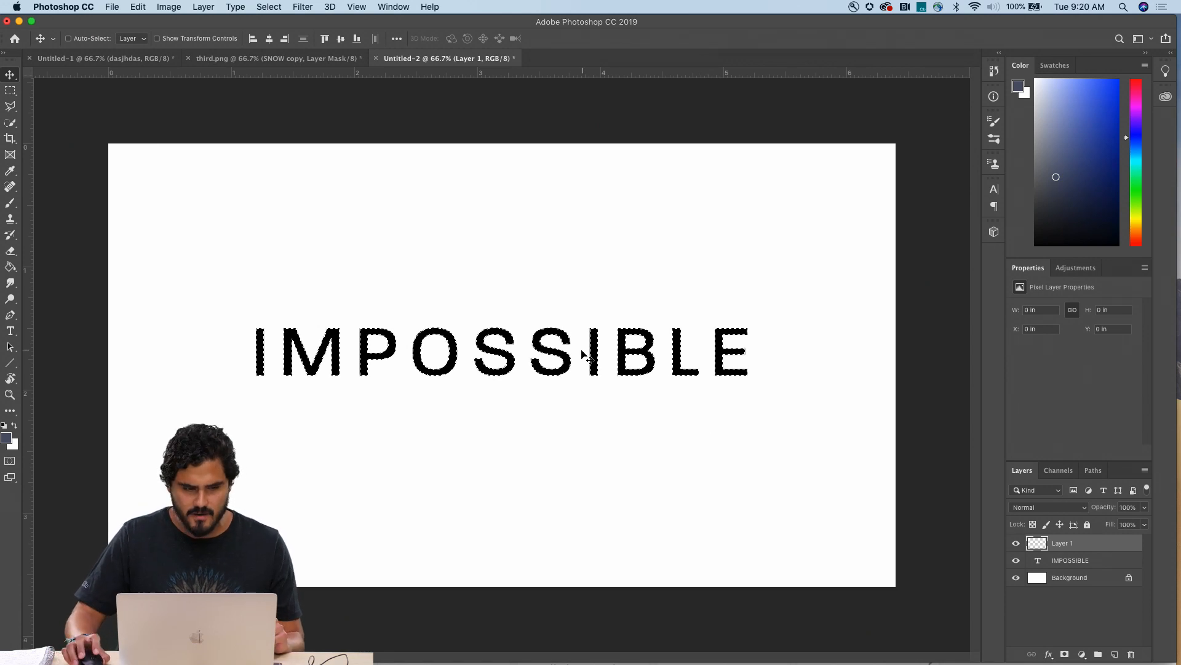
Step: Stroke the letter selection on the new layer with a 3 px line centered on the edges, and deselect
{"action": "left_click", "coordinate": [10, 92]}
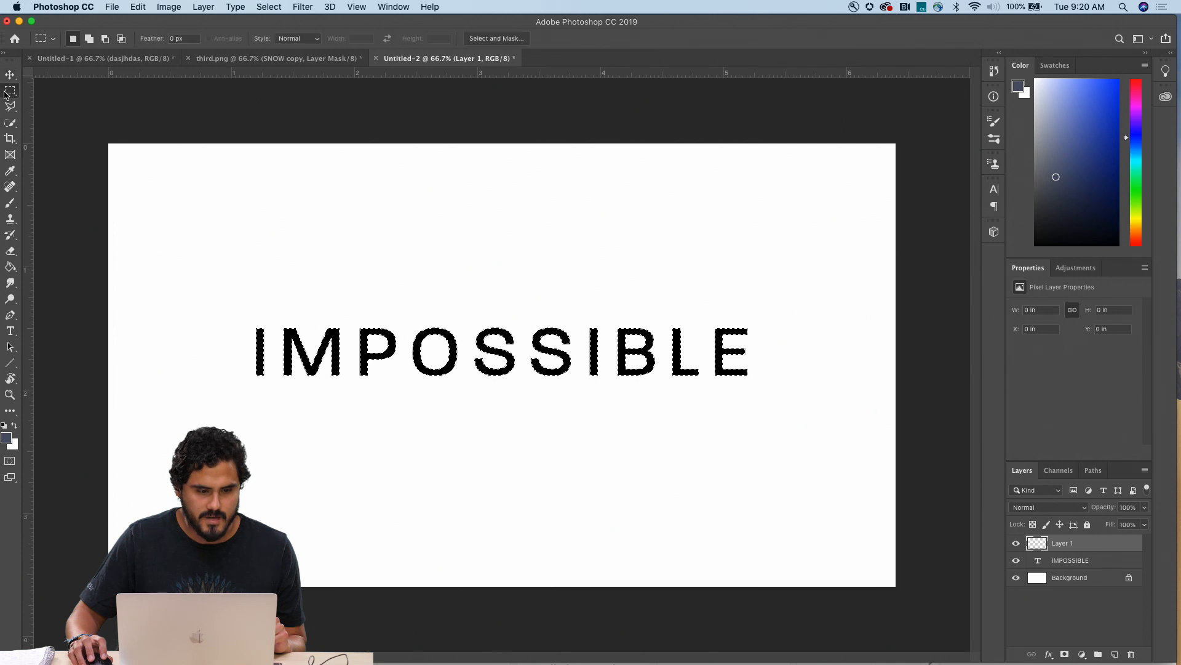
{"action": "right_click", "coordinate": [453, 345]}
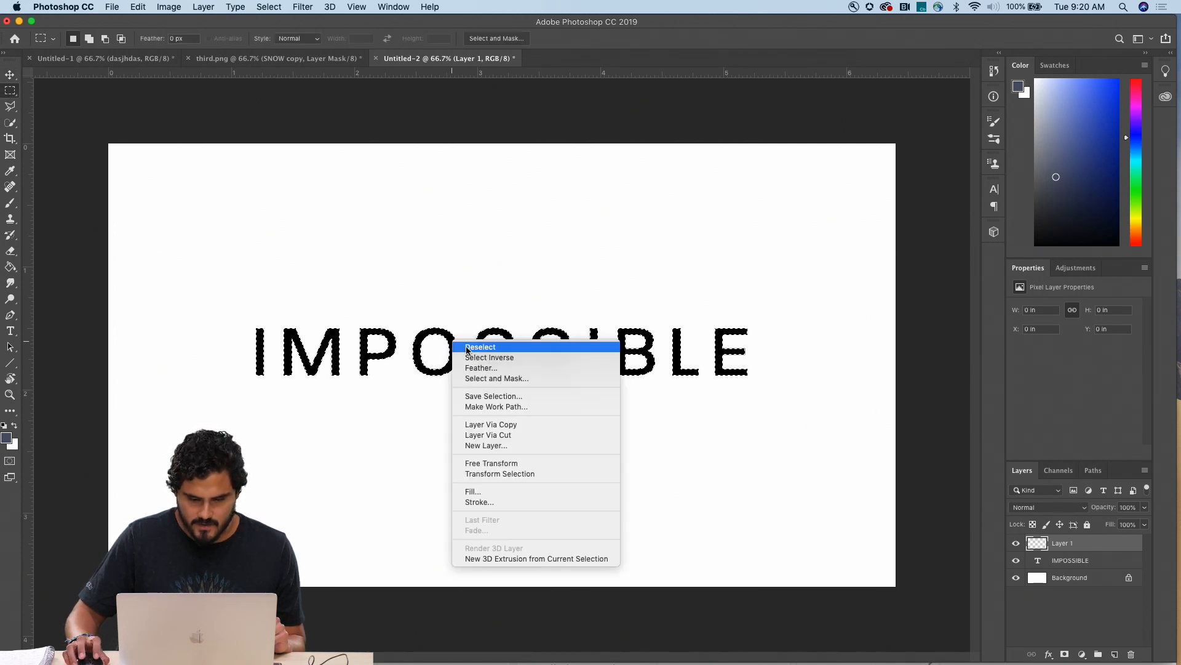
{"action": "left_click", "coordinate": [496, 502]}
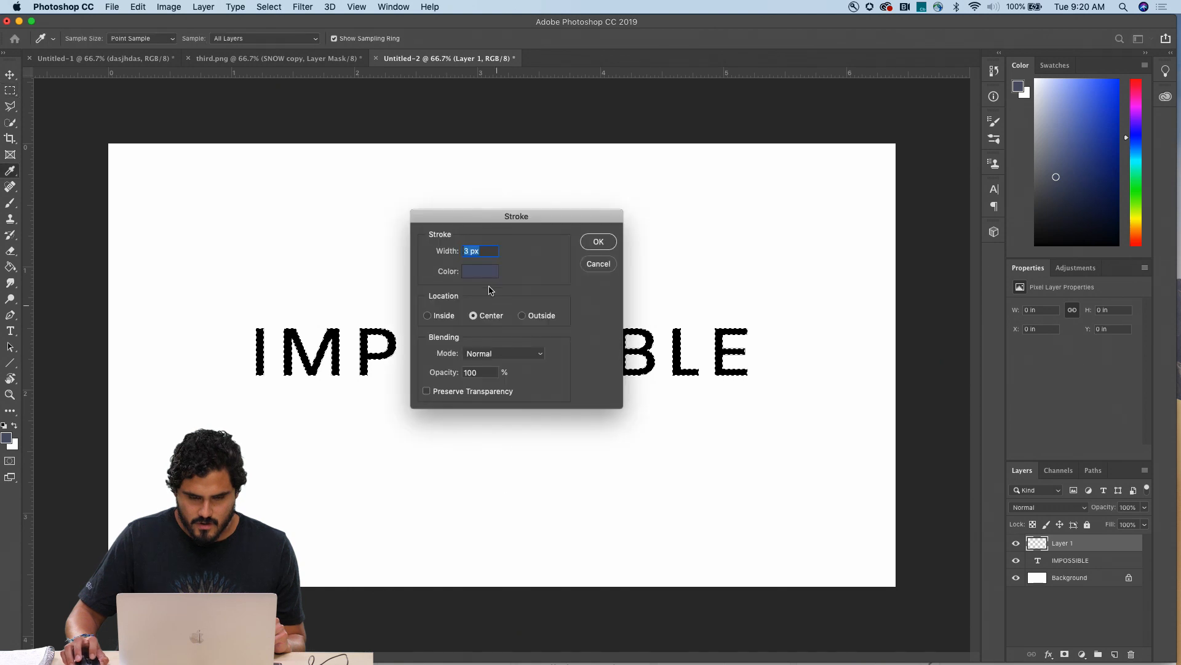
{"action": "left_click_drag", "start_coordinate": [501, 223], "coordinate": [489, 208]}
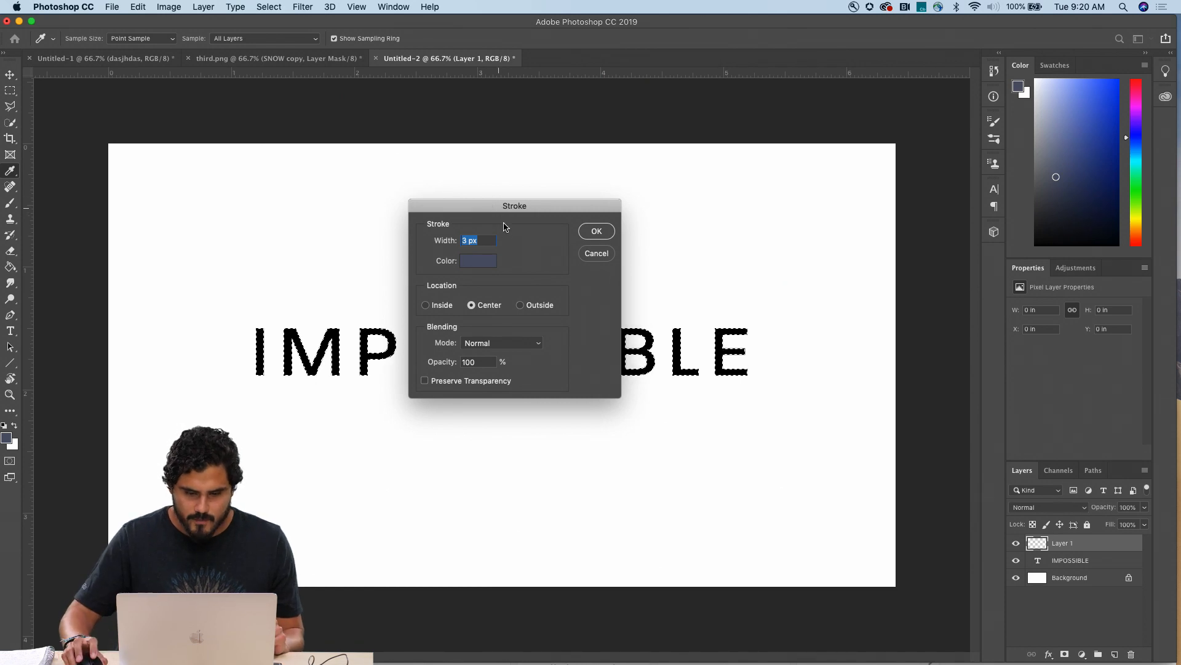
{"action": "left_click", "coordinate": [597, 232]}
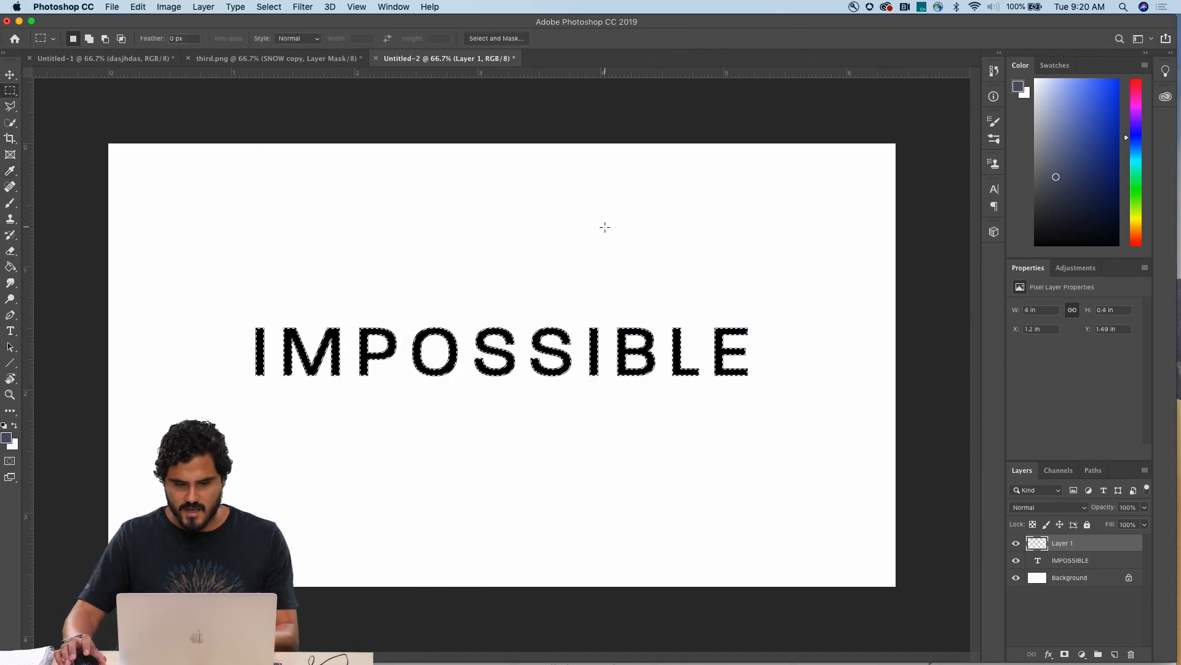
{"action": "left_click", "coordinate": [605, 227]}
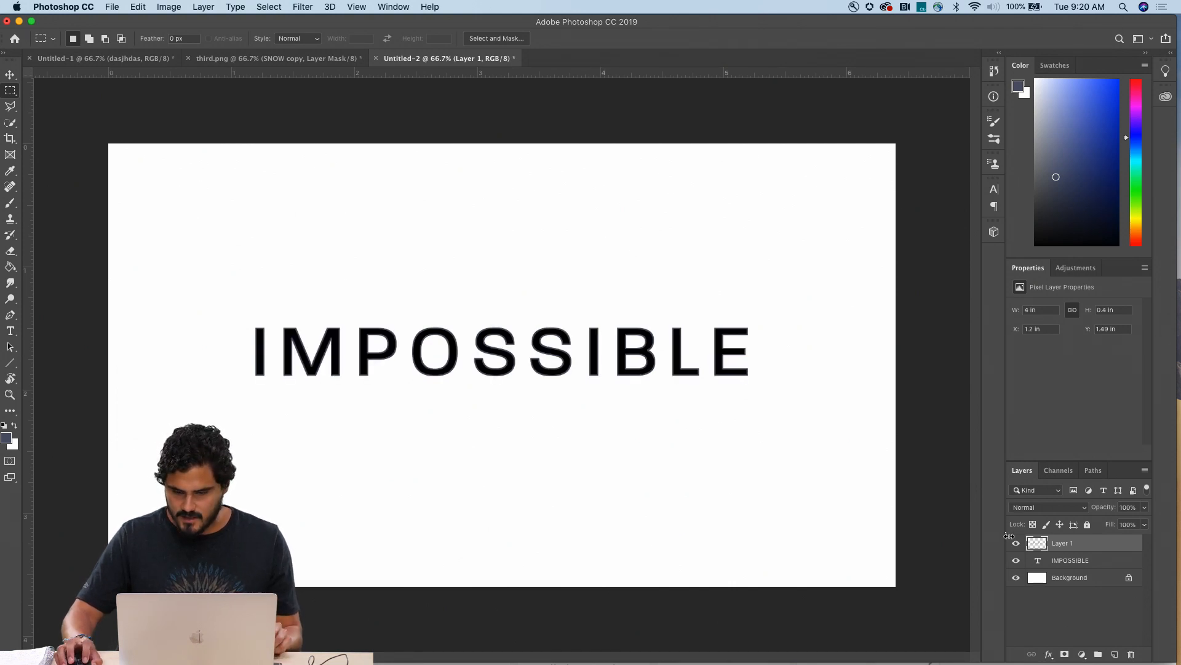
Step: Hide the IMPOSSIBLE text layer and make the stroked outline layer active
{"action": "left_click", "coordinate": [1069, 566]}
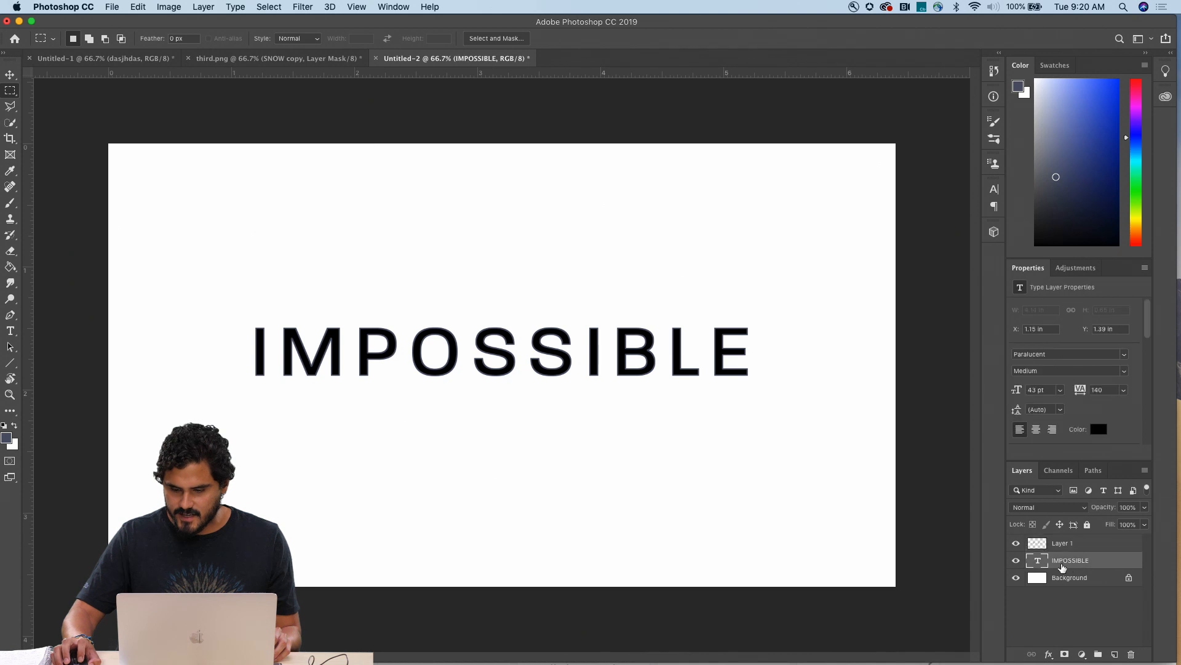
{"action": "left_click", "coordinate": [1017, 561]}
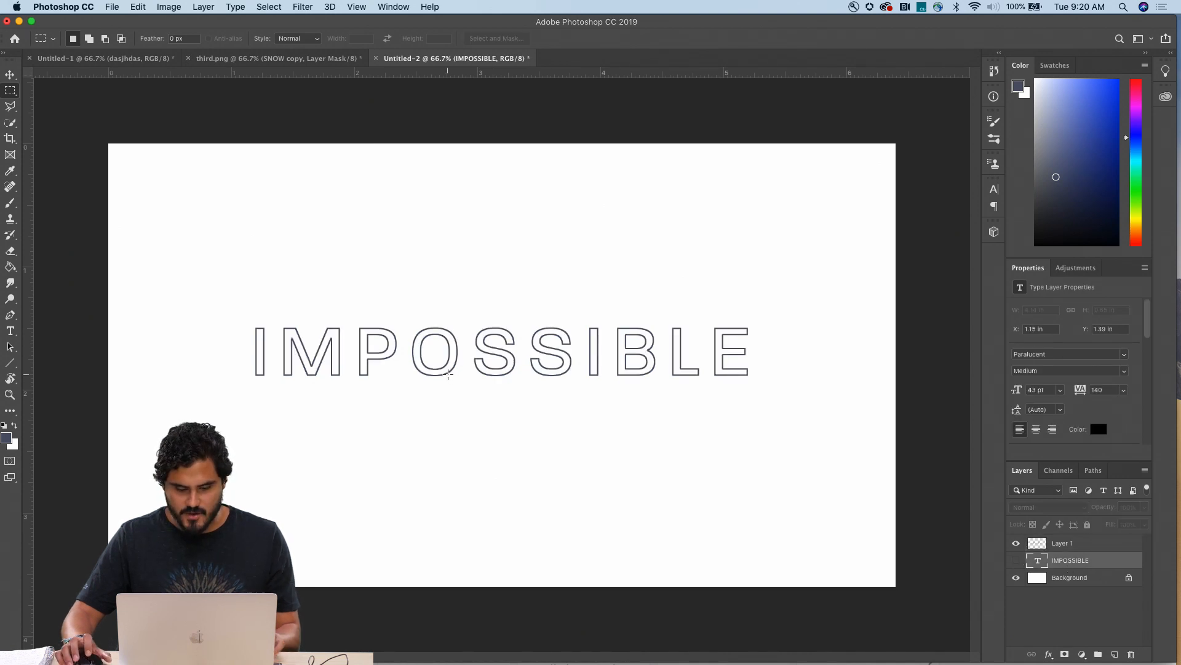
{"action": "key", "text": "v"}
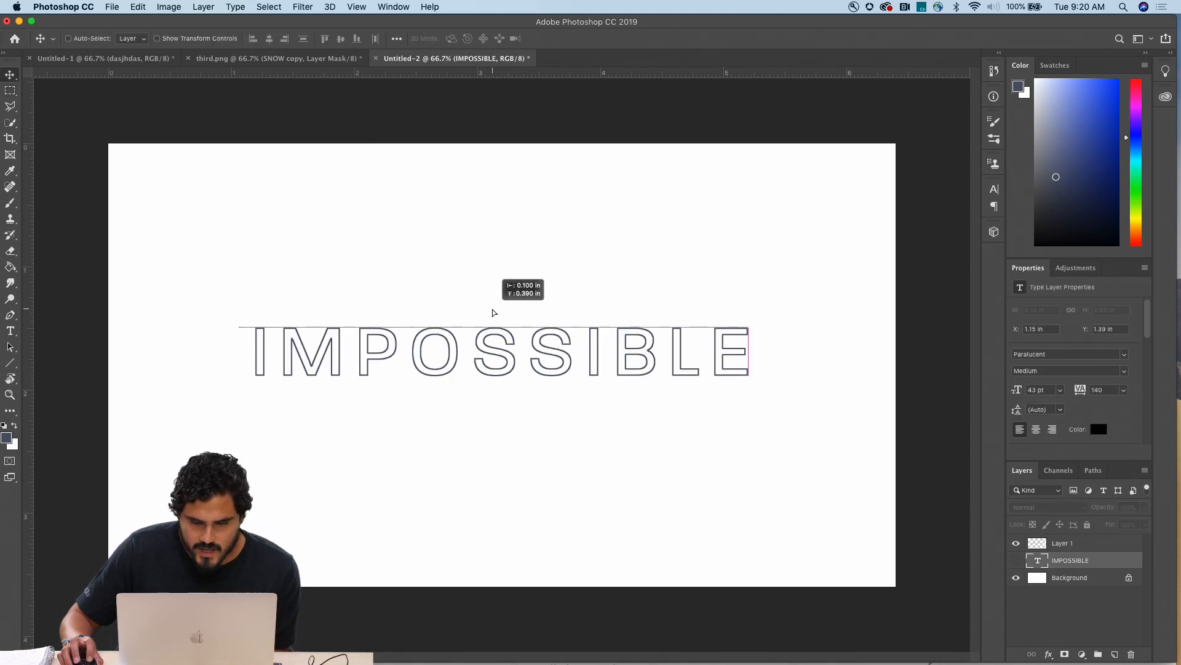
{"action": "left_click", "coordinate": [673, 355], "text": "super"}
{"action": "mouse_move", "coordinate": [562, 340]}
{"action": "left_mouse_down"}
{"action": "mouse_move", "coordinate": [556, 306]}
{"action": "mouse_move", "coordinate": [559, 337]}
{"action": "left_mouse_up"}
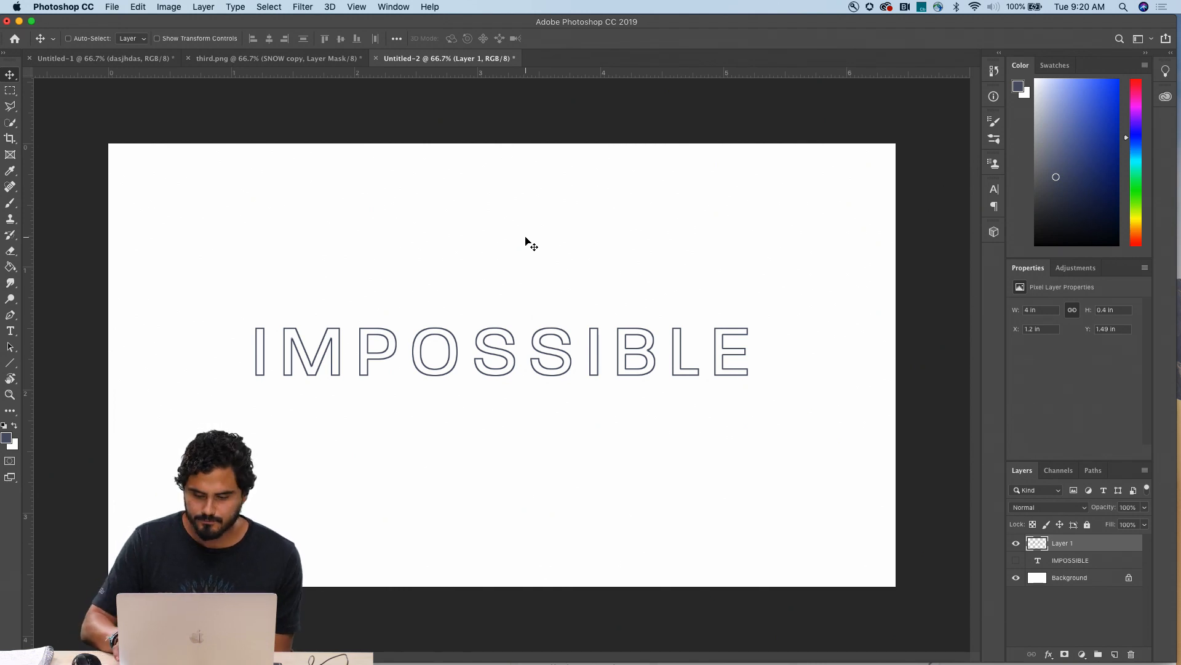
{"action": "key", "text": "super+equal"}
{"action": "key", "text": "super+minus"}
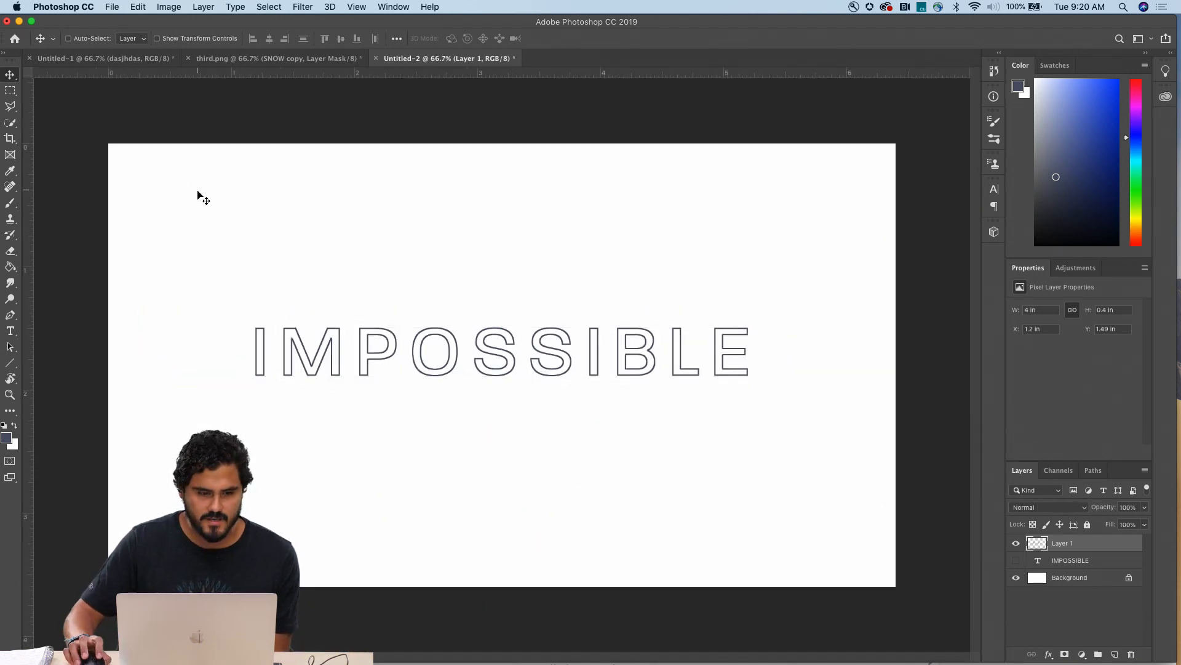
Step: Try erasing a horizontal band through the middle of the outlined word with a Polygonal Lasso selection, and undo the cut
{"action": "left_click", "coordinate": [10, 107]}
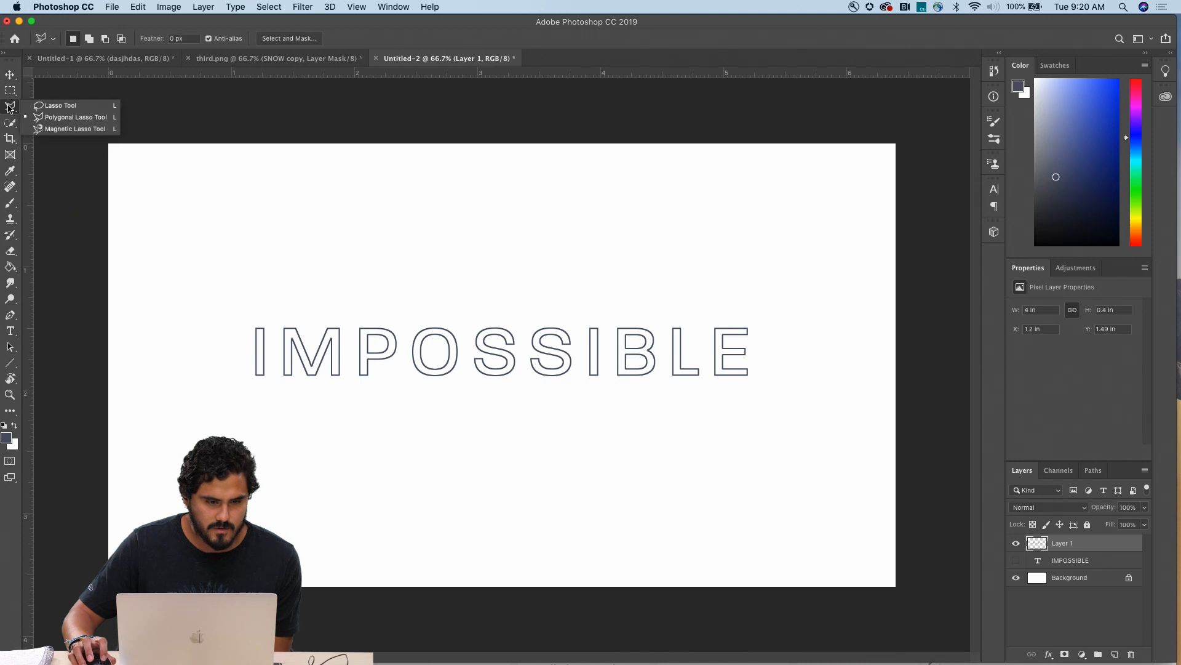
{"action": "left_click", "coordinate": [67, 117]}
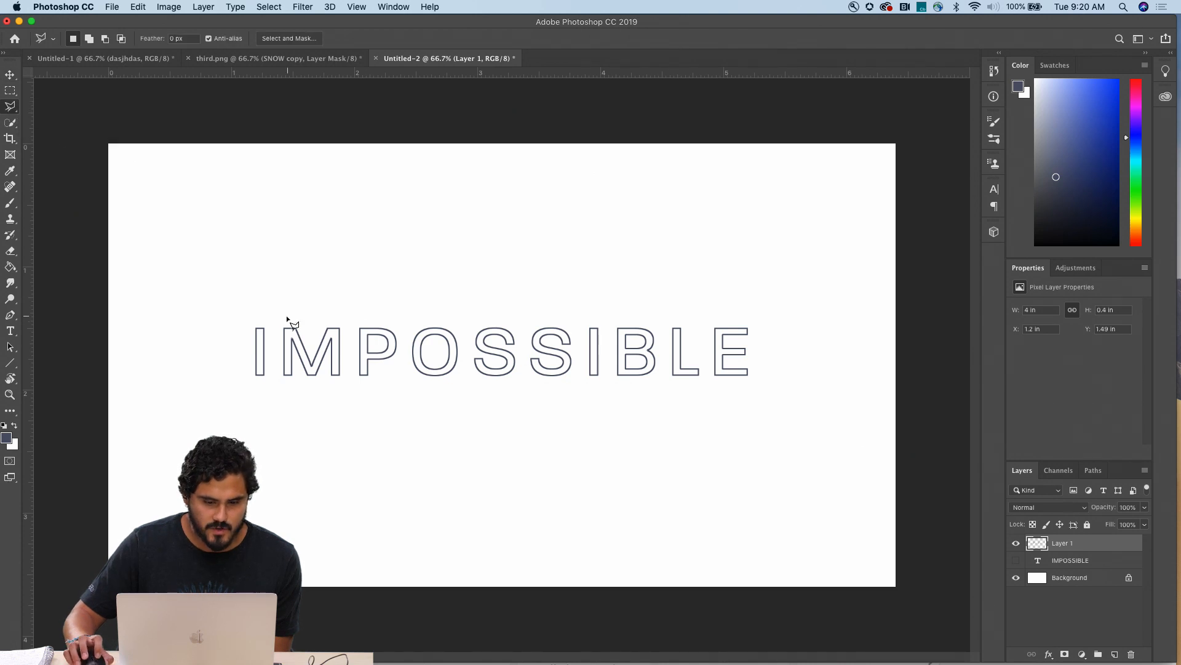
{"action": "left_click", "coordinate": [247, 357]}
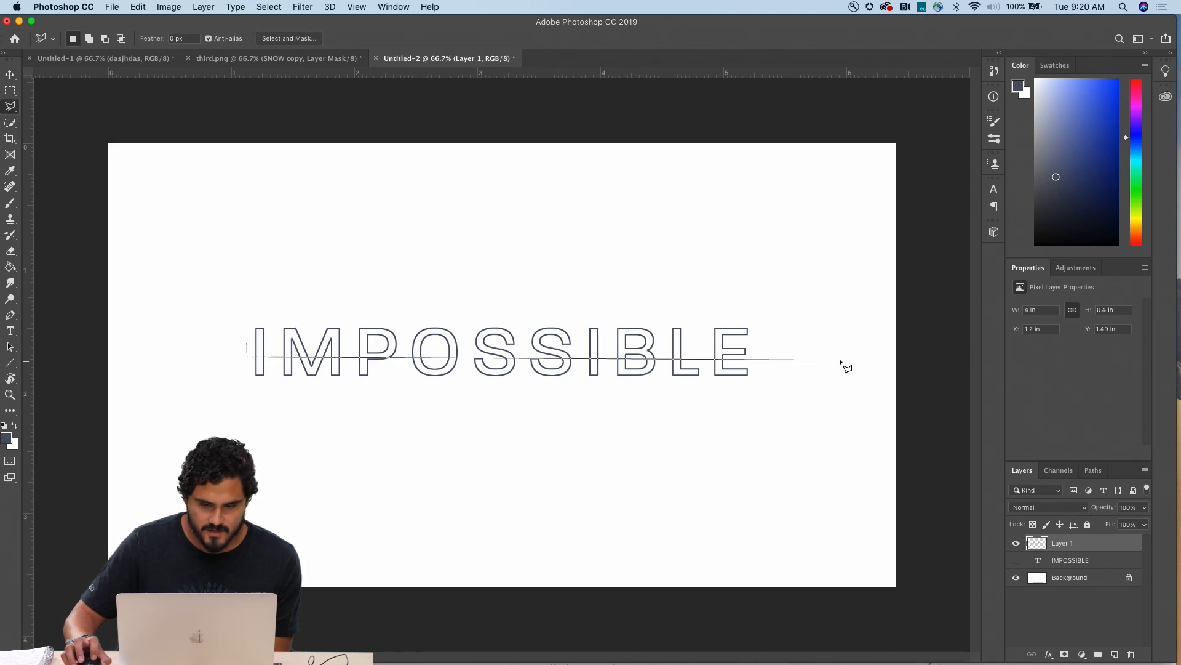
{"action": "left_click", "coordinate": [793, 344]}
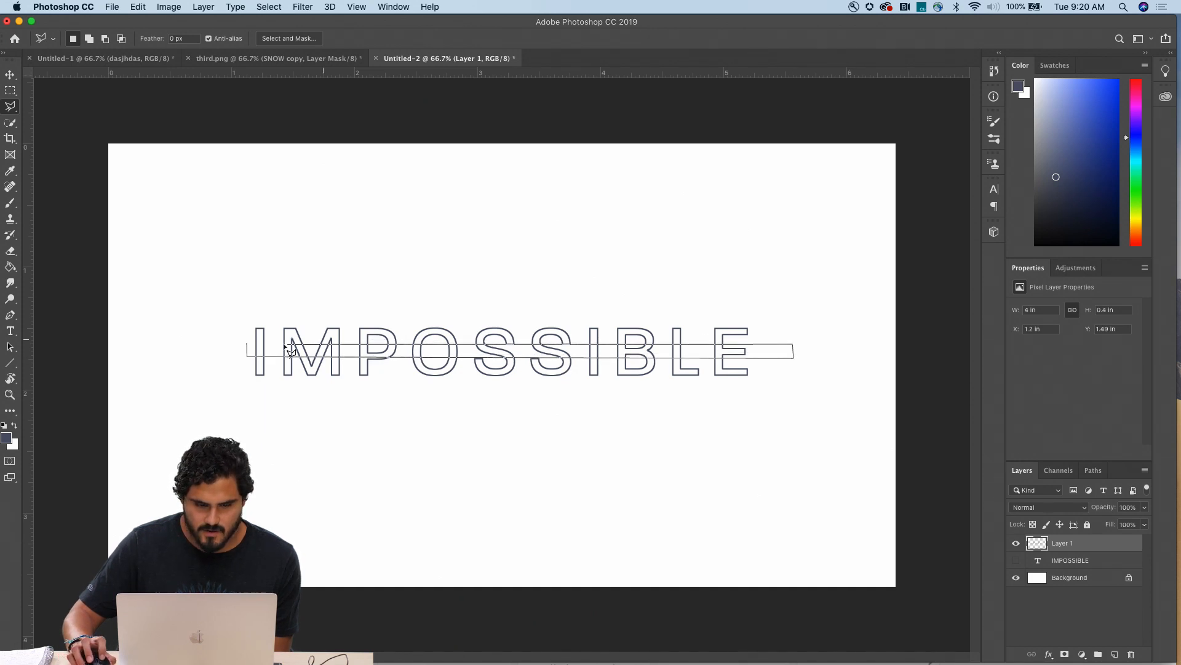
{"action": "left_click", "coordinate": [246, 345]}
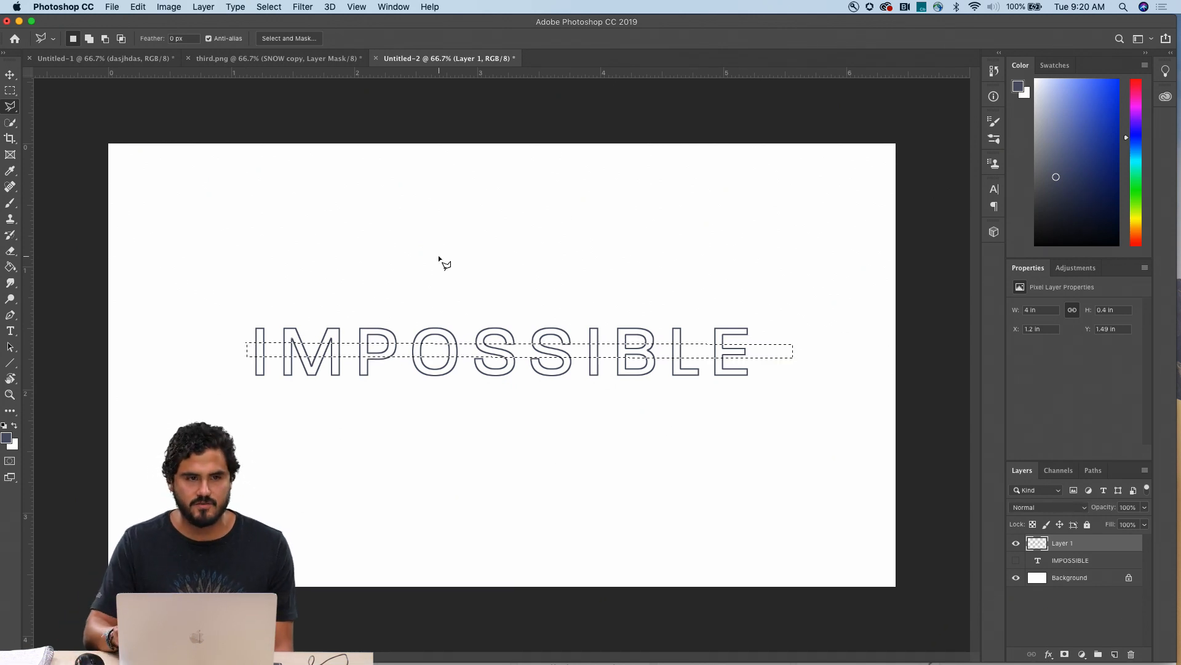
{"action": "key", "text": "Delete"}
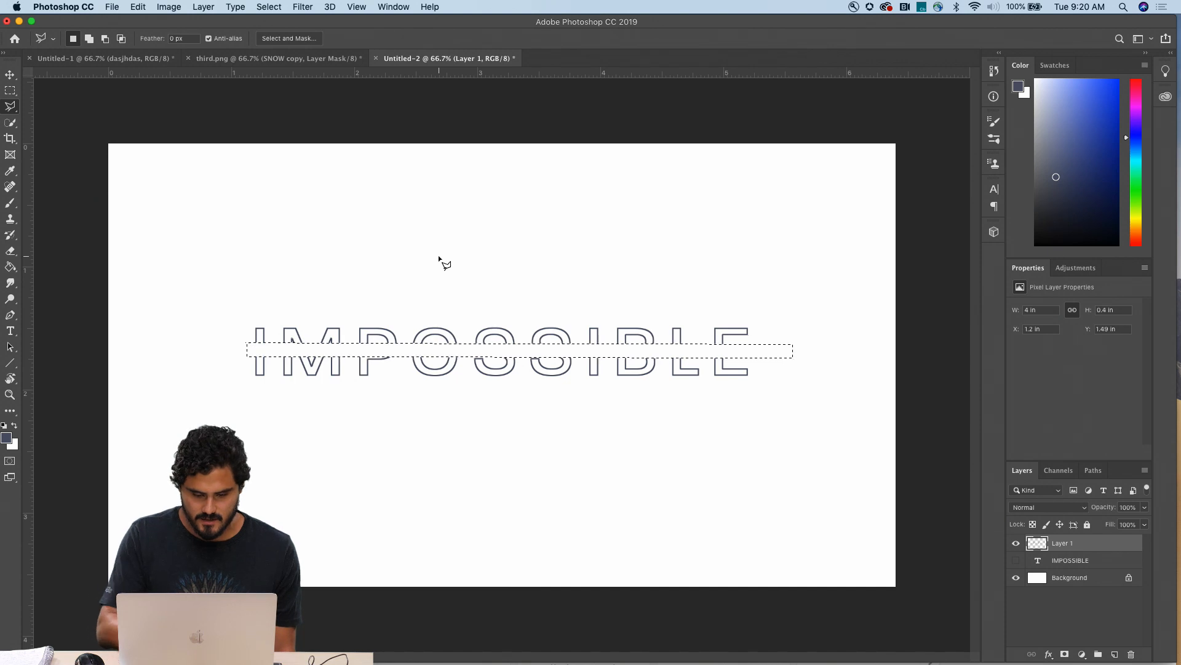
{"action": "key", "text": "super+d"}
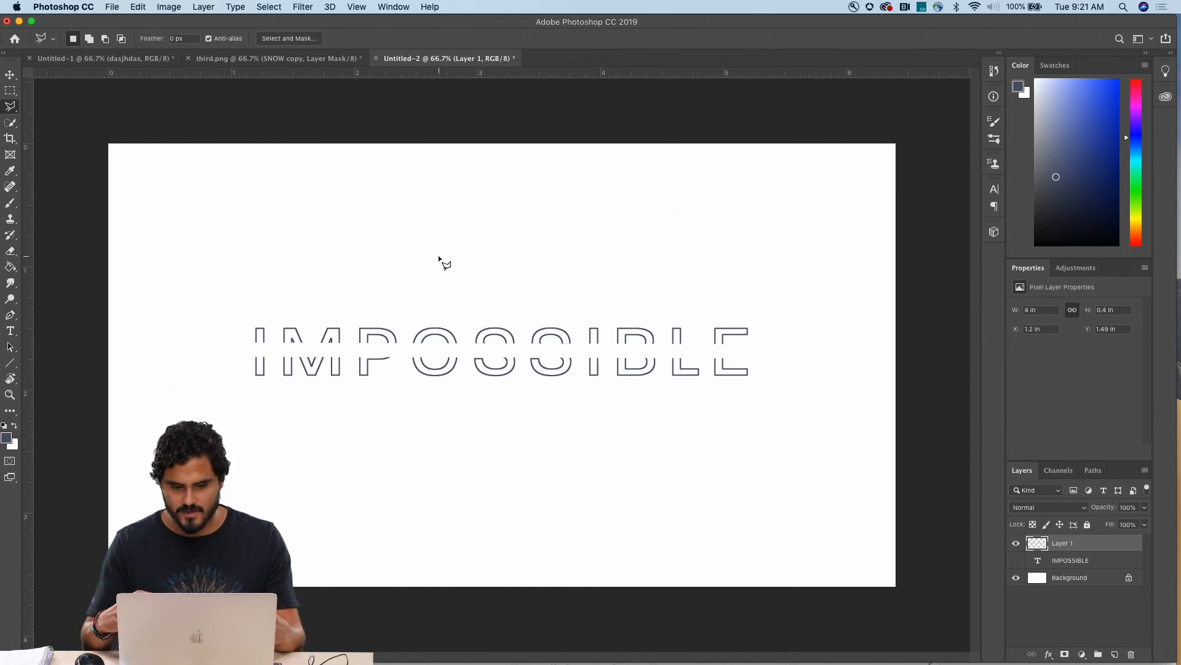
{"action": "key", "text": "super+d"}
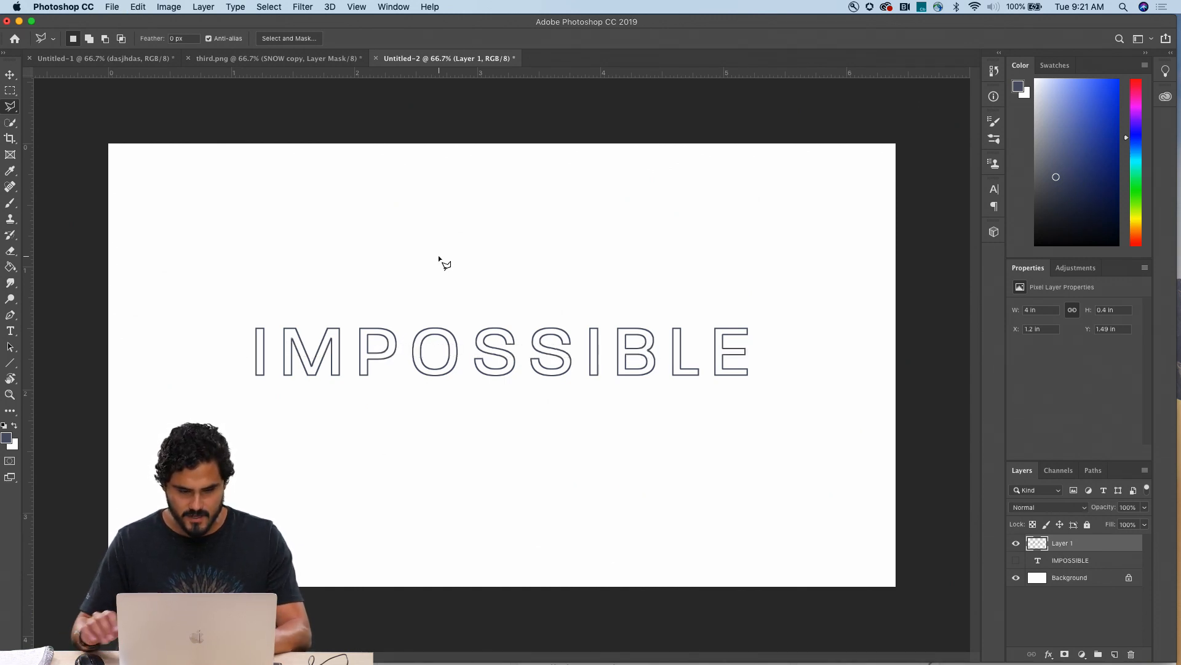
Step: Select the right side of the outlined O freehand with the Lasso tool, delete it and deselect
{"action": "left_click_drag", "start_coordinate": [7, 112], "coordinate": [47, 110]}
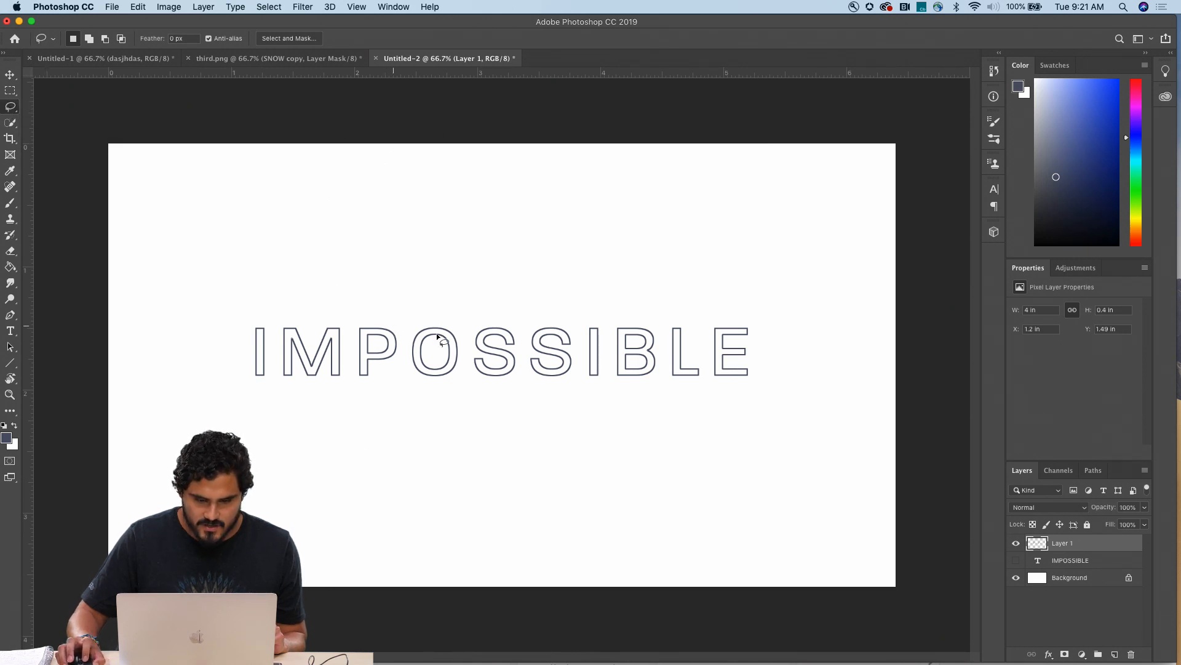
{"action": "mouse_move", "coordinate": [441, 356]}
{"action": "left_mouse_down"}
{"action": "mouse_move", "coordinate": [458, 367]}
{"action": "mouse_move", "coordinate": [463, 346]}
{"action": "left_mouse_up"}
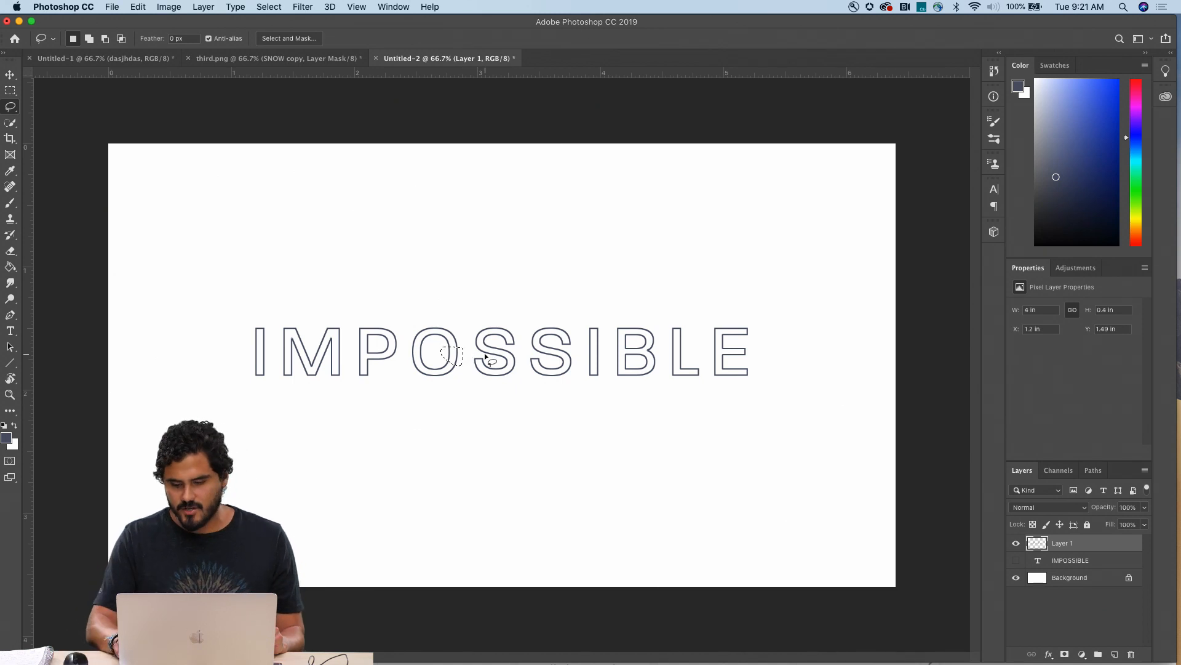
{"action": "key", "text": "BackSpace"}
{"action": "key", "text": "super+d"}
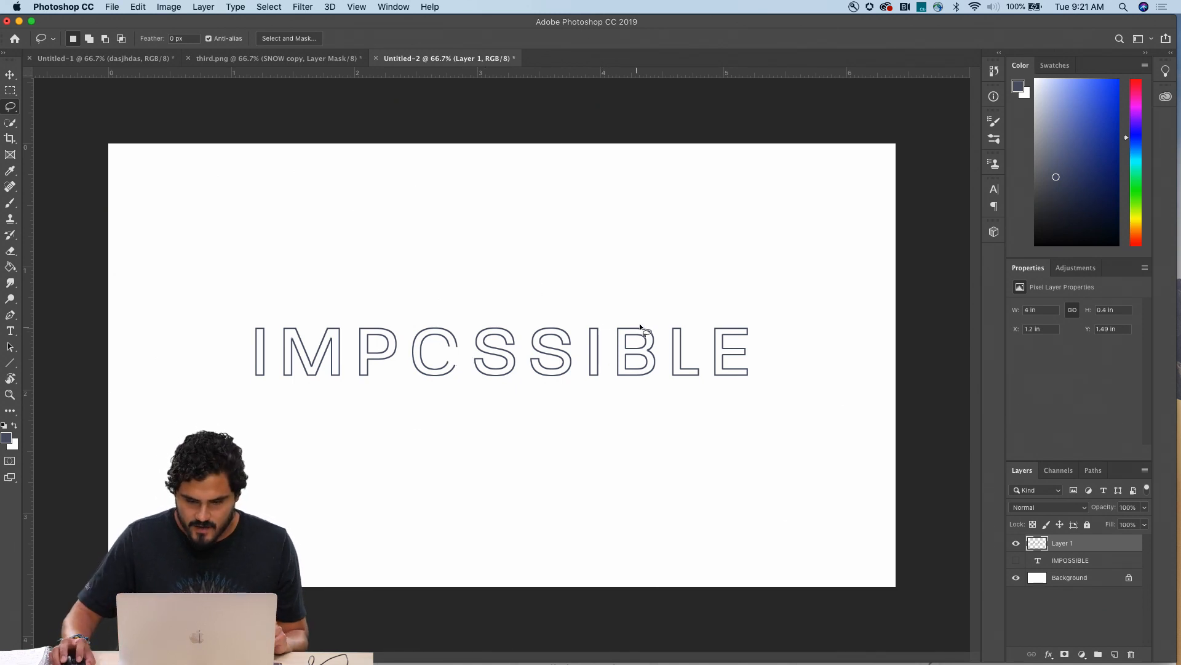
Step: Delete freehand lasso selections from the upper parts of the outlined B, L and M
{"action": "mouse_move", "coordinate": [636, 331]}
{"action": "left_mouse_down"}
{"action": "mouse_move", "coordinate": [613, 355]}
{"action": "mouse_move", "coordinate": [632, 347]}
{"action": "mouse_move", "coordinate": [642, 315]}
{"action": "mouse_move", "coordinate": [691, 357]}
{"action": "left_mouse_up"}
{"action": "key", "text": "BackSpace"}
{"action": "key", "text": "super+d"}
{"action": "key", "text": "BackSpace"}
{"action": "key", "text": "super+d"}
{"action": "mouse_move", "coordinate": [342, 322]}
{"action": "left_mouse_down"}
{"action": "mouse_move", "coordinate": [322, 332]}
{"action": "mouse_move", "coordinate": [347, 328]}
{"action": "left_mouse_up"}
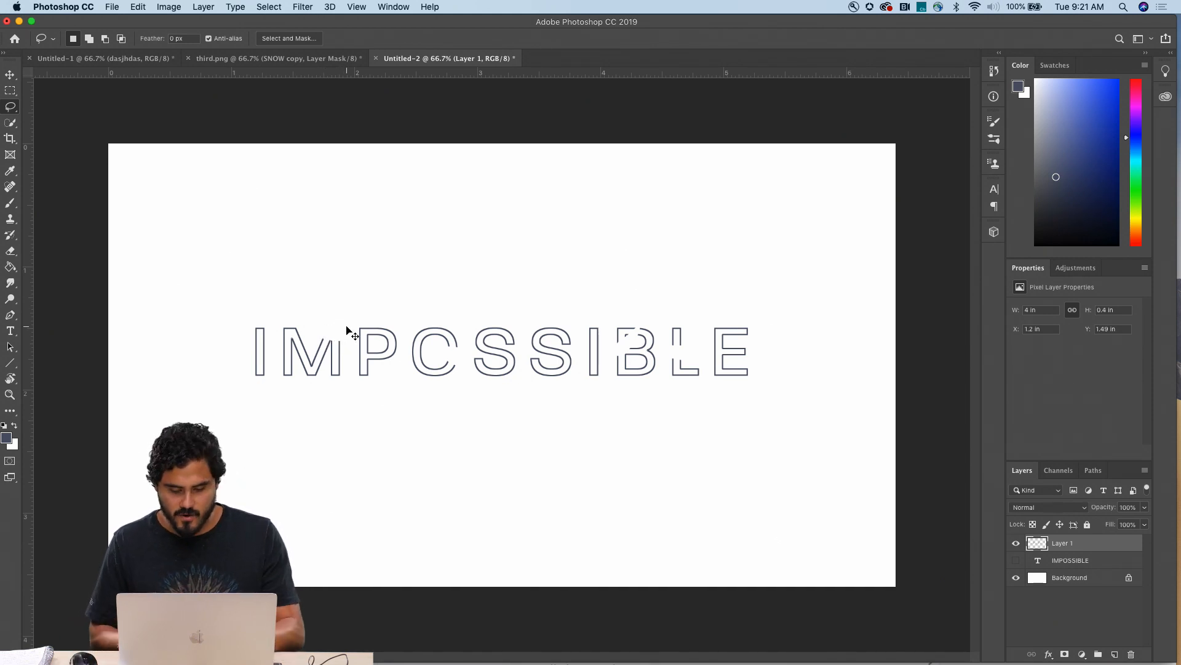
Step: Undo all the freehand lasso cuts to restore the complete IMPOSSIBLE outline
{"action": "key", "text": "v"}
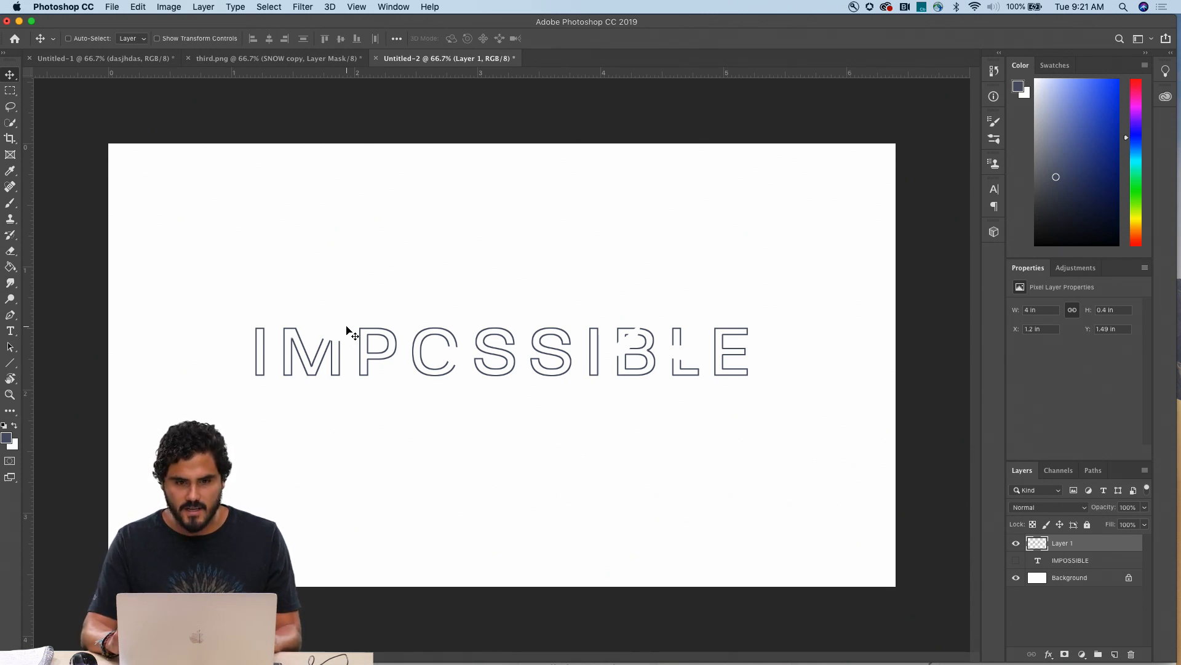
{"action": "scroll", "coordinate": [348, 333], "scroll_direction": "down", "scroll_amount": 3}
{"action": "scroll", "coordinate": [348, 332], "scroll_direction": "up", "scroll_amount": 3}
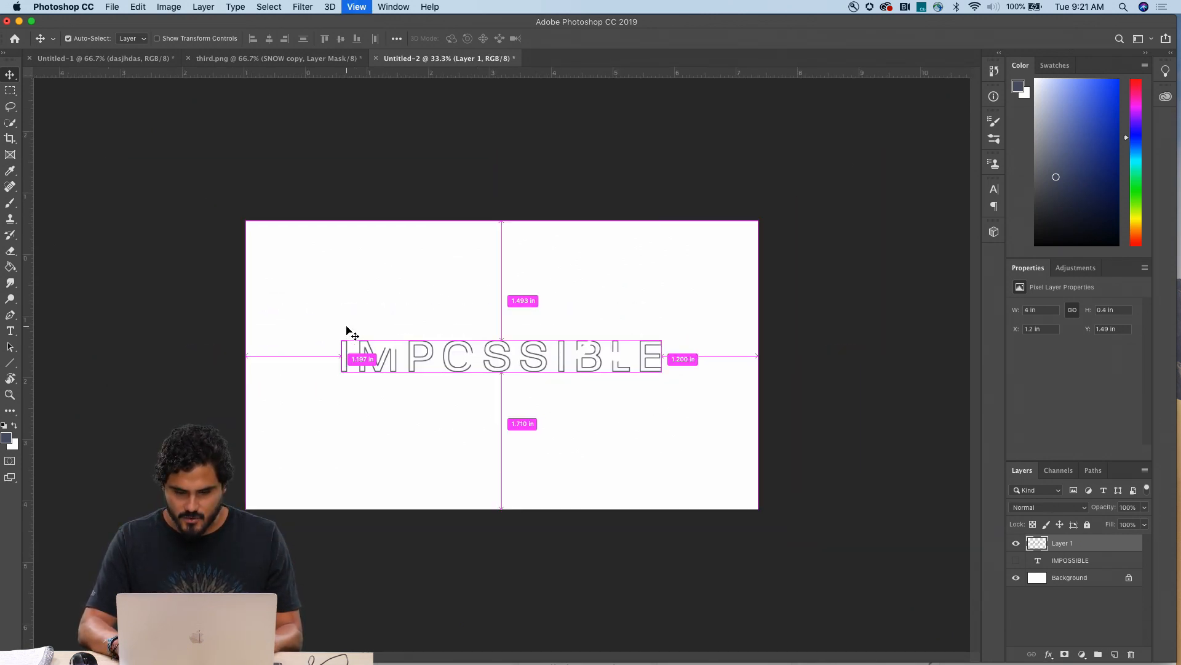
{"action": "key", "text": "super+z"}
{"action": "key", "text": "super+z"}
{"action": "key", "text": "super+z"}
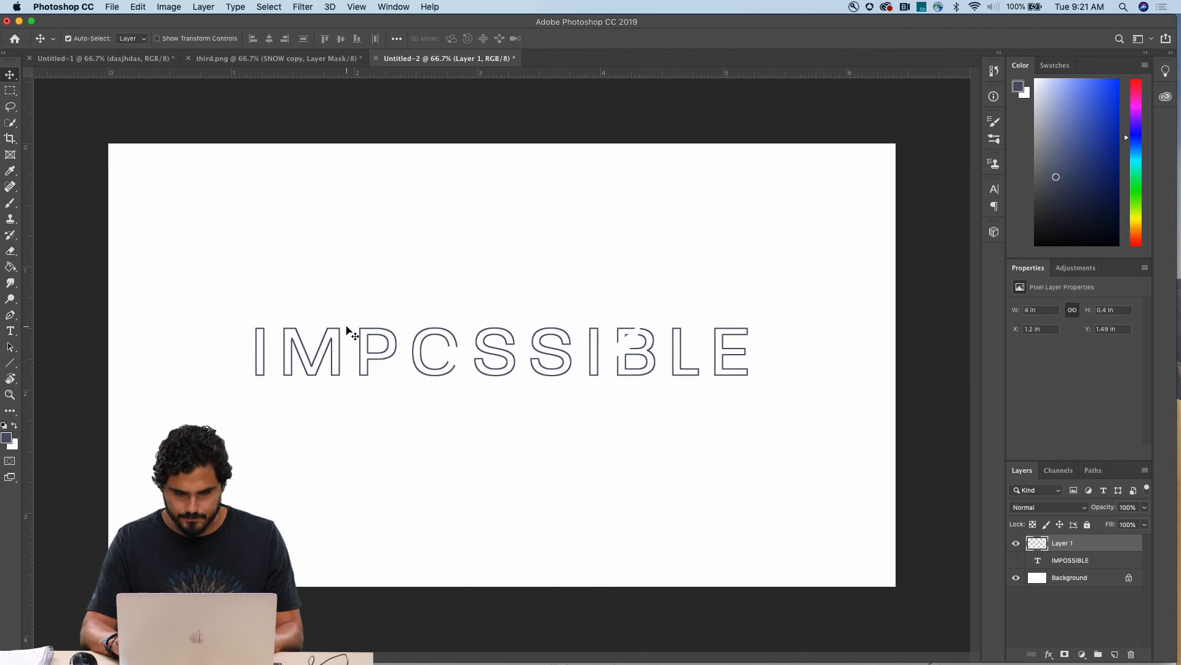
{"action": "key", "text": "super+z"}
{"action": "key", "text": "super+z"}
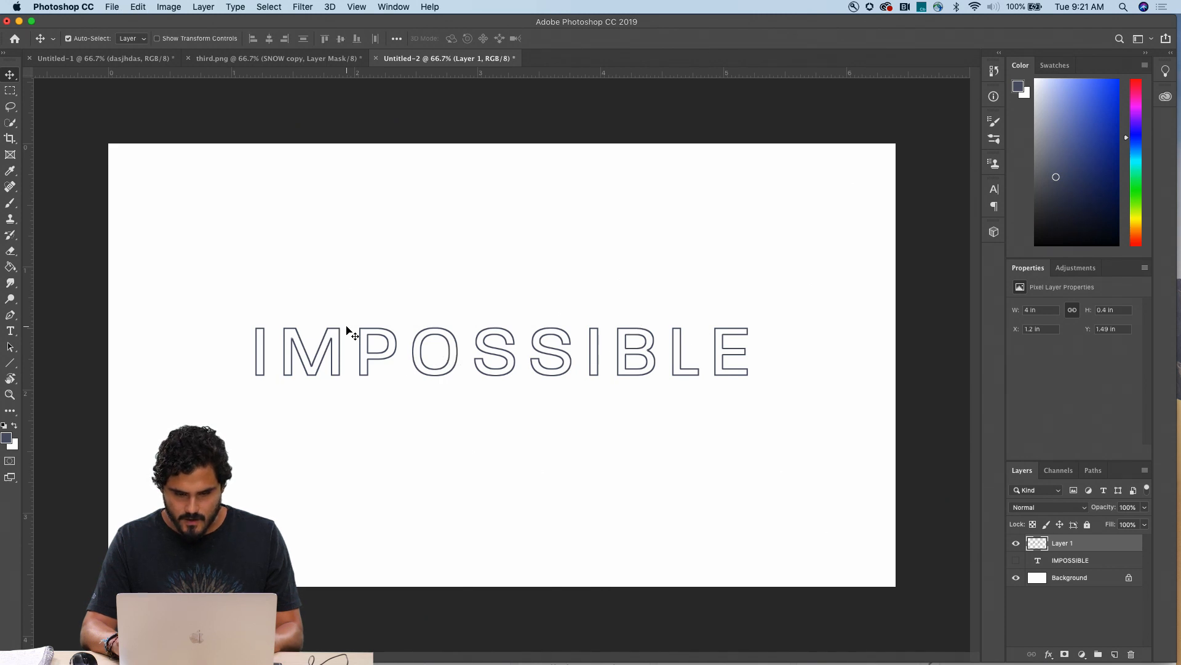
Step: Add a new layer and draw an irregular Polygonal Lasso selection around the first letter I of the outlined word
{"action": "left_click", "coordinate": [1114, 655]}
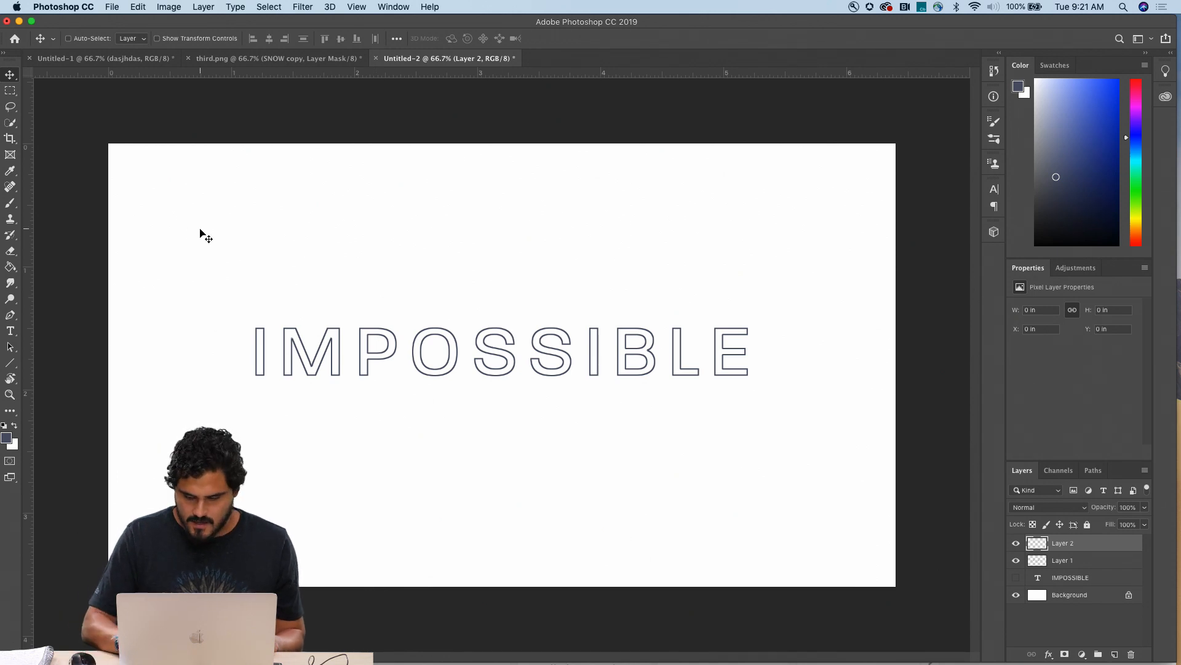
{"action": "key", "text": "super+plus"}
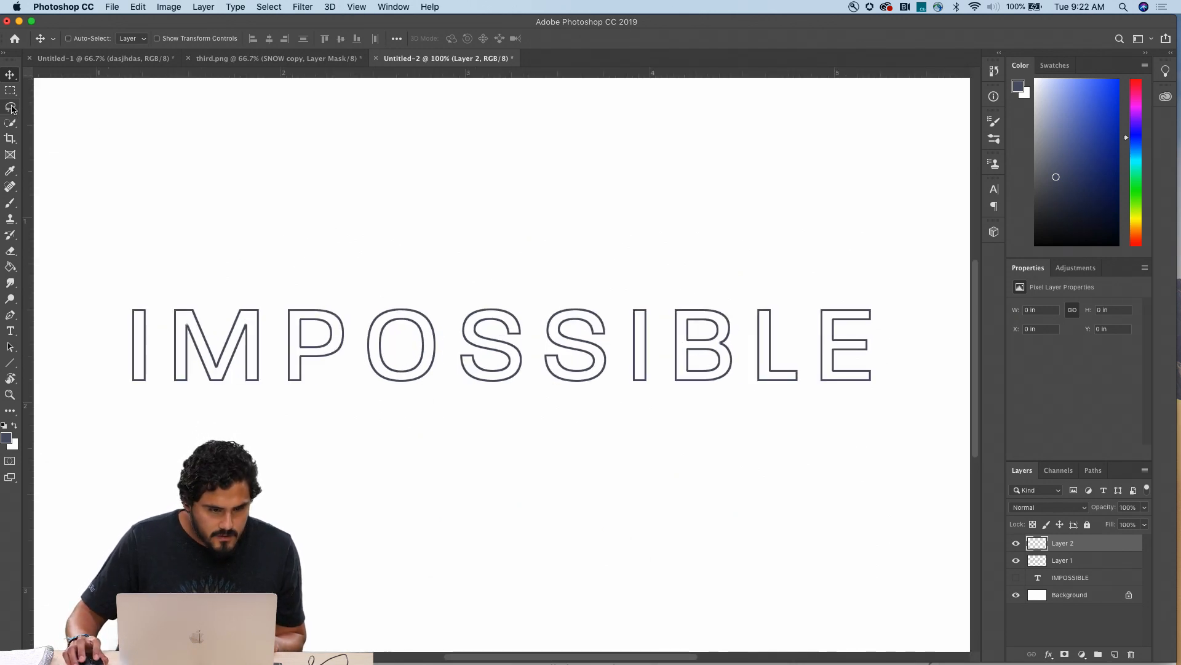
{"action": "left_click", "coordinate": [12, 108]}
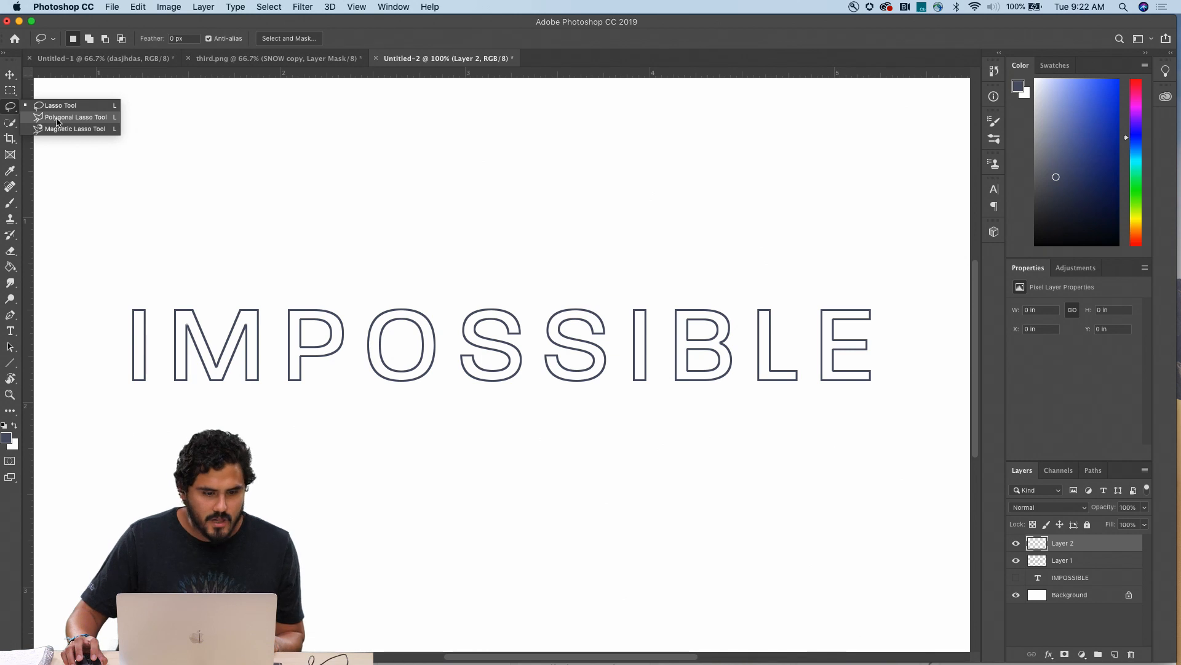
{"action": "left_click", "coordinate": [57, 120]}
{"action": "key", "text": "super+plus"}
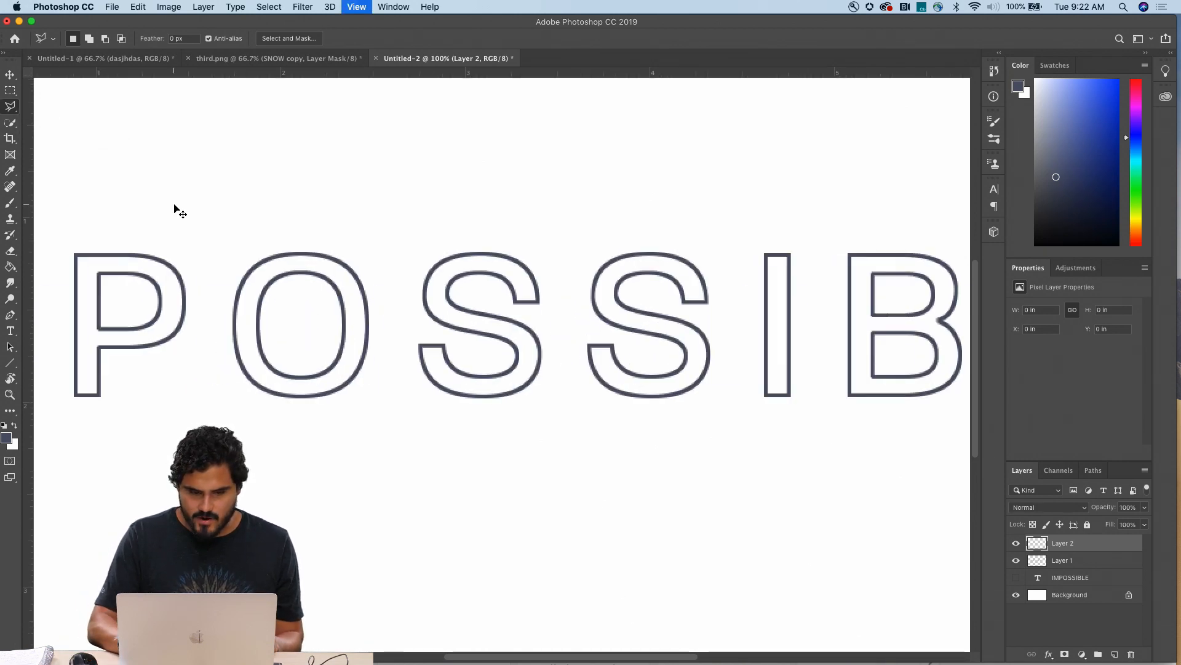
{"action": "scroll", "coordinate": [175, 206], "scroll_direction": "left", "scroll_amount": 10}
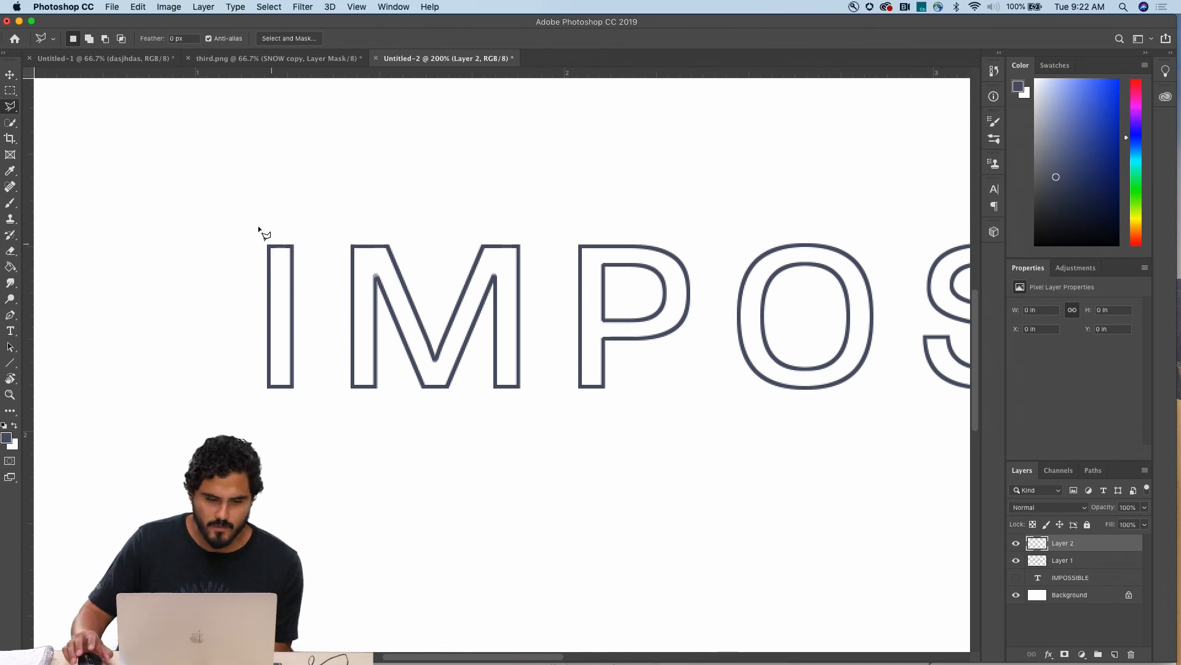
{"action": "left_click", "coordinate": [269, 246]}
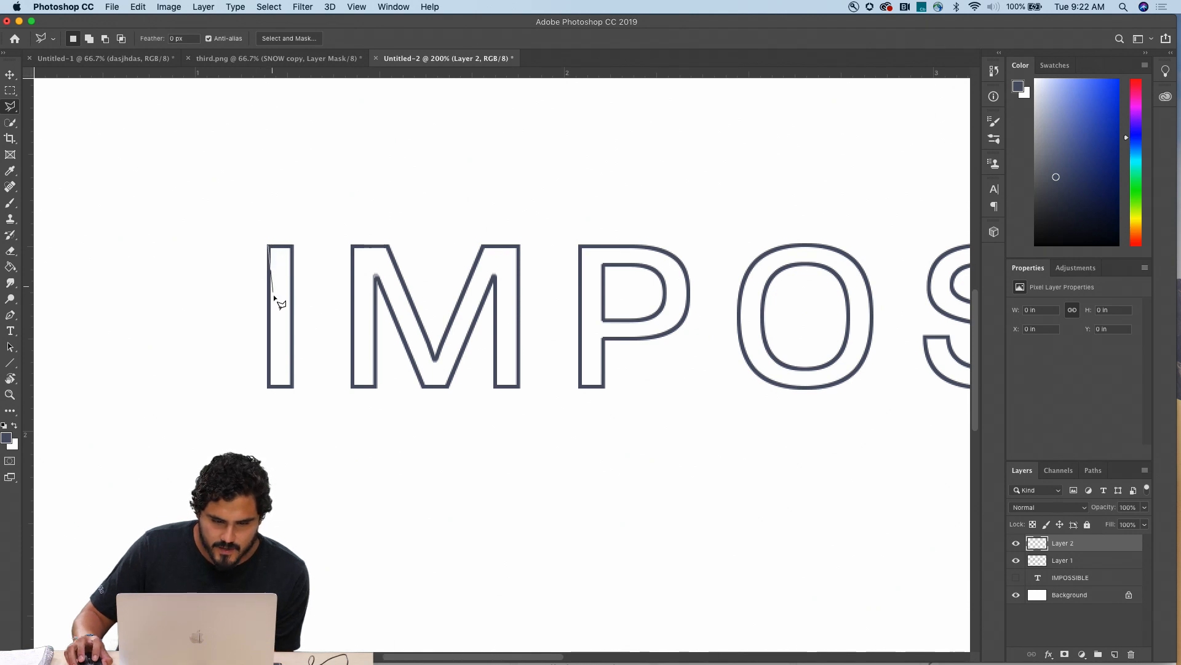
{"action": "left_click", "coordinate": [275, 326]}
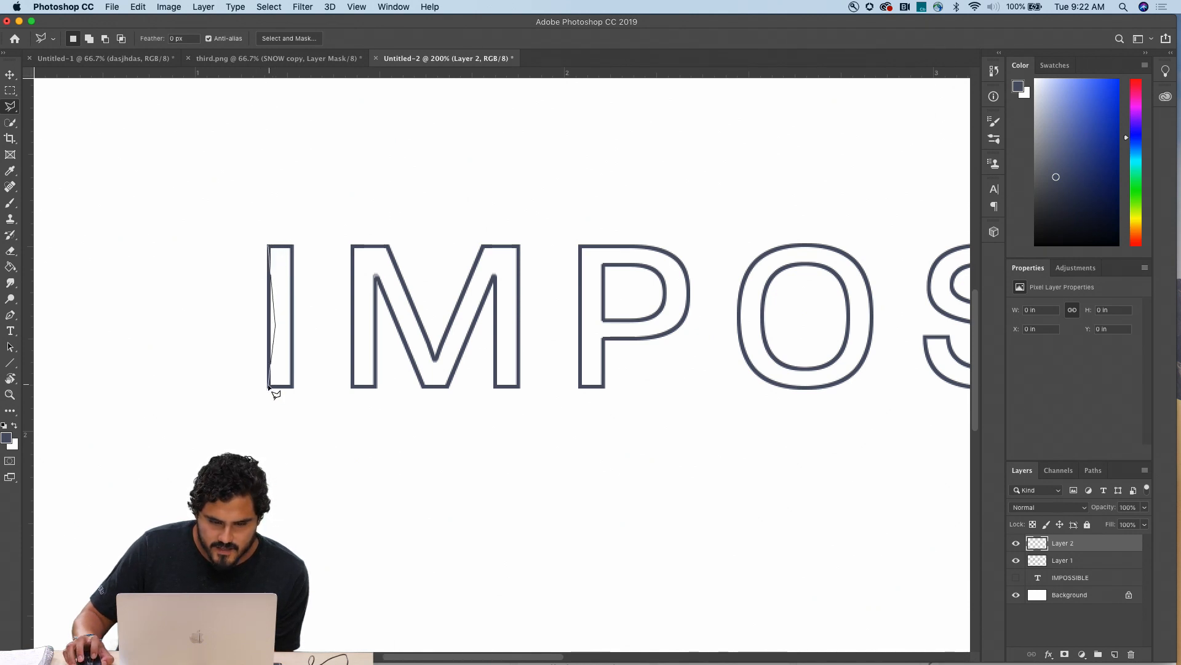
{"action": "left_click", "coordinate": [269, 386]}
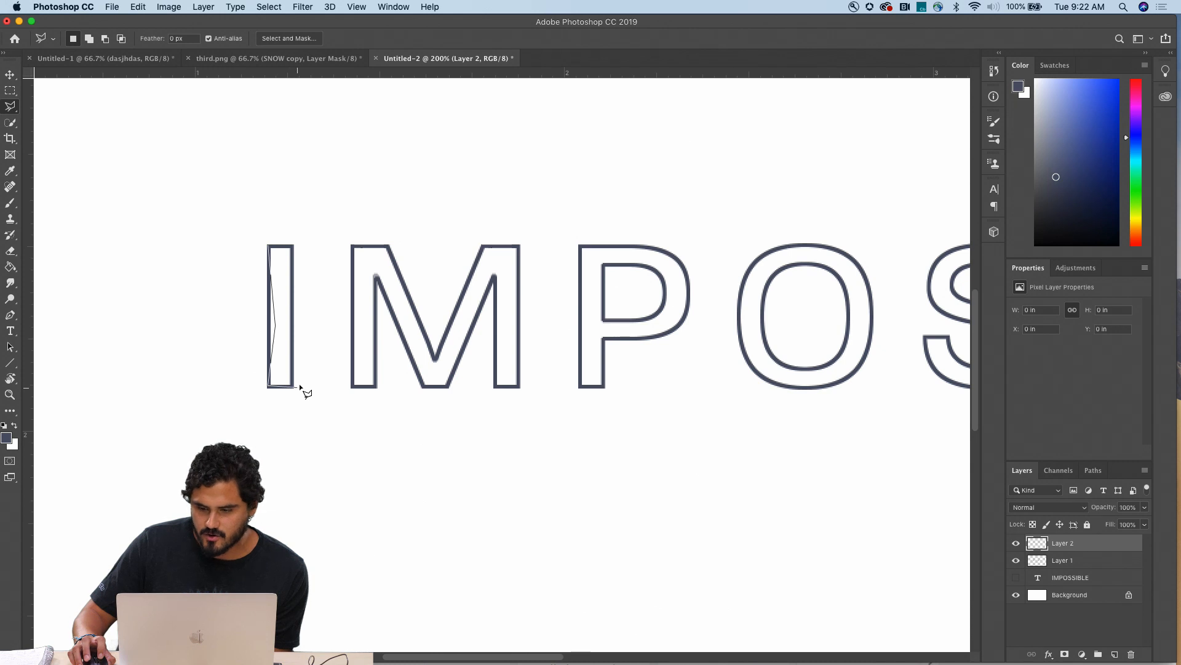
{"action": "left_click", "coordinate": [301, 386]}
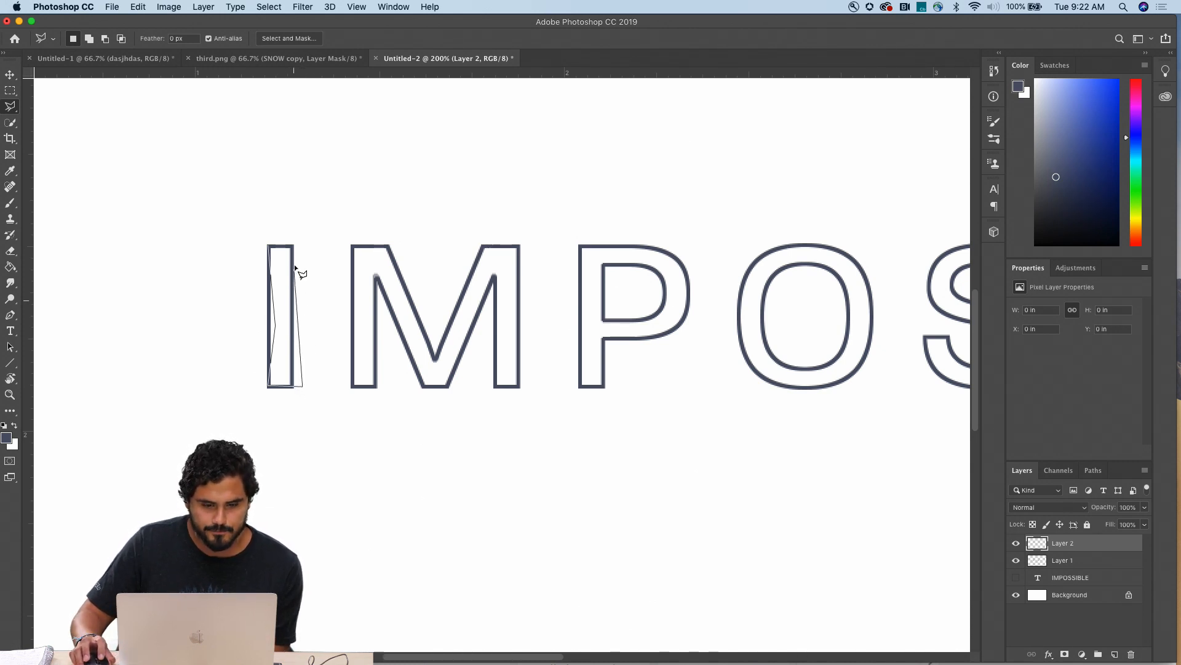
{"action": "left_click", "coordinate": [300, 235]}
{"action": "left_click", "coordinate": [270, 246]}
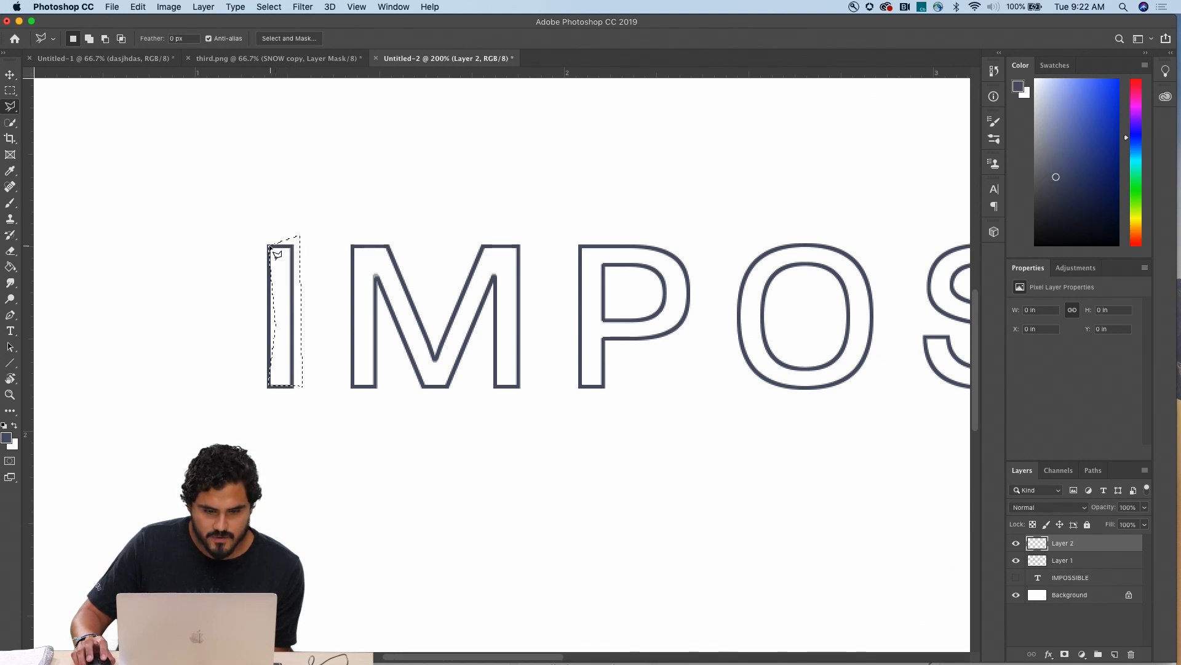
Step: Stroke the I-shaped selection with a 3 px centered line, deselect it, and briefly toggle Layer 1's visibility to compare
{"action": "right_click", "coordinate": [292, 291]}
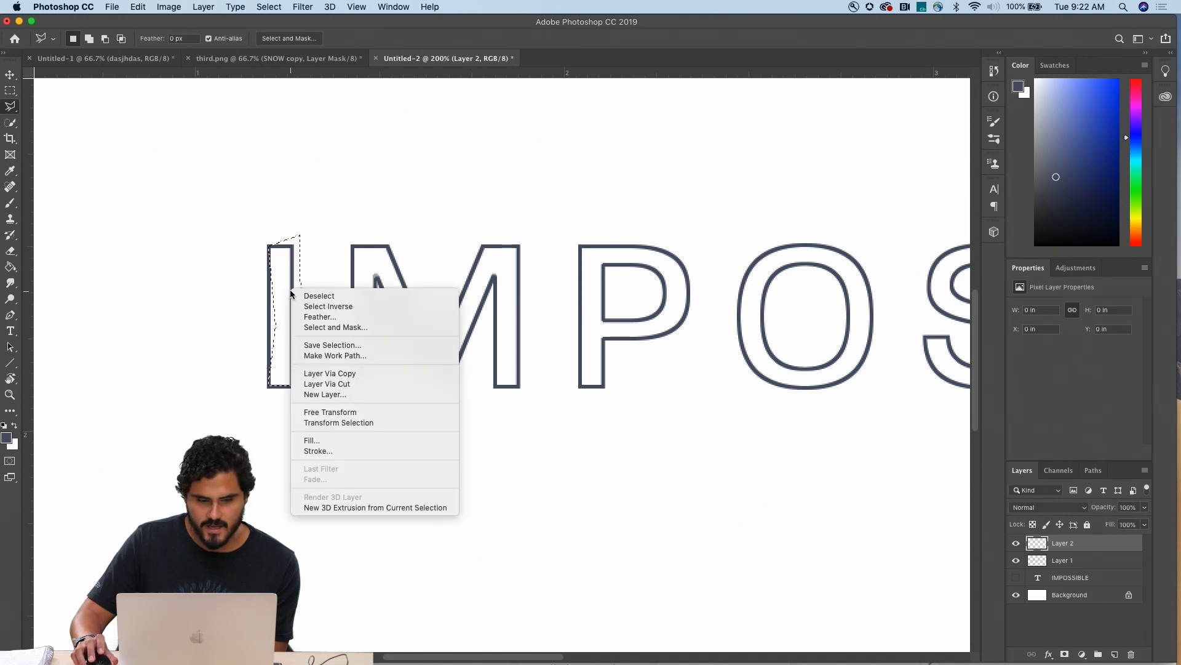
{"action": "left_click", "coordinate": [336, 451]}
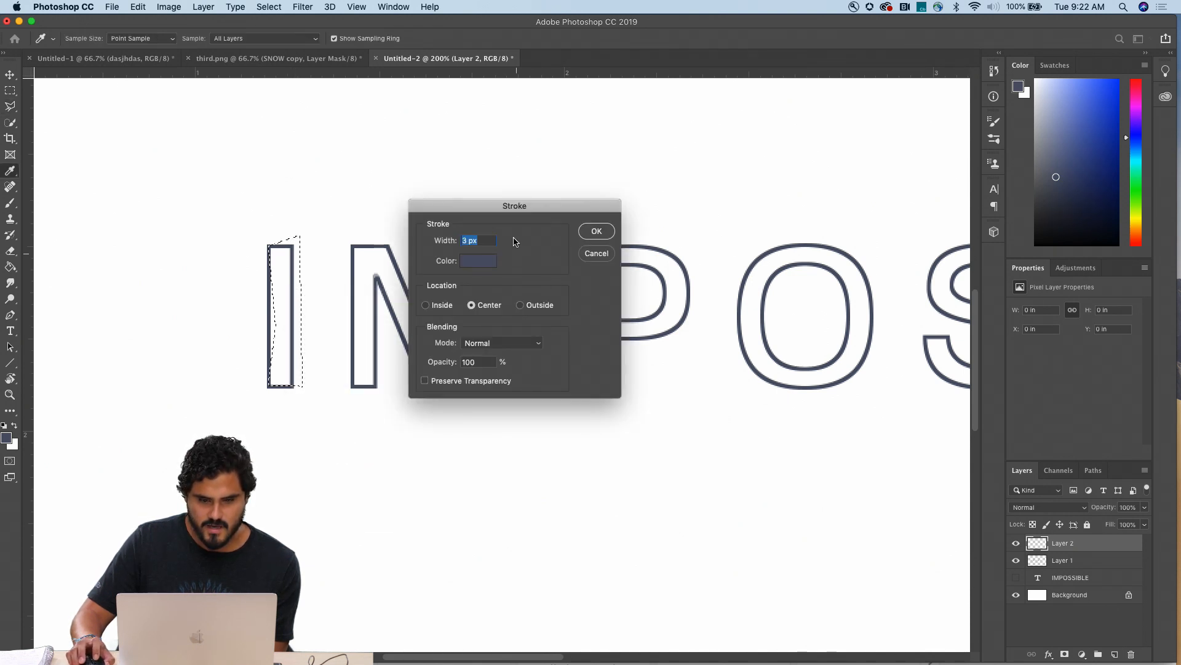
{"action": "left_click_drag", "start_coordinate": [480, 211], "coordinate": [608, 213]}
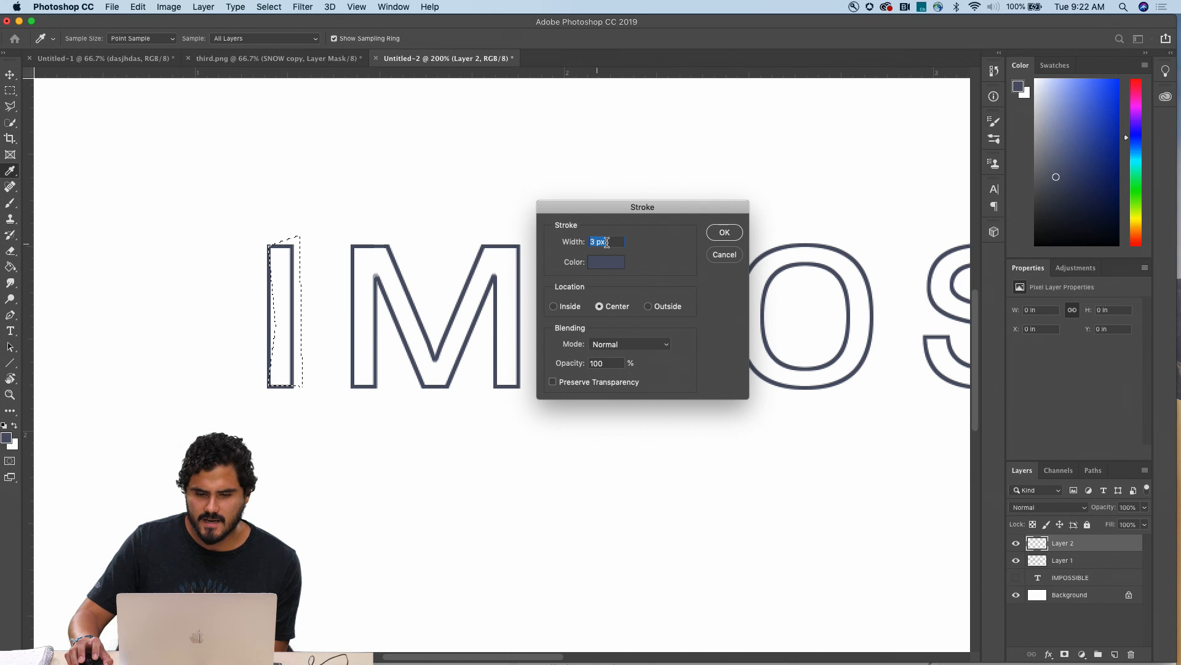
{"action": "left_click", "coordinate": [721, 234]}
{"action": "left_click", "coordinate": [332, 290]}
{"action": "left_click", "coordinate": [1016, 561]}
{"action": "left_click", "coordinate": [1017, 561]}
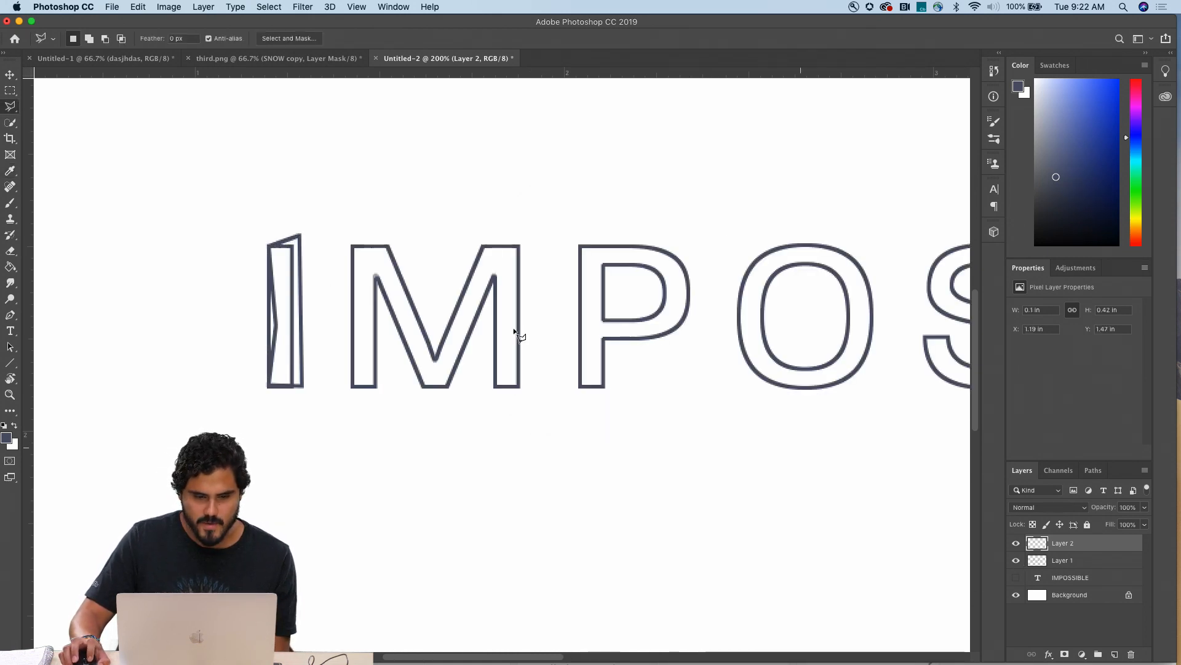
Step: Draw an angular, distorted Polygonal Lasso selection loosely following the outlined letter M
{"action": "left_click", "coordinate": [347, 242]}
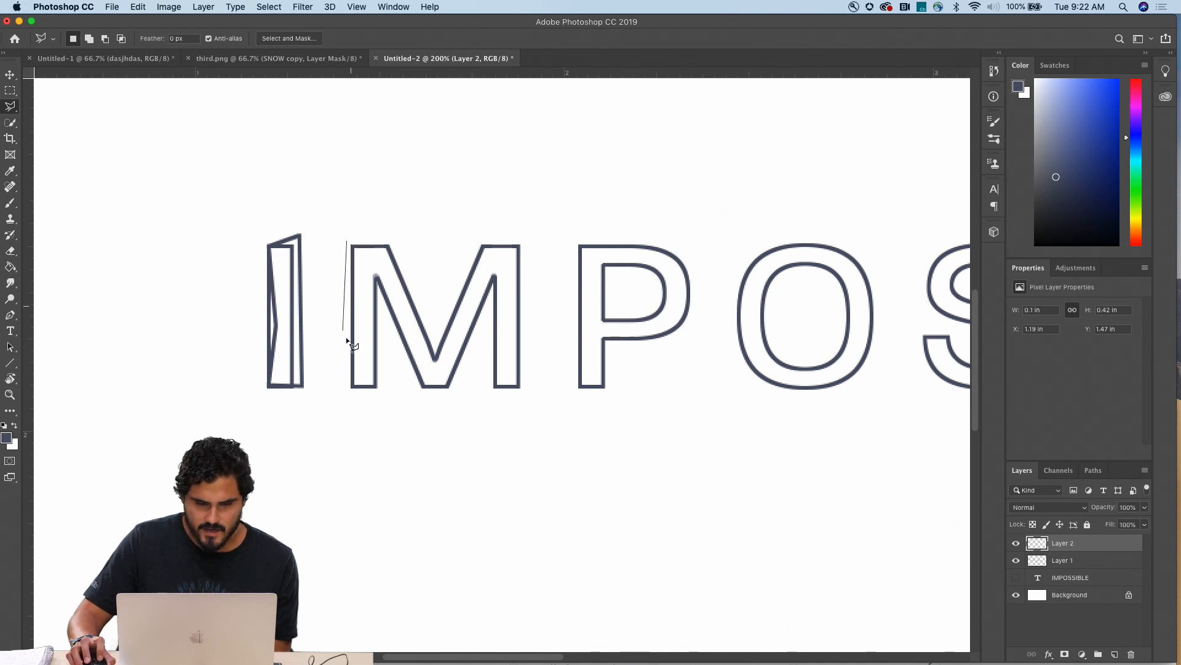
{"action": "left_click", "coordinate": [345, 386]}
{"action": "left_click", "coordinate": [382, 384]}
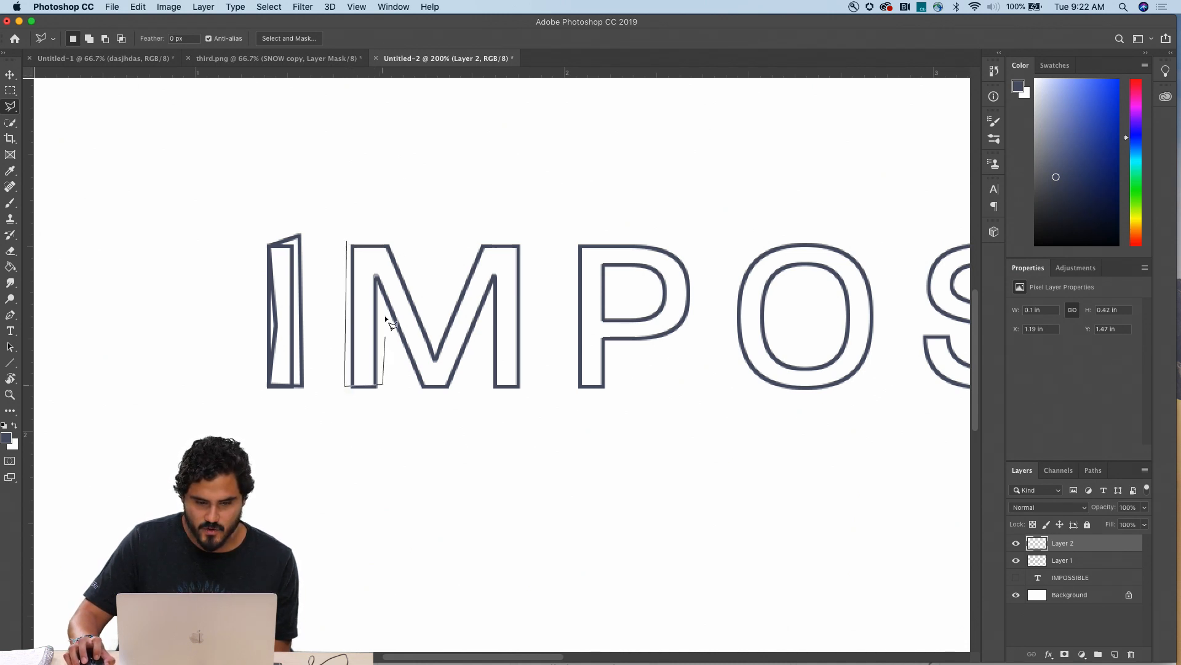
{"action": "left_click", "coordinate": [378, 266]}
{"action": "left_click", "coordinate": [455, 395]}
{"action": "left_click", "coordinate": [489, 301]}
{"action": "left_click", "coordinate": [483, 388]}
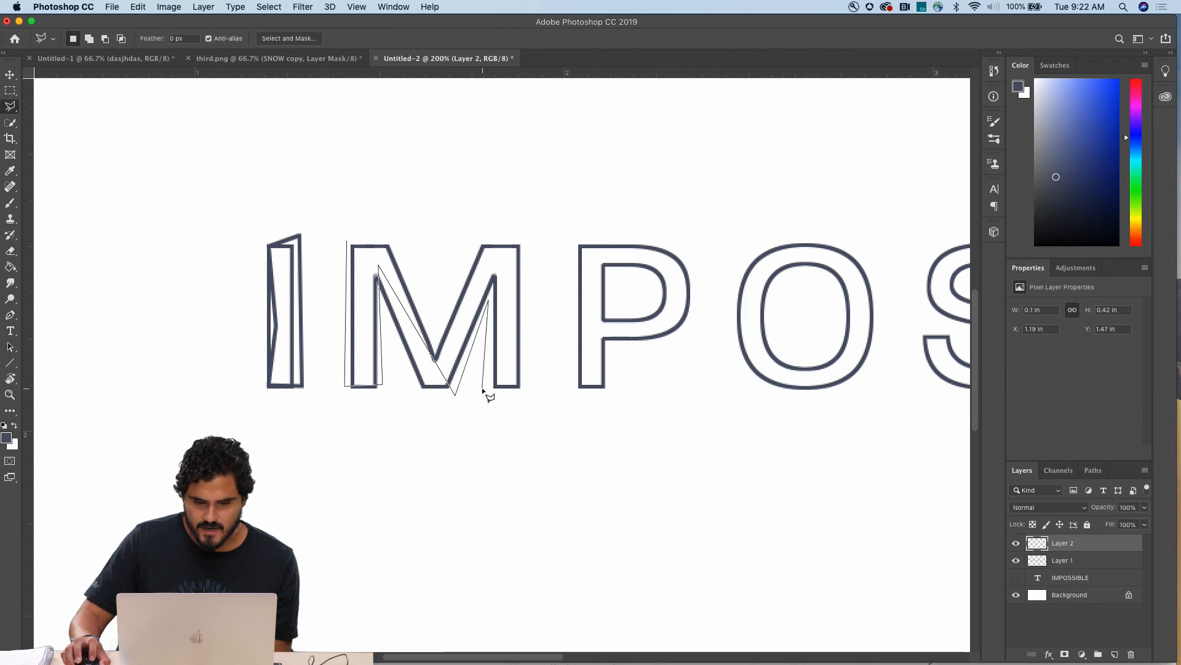
{"action": "left_click", "coordinate": [532, 375]}
{"action": "left_click", "coordinate": [531, 222]}
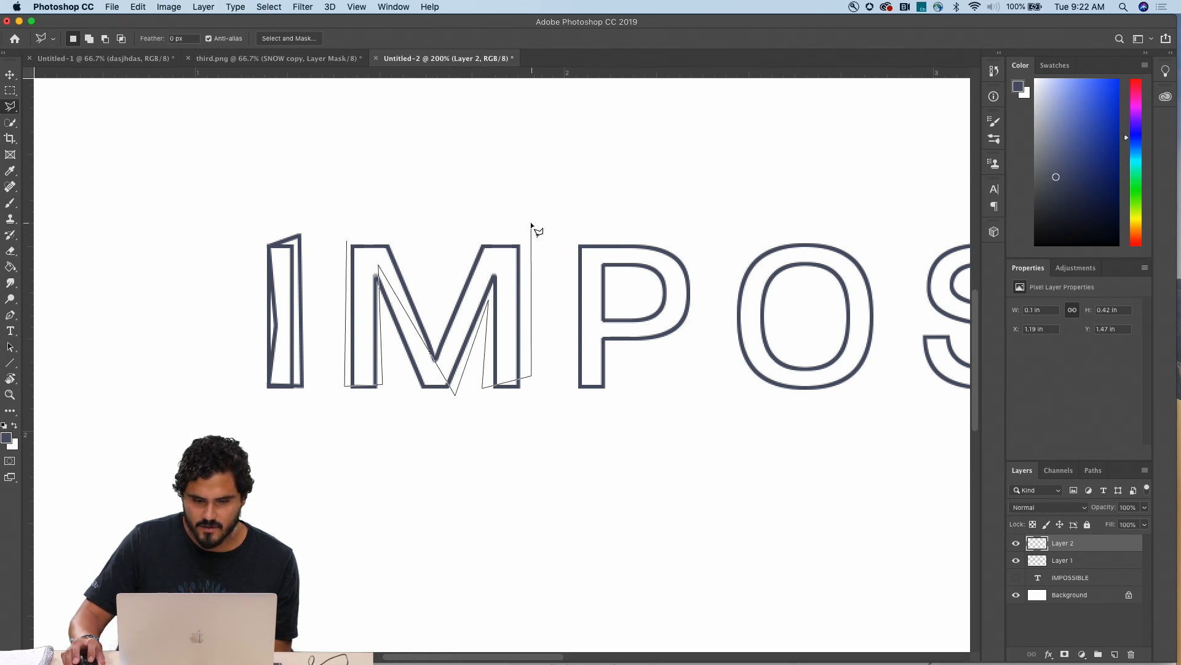
{"action": "left_click", "coordinate": [477, 220]}
{"action": "left_click", "coordinate": [437, 303]}
{"action": "left_click", "coordinate": [389, 229]}
{"action": "left_click", "coordinate": [346, 237]}
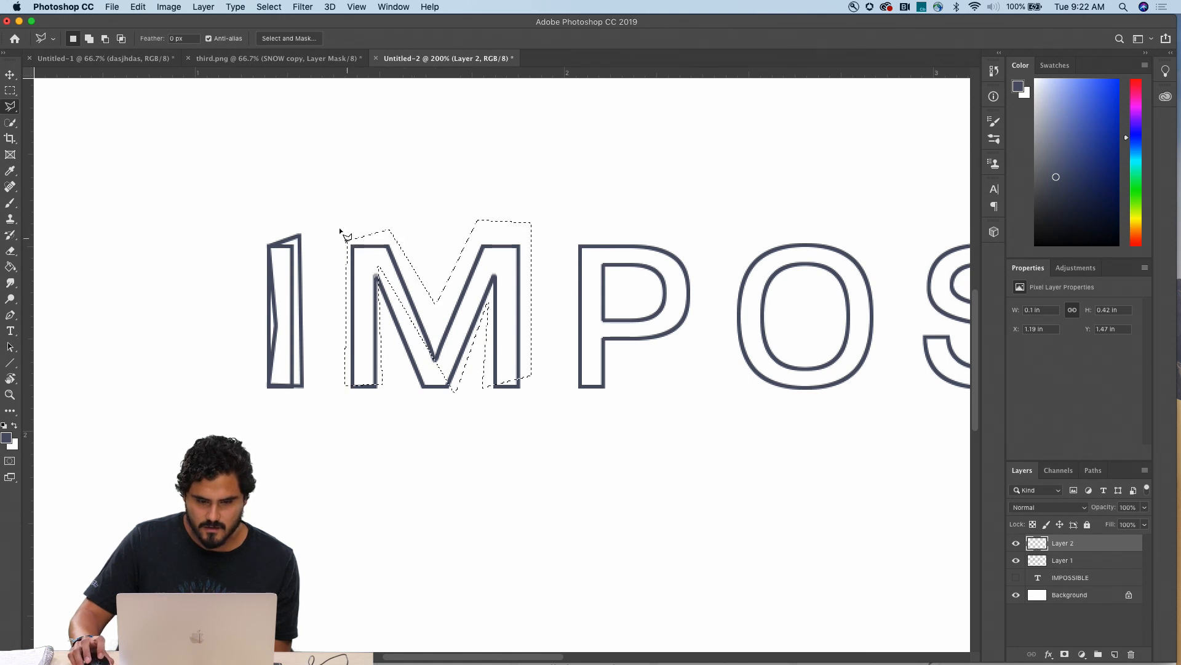
Step: Stroke the M-shaped selection with a 3 px centered line, deselect it, and check the new shapes with Layer 1 temporarily hidden
{"action": "right_click", "coordinate": [416, 296]}
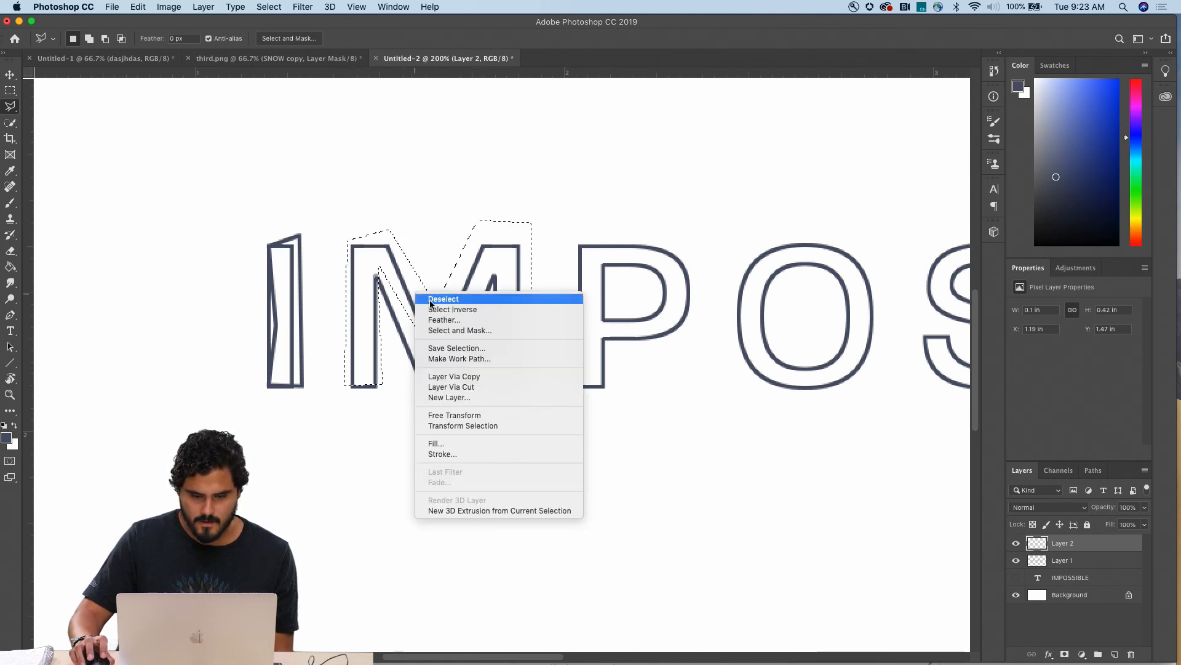
{"action": "left_click", "coordinate": [455, 455]}
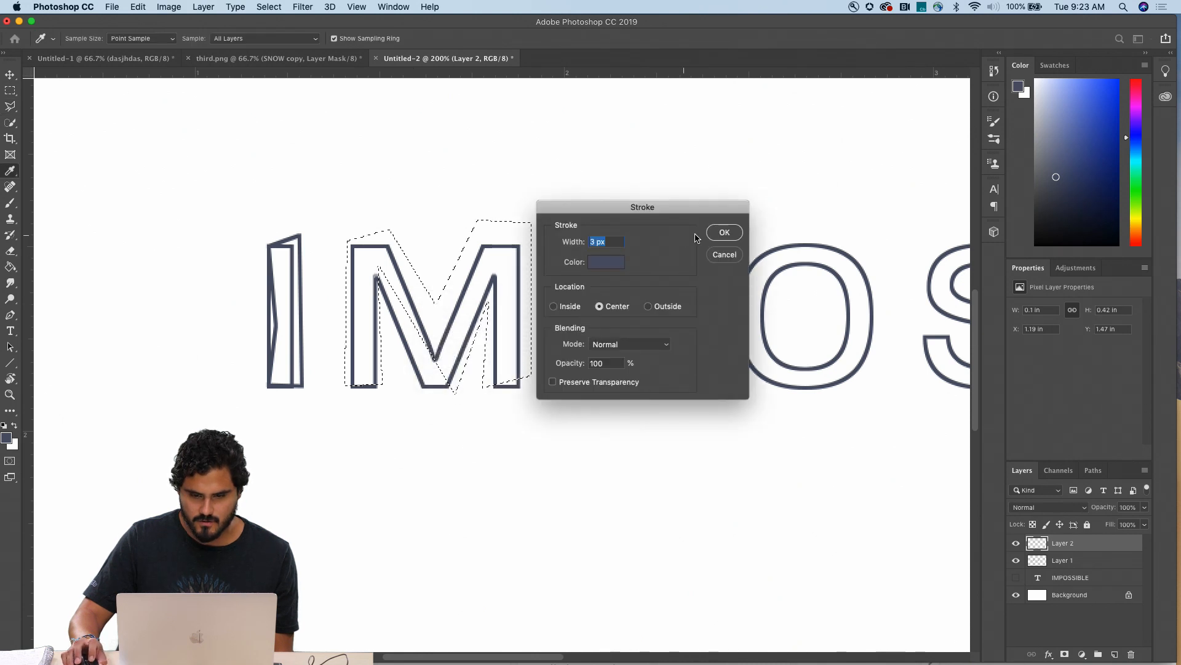
{"action": "left_click", "coordinate": [714, 232]}
{"action": "key", "text": "super+d"}
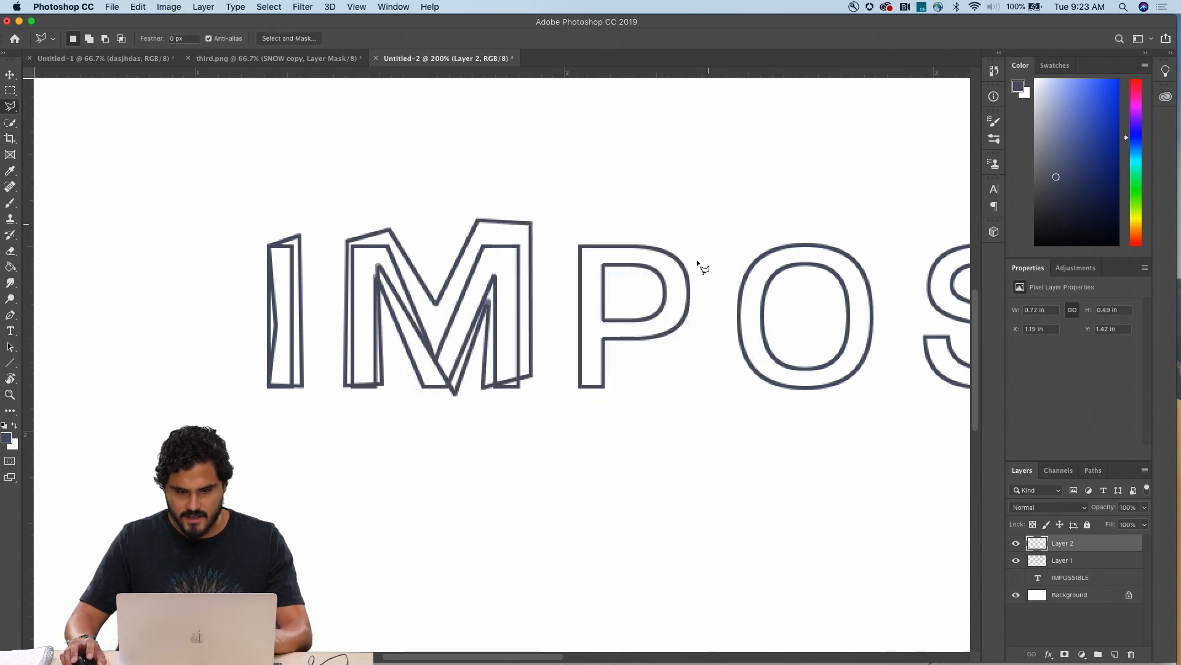
{"action": "left_click", "coordinate": [1018, 561]}
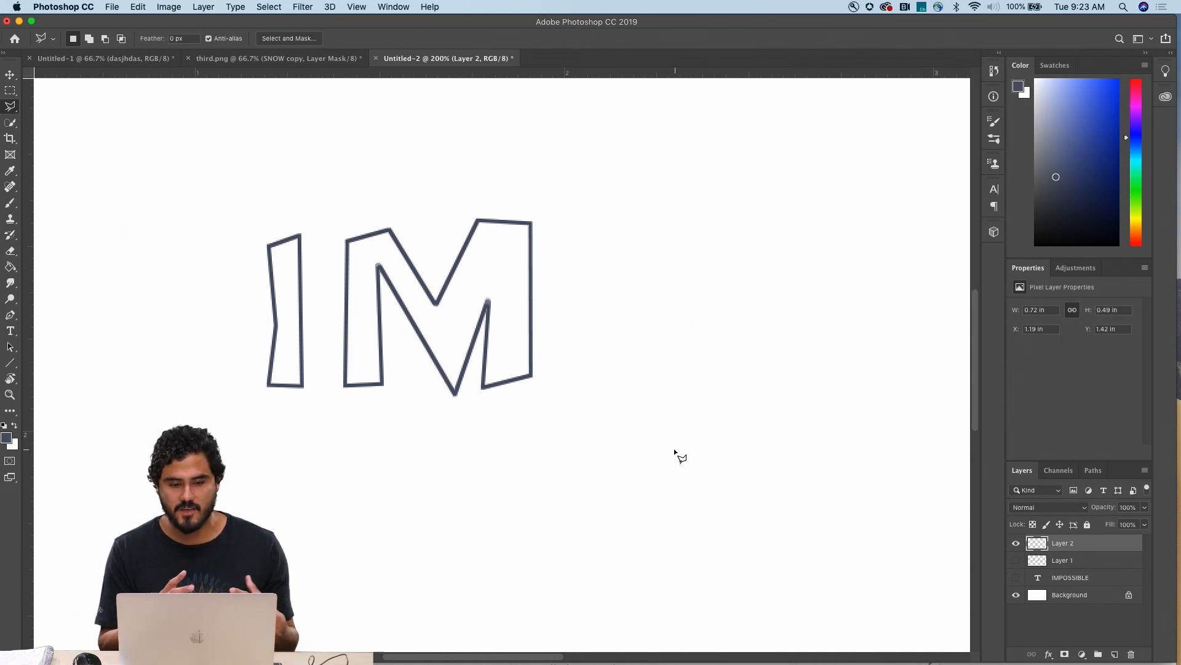
{"action": "left_click", "coordinate": [1016, 560]}
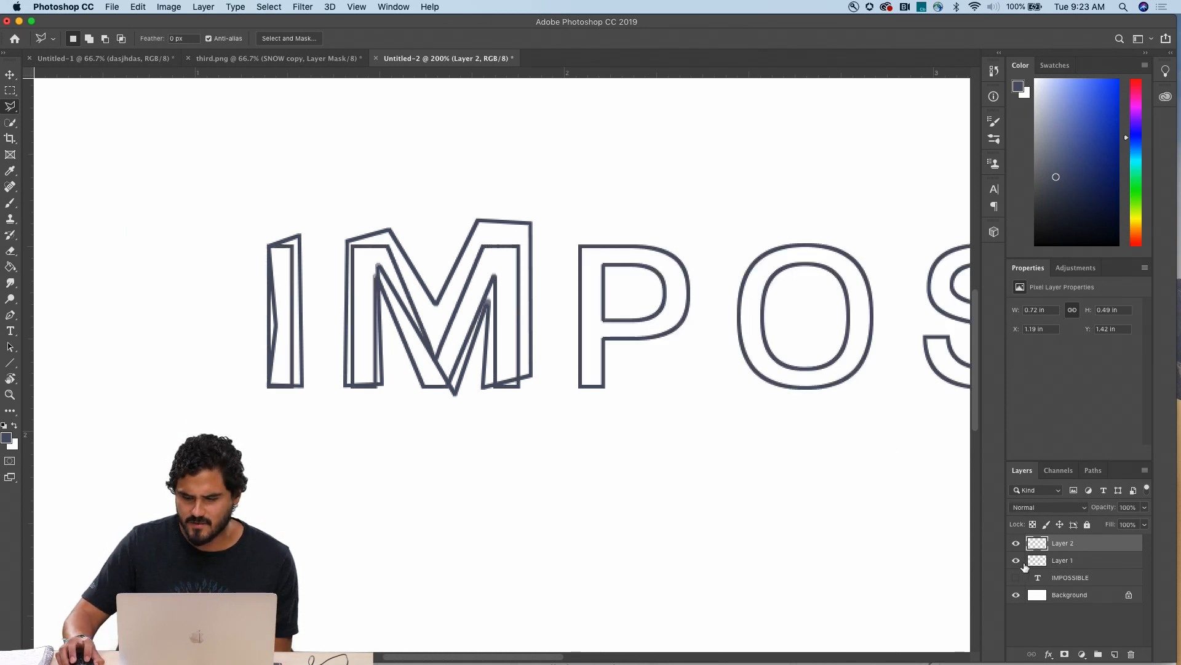
Step: Fill the hand-drawn I and M shapes on Layer 2 with the dark foreground color using the Paint Bucket tool
{"action": "key", "text": "v"}
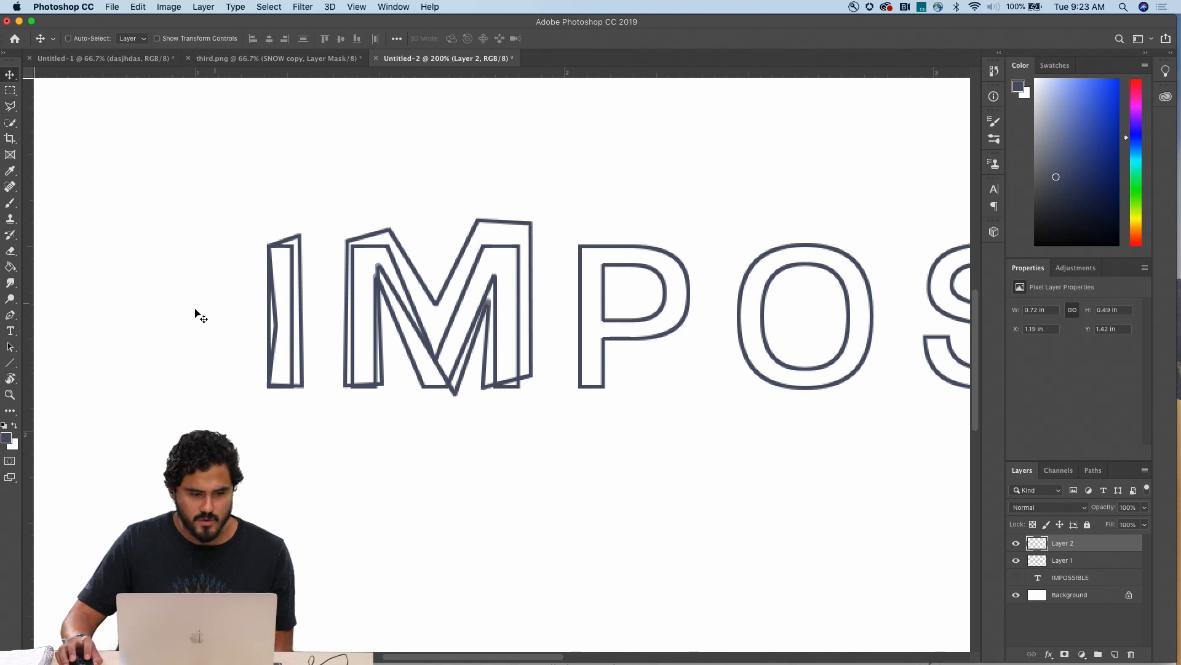
{"action": "left_click", "coordinate": [10, 267]}
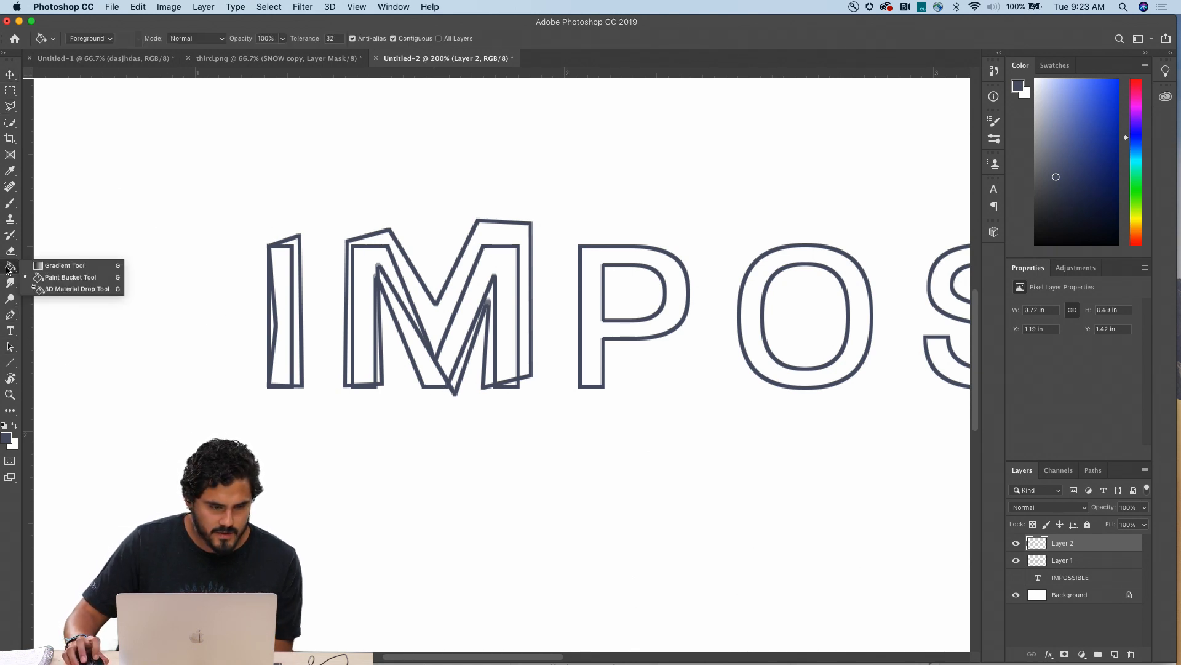
{"action": "left_click", "coordinate": [58, 278]}
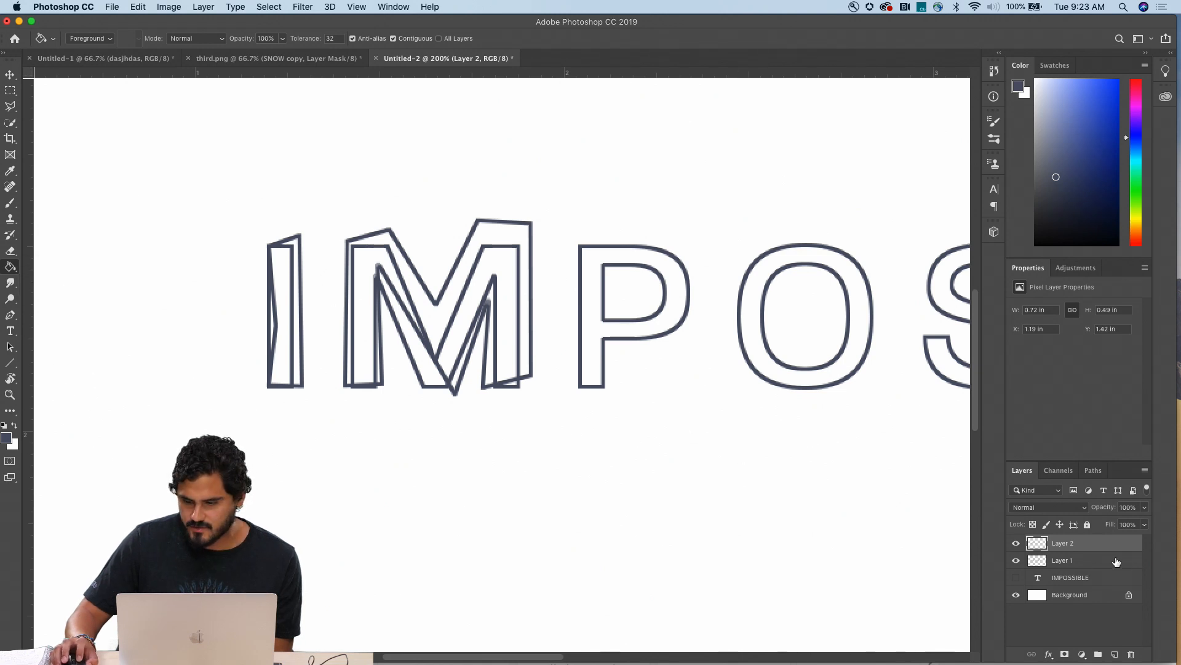
{"action": "left_click", "coordinate": [1073, 559]}
{"action": "left_click", "coordinate": [1073, 548]}
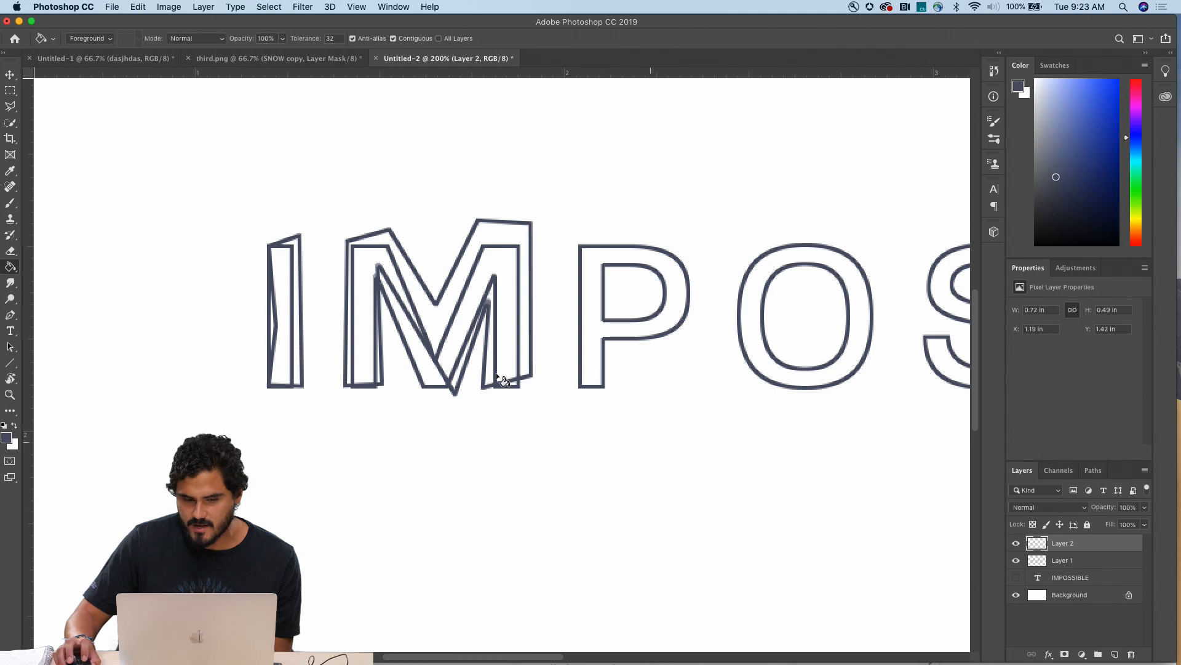
{"action": "left_click", "coordinate": [456, 340]}
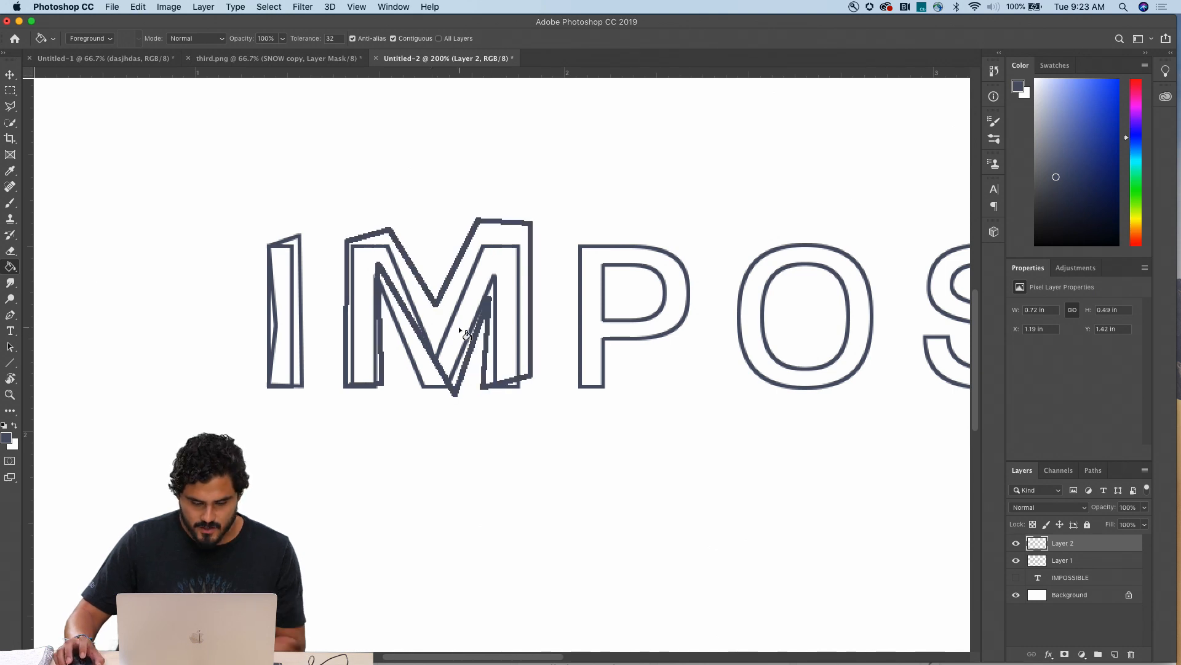
{"action": "key", "text": "super+z"}
{"action": "left_click", "coordinate": [289, 295]}
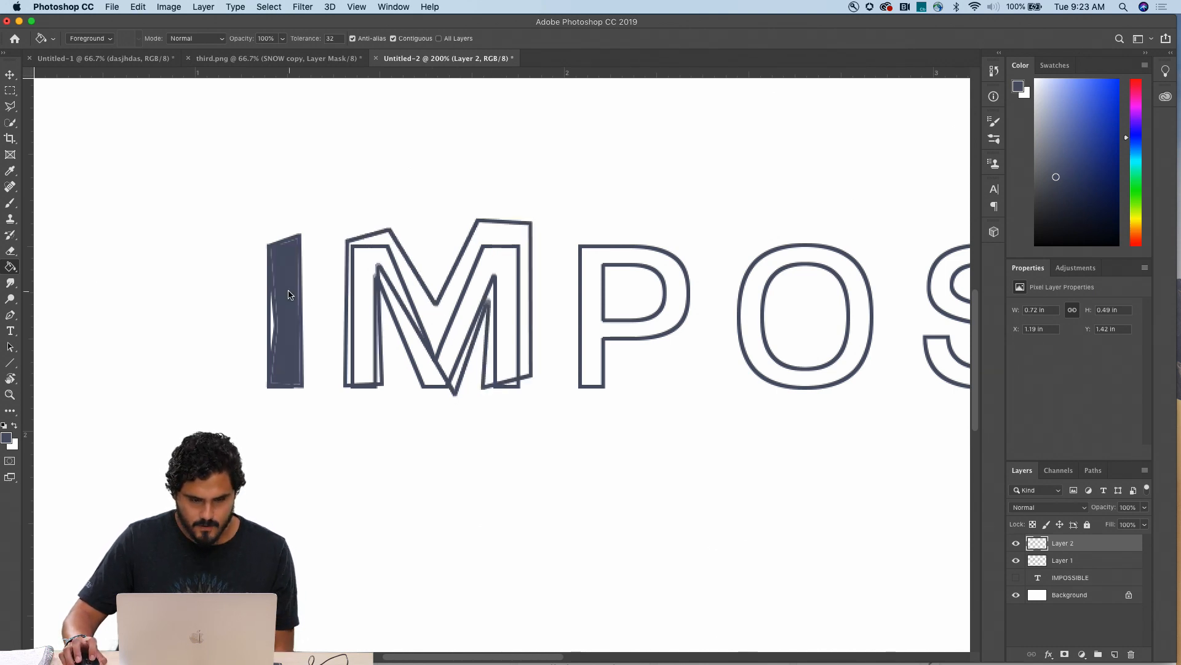
{"action": "left_click", "coordinate": [475, 295]}
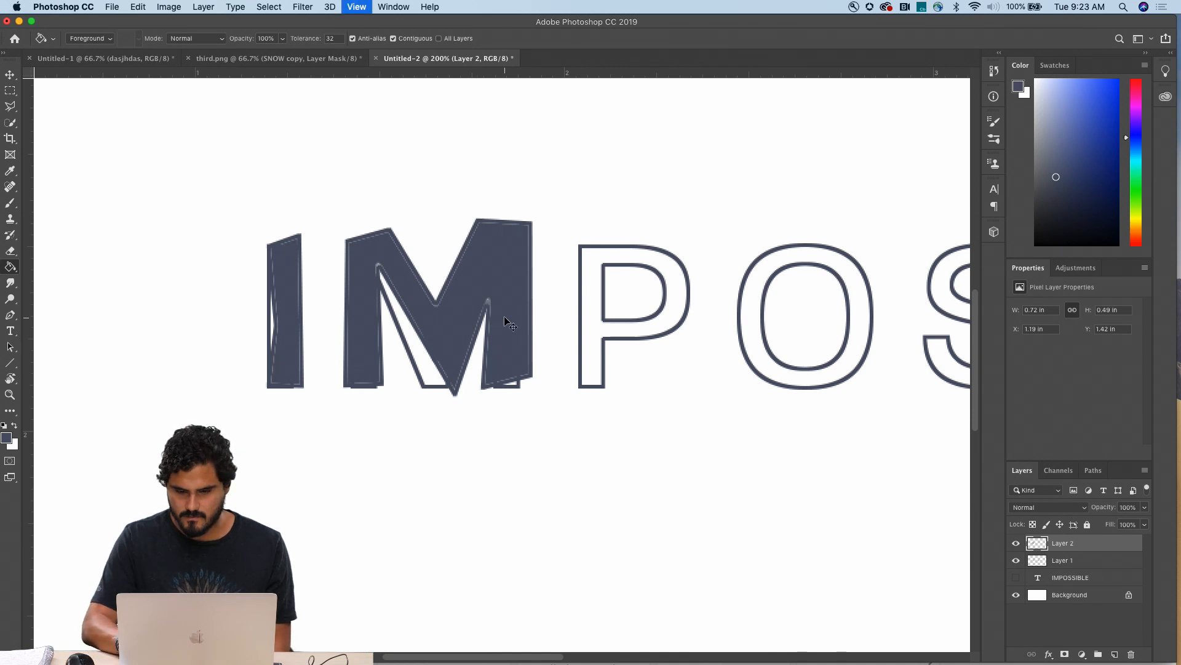
Step: Fill the second S of the outlined word on Layer 1 with the foreground color using the Paint Bucket
{"action": "key", "text": "super+minus"}
{"action": "left_click", "coordinate": [1061, 566]}
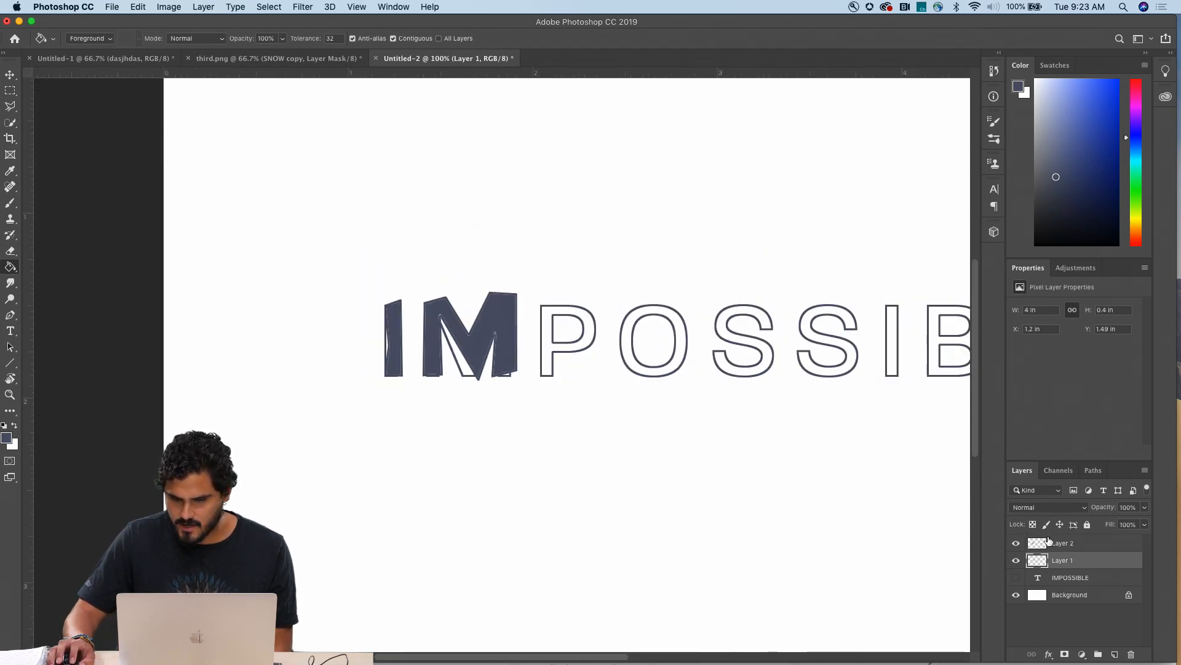
{"action": "left_click", "coordinate": [846, 352]}
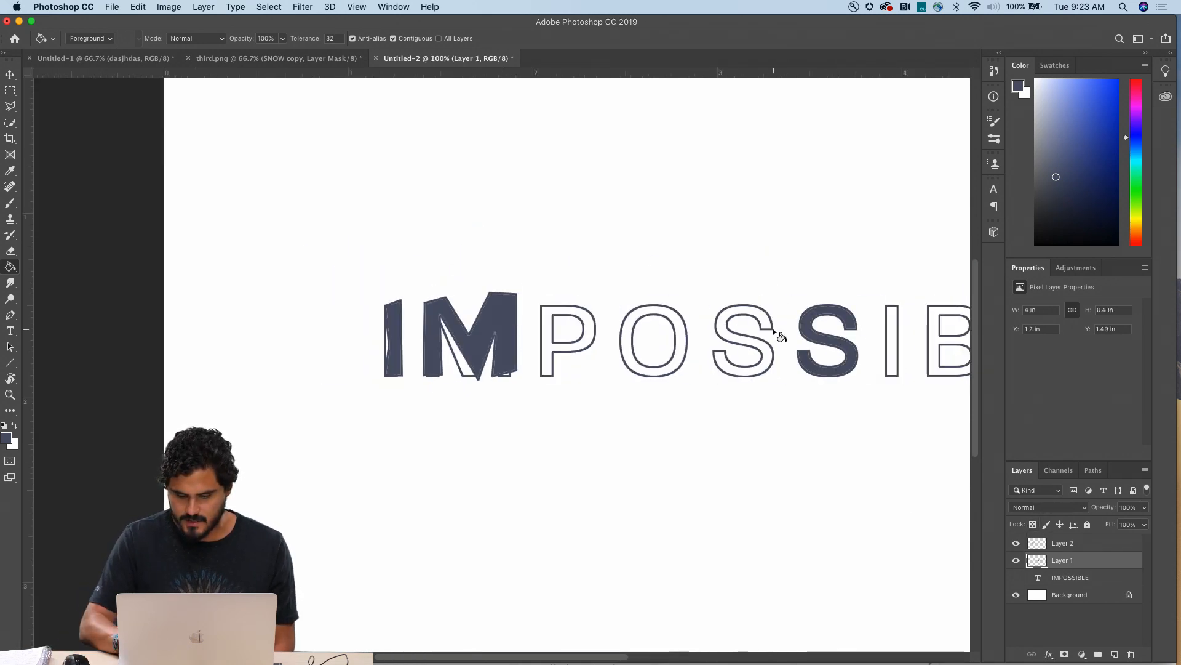
{"action": "key", "text": "super+minus"}
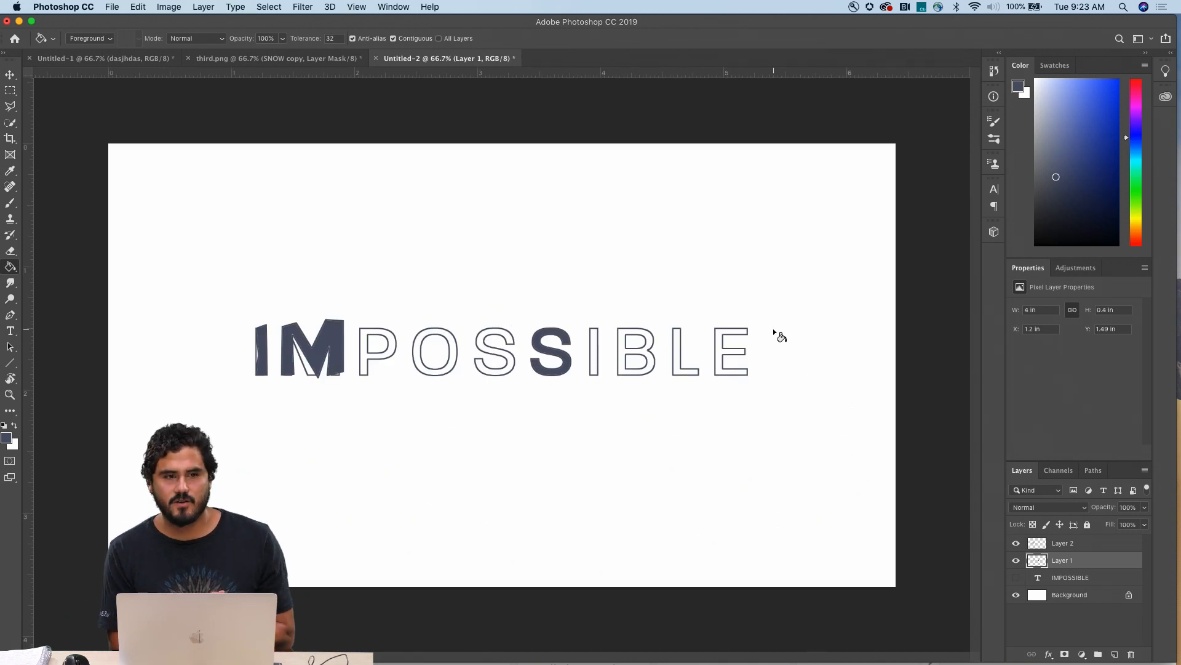
{"action": "key", "text": "super+plus"}
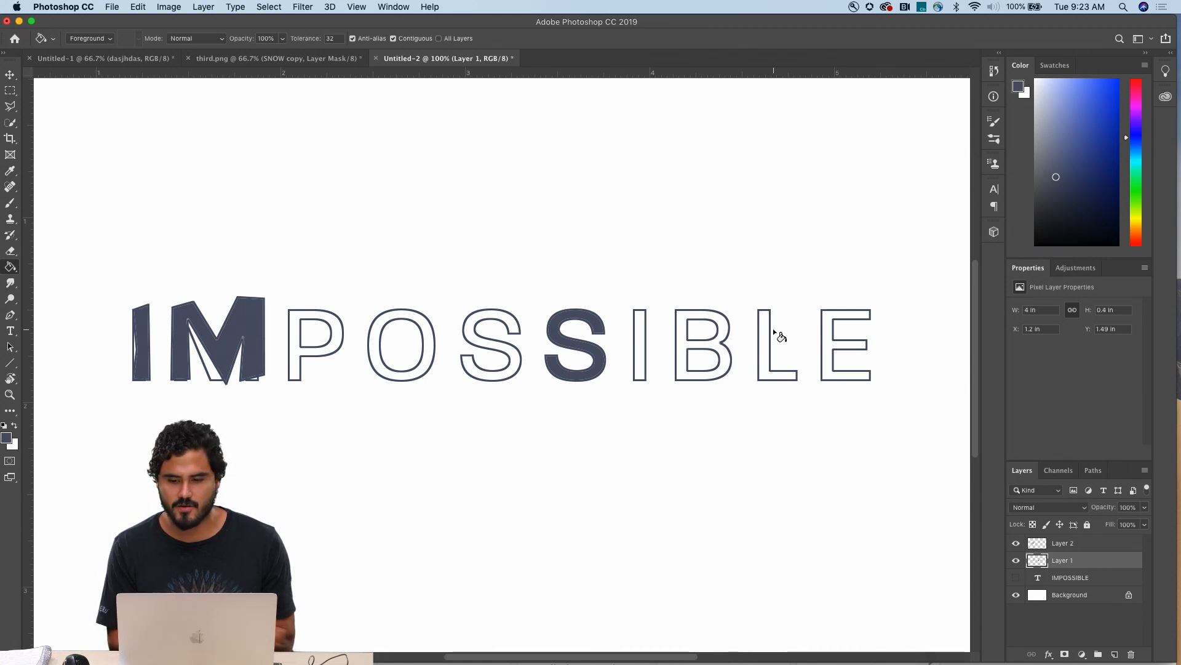
Step: Switch to the third.png document and view the whole snow composition
{"action": "left_click", "coordinate": [315, 59]}
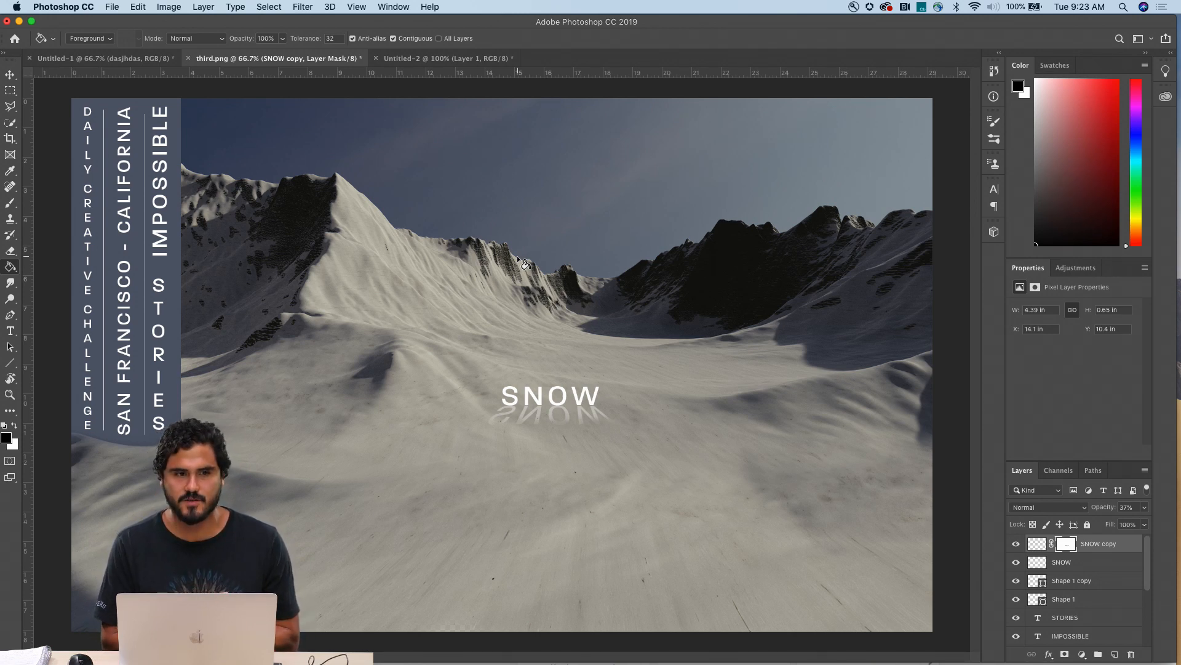
{"action": "key", "text": "super+minus"}
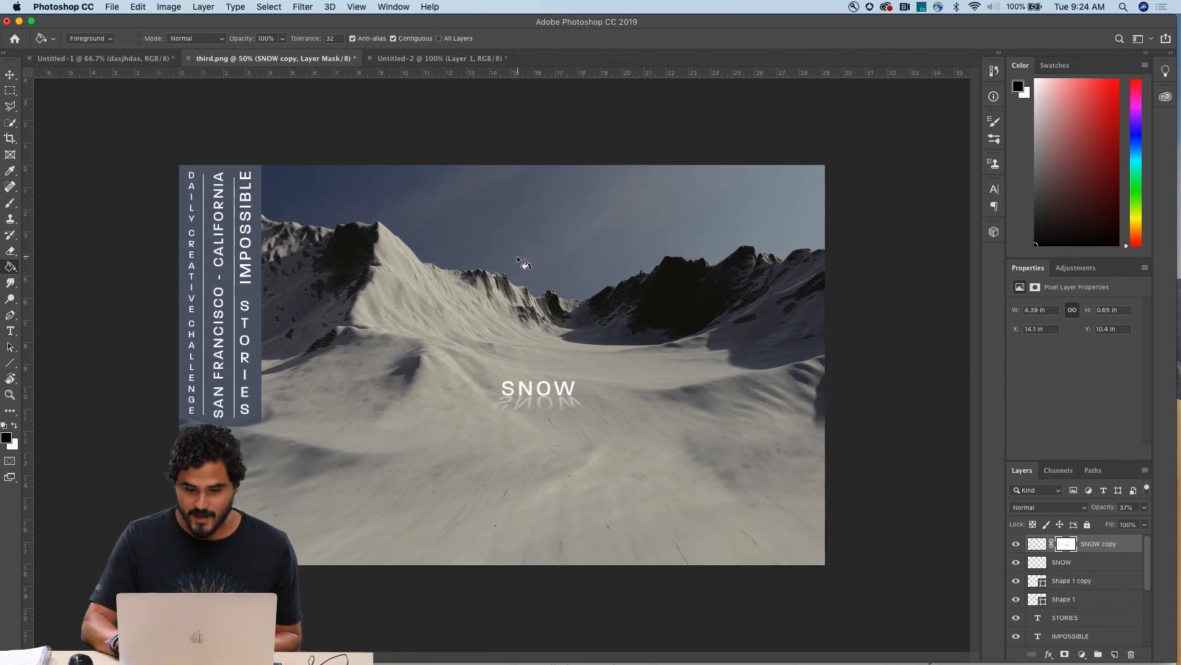